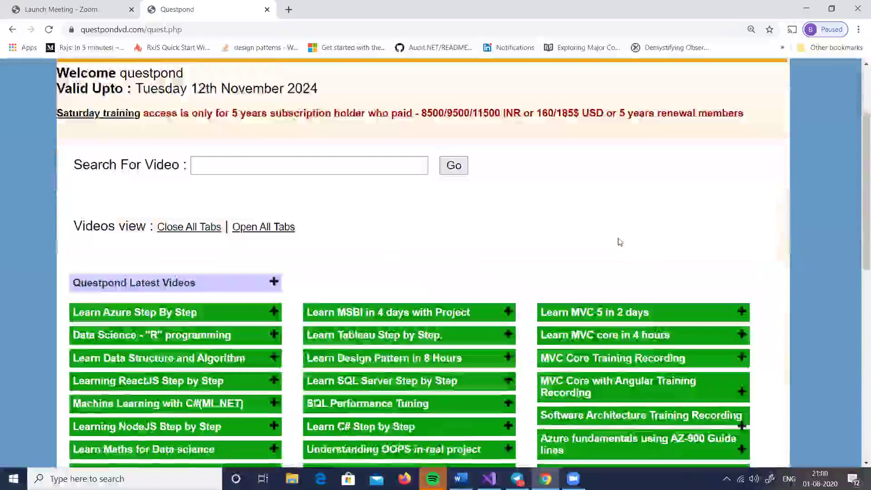
Expand the AZ 204 exam preparation section in the Questpond course list and review its lab recordings
scroll(618, 238, down, 3)
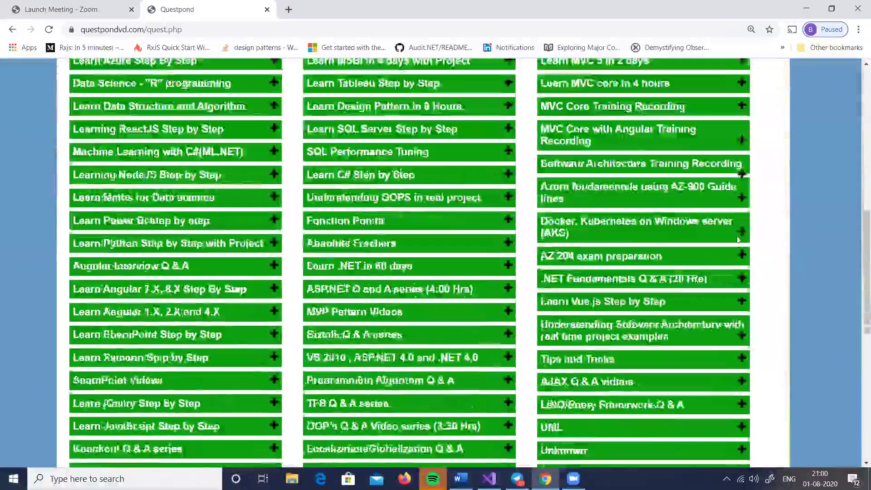
click(747, 229)
scroll(748, 231, down, 9)
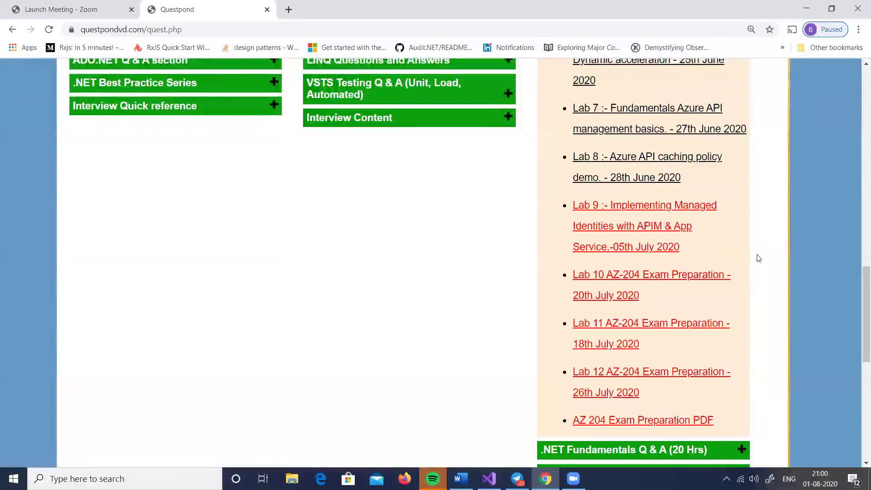
scroll(758, 256, up, 3)
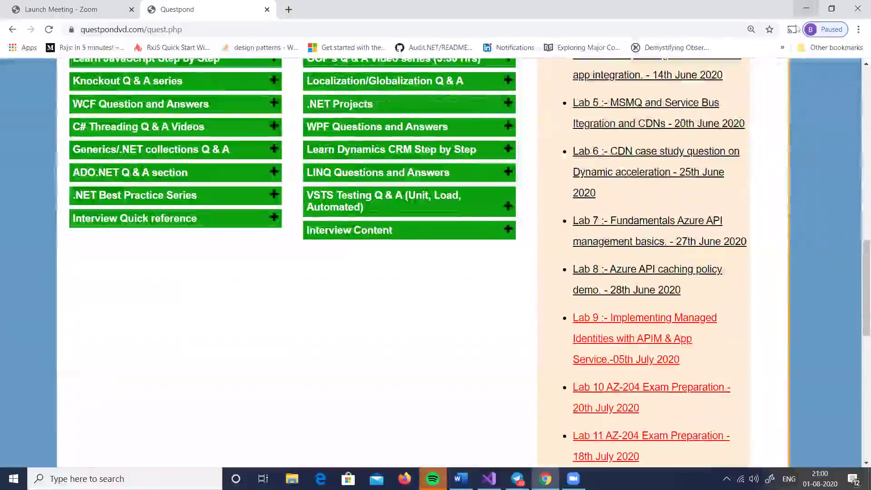
Switch to the AZ-204 exam questions document in Word, browse from Question number 1 onward, and return to the document's start
click(805, 11)
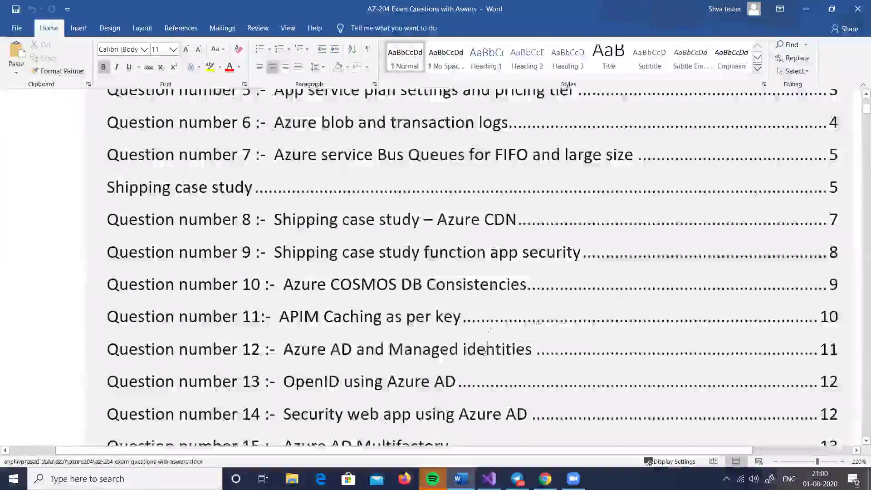
scroll(490, 313, up, 1)
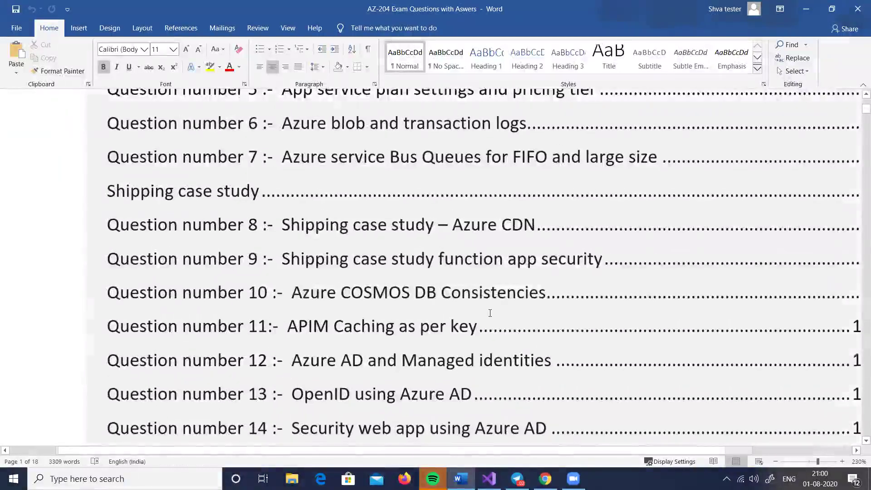
scroll(489, 311, up, 4)
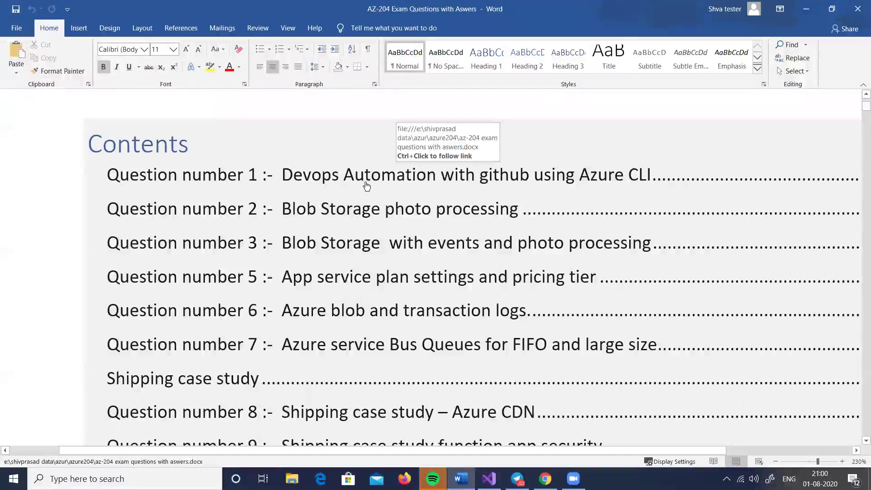
ctrl+click(366, 184)
scroll(343, 257, down, 15)
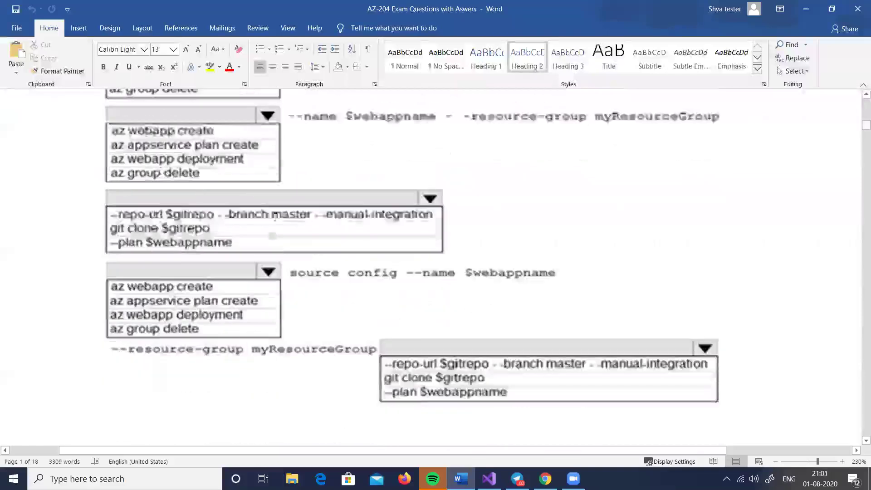
scroll(275, 216, down, 15)
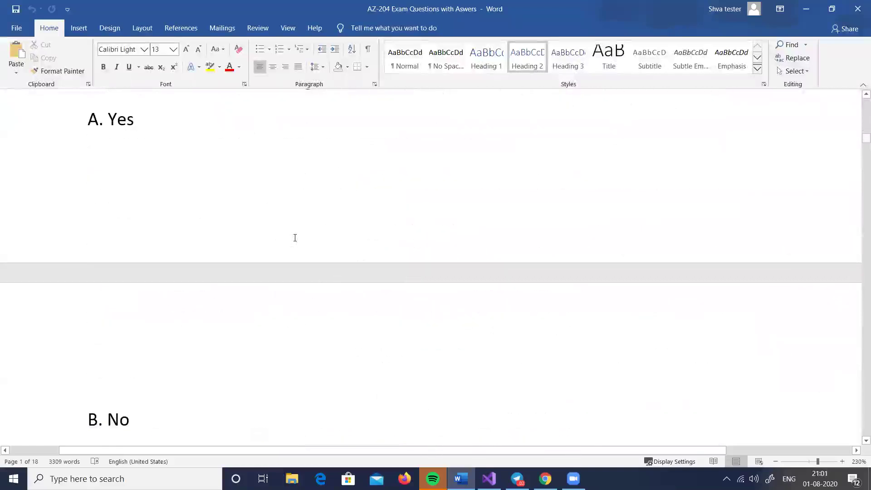
scroll(295, 239, down, 5)
key(ctrl+Home)
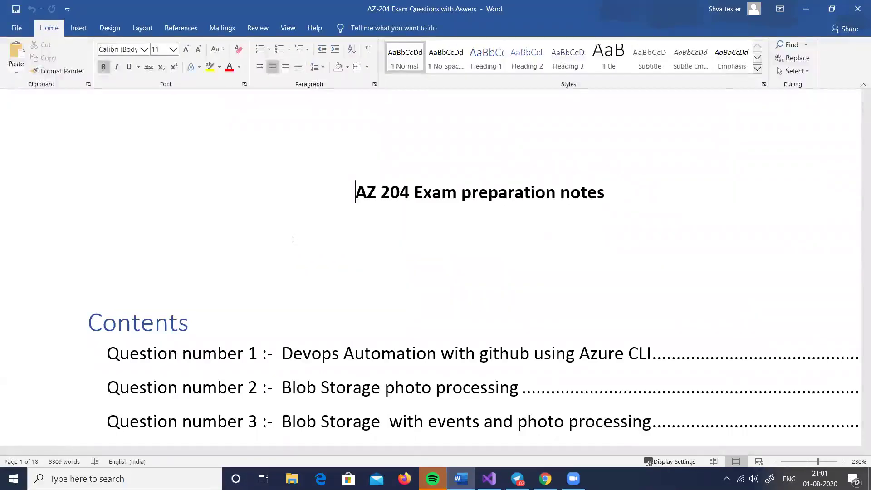
Find Question number 17, Autoscaling of App services, in the table of contents and follow its link
scroll(294, 239, down, 10)
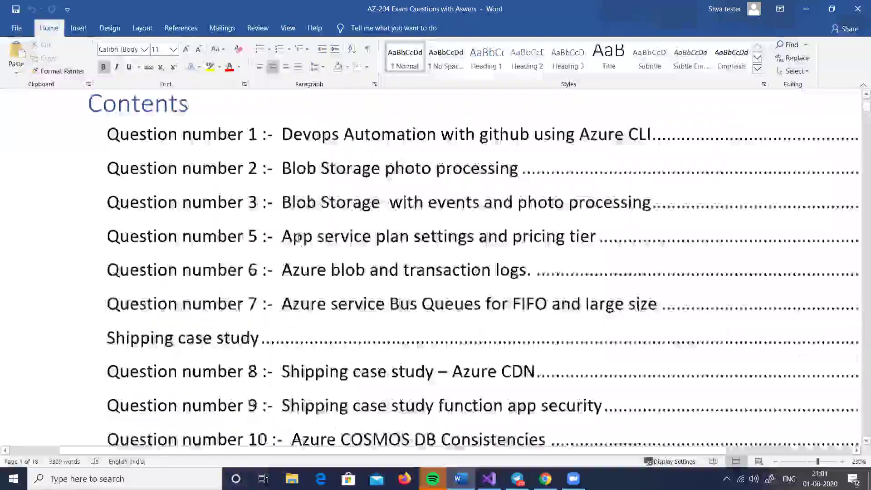
scroll(300, 240, down, 5)
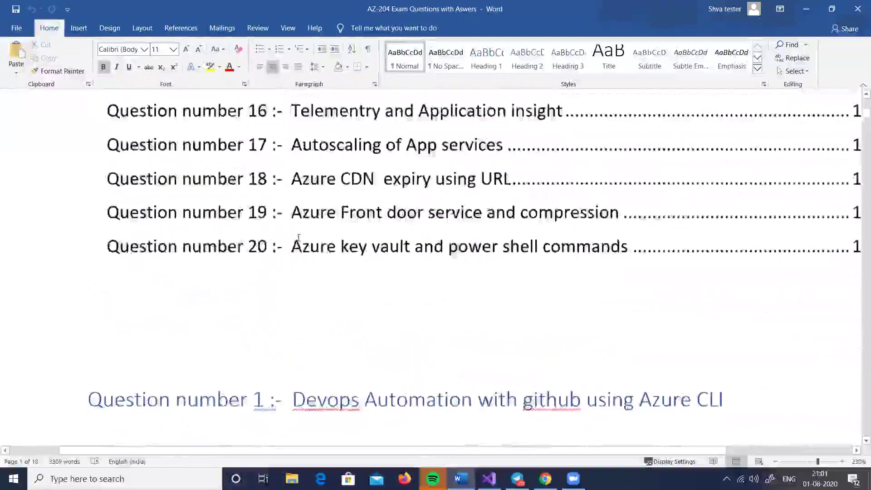
scroll(305, 249, up, 1)
click(305, 250)
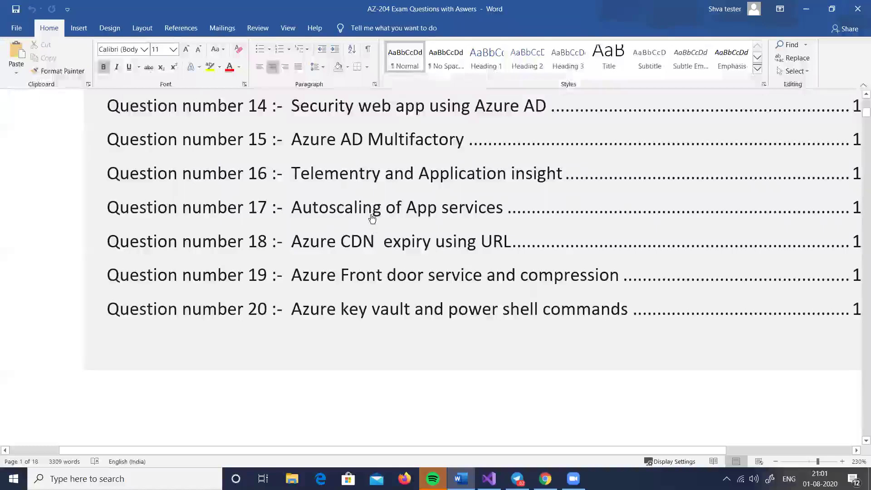
ctrl+click(359, 181)
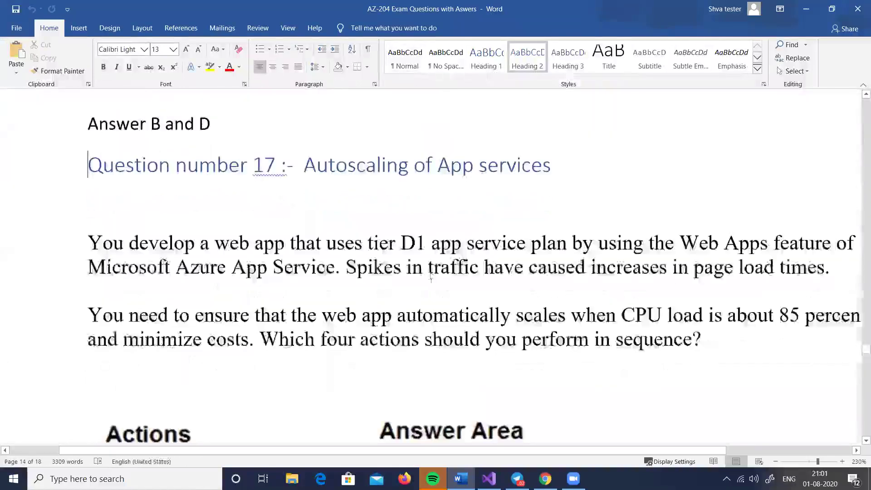
Examine the text and action list of Question number 17, setting the document zoom to 150%
scroll(422, 281, down, 1)
ctrl+scroll(431, 285, up, 1)
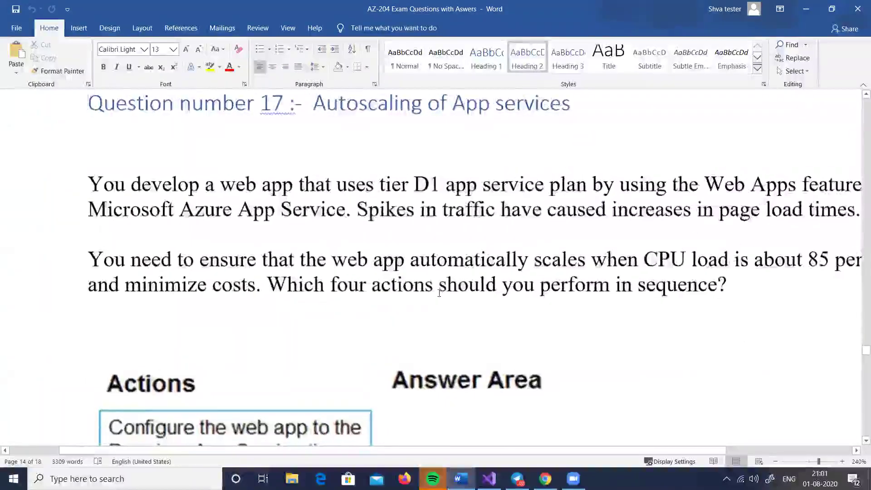
scroll(451, 302, up, 1)
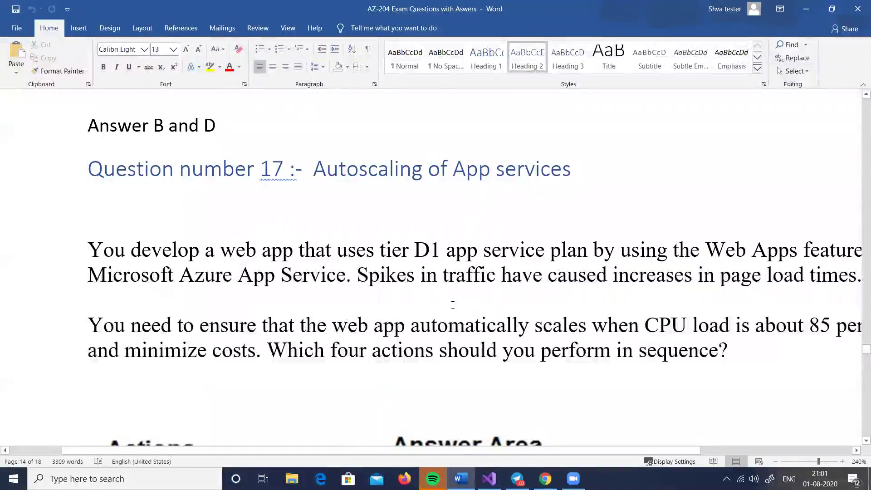
ctrl+scroll(421, 251, down, 5)
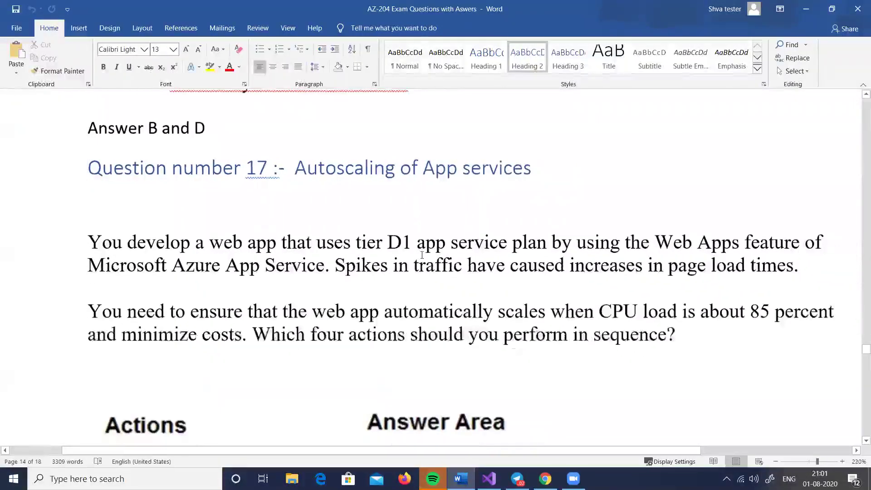
ctrl+scroll(479, 239, down, 4)
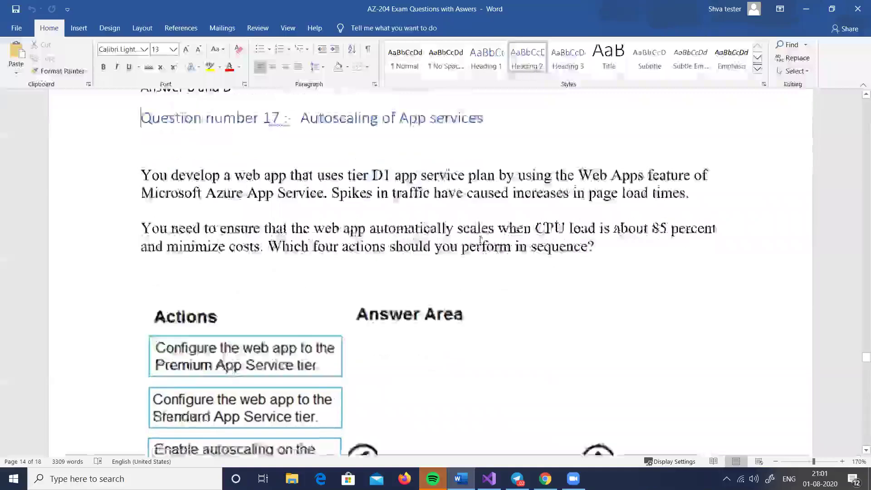
ctrl+scroll(481, 245, up, 2)
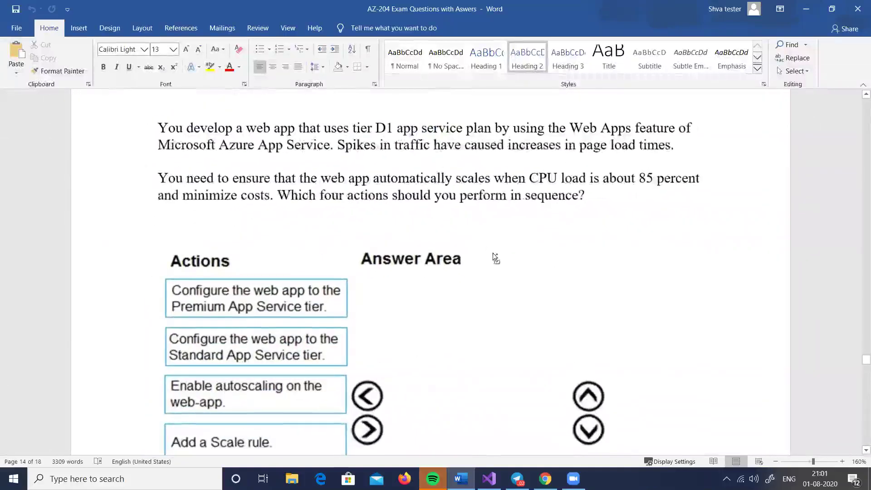
ctrl+scroll(500, 260, up, 1)
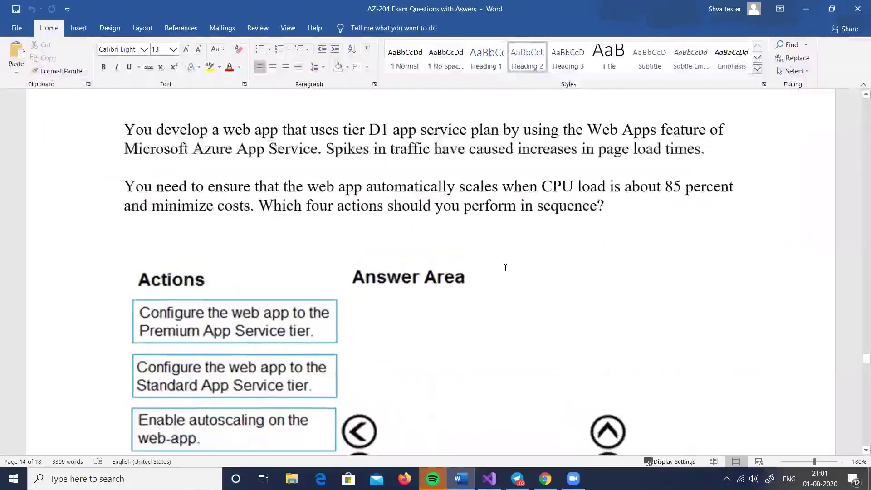
scroll(458, 264, up, 1)
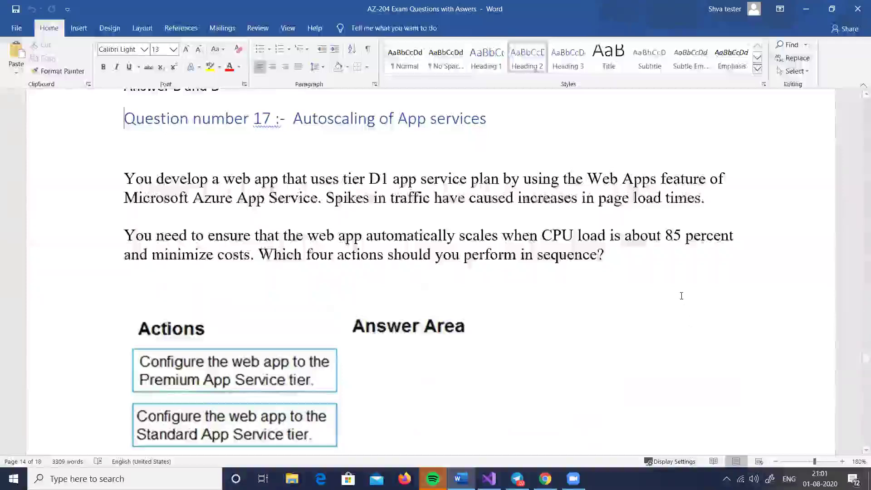
scroll(666, 281, down, 2)
ctrl+scroll(666, 281, down, 6)
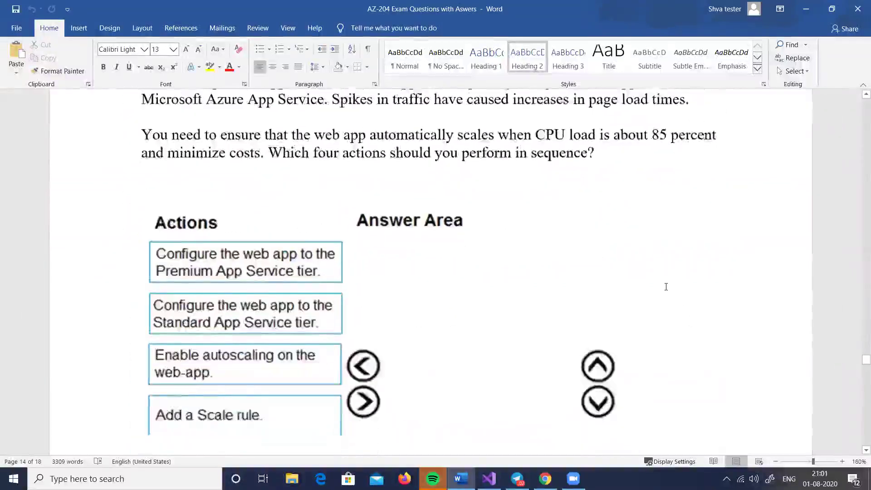
scroll(667, 289, up, 3)
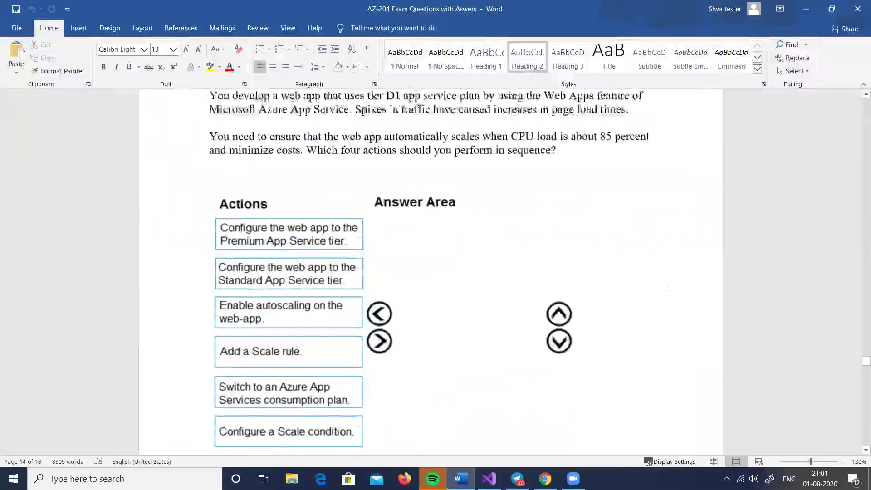
ctrl+scroll(669, 293, up, 3)
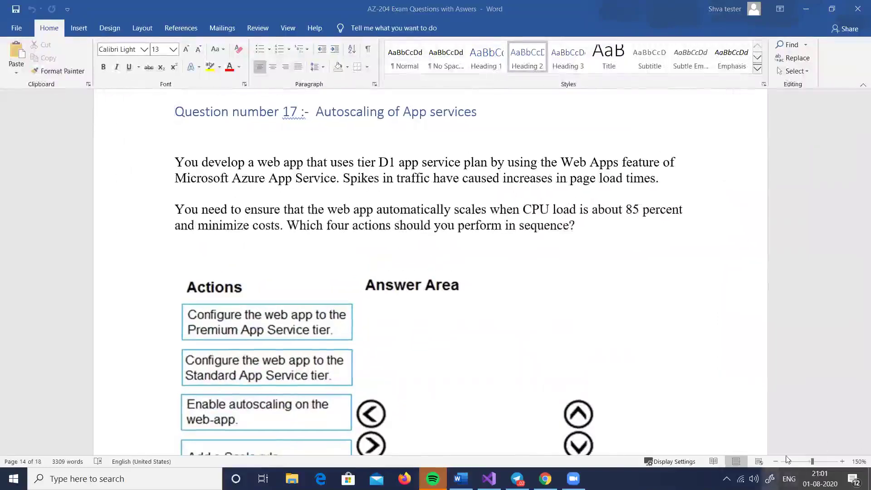
Take a full-screen snip of Question number 17 and enlarge it in Snip & Sketch for annotation
click(769, 478)
click(795, 449)
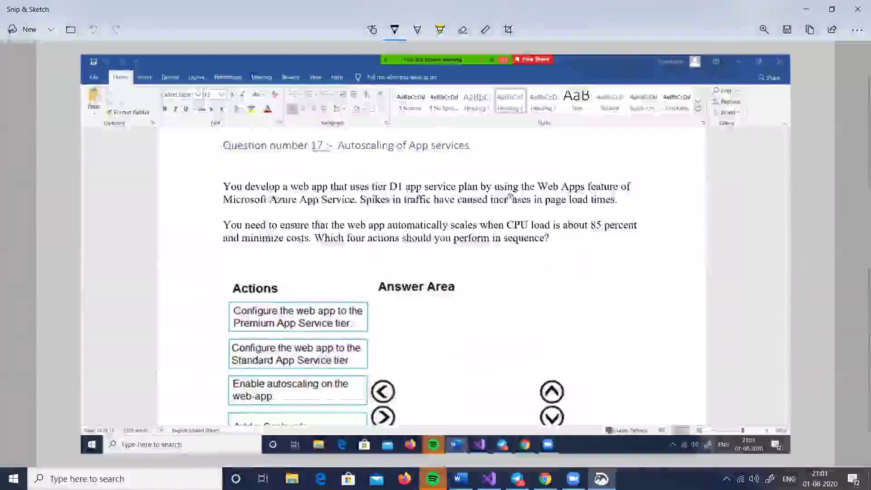
ctrl+scroll(513, 200, up, 2)
ctrl+scroll(512, 201, up, 1)
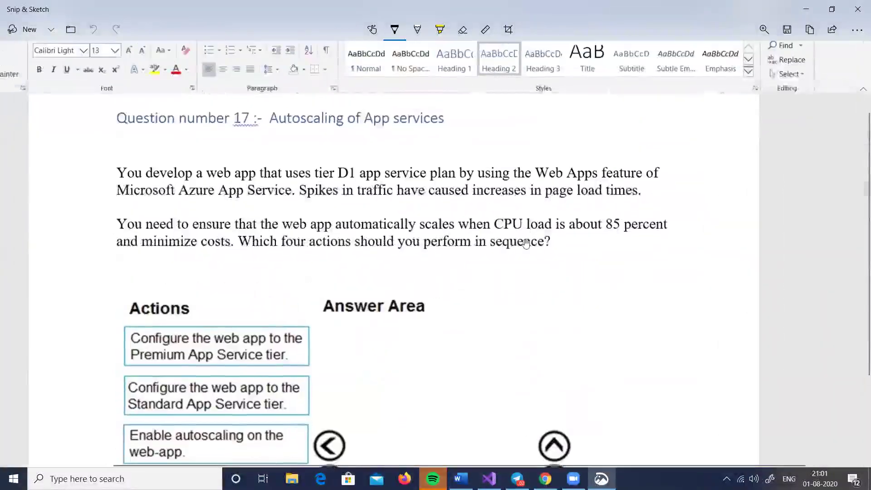
ctrl+scroll(524, 242, up, 1)
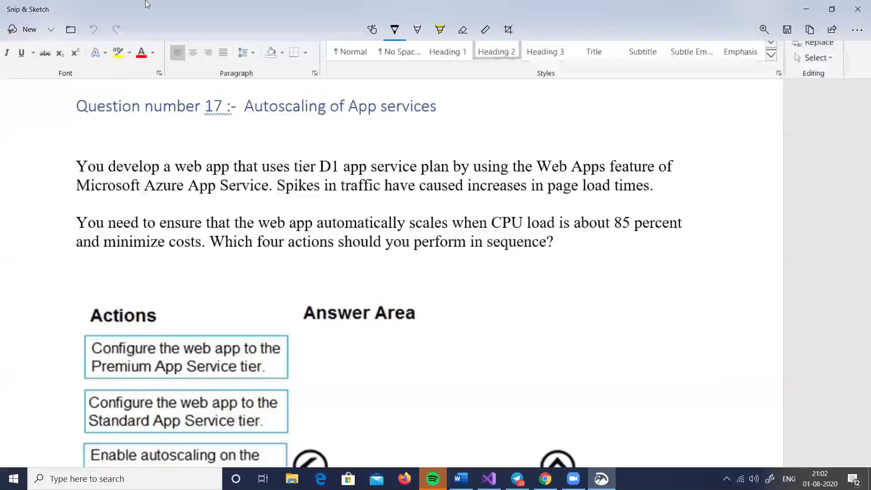
With the black ballpoint pen, underline "web app" with an arrow above it, and underline "D1 app service plan" in the first sentence
click(393, 34)
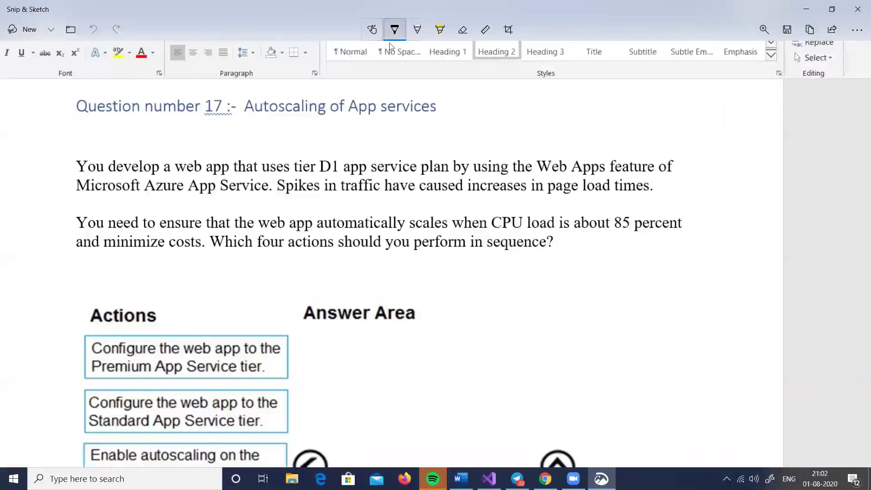
click(334, 86)
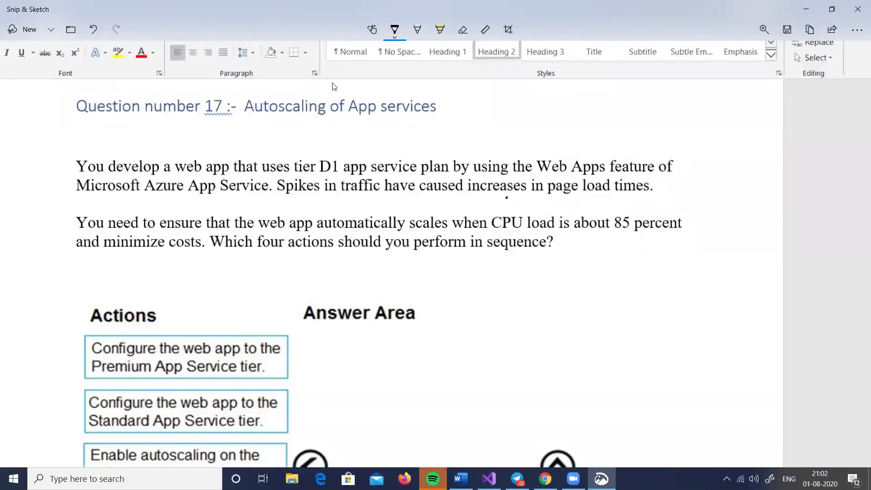
mouse_move(193, 174)
mouse_down()
mouse_move(222, 173)
mouse_move(224, 148)
mouse_up()
drag(306, 177, 434, 174)
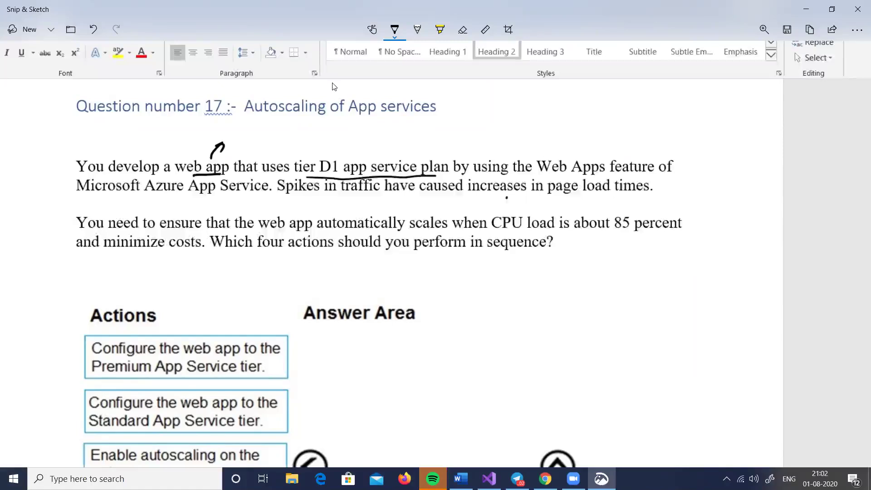
Draw arrows above "D1" and "service plan" and handwrite "D1, S1" beside the D1 arrow
drag(396, 154, 409, 136)
drag(324, 156, 338, 142)
mouse_move(331, 142)
mouse_down()
mouse_move(336, 148)
mouse_move(356, 137)
mouse_up()
mouse_move(366, 130)
mouse_down()
mouse_move(365, 145)
mouse_move(369, 139)
mouse_up()
drag(383, 124, 382, 136)
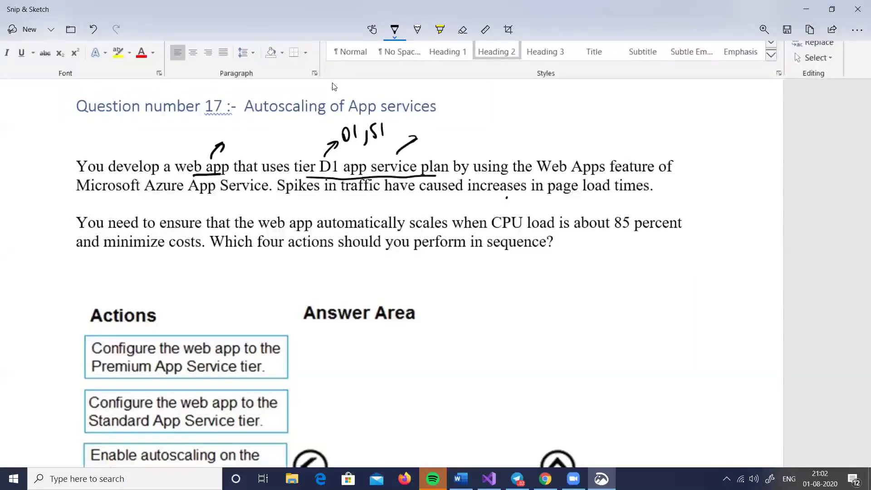
Circle "tier D1 app service plan" and "Web Apps", and underline "Spikes in traffic" in the first paragraph
mouse_move(318, 176)
mouse_down()
mouse_move(389, 145)
mouse_move(436, 163)
mouse_move(422, 173)
mouse_up()
mouse_move(533, 174)
mouse_down()
mouse_move(573, 149)
mouse_move(551, 179)
mouse_move(533, 158)
mouse_up()
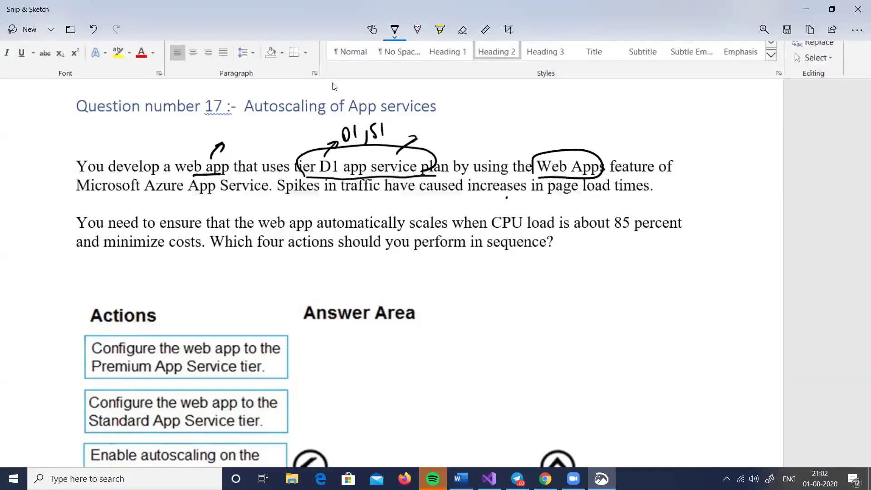
drag(291, 203, 367, 199)
Underline "web app", "scales", "CPU", "about", "costs" and "actions" in the second paragraph
drag(273, 231, 299, 232)
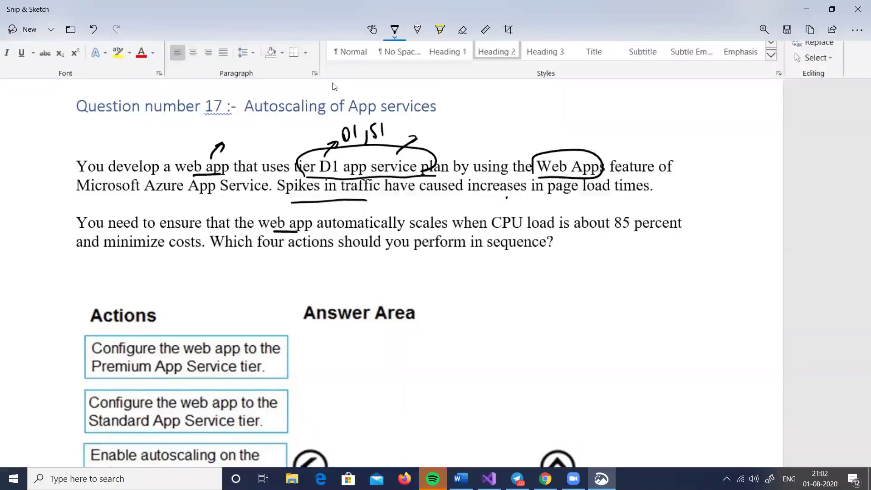
drag(504, 232, 528, 231)
drag(581, 235, 615, 234)
drag(155, 259, 182, 257)
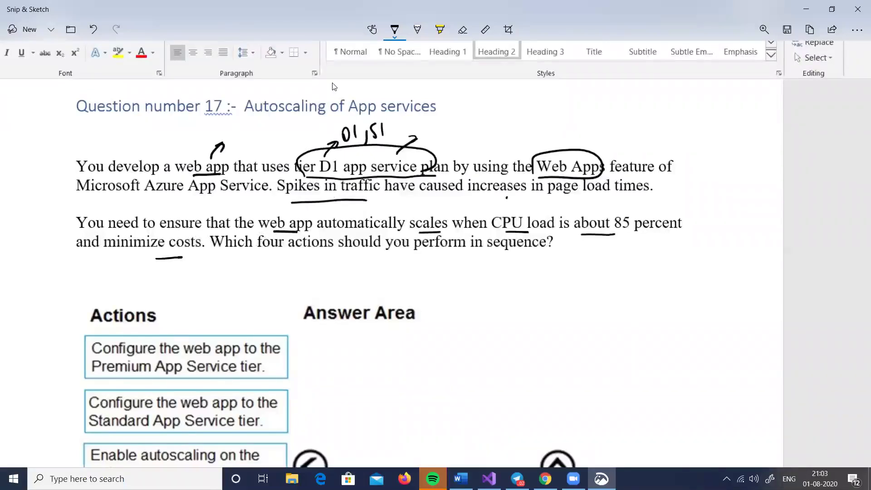
drag(280, 262, 314, 260)
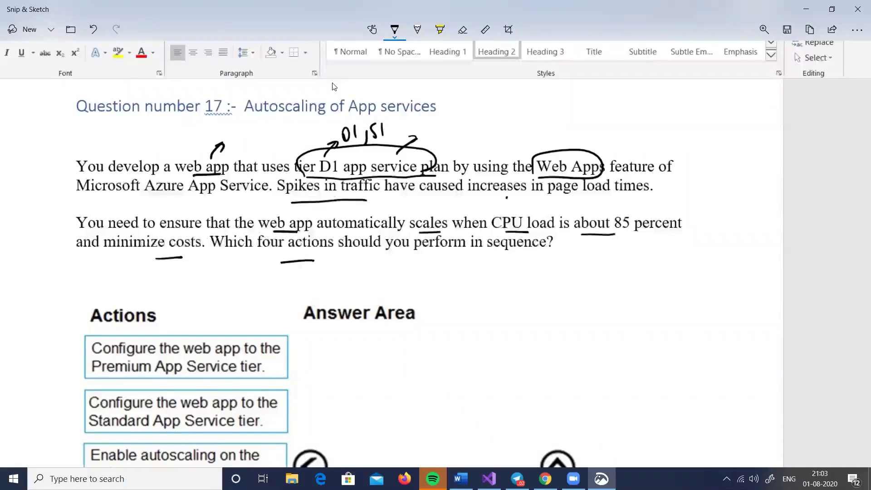
Handwrite "→ web App → D1 SP" below the question, with a second arrow leading to a sketched spike underneath
mouse_move(472, 280)
mouse_down()
mouse_move(533, 276)
mouse_move(562, 290)
mouse_move(571, 276)
mouse_move(647, 279)
mouse_move(638, 282)
mouse_up()
mouse_move(653, 268)
mouse_down()
mouse_move(658, 282)
mouse_move(689, 283)
mouse_up()
drag(688, 266, 690, 275)
mouse_move(481, 326)
mouse_down()
mouse_move(510, 325)
mouse_move(502, 336)
mouse_up()
mouse_move(514, 339)
mouse_down()
mouse_move(526, 307)
mouse_move(540, 333)
mouse_up()
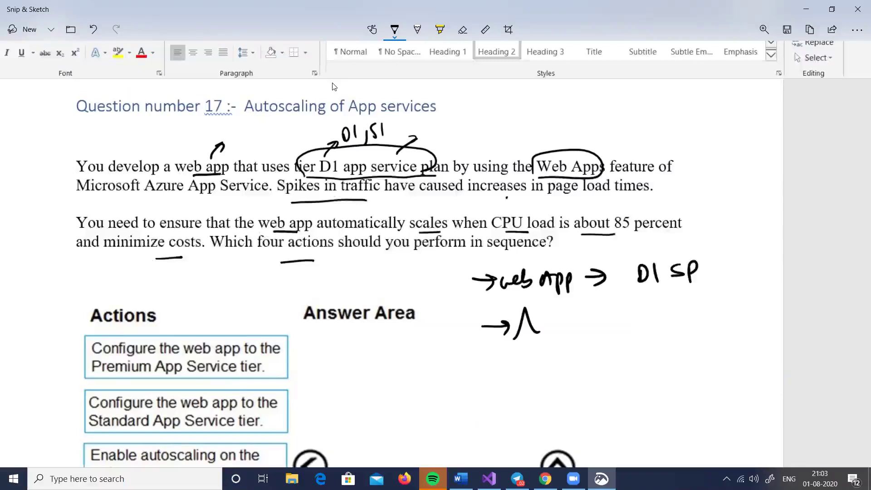
Handwrite "⇒ > 85%" below the sketched spike, with an arrow leading to "VM"
drag(480, 367, 498, 367)
click(483, 380)
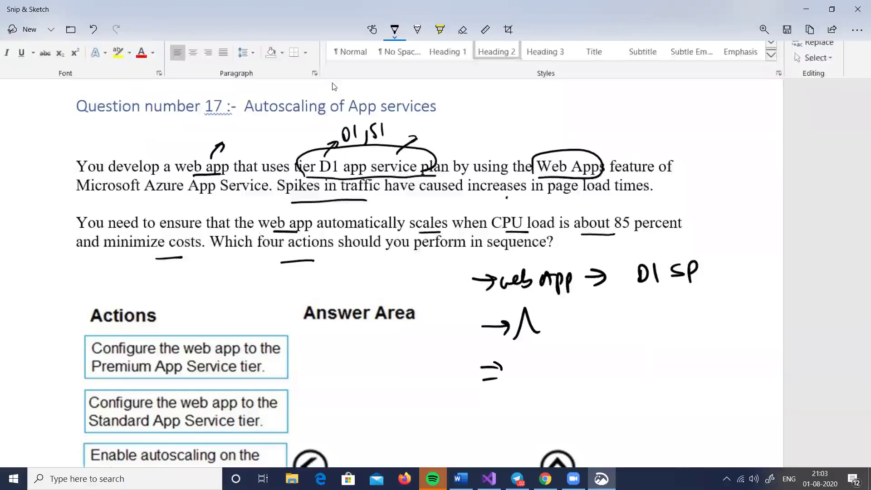
drag(523, 359, 524, 377)
drag(558, 353, 571, 367)
mouse_move(581, 350)
mouse_down()
mouse_move(641, 338)
mouse_move(639, 348)
mouse_move(683, 334)
mouse_up()
drag(685, 339, 701, 336)
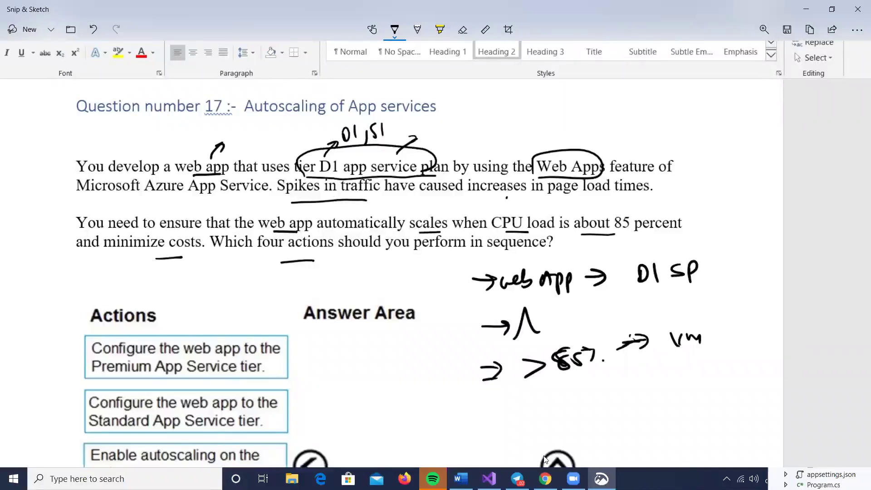
Switch to Chrome and load portal.azure.com in place of the Zoom launch page
click(545, 479)
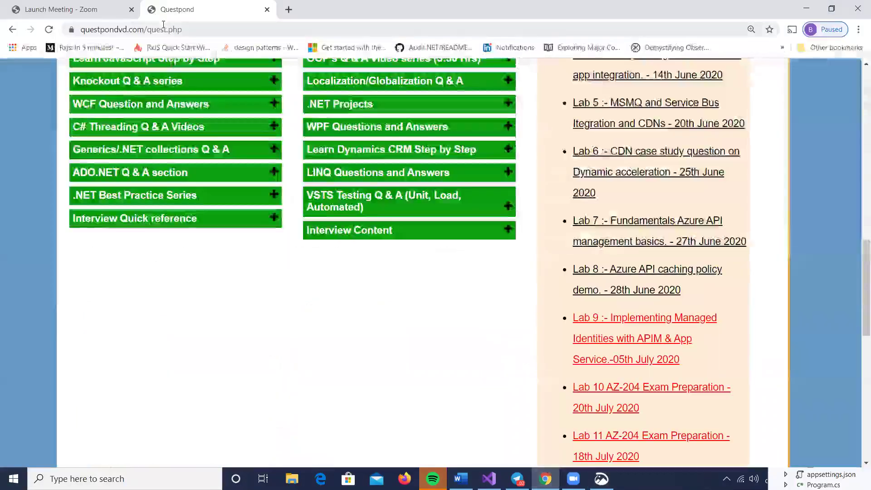
click(98, 10)
click(122, 29)
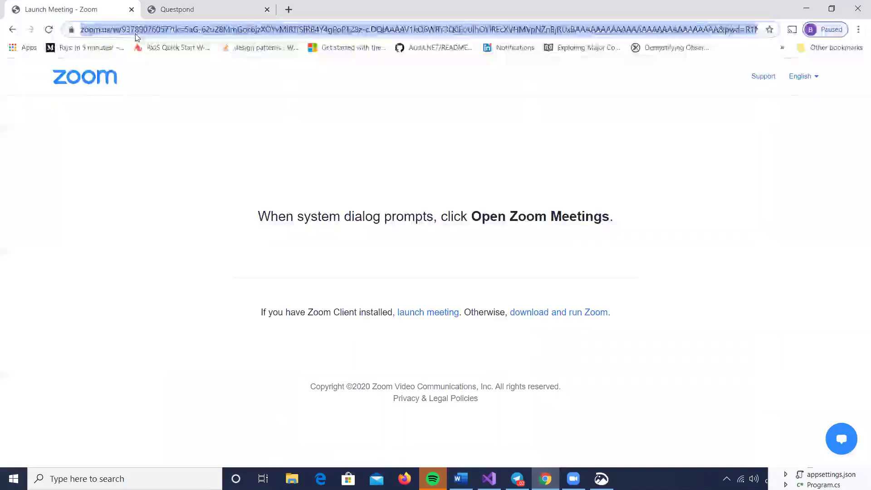
text(po)
key(Return)
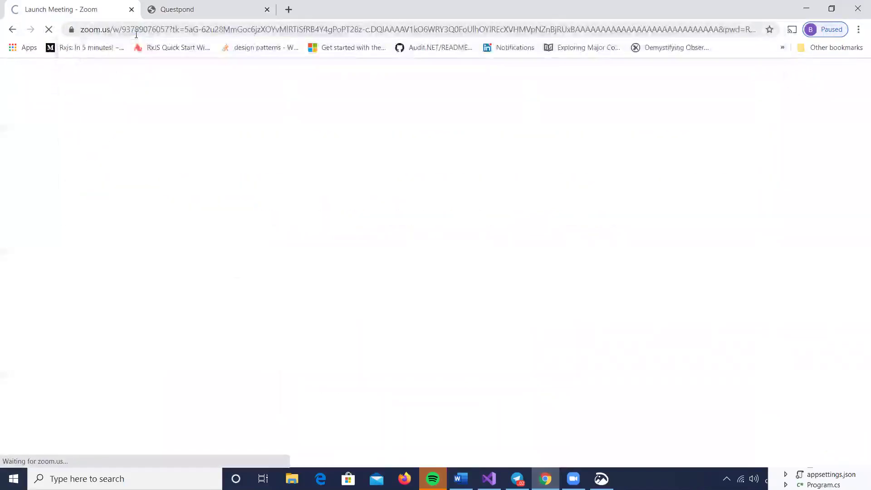
click(136, 30)
text(po)
key(Return)
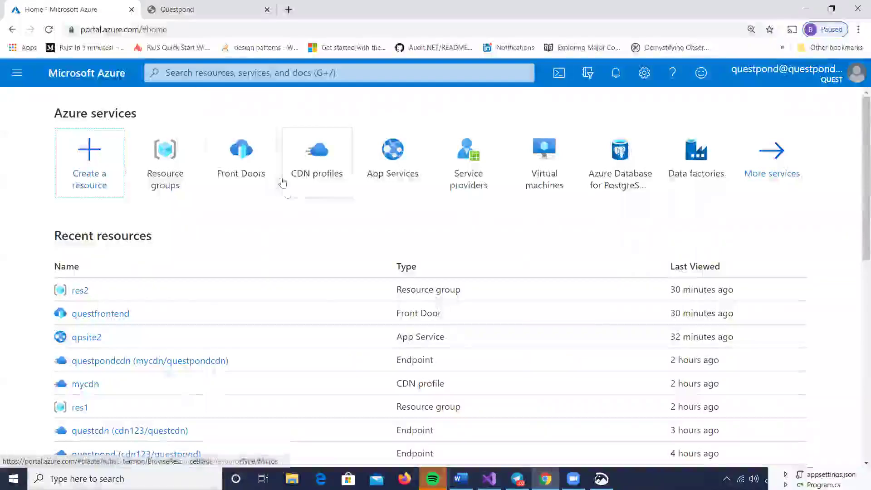
Open the resource groups list, find App Service plans through the portal search, and start adding a new plan
click(175, 182)
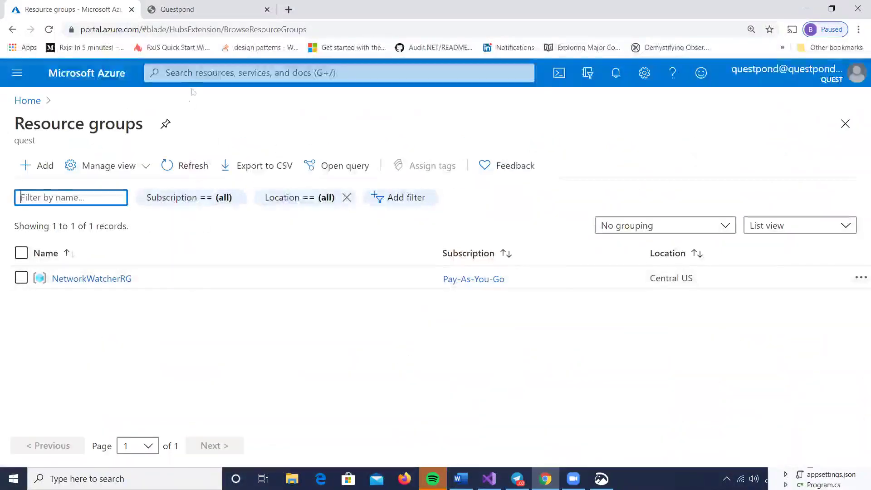
click(185, 69)
text(app ser)
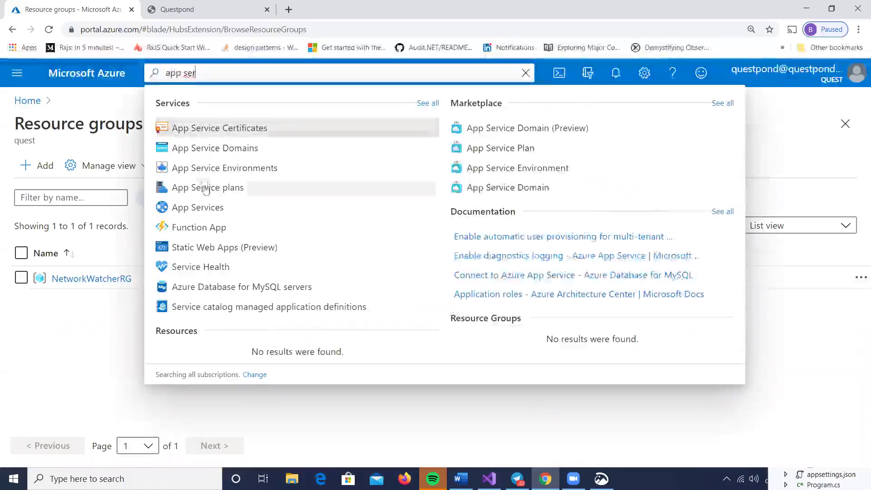
click(205, 188)
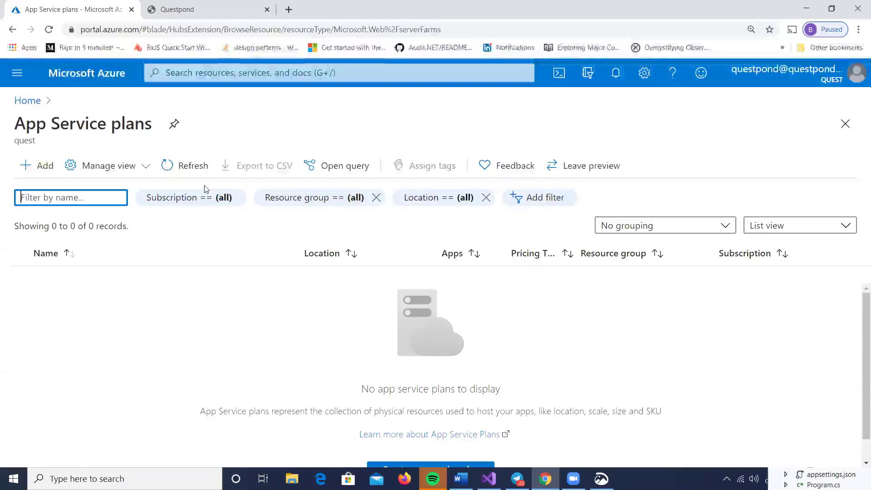
click(45, 168)
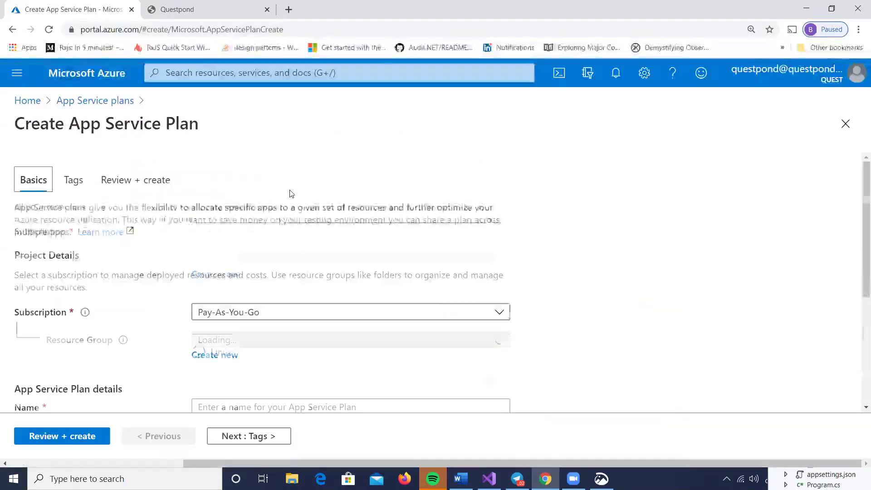
Create a new resource group named res1 for the App Service plan
scroll(217, 243, down, 2)
click(222, 243)
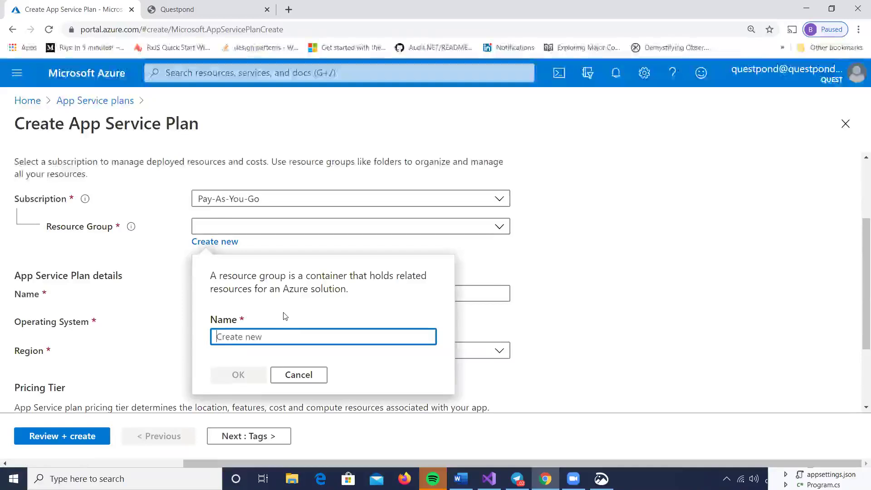
text(es)
key(BackSpace)
key(BackSpace)
text(res1)
click(239, 376)
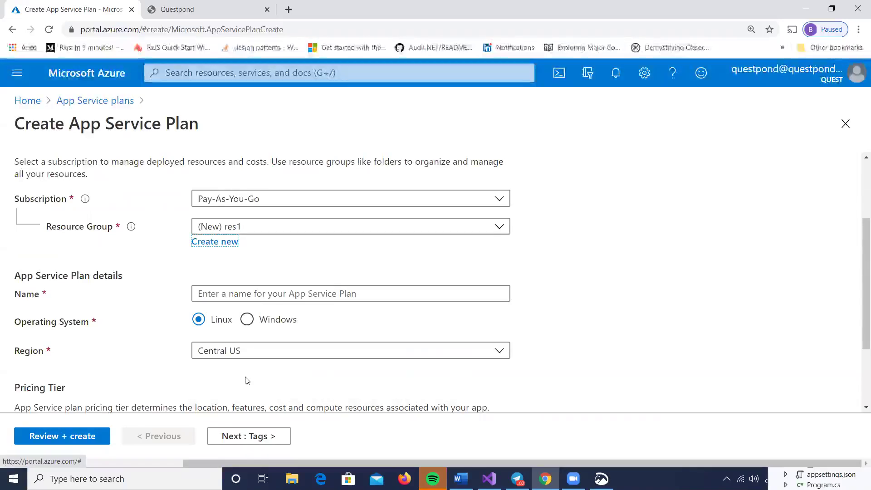
Expand Learn Azure Step By Step on the Questpond page and look through its labs and the AZ 204 exam preparation labs
click(186, 14)
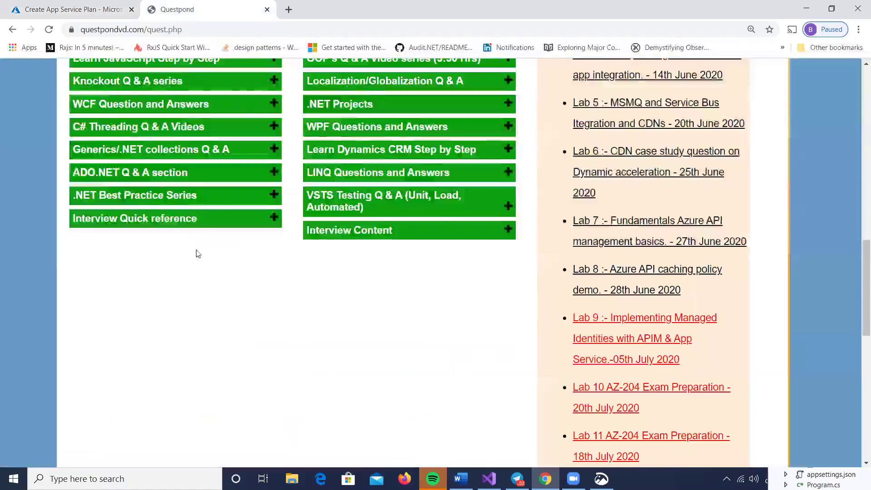
scroll(198, 253, up, 10)
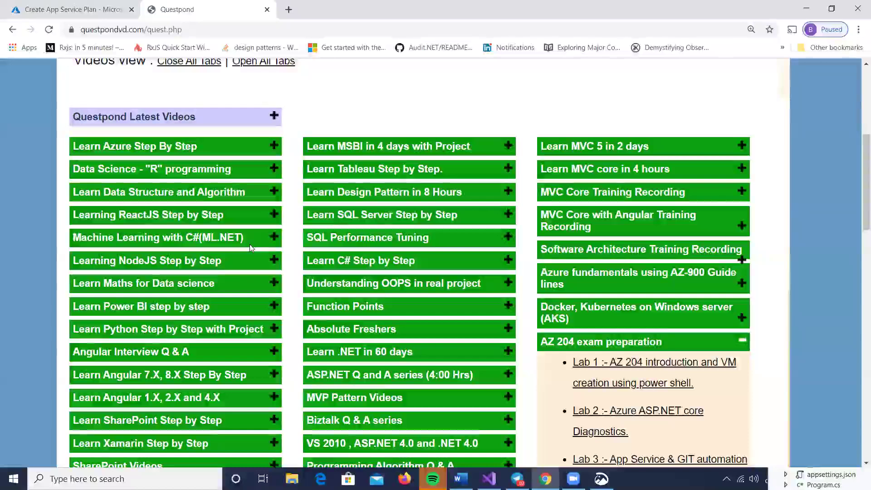
click(274, 147)
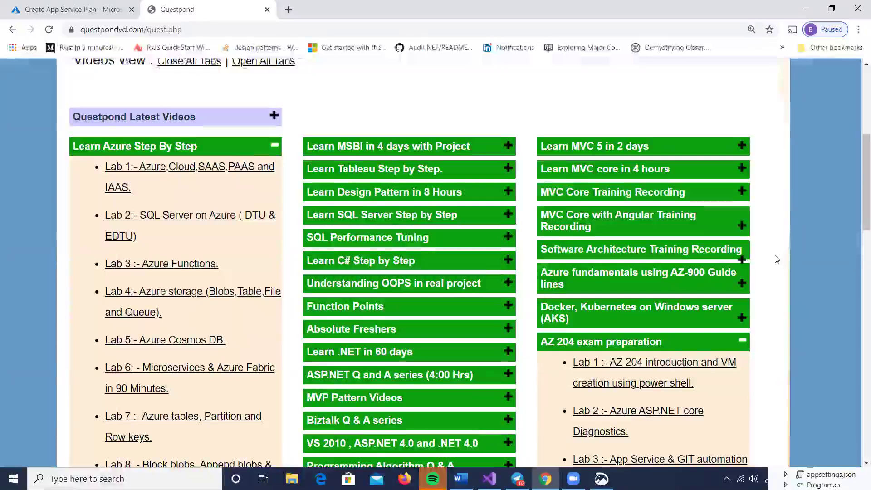
scroll(743, 229, down, 2)
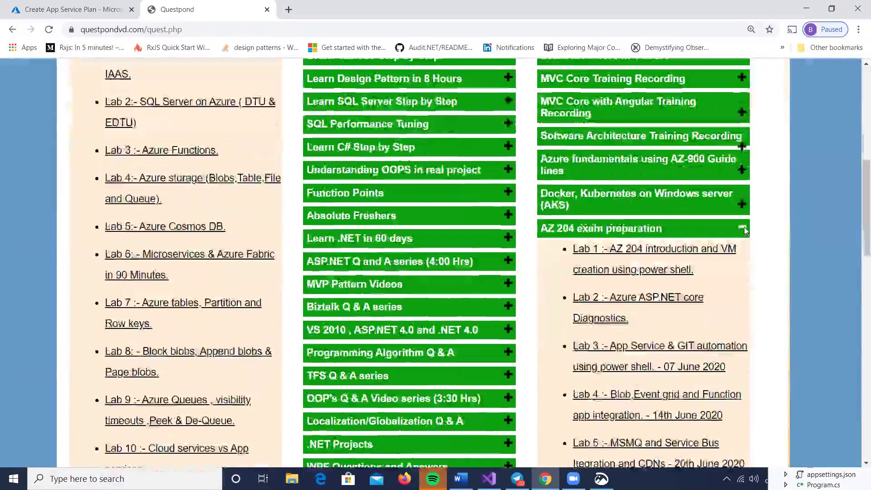
double_click(743, 229)
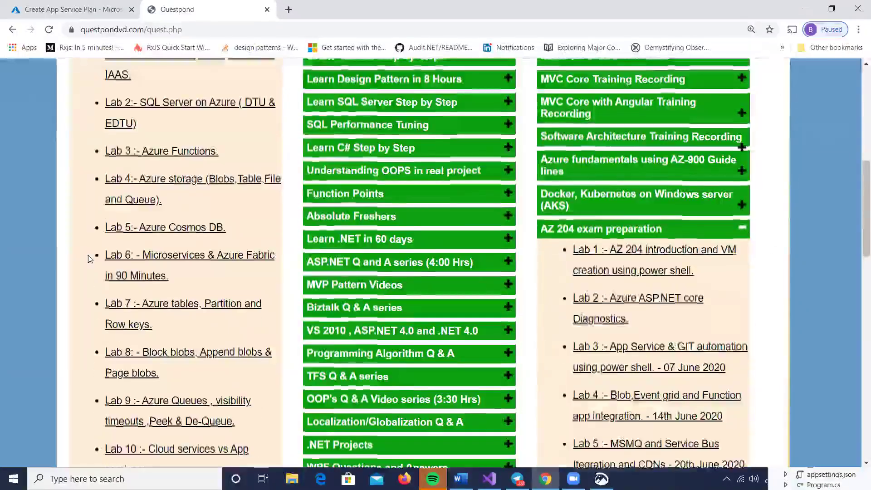
scroll(90, 272, up, 3)
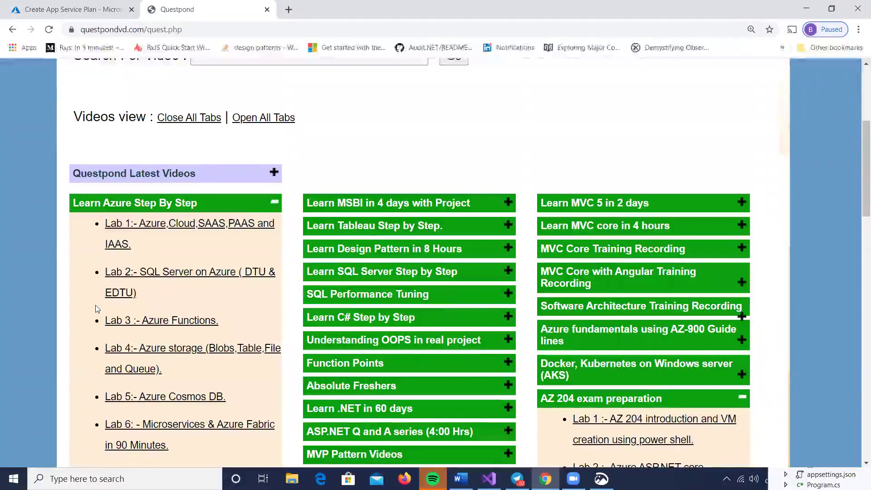
Return to the App Service Plan form and set its operating system to Windows
click(72, 9)
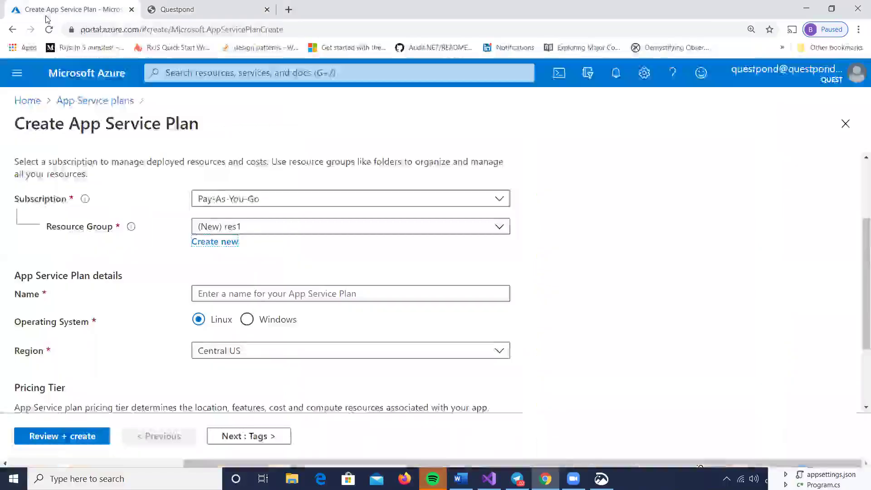
scroll(254, 272, down, 1)
click(247, 263)
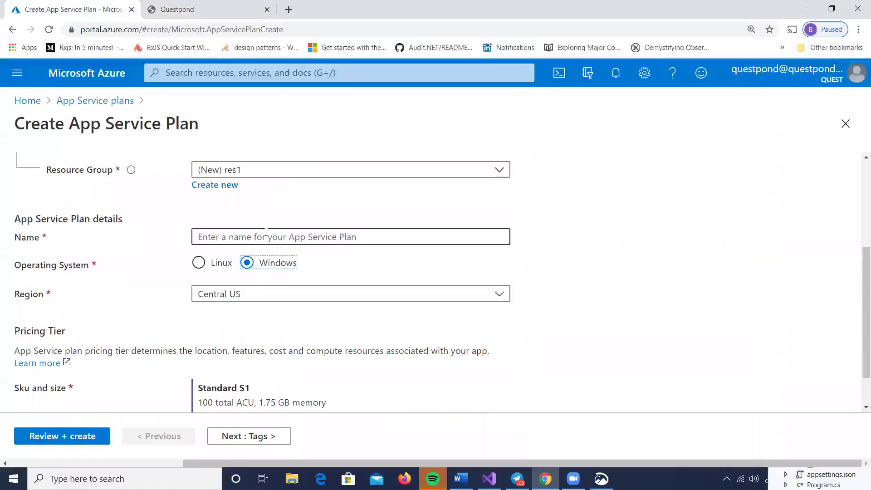
scroll(269, 245, up, 2)
scroll(258, 330, down, 1)
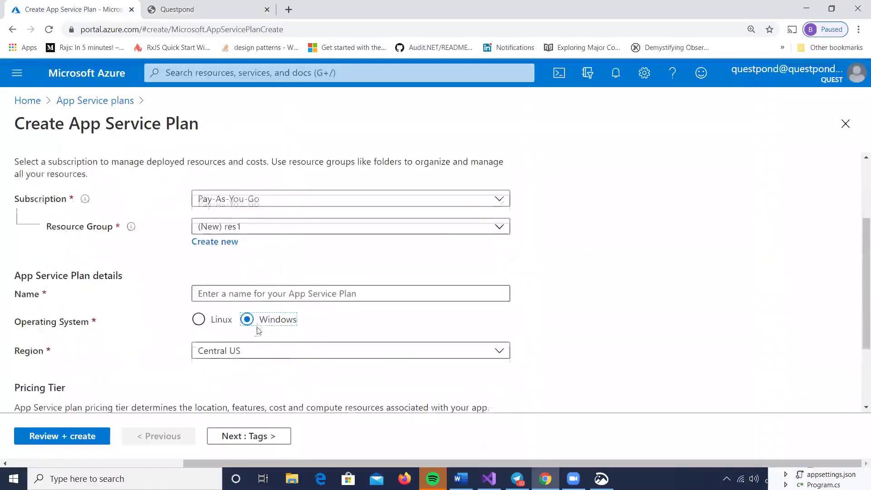
Find App Services through the portal search and start adding a new web app
click(196, 72)
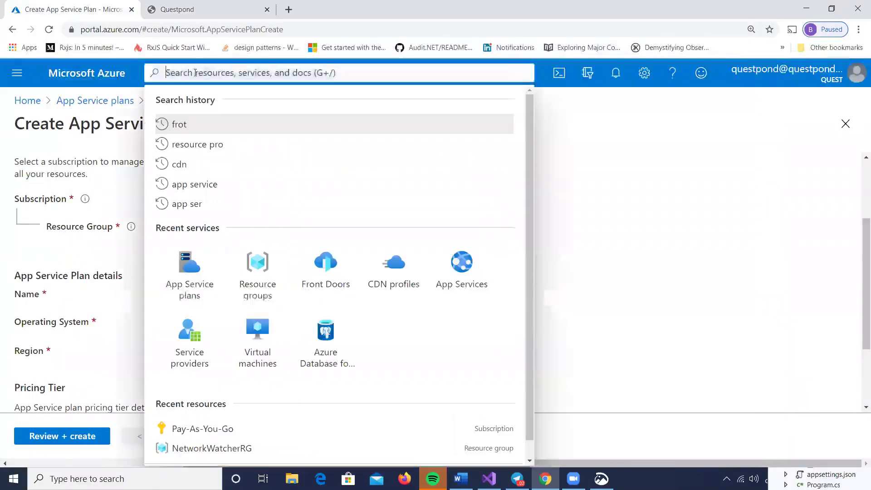
text(app ser)
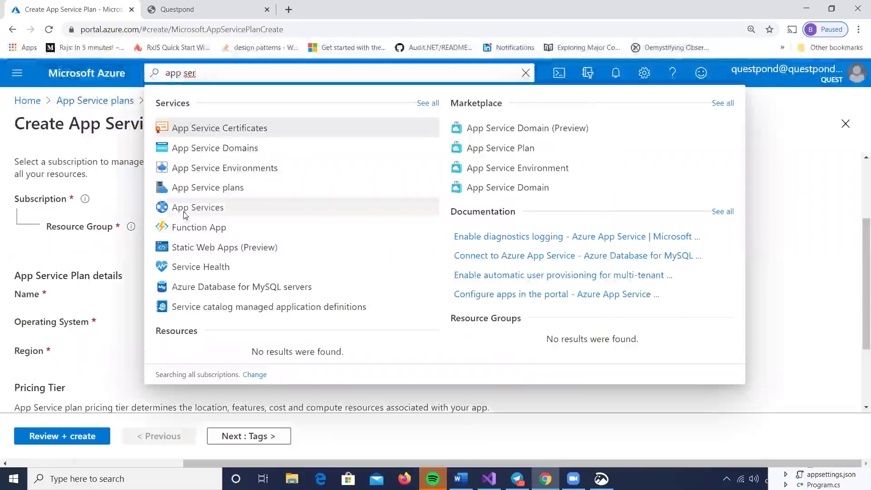
click(158, 208)
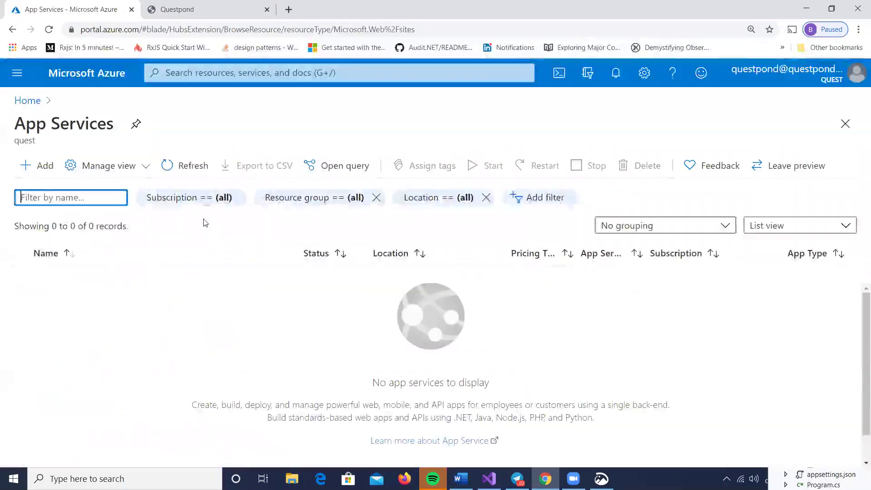
click(205, 66)
text(a)
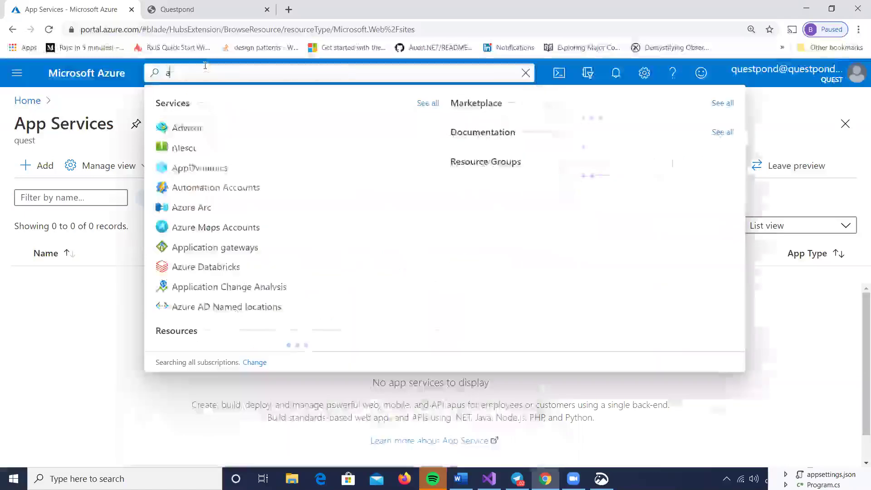
text(pp serv)
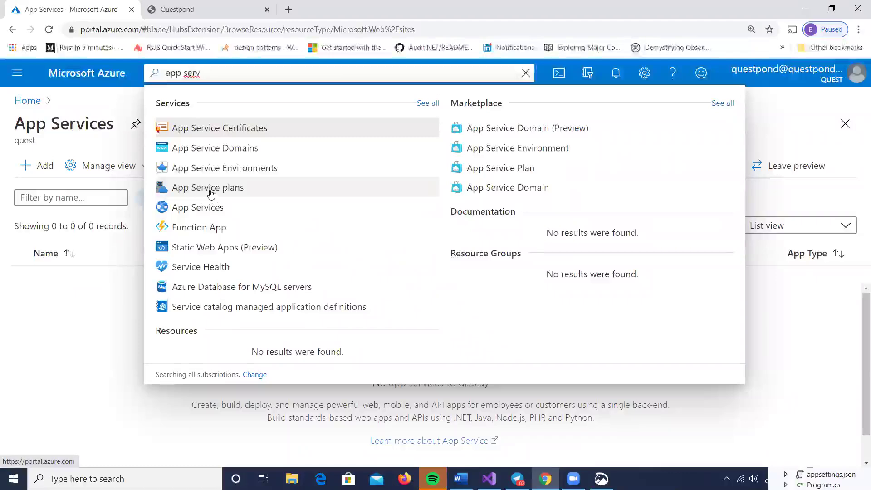
click(221, 210)
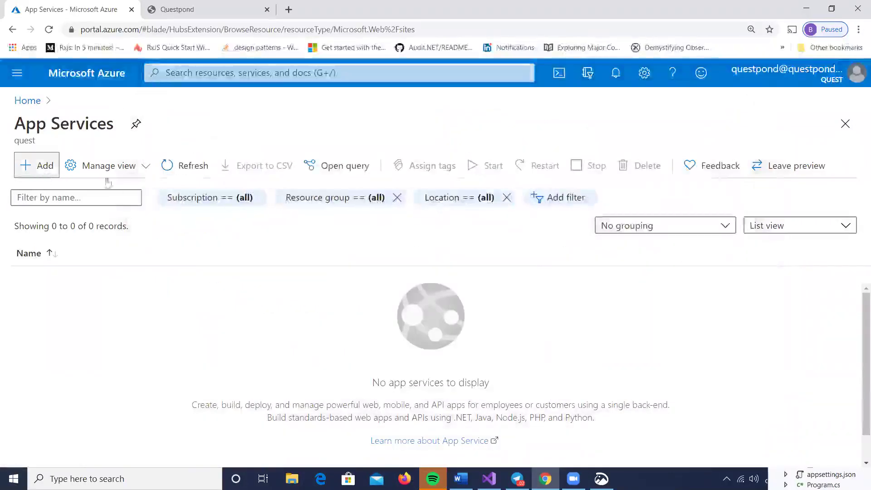
Create a new resource group named res1 for the web app
scroll(293, 209, down, 3)
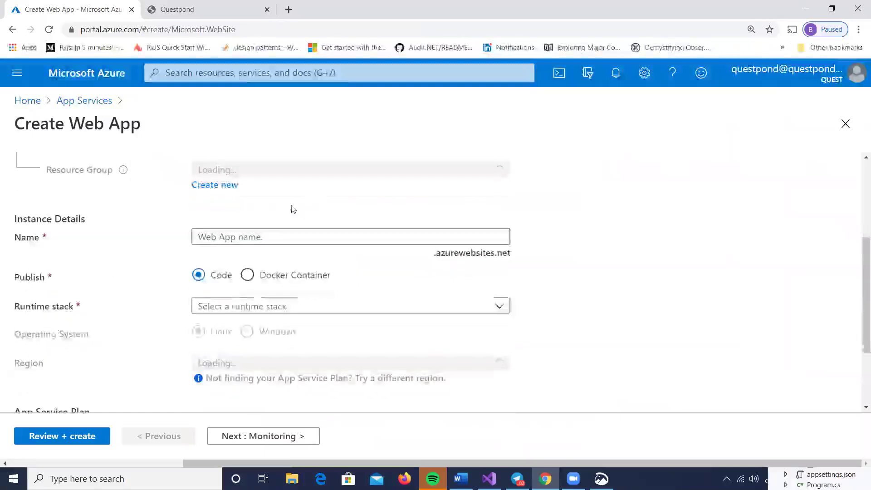
scroll(285, 222, up, 1)
click(279, 232)
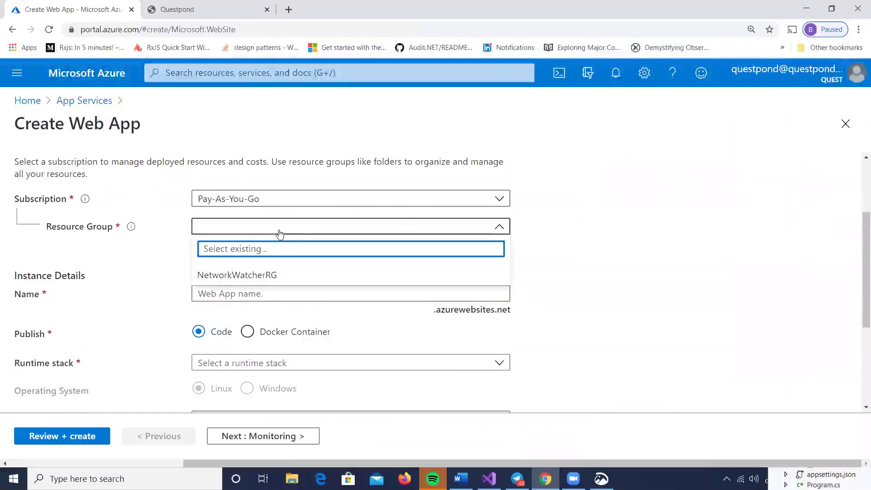
click(274, 229)
click(226, 241)
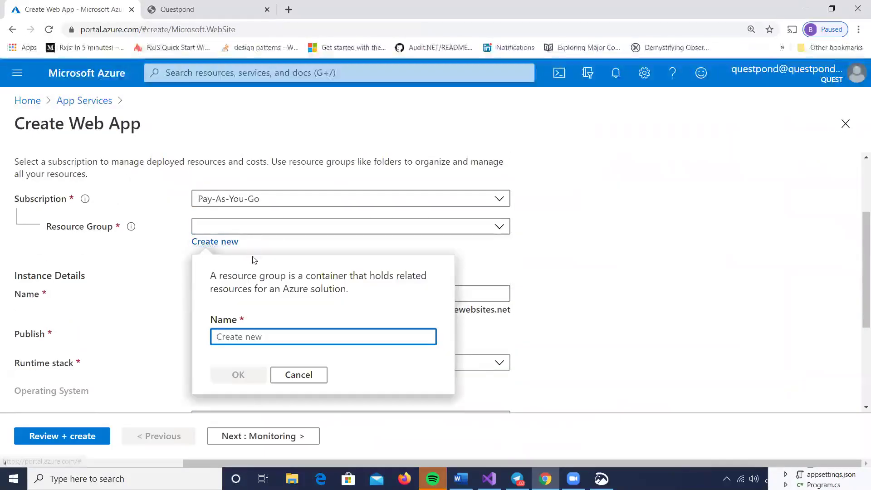
text(res1)
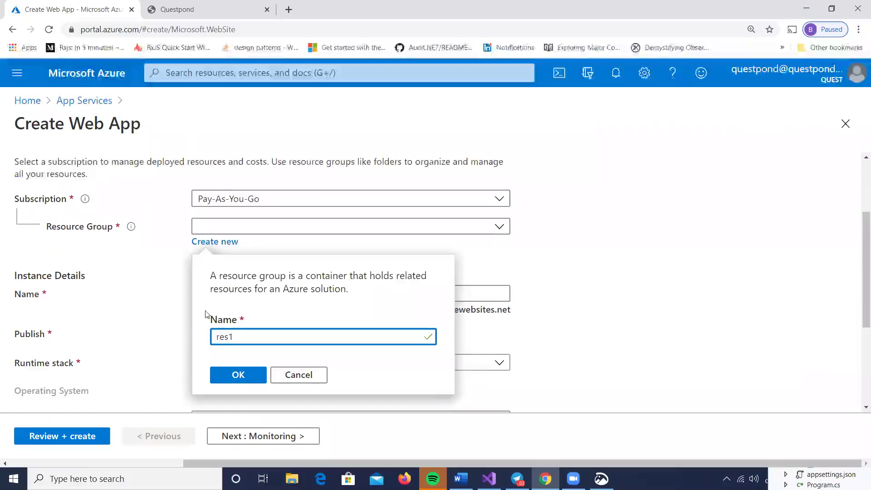
click(235, 374)
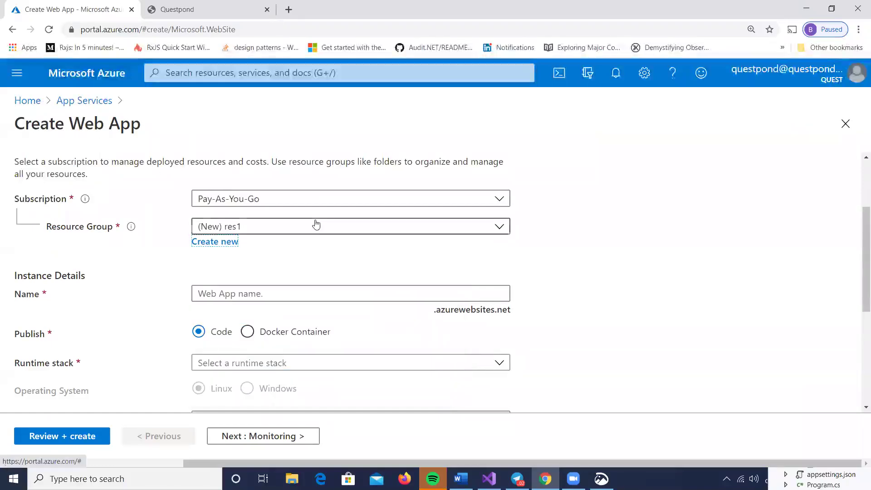
Name the web app questpondapp and set its runtime stack to .NET Core 3.1 (LTS)
scroll(315, 223, down, 1)
click(351, 234)
text(questpondapp)
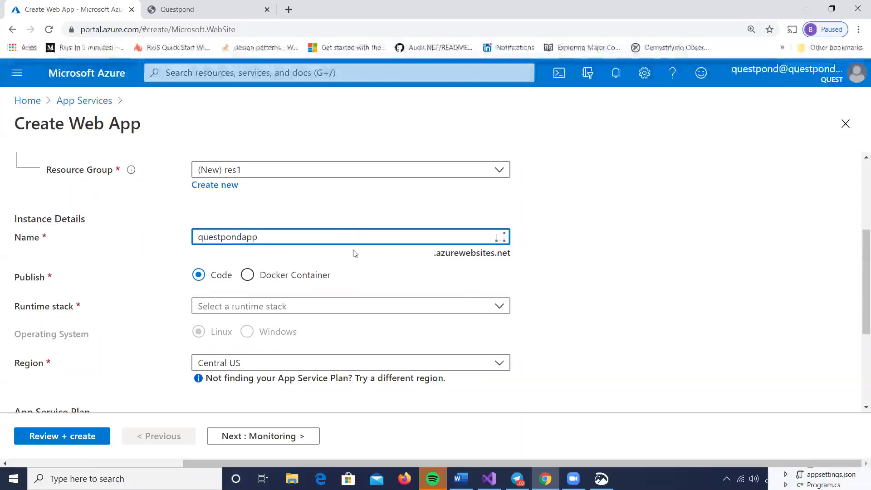
click(361, 306)
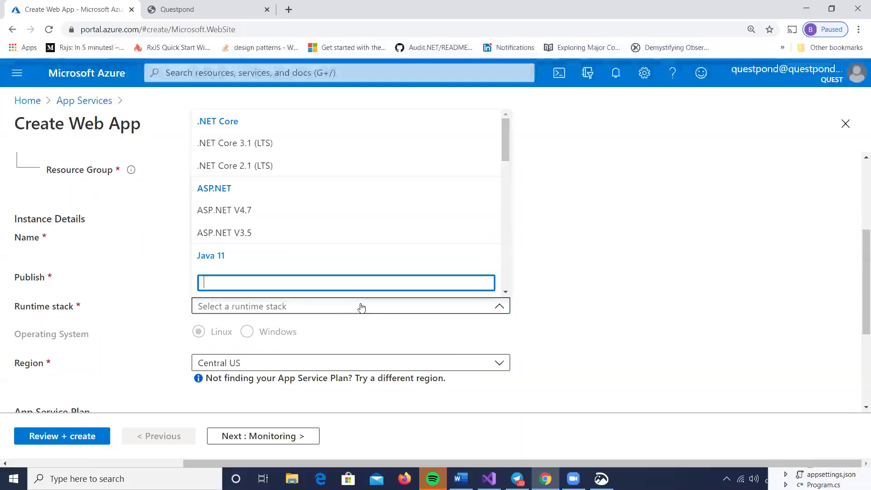
click(268, 148)
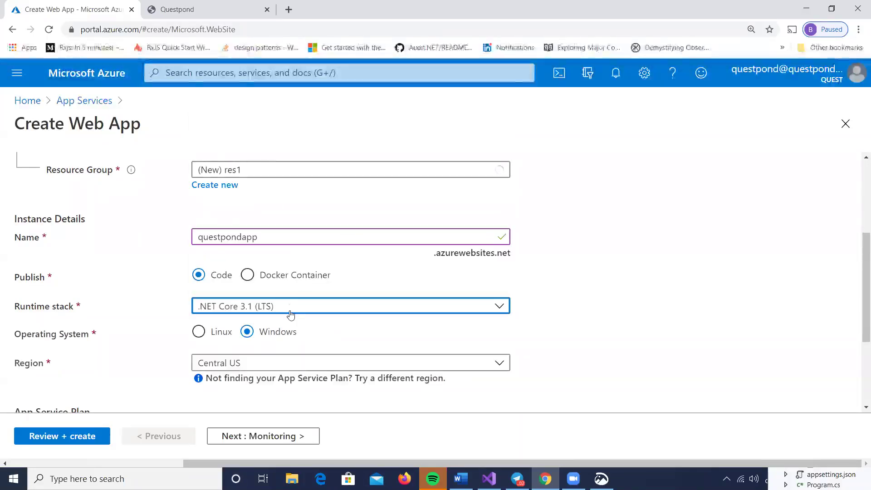
Open the App Service plan's size options and compare the Dev / Test and Production pricing tiers
click(289, 308)
click(139, 248)
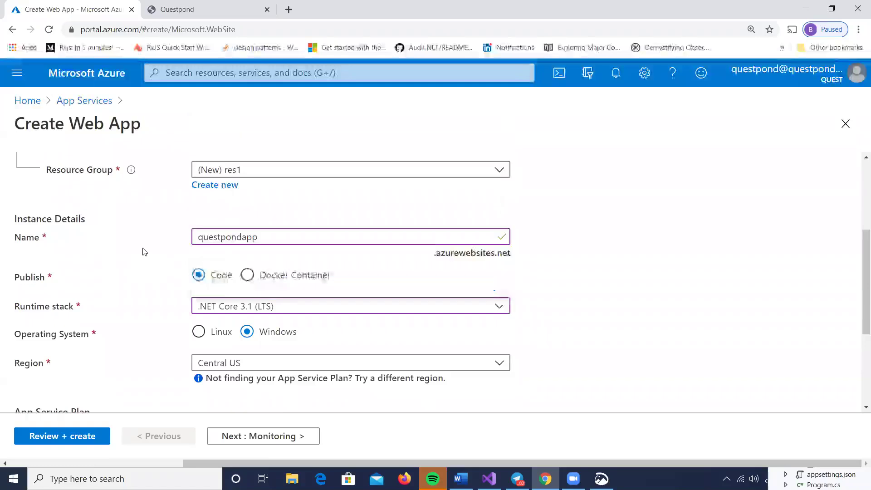
scroll(140, 250, down, 3)
scroll(144, 252, down, 1)
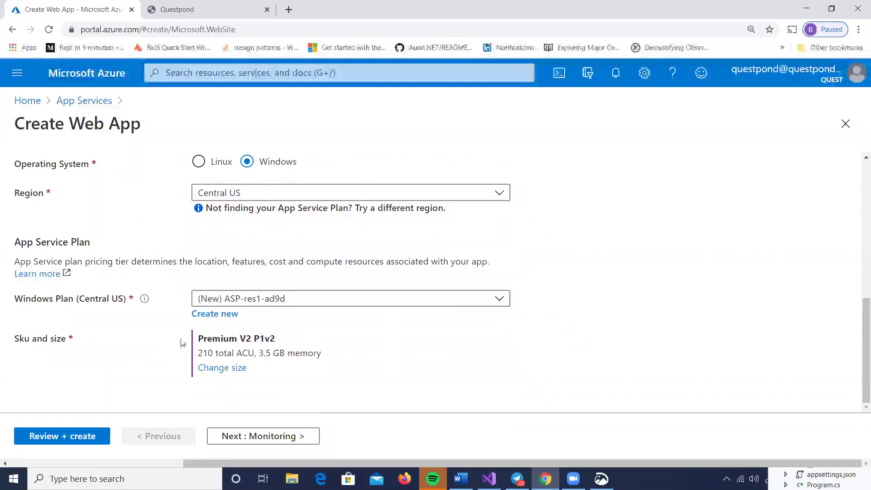
click(218, 368)
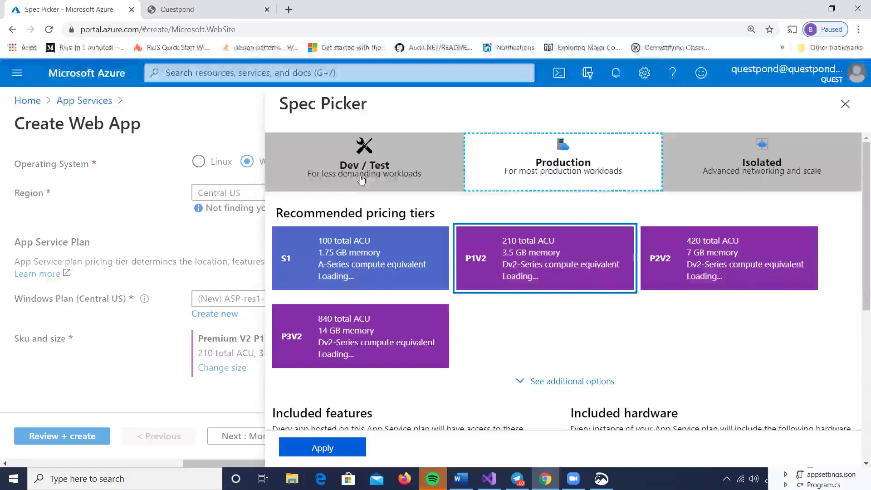
click(356, 179)
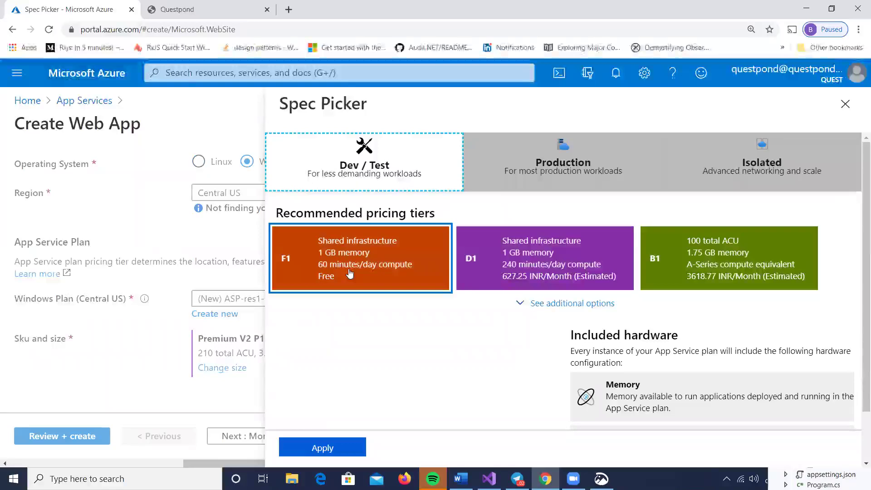
click(547, 169)
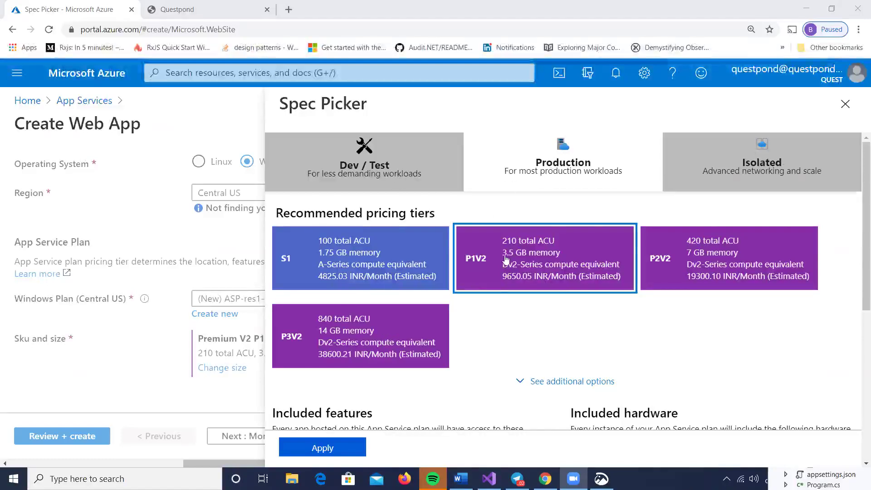
Examine the included features of the P1V2 production tier, highlighting the Auto scale instance limit
scroll(505, 259, down, 4)
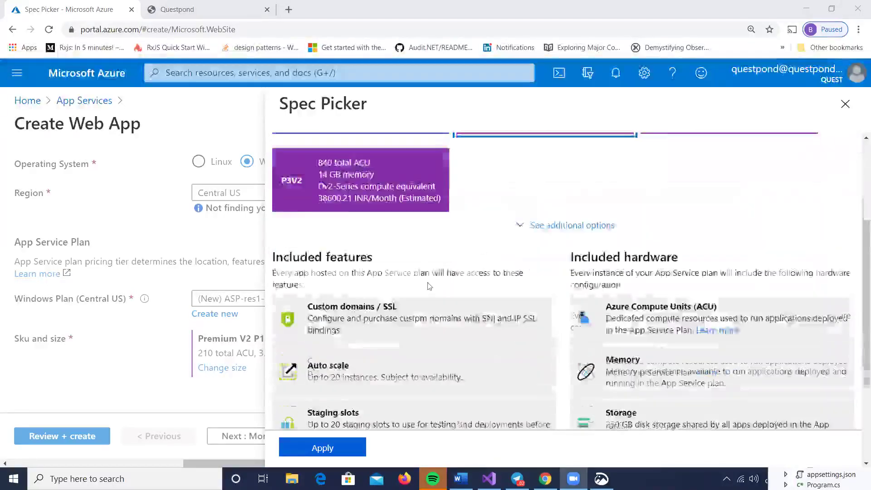
scroll(429, 286, down, 2)
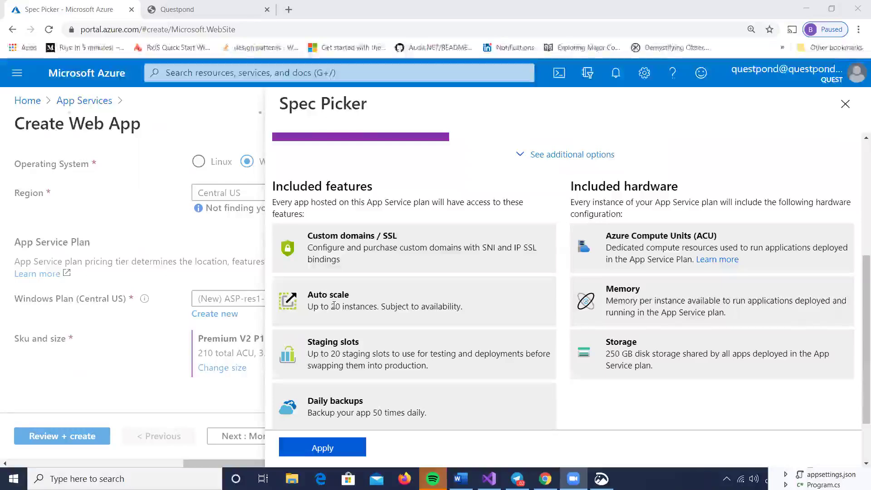
scroll(360, 308, up, 1)
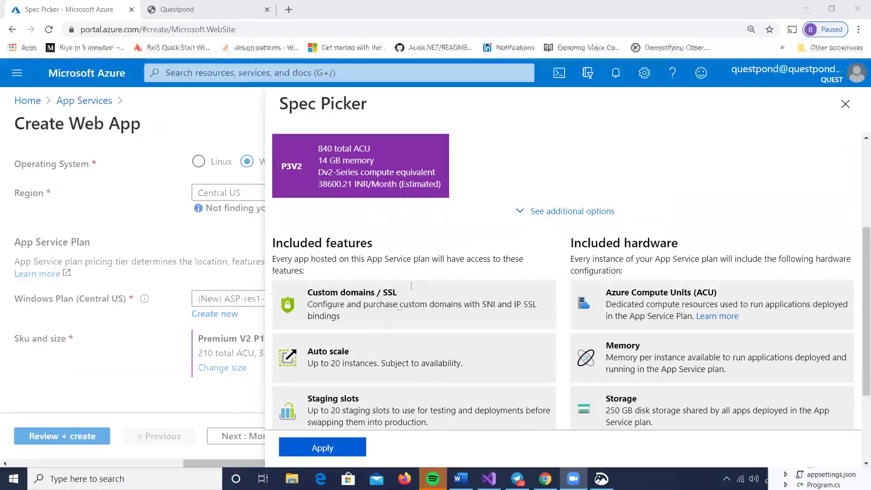
drag(318, 364, 405, 365)
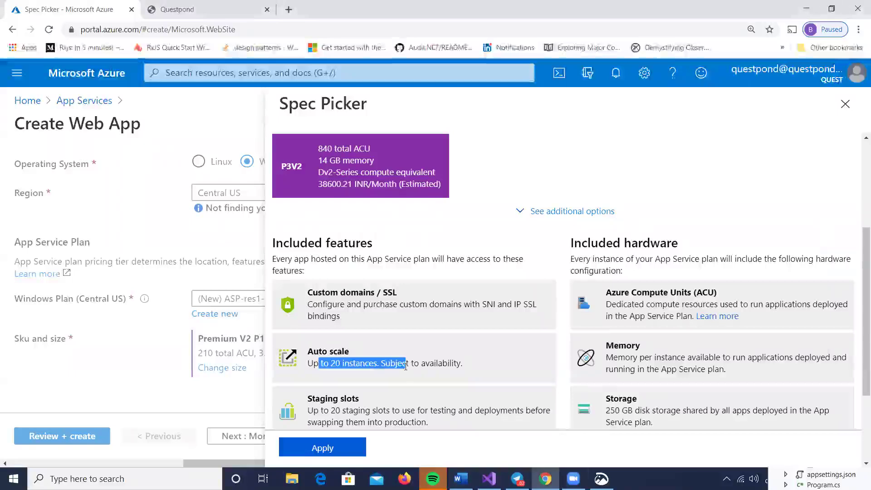
scroll(448, 348, up, 2)
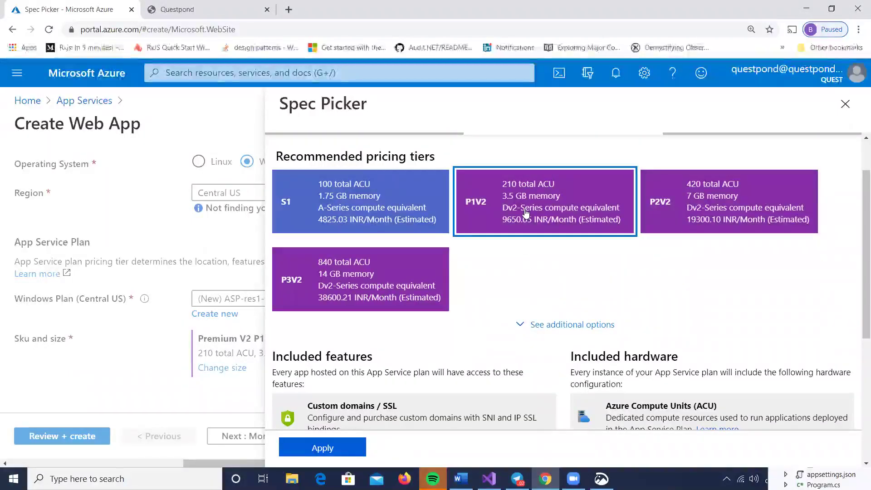
Check the autoscaling question in the Word document, return to the Azure portal and apply the P1V2 tier
click(458, 474)
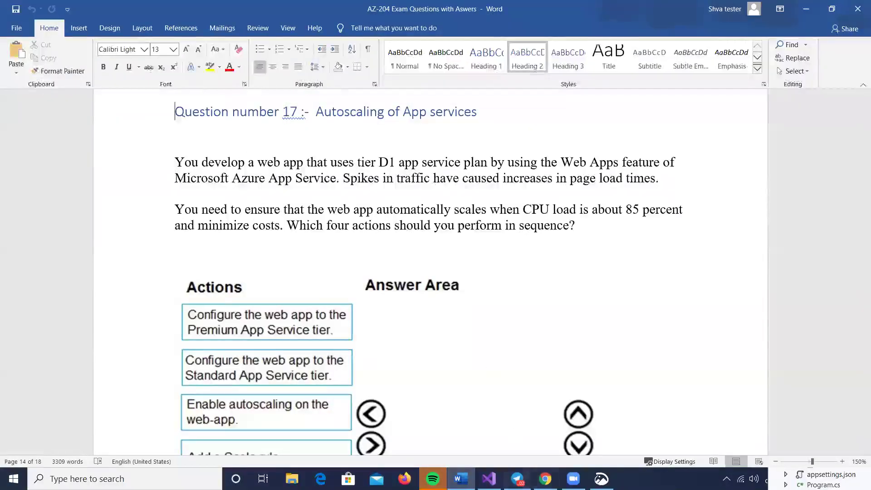
click(545, 478)
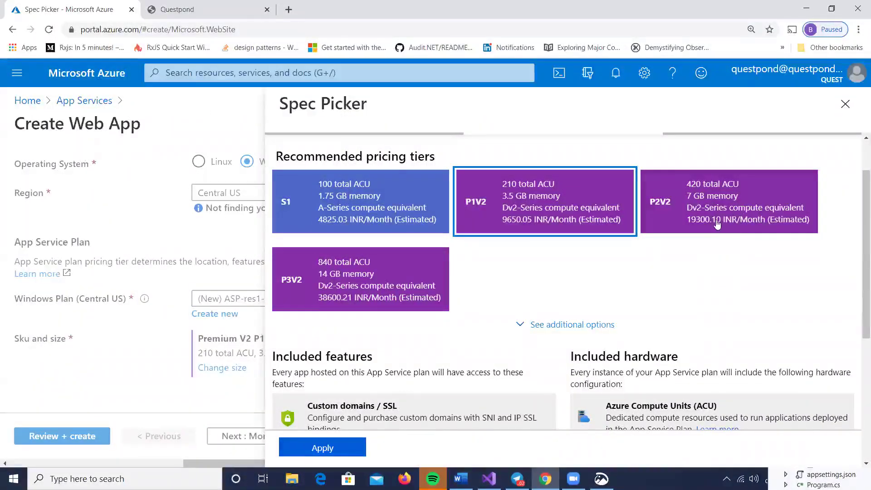
scroll(717, 223, up, 1)
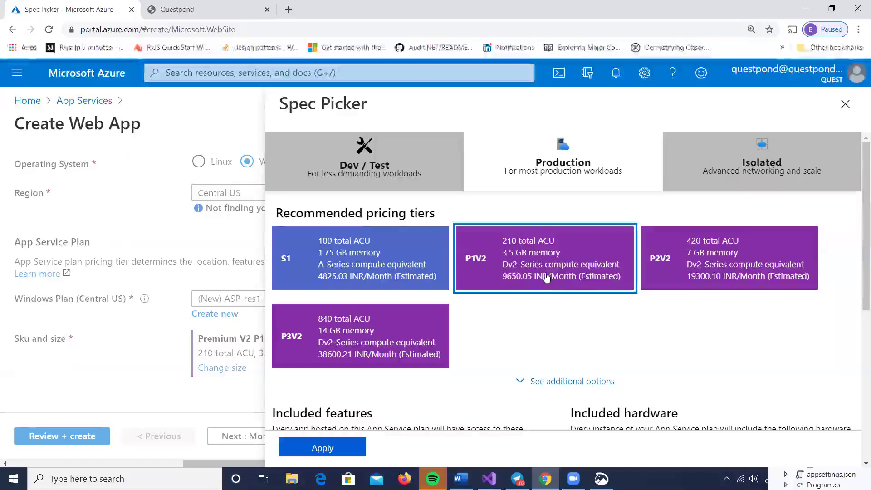
click(530, 271)
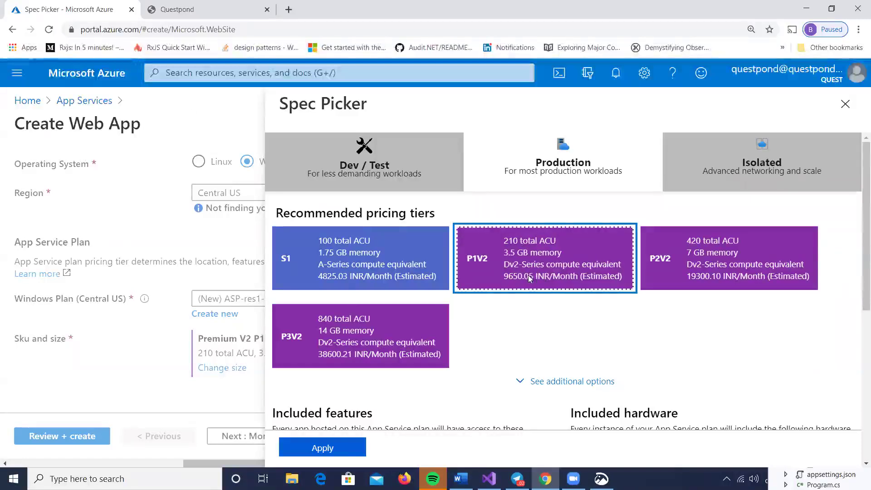
double_click(522, 277)
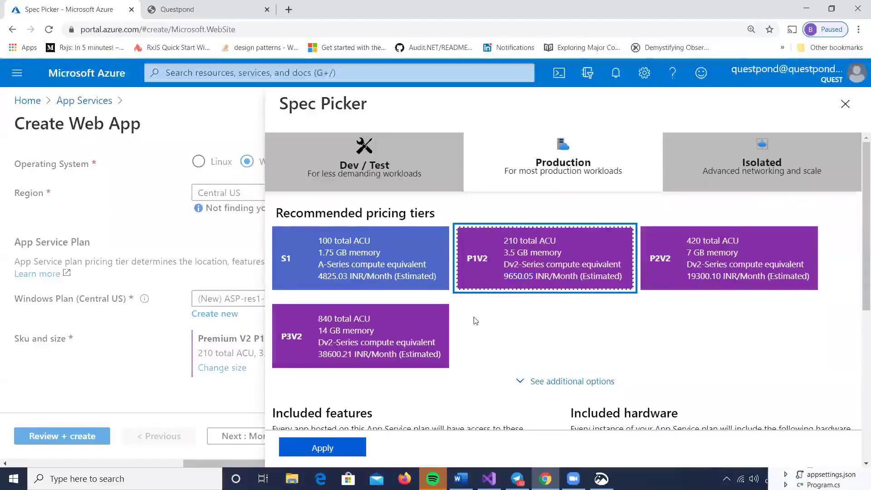
scroll(472, 321, down, 6)
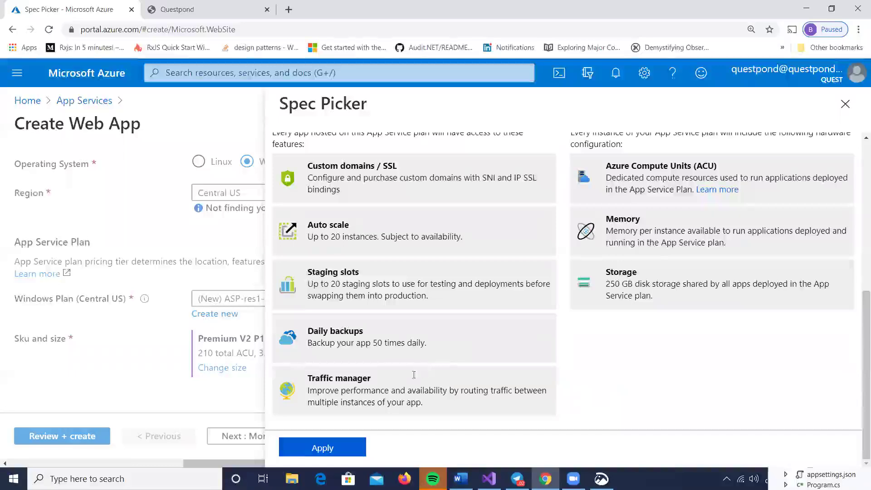
click(351, 449)
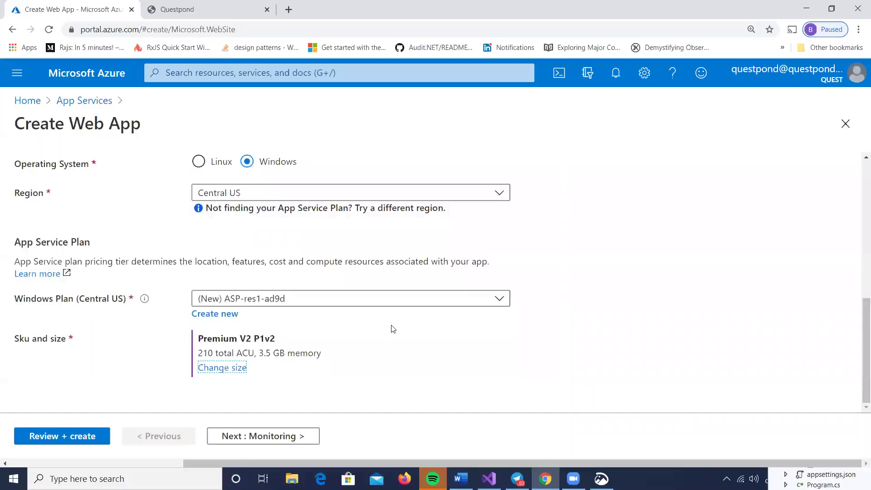
Create a new App Service plan named test123 for the web app
scroll(393, 329, up, 4)
scroll(393, 329, up, 2)
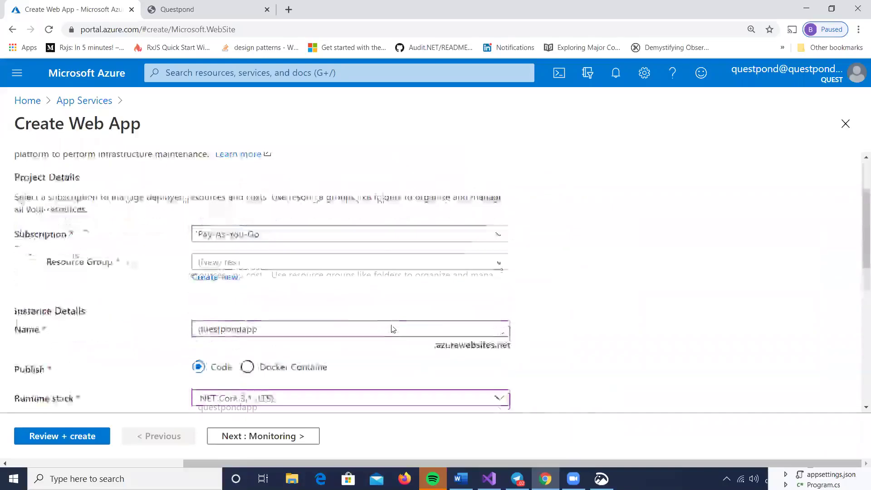
scroll(393, 328, down, 5)
scroll(392, 328, down, 1)
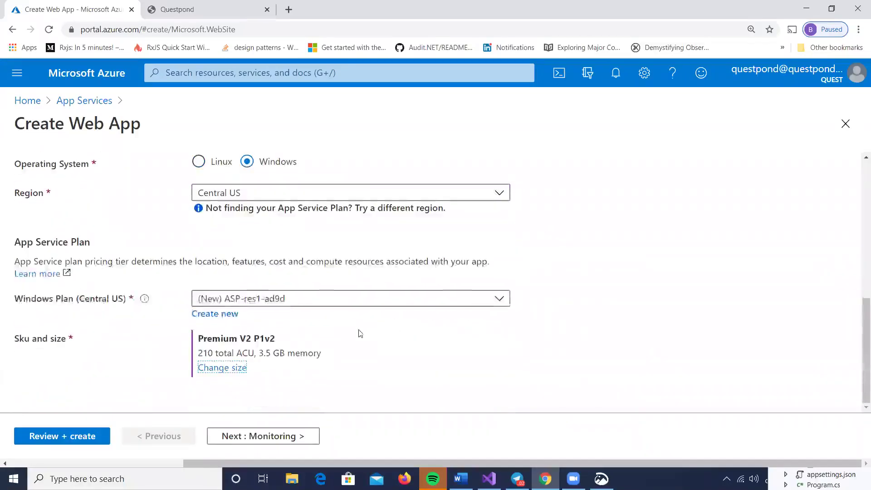
click(212, 317)
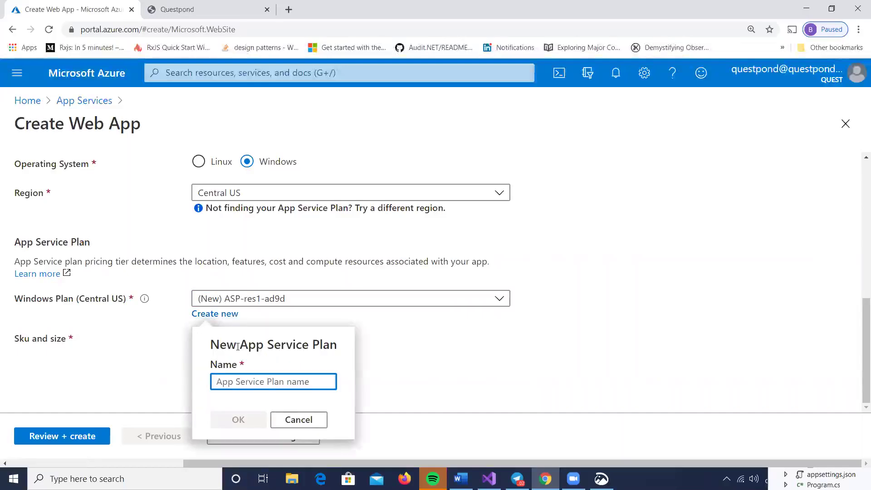
text(test123)
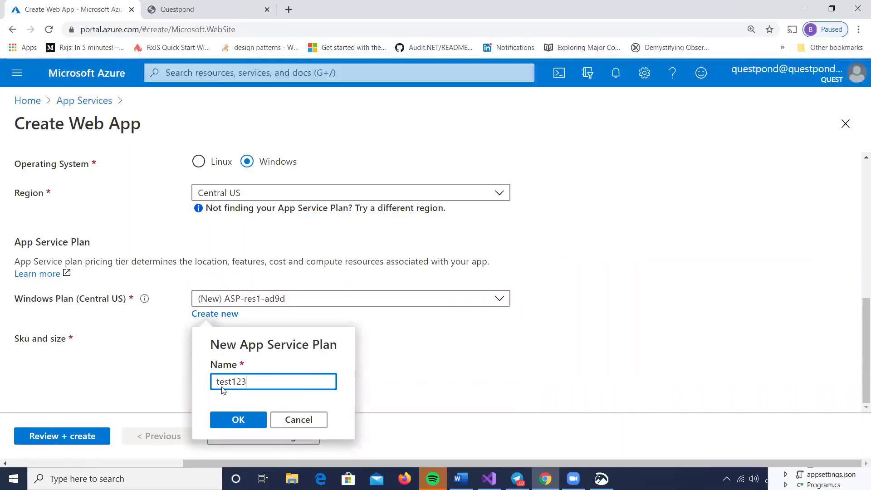
click(228, 419)
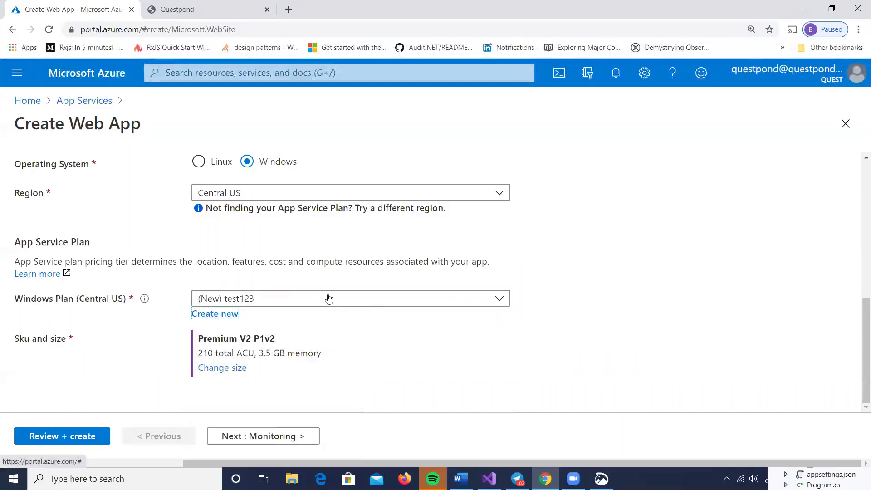
Review the Production tiers for the test123 plan and apply the P1V2 size
click(222, 367)
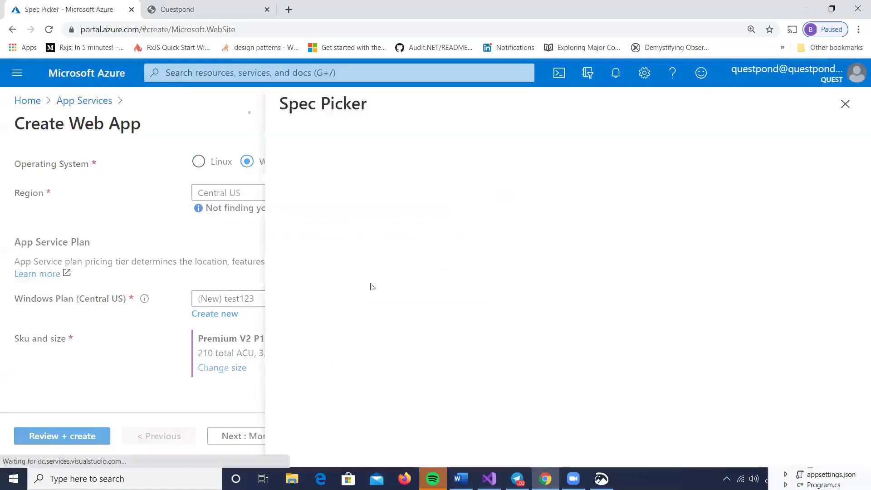
click(567, 162)
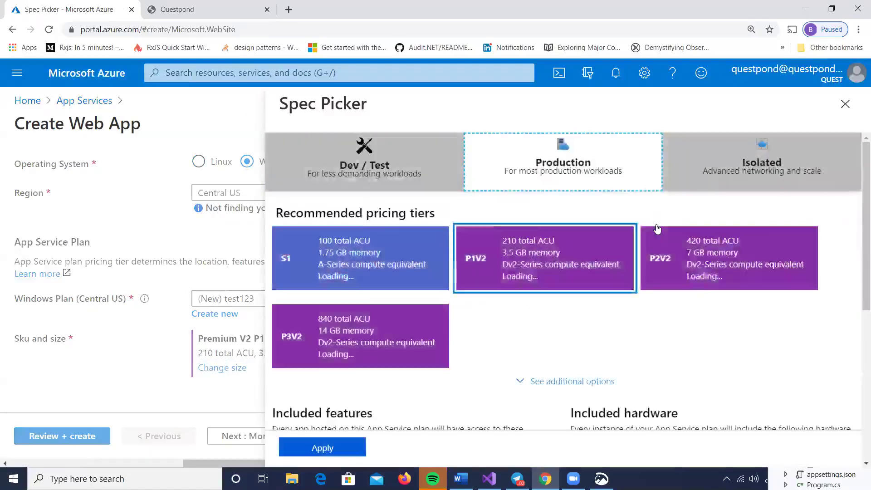
scroll(569, 254, down, 3)
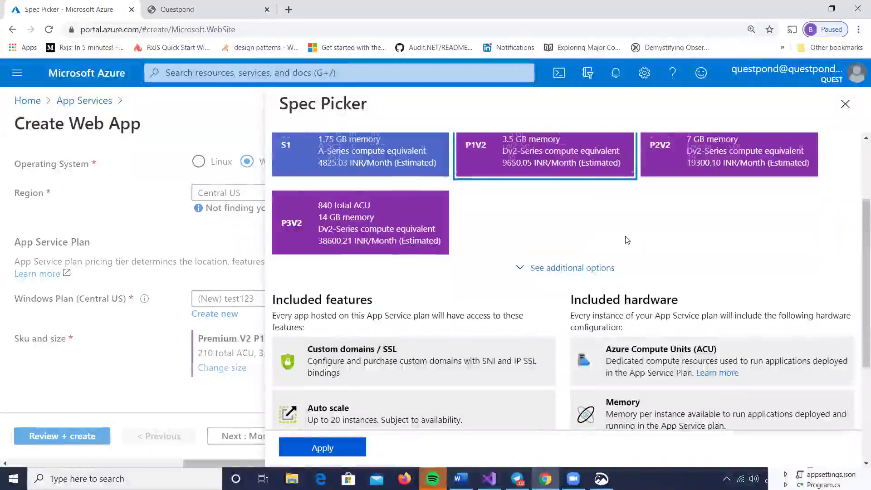
scroll(628, 239, down, 3)
scroll(625, 238, down, 2)
scroll(624, 238, up, 5)
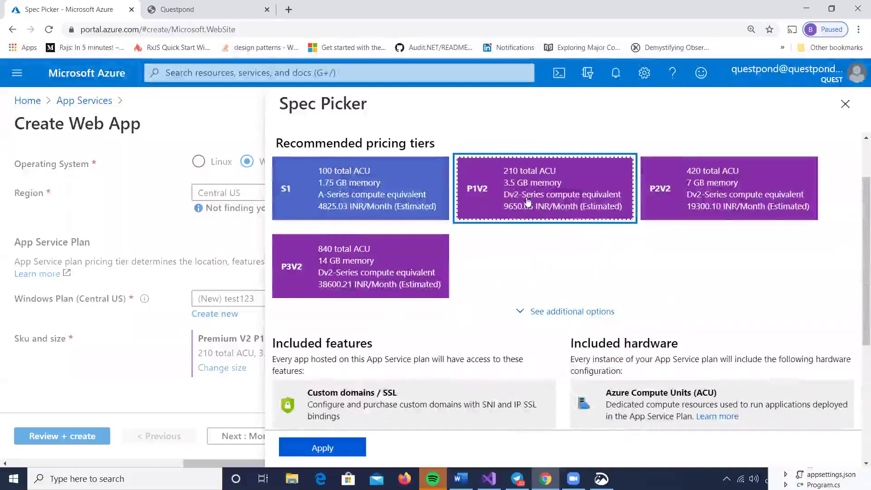
scroll(408, 317, down, 3)
click(337, 446)
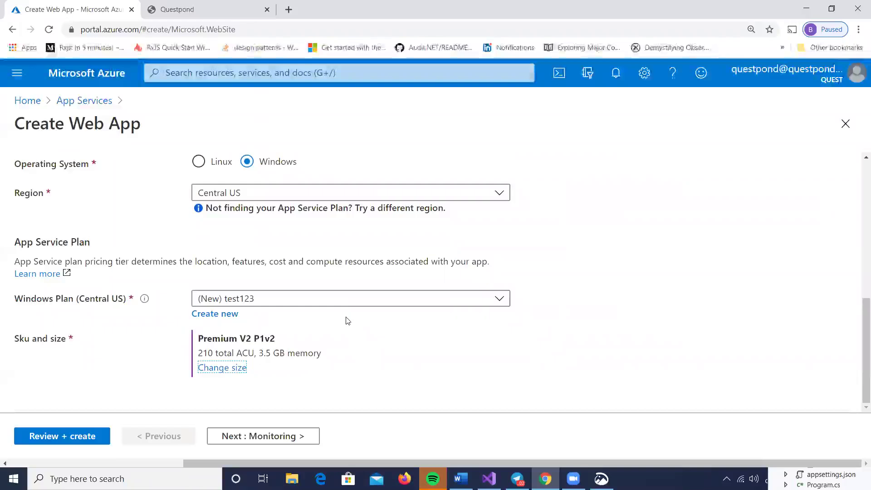
Review the web app settings, select the test123 plan again and reapply the P1V2 size to it
scroll(303, 340, up, 4)
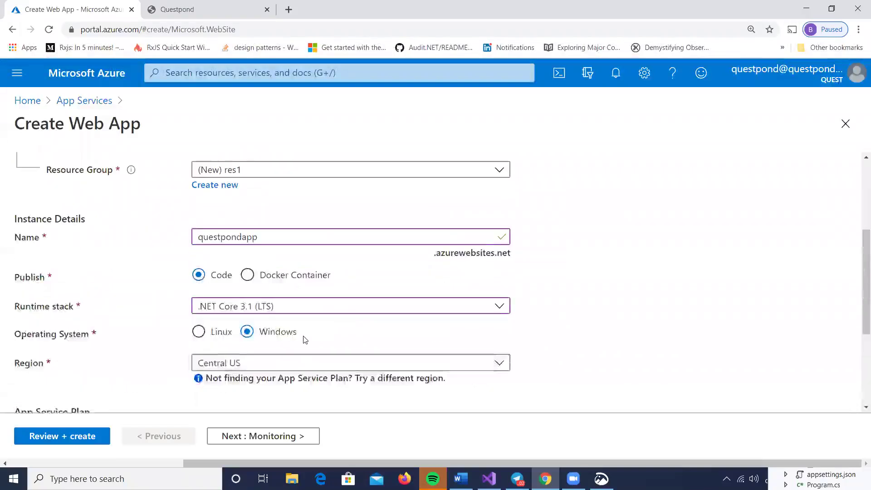
scroll(301, 340, up, 3)
scroll(301, 340, down, 4)
scroll(301, 340, up, 4)
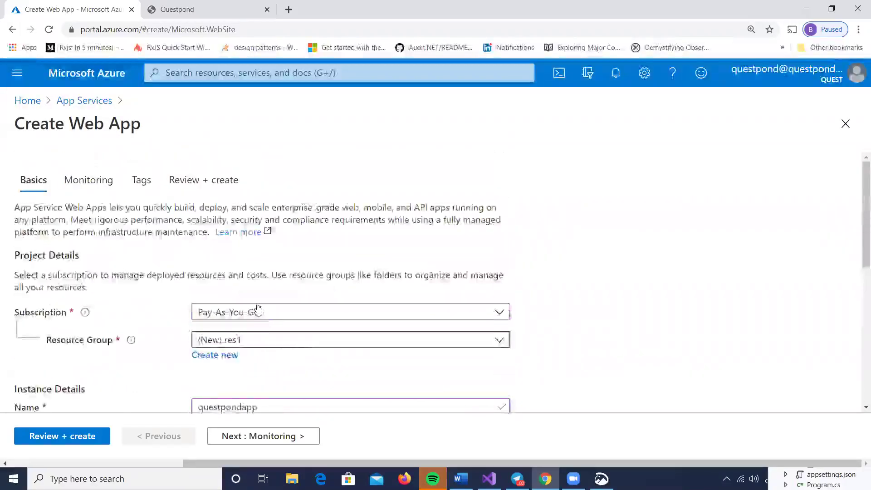
scroll(257, 308, down, 7)
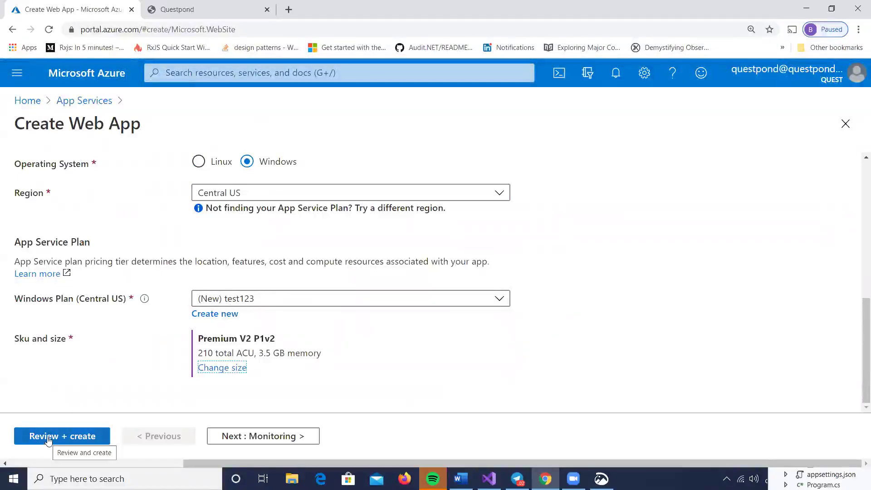
click(266, 300)
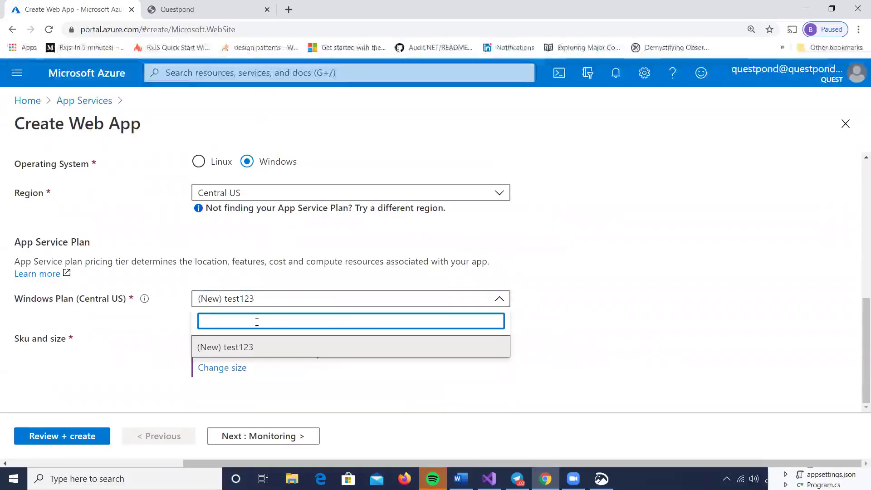
click(272, 347)
click(238, 367)
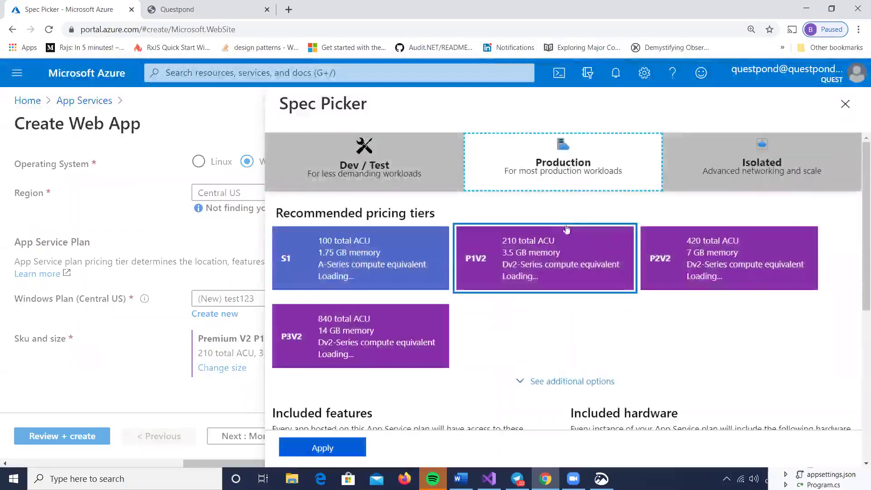
click(557, 264)
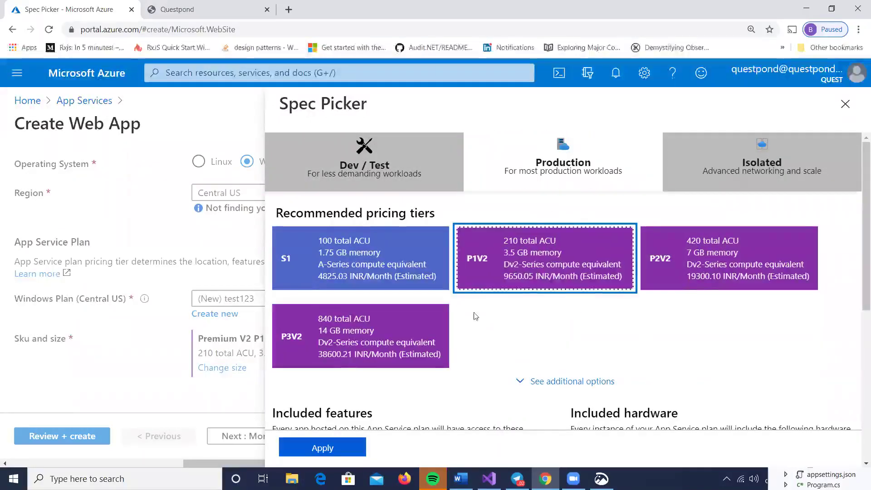
click(322, 448)
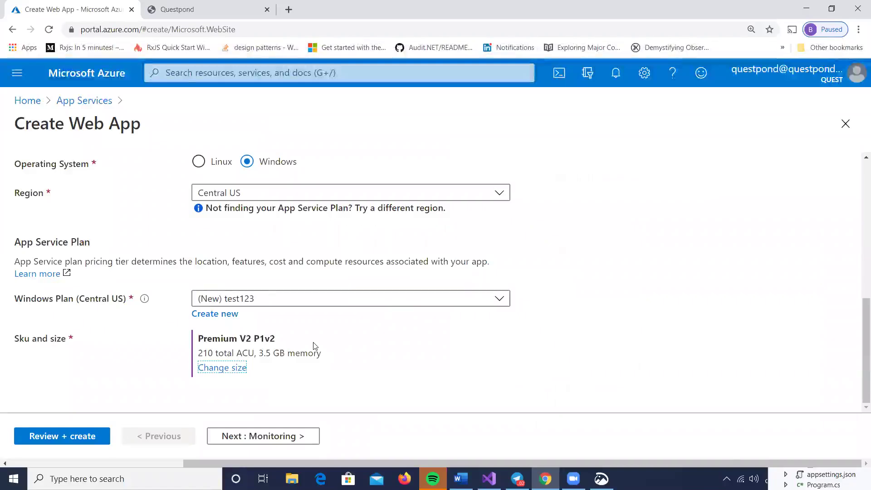
Reapply the Production size P1V2 to the test123 plan and proceed to the web app's review summary
click(230, 370)
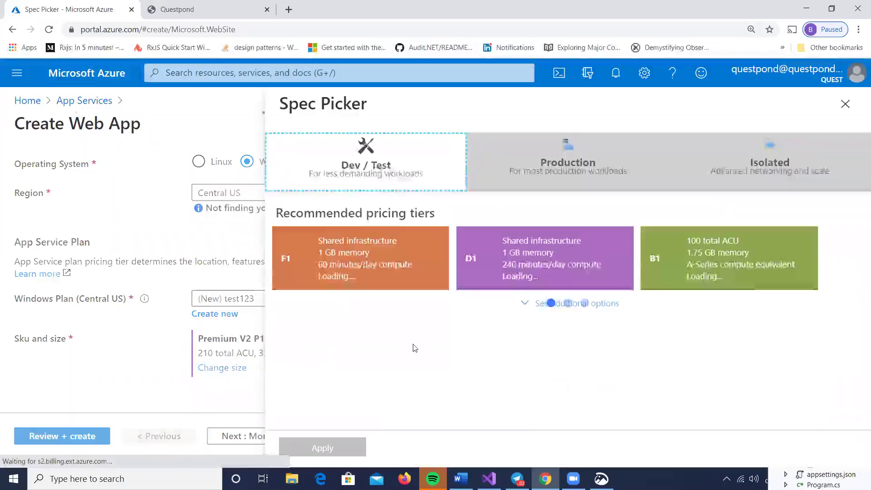
click(550, 171)
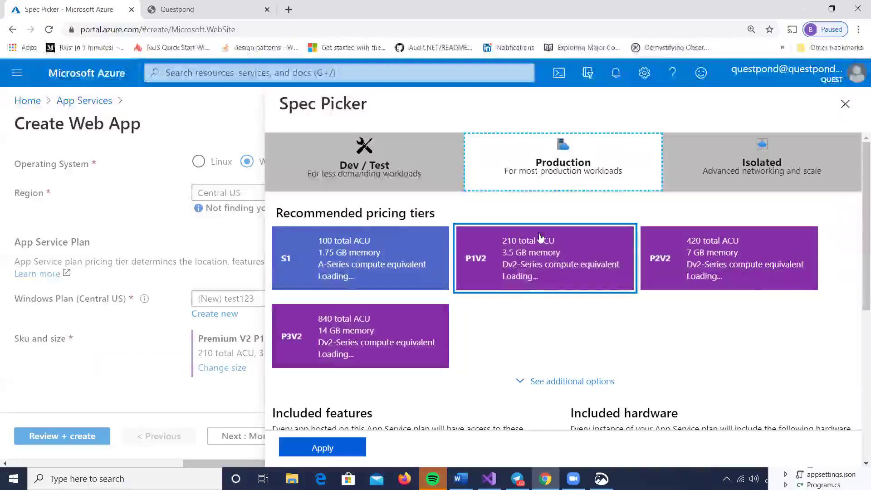
click(337, 448)
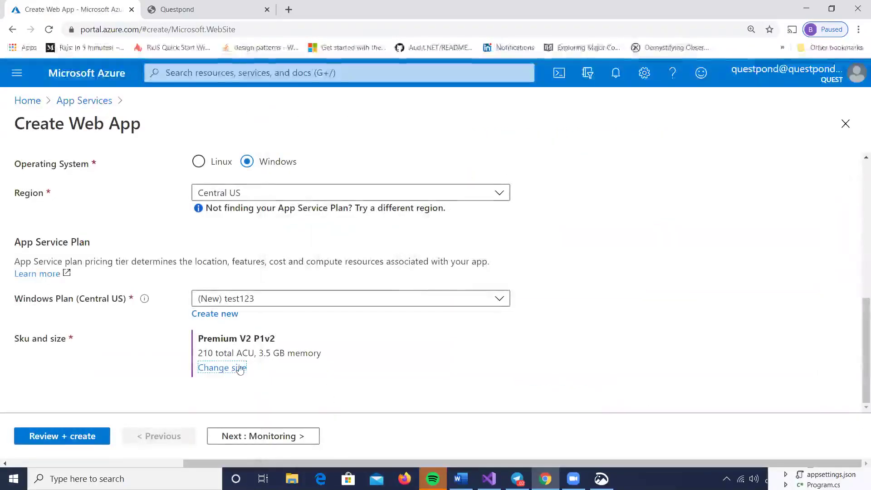
click(80, 435)
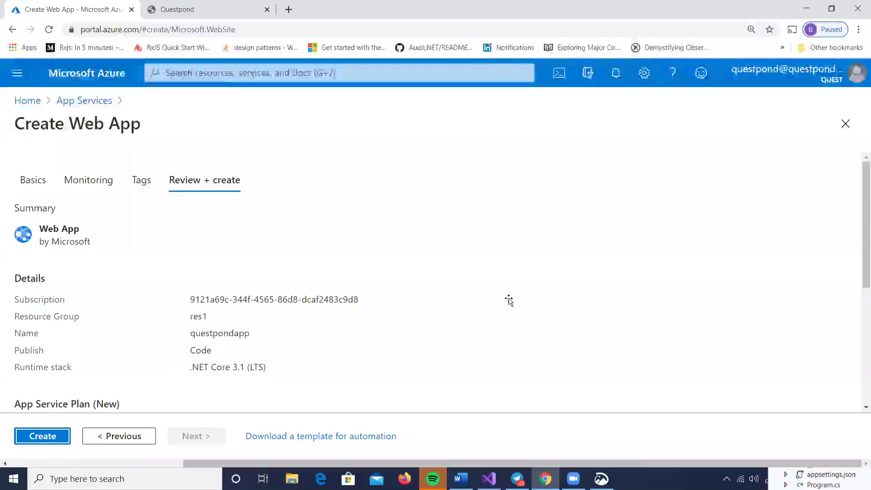
Switch to the Word document and review the autoscaling question, highlighting the CPU load percentage and the automatic scaling requirement
key(alt+Tab)
scroll(509, 301, down, 2)
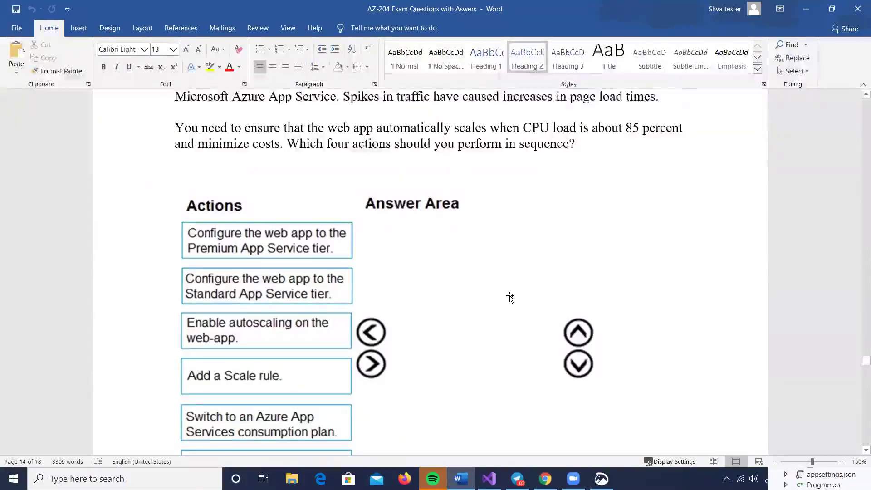
double_click(632, 128)
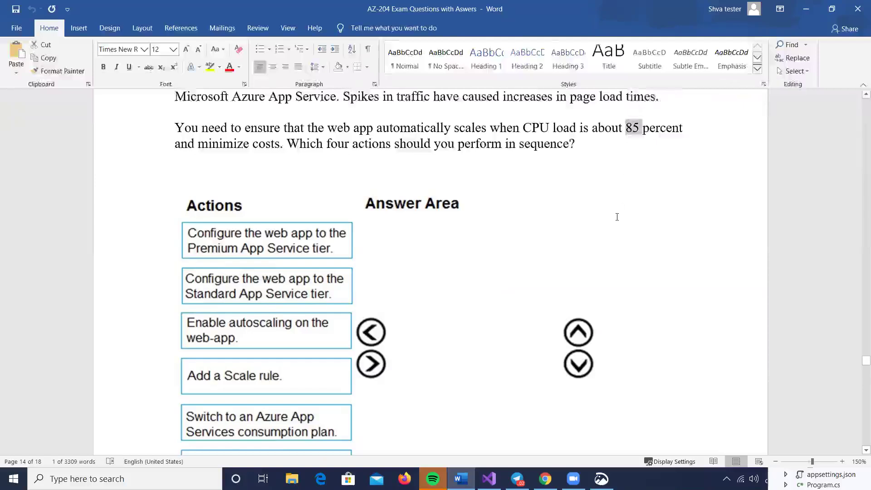
scroll(613, 229, up, 1)
scroll(613, 230, up, 1)
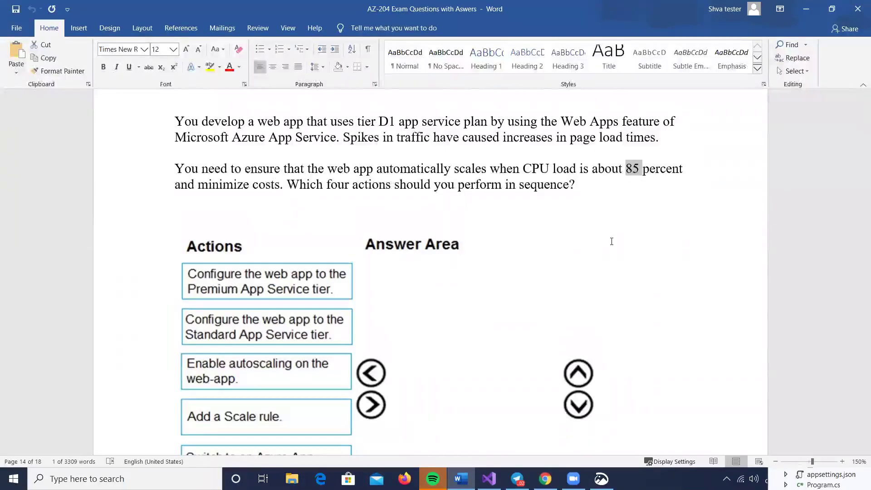
double_click(429, 162)
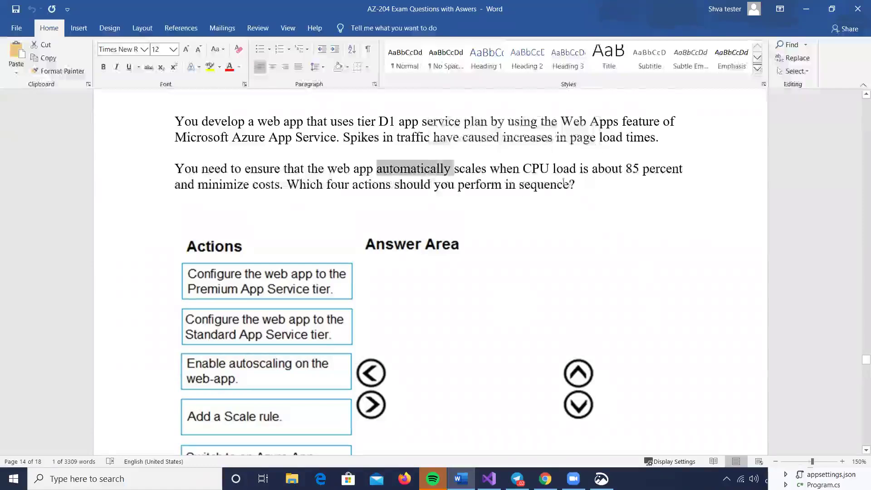
click(605, 174)
double_click(606, 174)
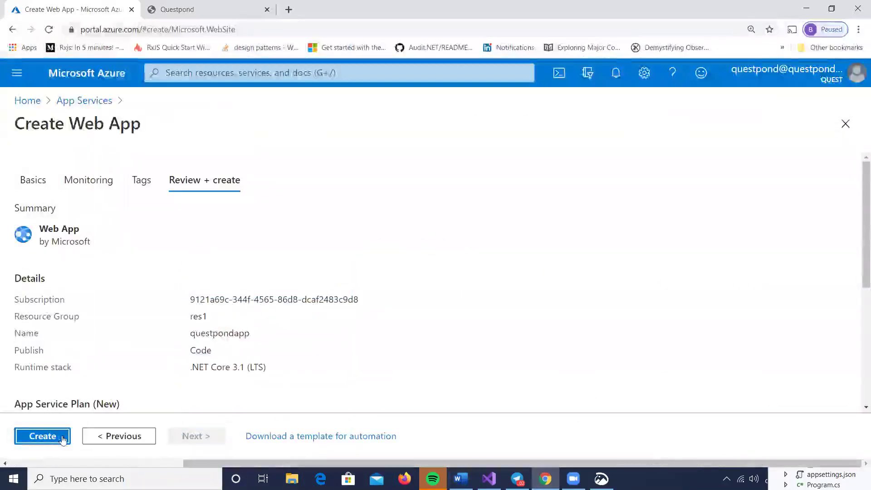
Create the questpondapp web app in the Azure portal and review the question's list of actions in Word during the deployment
click(42, 436)
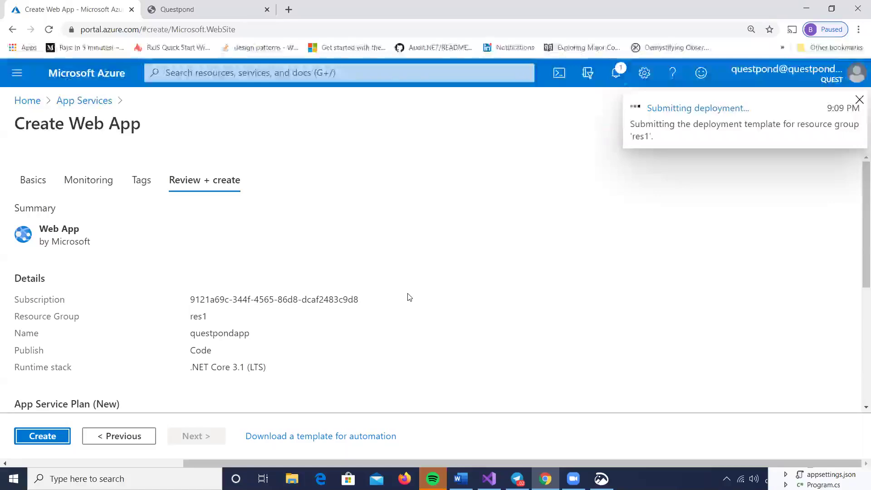
click(614, 78)
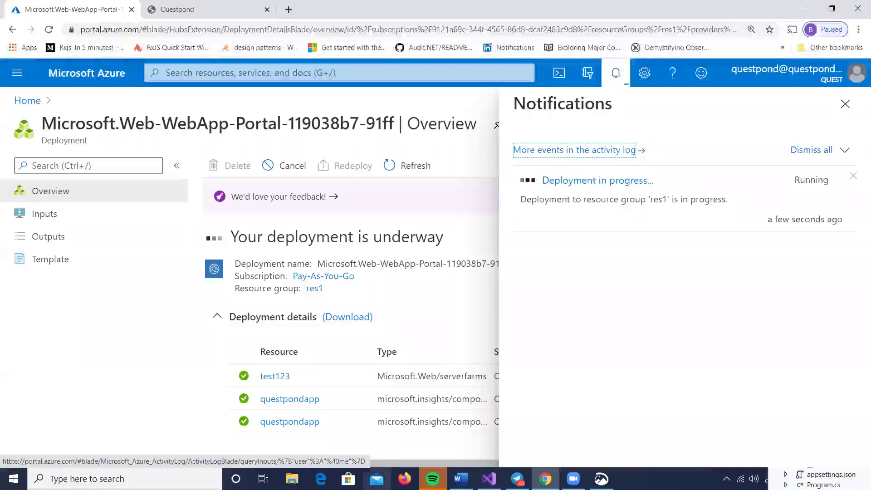
click(460, 478)
scroll(462, 304, down, 2)
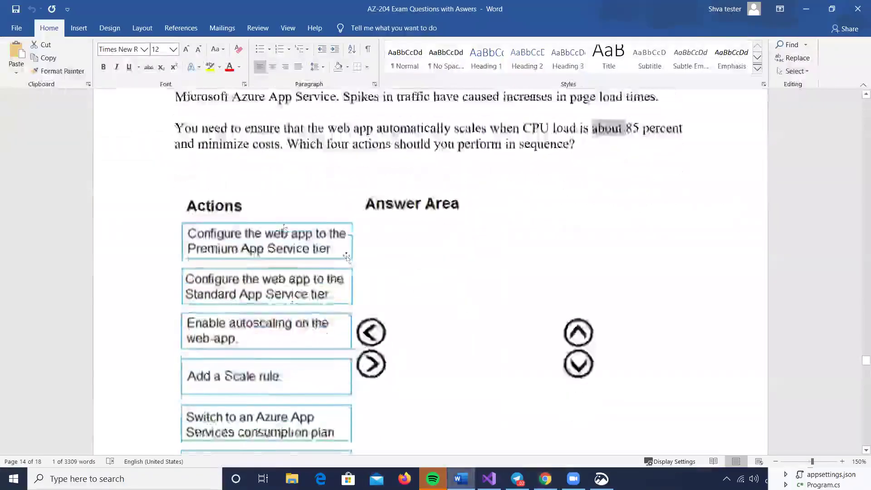
scroll(216, 214, down, 1)
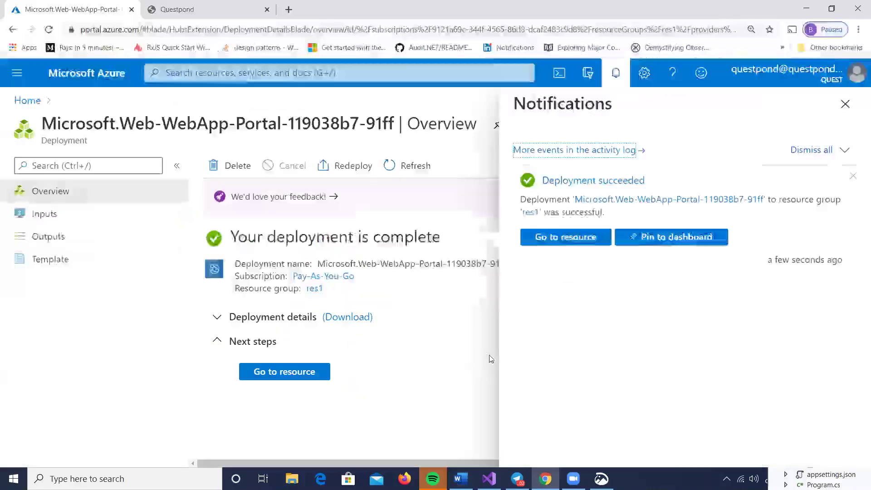
Return to the Azure portal, open the deployed questpondapp resource and find its Scale out (App Service plan) settings by searching for "aut"
key(alt+Tab)
click(563, 247)
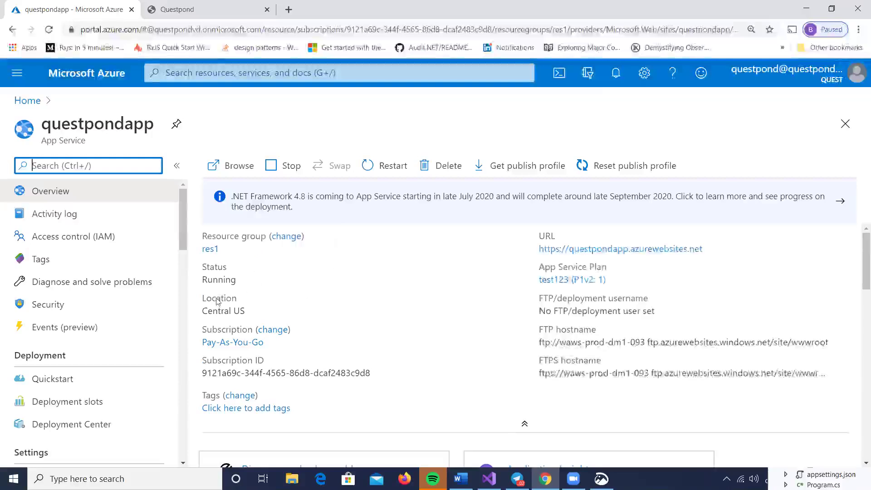
scroll(145, 322, down, 4)
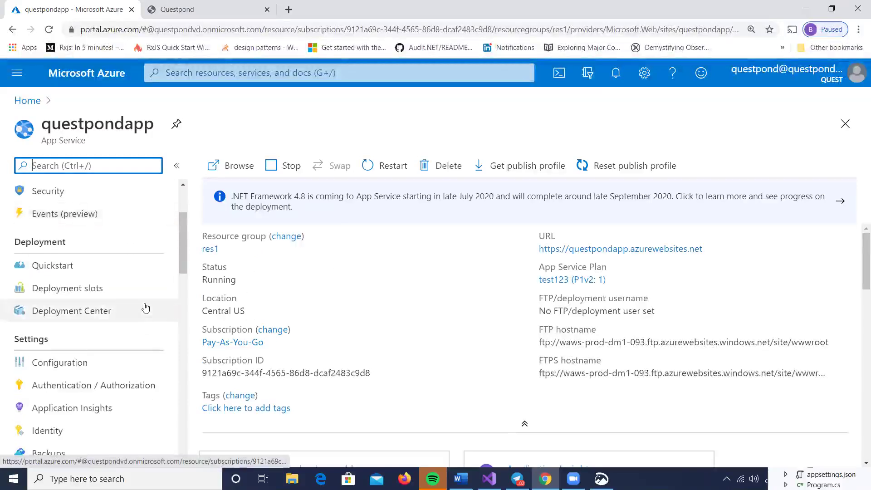
click(73, 165)
key(Escape)
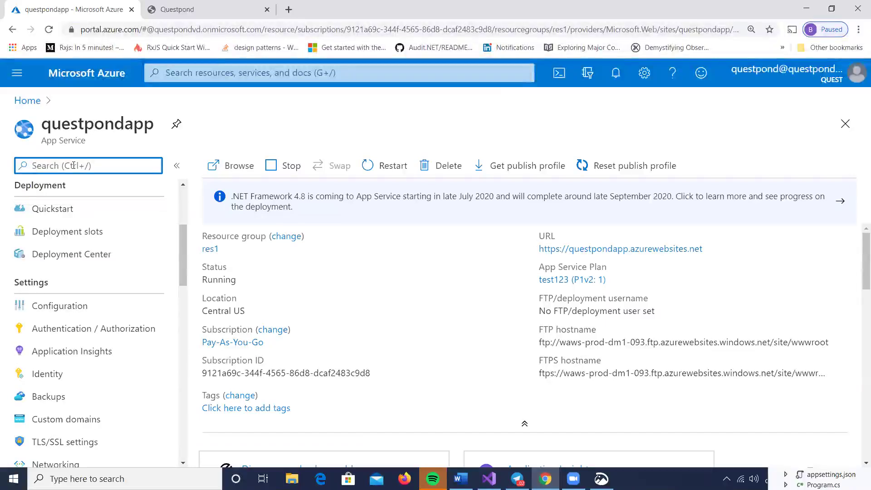
text(aut)
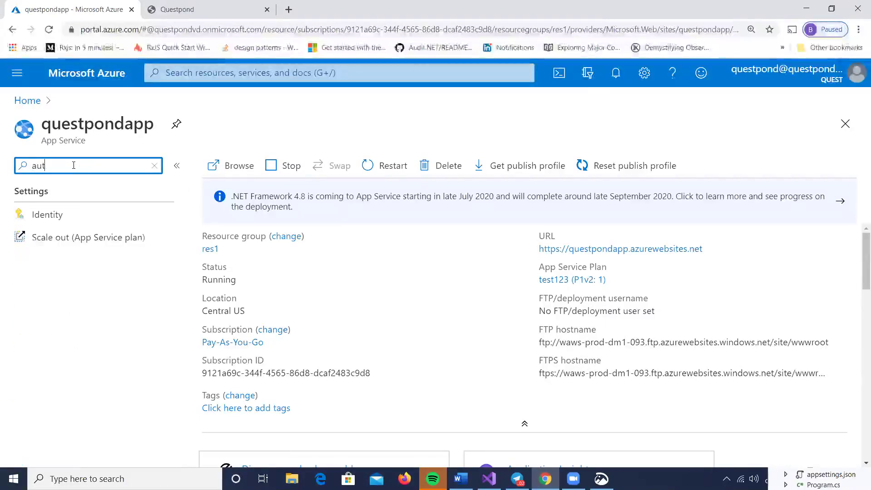
click(74, 246)
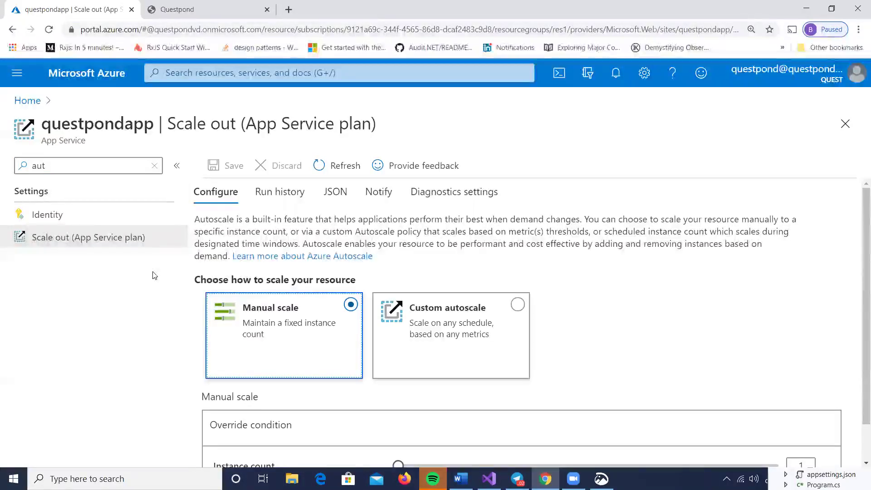
Choose Custom autoscale as the scaling method and go to the default scale condition's rules
click(517, 308)
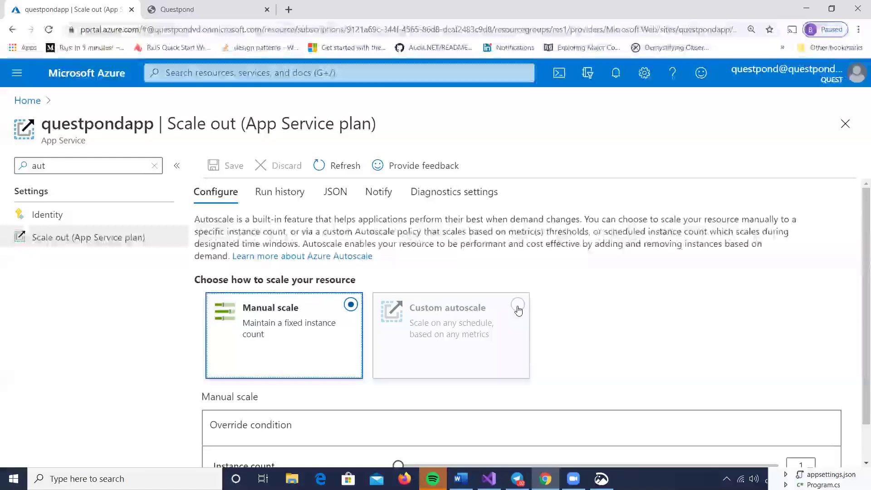
scroll(584, 279, down, 5)
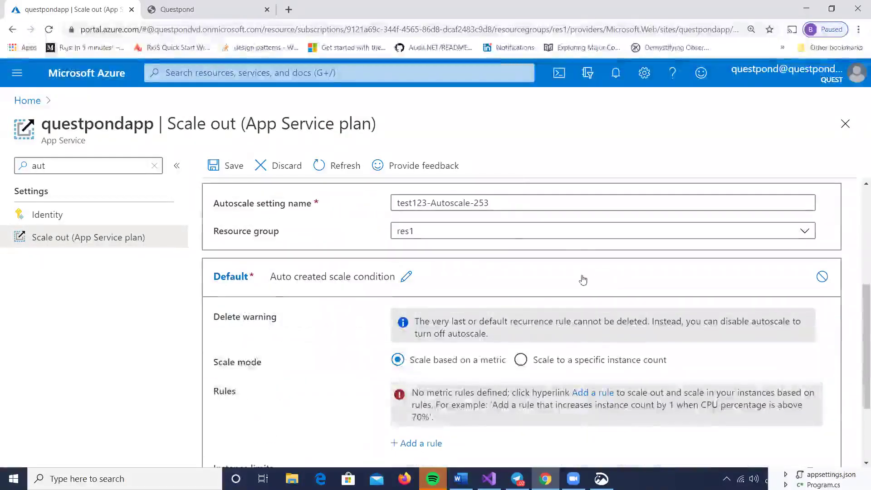
scroll(580, 278, down, 3)
Add a scale rule to the default condition that triggers on average CPU Percentage greater than 82.17 and increases the count by 1
click(422, 328)
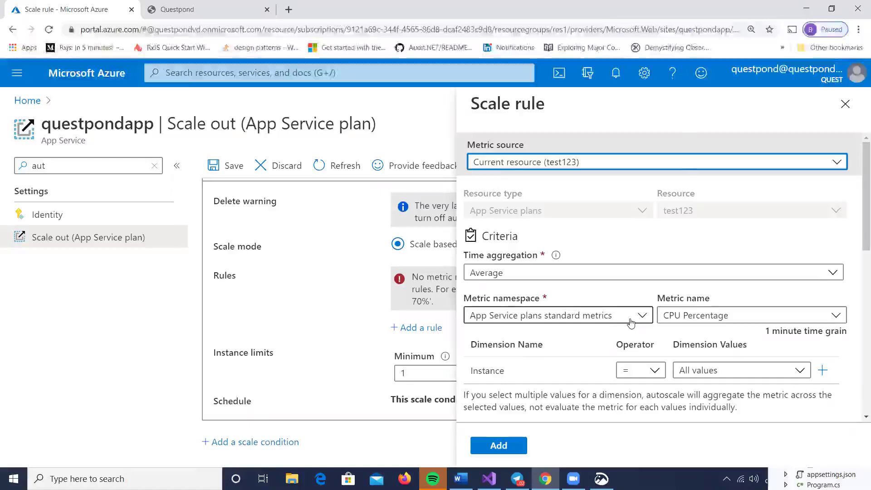
scroll(630, 320, down, 1)
click(639, 314)
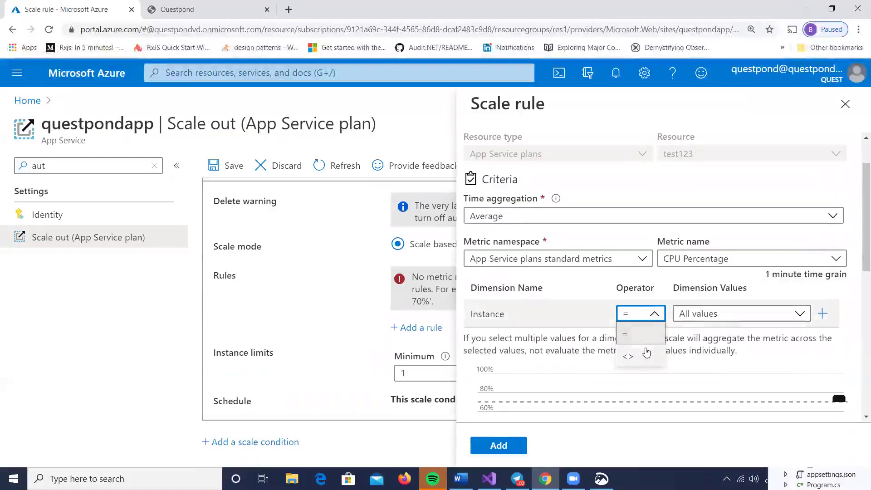
click(718, 314)
click(718, 314)
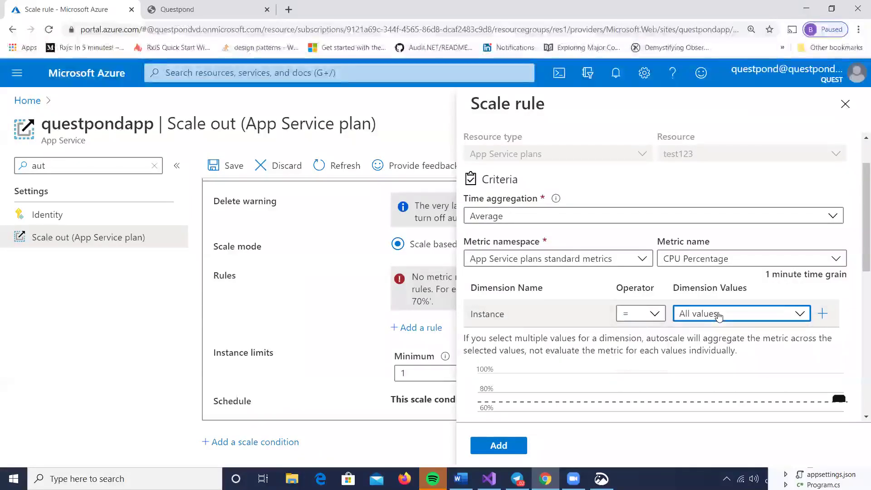
click(486, 393)
scroll(486, 393, down, 3)
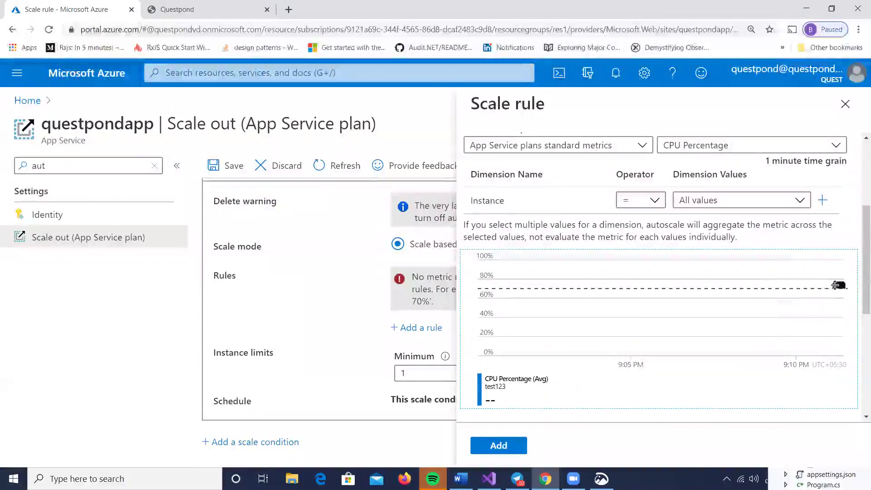
drag(834, 284, 832, 277)
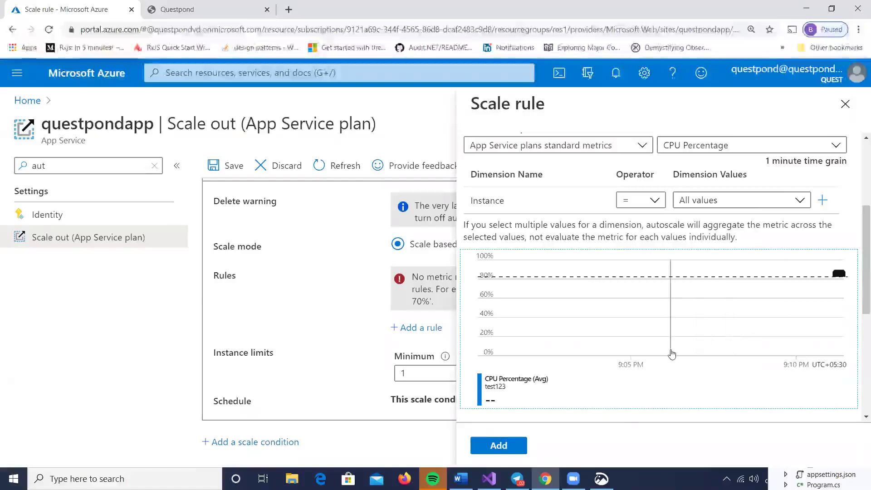
scroll(670, 351, down, 3)
scroll(670, 349, down, 2)
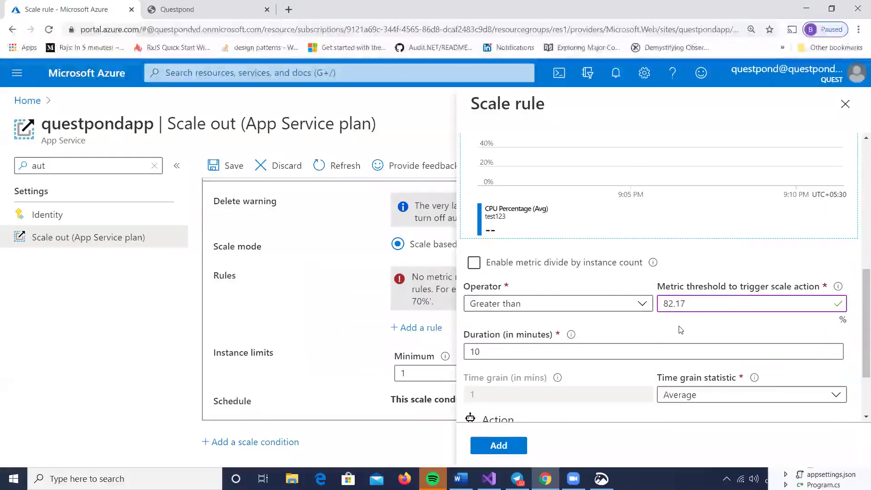
scroll(638, 330, down, 2)
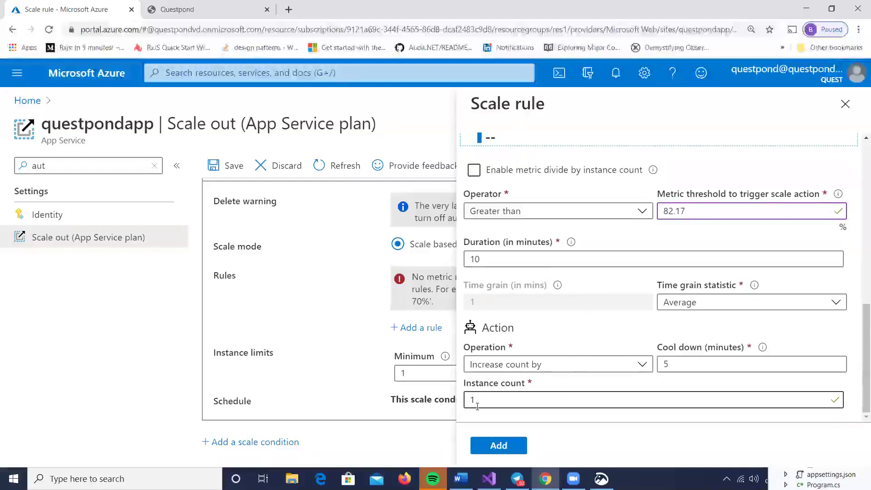
click(499, 443)
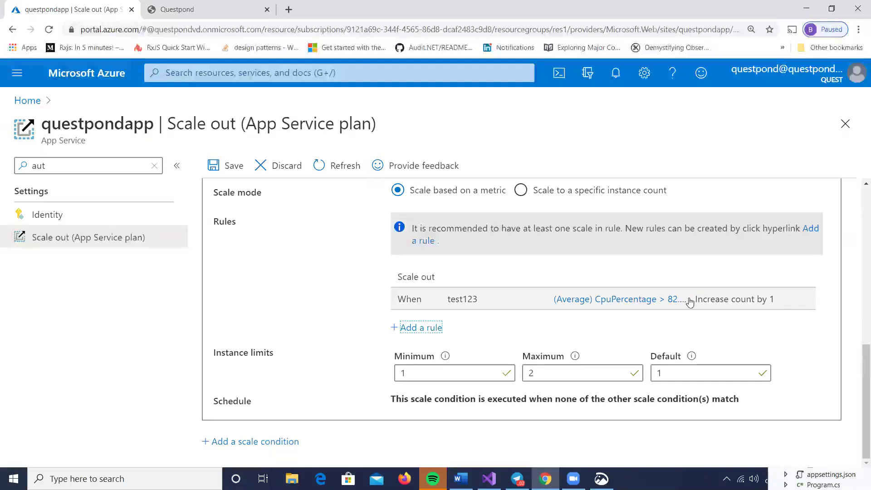
Look at the question's actions in Word, switch to Visual Studio and close the floating Solution Explorer window
click(461, 478)
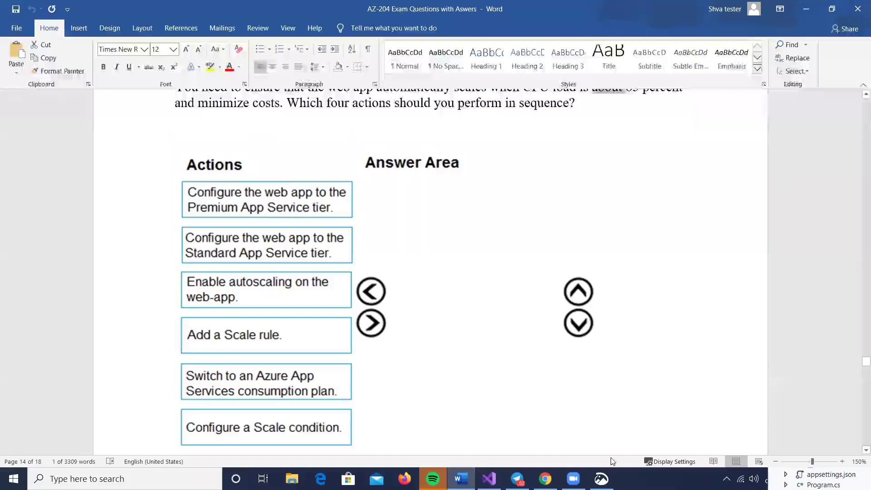
key(alt+Tab)
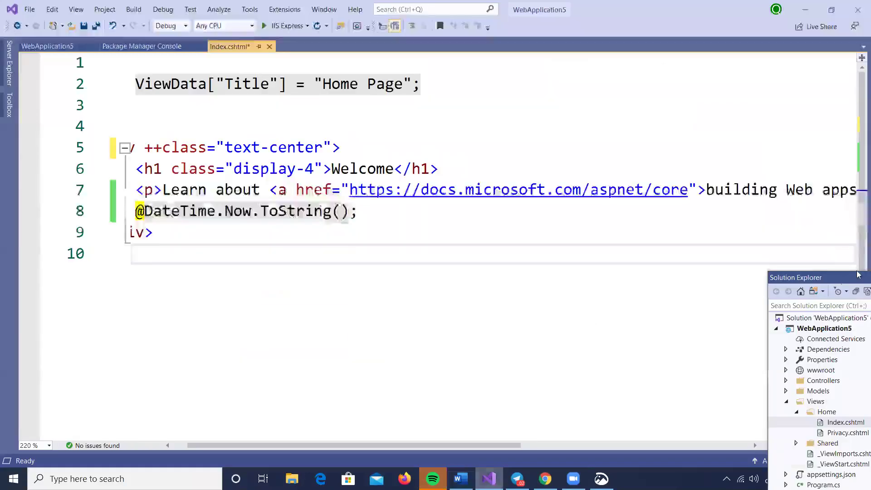
double_click(818, 274)
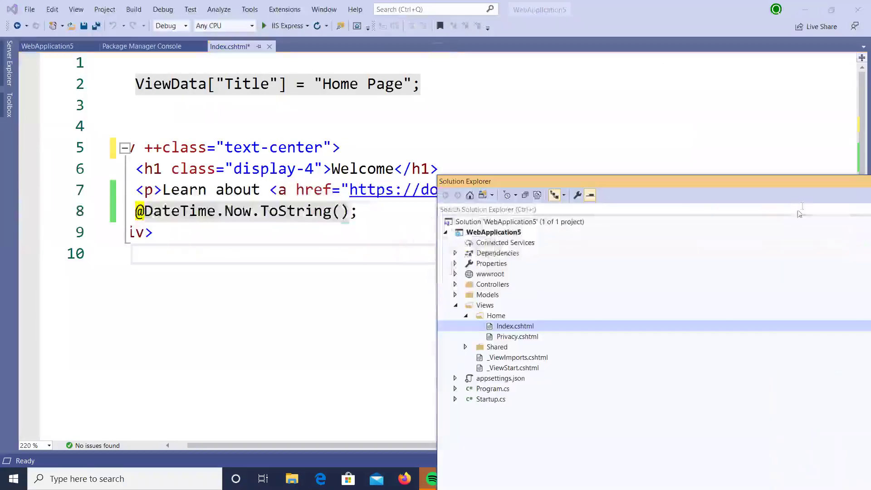
double_click(788, 181)
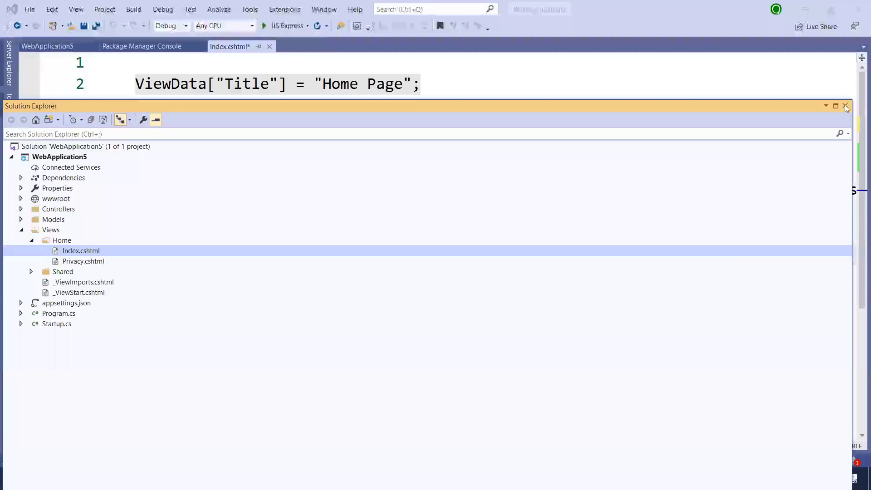
key(shift+Escape)
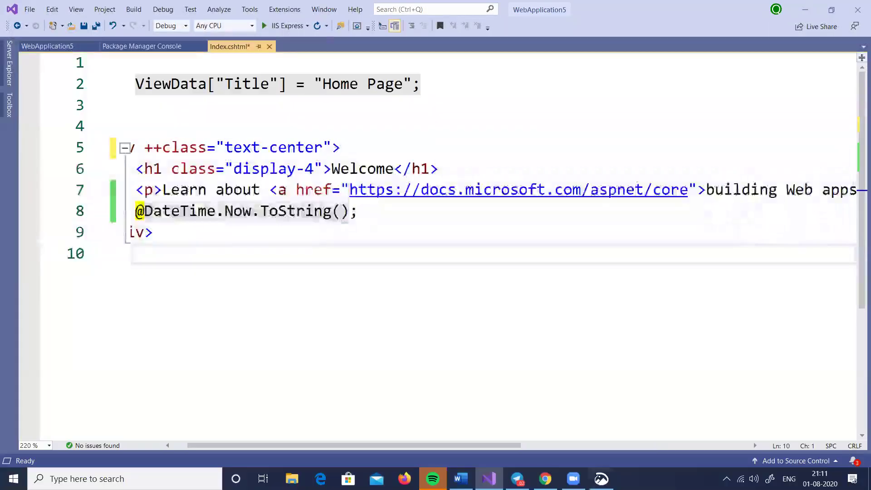
Switch to the Word question, capture a full-screen snip of the Actions list and cross out the Premium App Service tier action
key(alt+Tab)
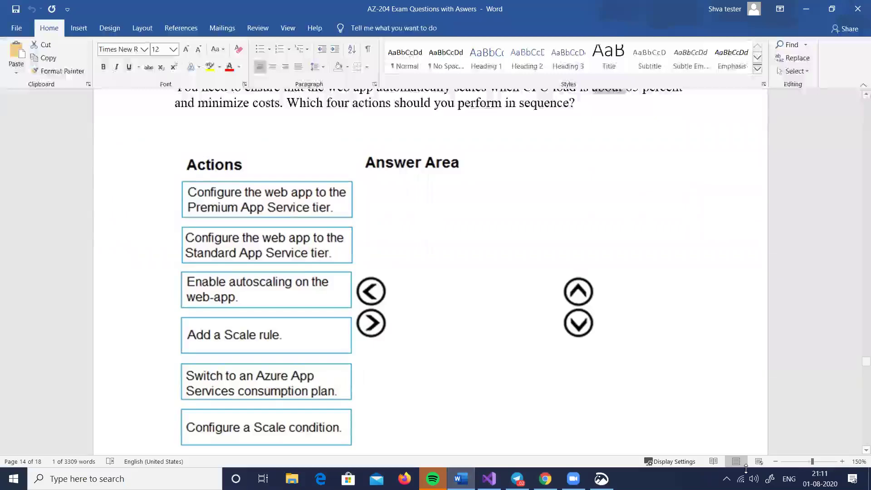
key(super+w)
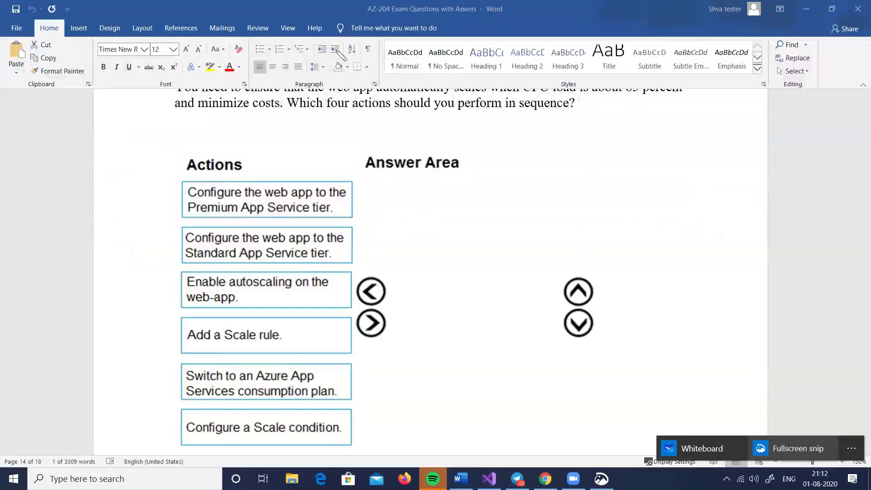
key(alt+Tab)
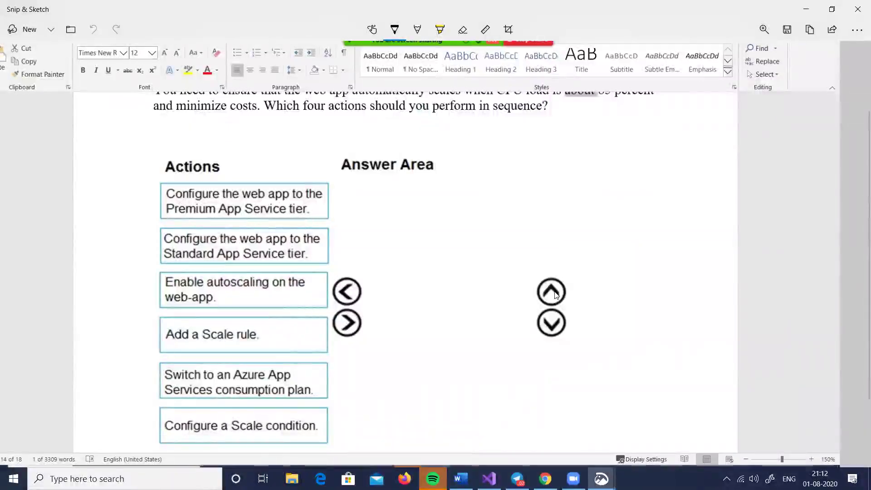
mouse_move(212, 204)
mouse_down()
mouse_move(198, 219)
mouse_move(210, 215)
mouse_up()
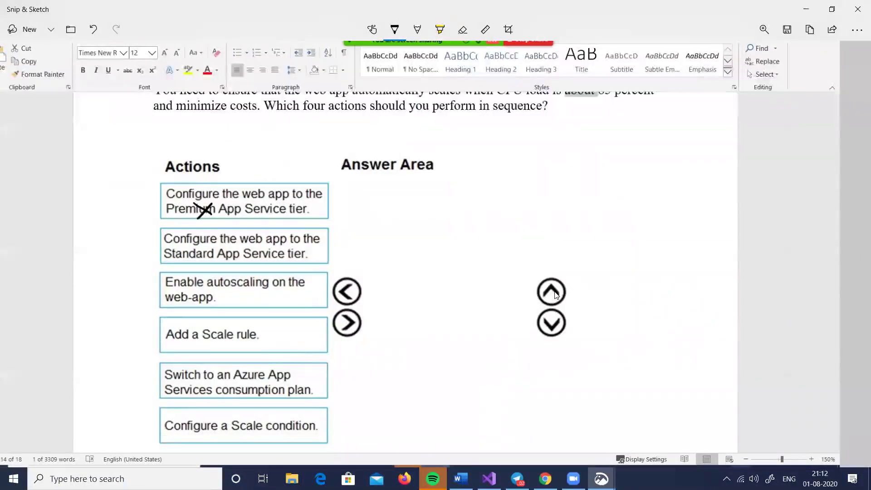
Circle sequence numbers beside the Standard tier, autoscaling, scale rule and scale condition actions, and cross out the consumption plan action
mouse_move(154, 240)
mouse_down()
mouse_move(157, 250)
mouse_move(148, 236)
mouse_up()
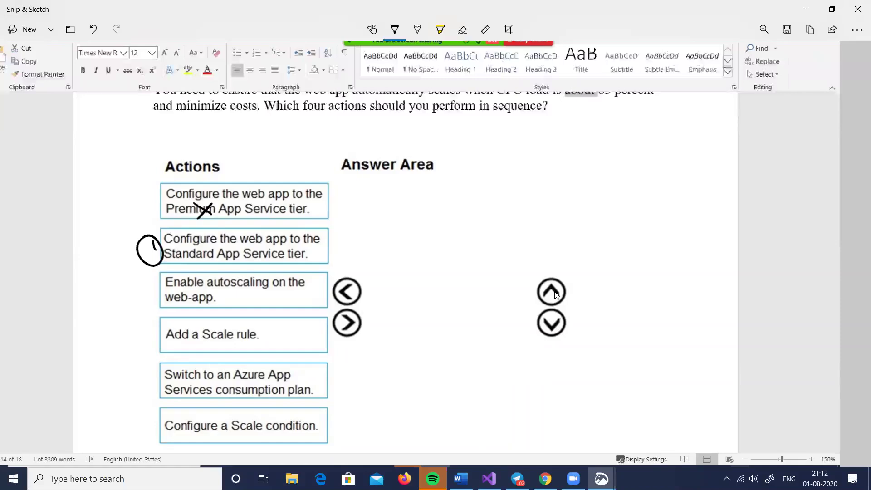
drag(152, 280, 157, 295)
mouse_move(143, 330)
mouse_down()
mouse_move(136, 351)
mouse_move(144, 331)
mouse_up()
drag(135, 337, 149, 335)
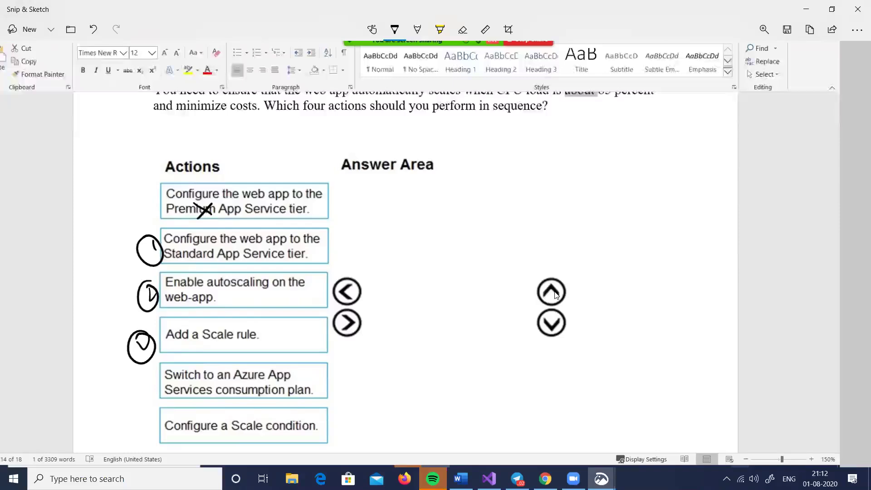
mouse_move(144, 418)
mouse_down()
mouse_move(146, 445)
mouse_move(153, 416)
mouse_up()
mouse_move(137, 337)
mouse_down()
mouse_move(152, 348)
mouse_move(150, 360)
mouse_up()
drag(145, 427, 147, 441)
drag(151, 442, 159, 428)
drag(215, 370, 206, 394)
drag(193, 372, 223, 389)
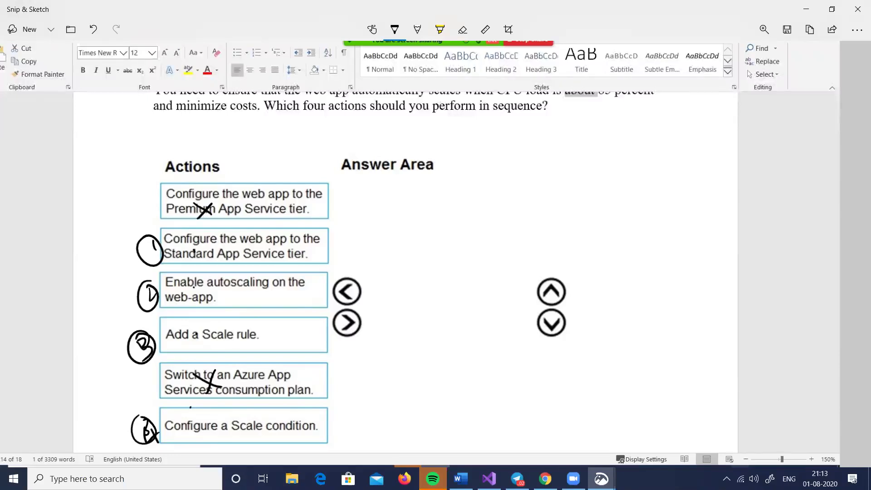
Return to Word and compare Question 17's listed actions with the written answer steps on the following page
click(461, 478)
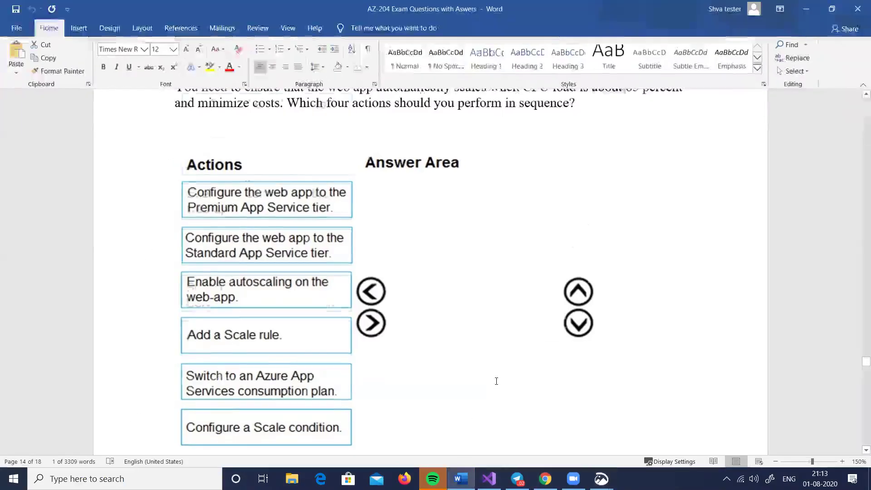
scroll(495, 383, down, 10)
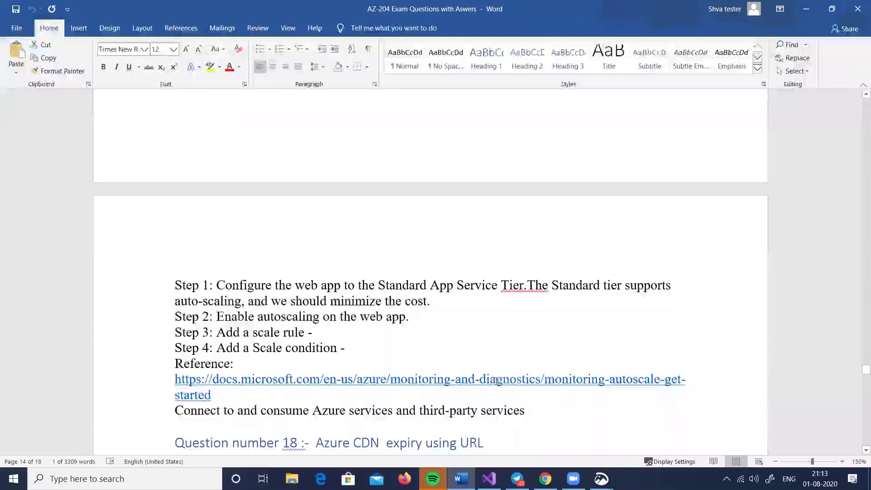
scroll(616, 120, up, 3)
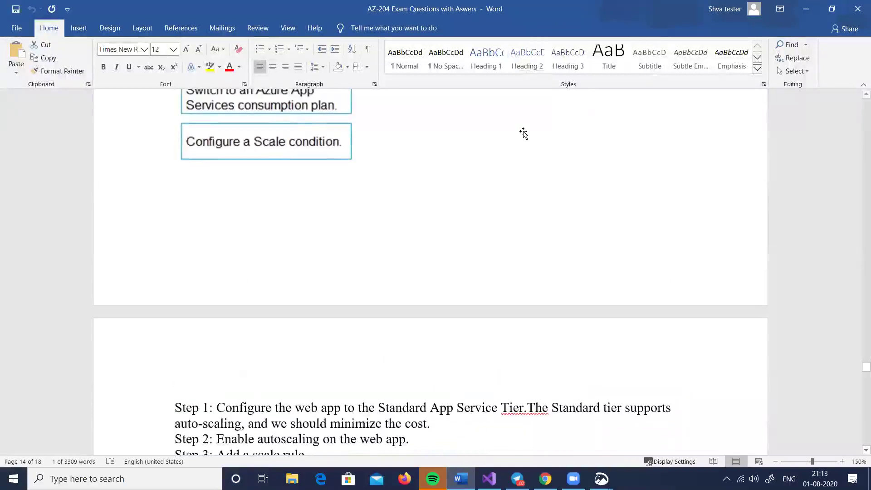
scroll(521, 134, up, 2)
scroll(334, 285, down, 4)
scroll(371, 325, down, 2)
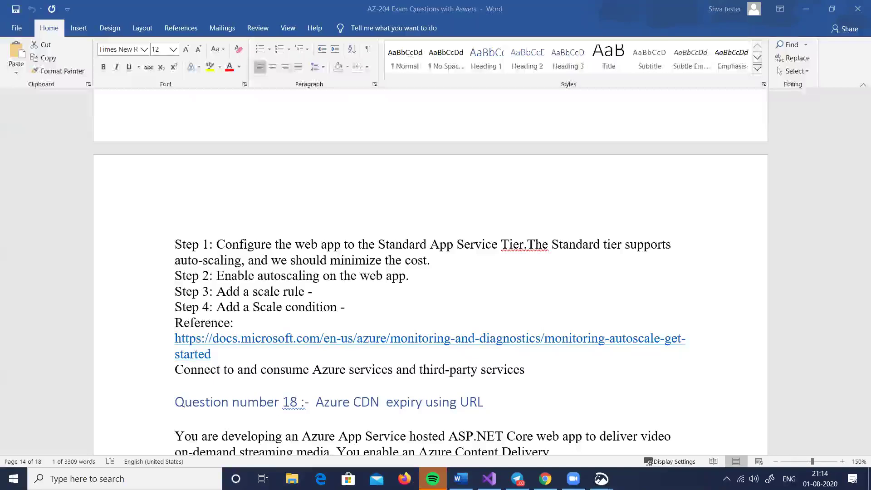
Switch to the Azure portal in Chrome and open questpondapp's CPU Percentage scale-out rule to view its criteria and action settings
mouse_move(545, 479)
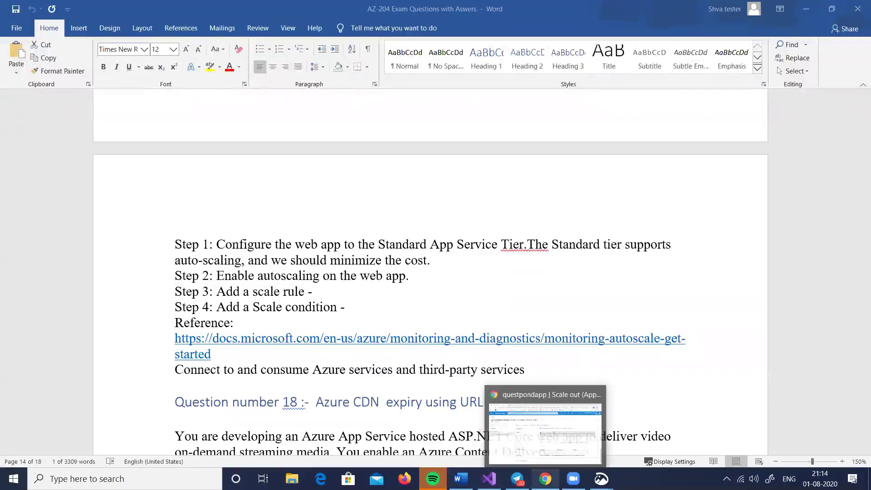
click(541, 444)
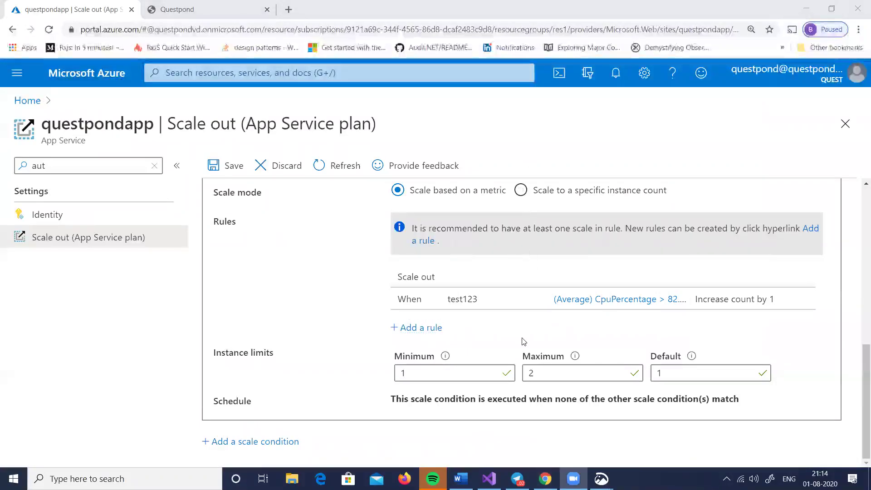
click(596, 300)
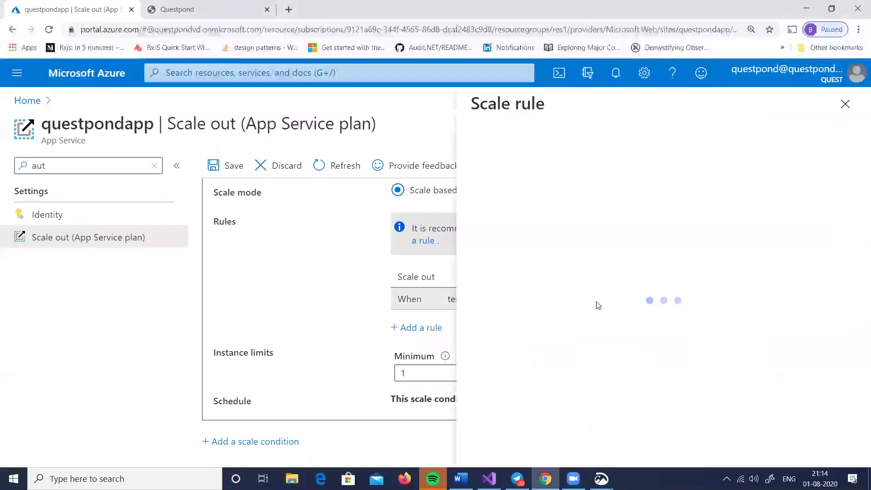
scroll(670, 268, down, 6)
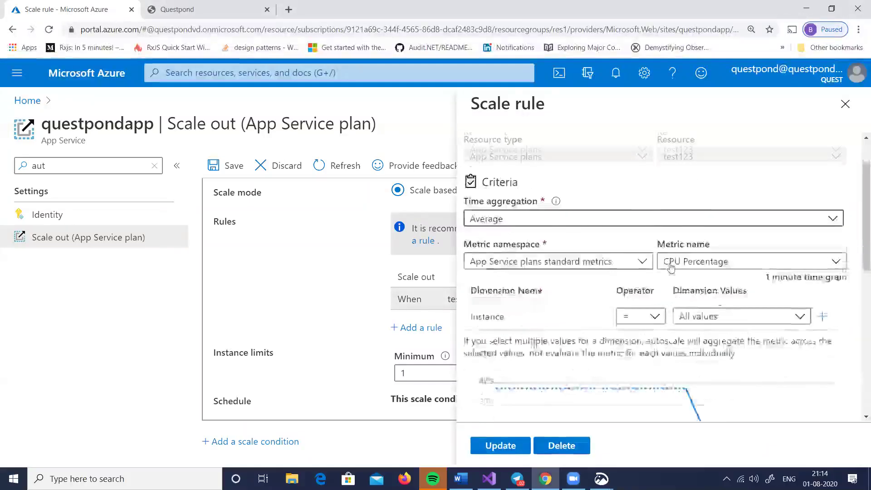
scroll(662, 286, down, 2)
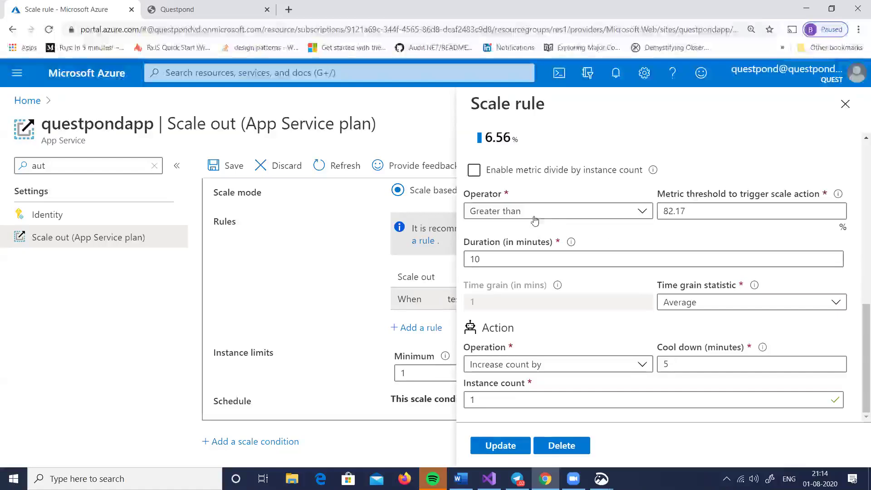
Examine the scale rule's metric name, trigger threshold and available comparison operators without changing them
click(671, 212)
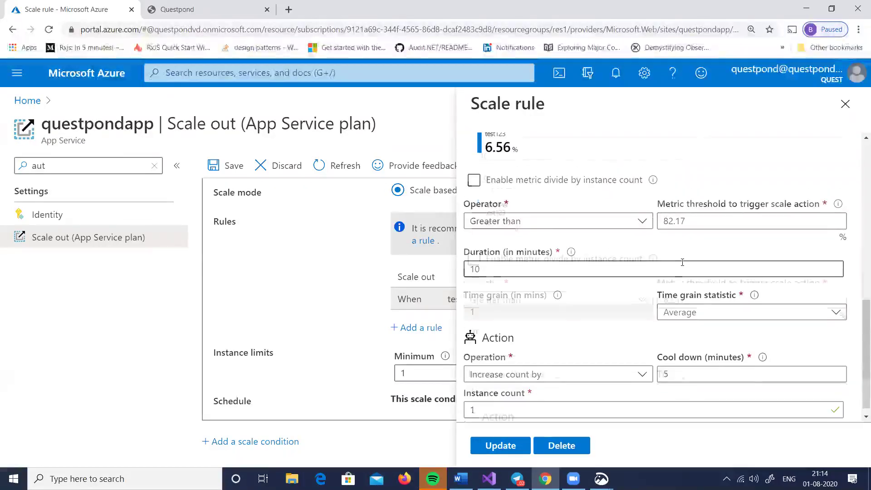
scroll(656, 215, up, 5)
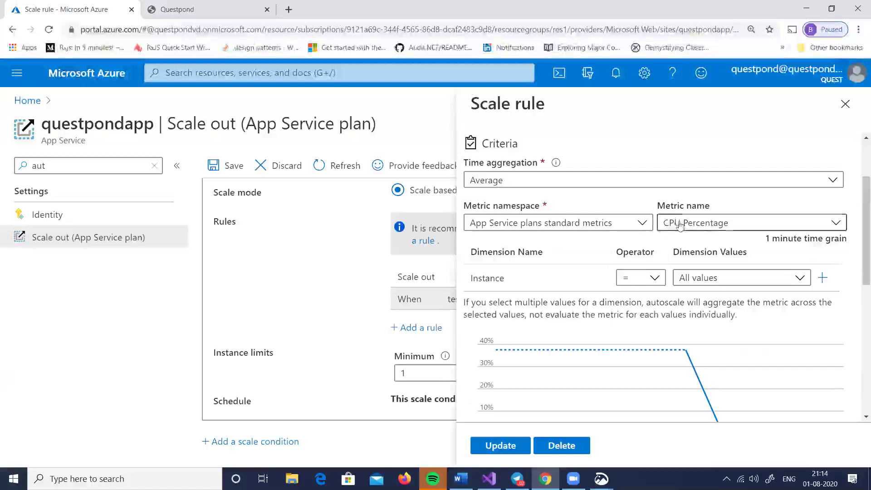
scroll(700, 231, down, 5)
scroll(704, 231, down, 3)
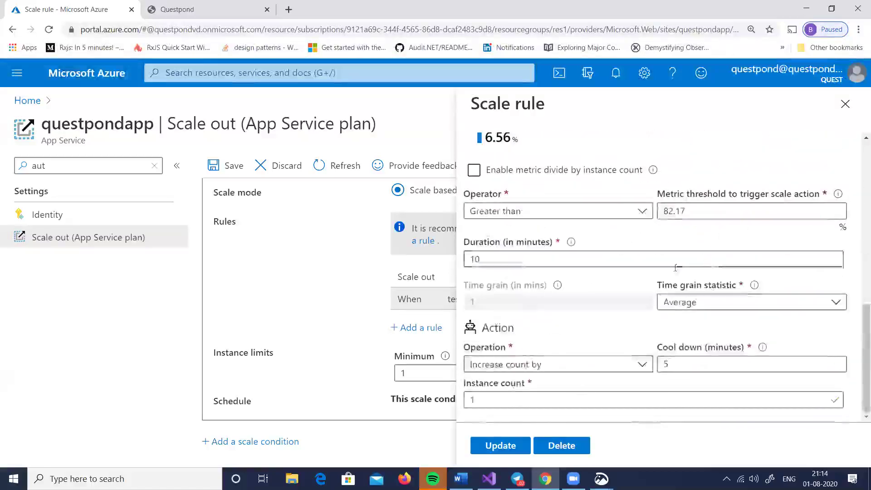
click(680, 213)
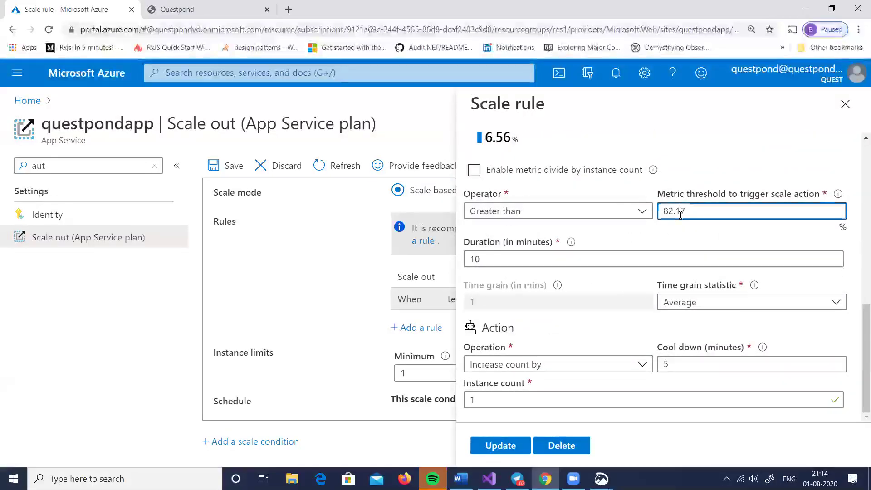
click(622, 211)
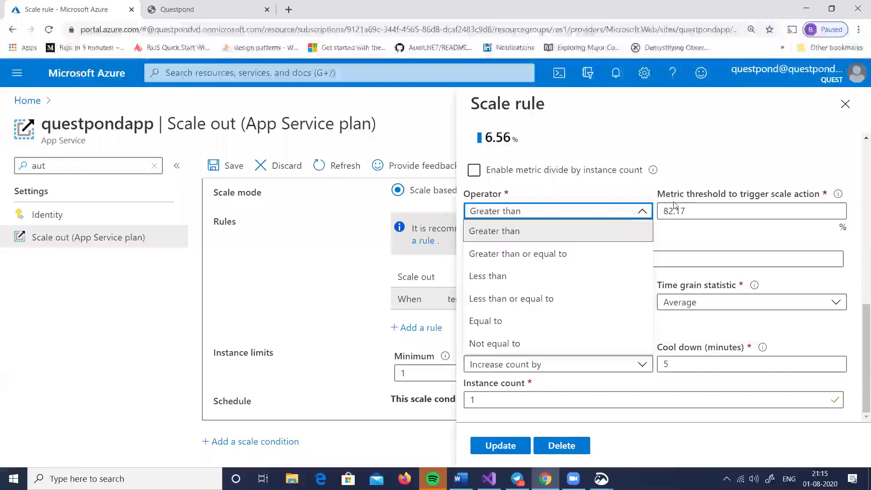
drag(685, 211, 655, 205)
click(649, 213)
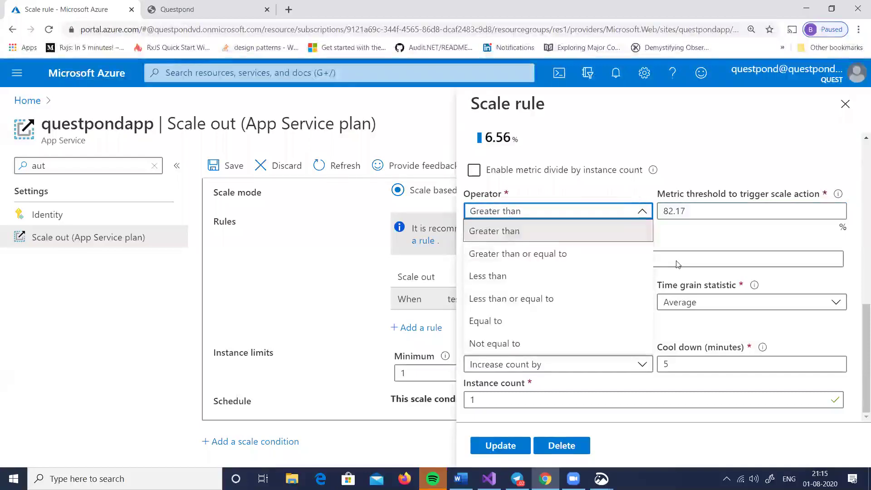
click(678, 263)
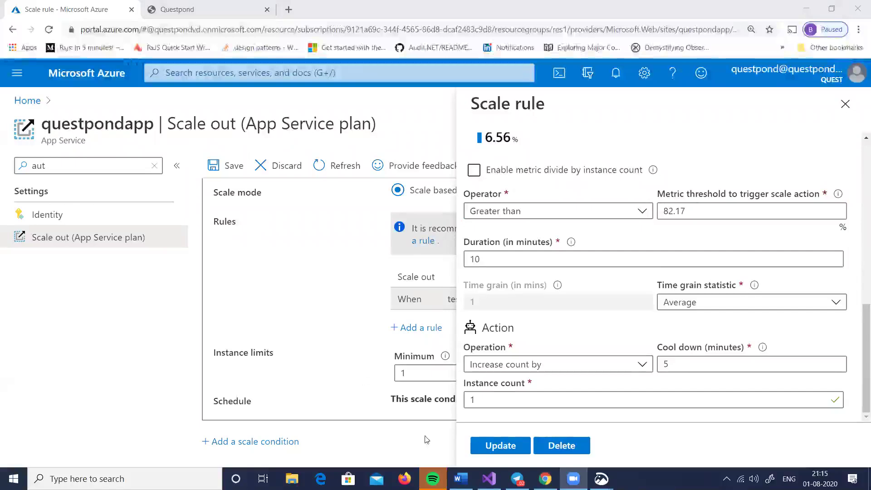
Bring up the annotated Question 17 snip and open a blank Microsoft Whiteboard canvas
mouse_move(601, 478)
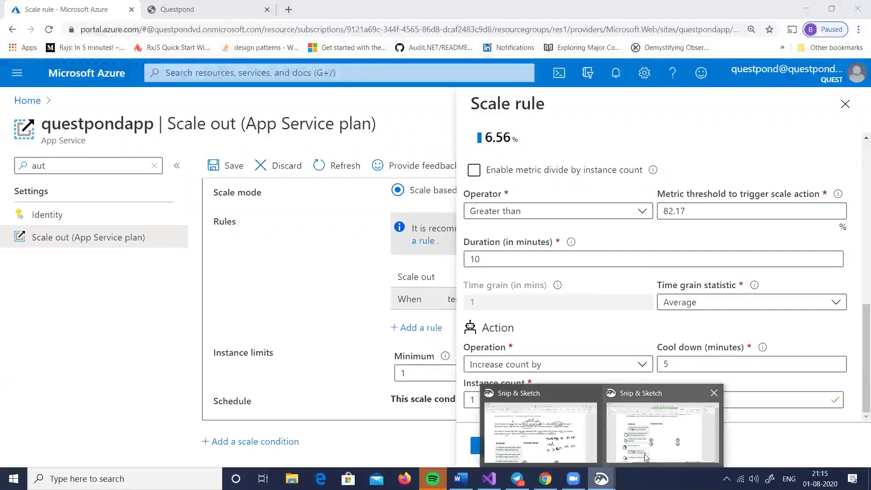
mouse_move(645, 457)
click(573, 430)
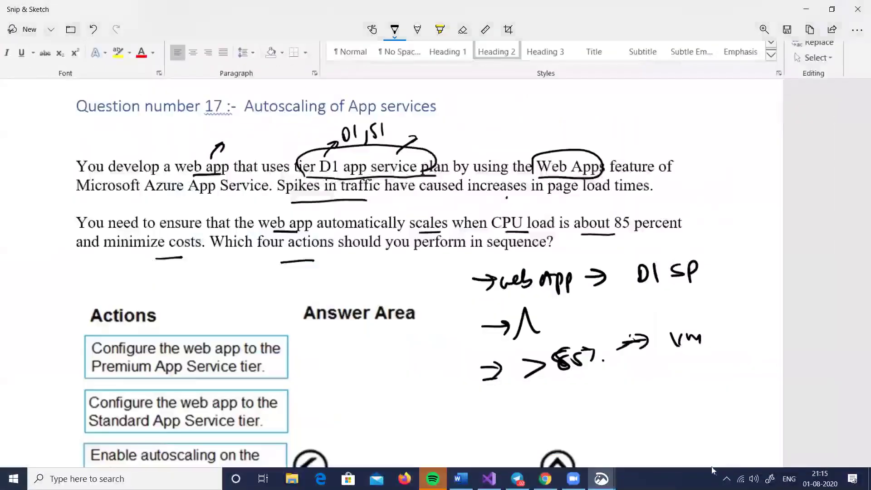
click(770, 478)
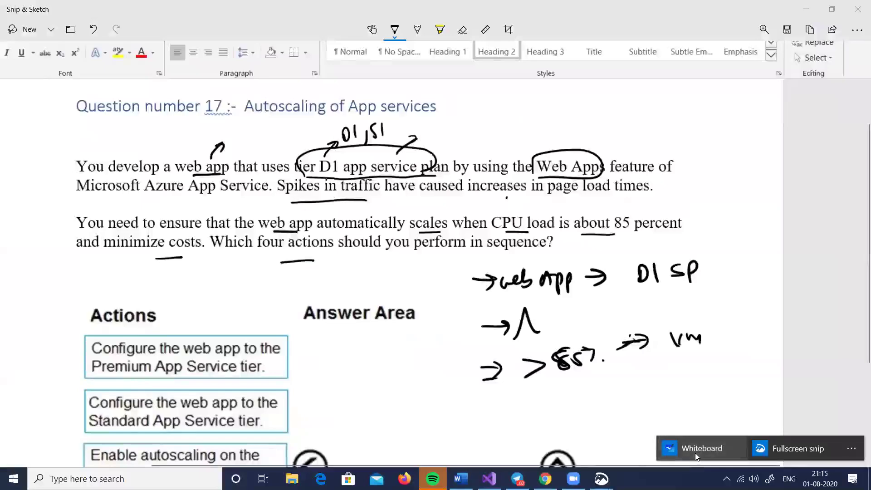
click(694, 452)
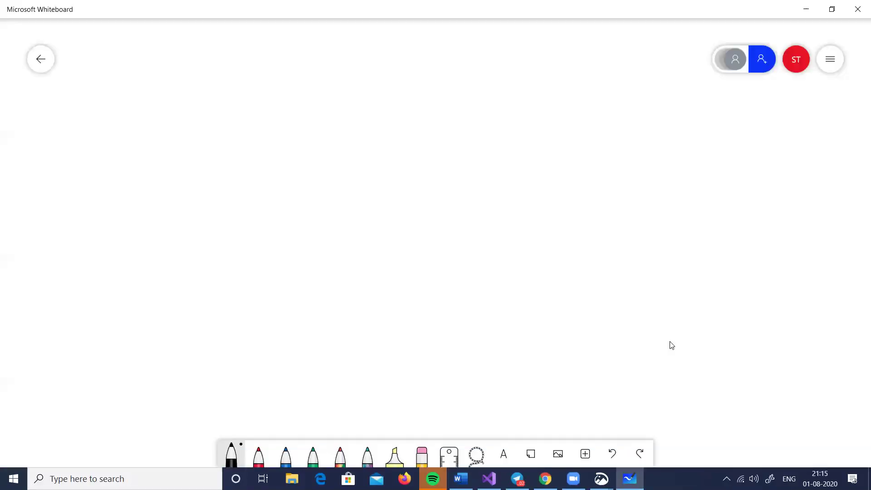
click(830, 60)
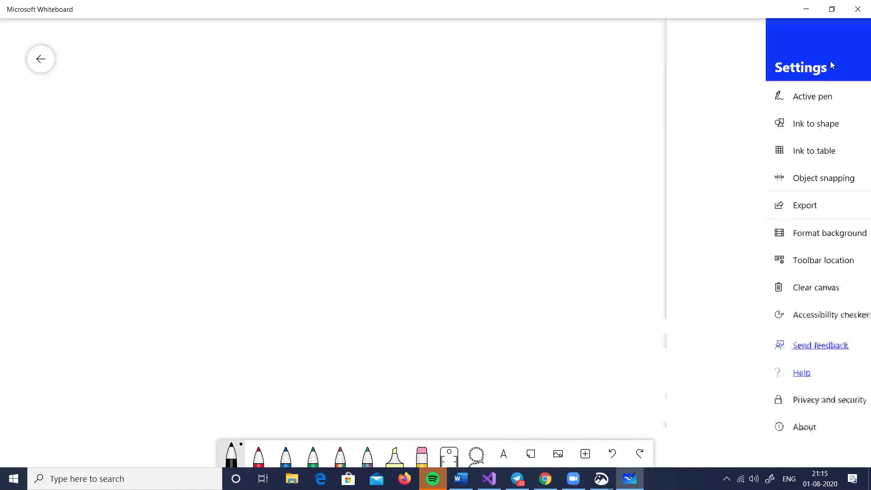
click(649, 289)
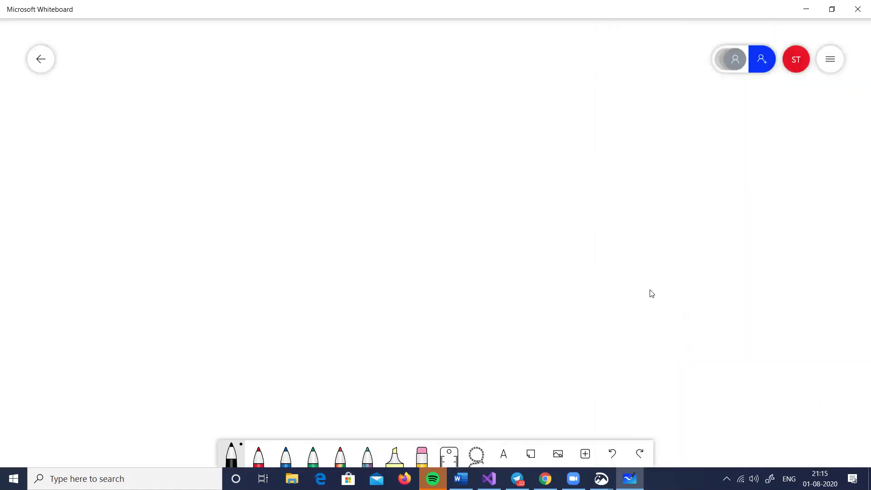
Draw a box labelled LB near the canvas center and a stick-figure user with an arrow leading to it
mouse_move(277, 191)
mouse_down()
mouse_move(281, 244)
mouse_move(357, 238)
mouse_move(295, 237)
mouse_up()
drag(291, 210, 310, 222)
drag(312, 209, 314, 227)
drag(164, 202, 158, 210)
mouse_move(165, 222)
mouse_down()
mouse_move(157, 242)
mouse_move(173, 241)
mouse_up()
drag(154, 229, 251, 213)
drag(230, 209, 236, 221)
Connect the LB box to a box labelled S1 and a circle labelled S2, and put a tick beside each
mouse_move(348, 193)
mouse_down()
mouse_move(432, 136)
mouse_move(437, 155)
mouse_up()
drag(433, 119, 458, 146)
drag(462, 124, 458, 142)
drag(463, 138, 486, 136)
drag(392, 221, 440, 217)
mouse_move(472, 208)
mouse_down()
mouse_move(461, 224)
mouse_move(448, 222)
mouse_move(494, 217)
mouse_up()
drag(479, 211, 492, 210)
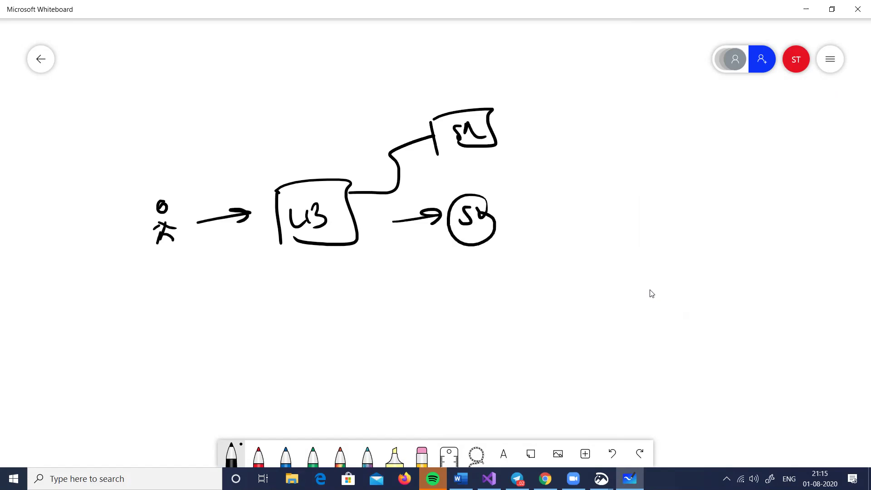
drag(530, 125, 553, 124)
drag(522, 224, 549, 204)
Draw a 3D box labelled WA below the load balancer sketch, with an upward arrow and a short handwritten load note beside it
drag(551, 323, 551, 366)
mouse_move(545, 322)
mouse_down()
mouse_move(610, 315)
mouse_move(569, 362)
mouse_move(566, 301)
mouse_up()
mouse_move(578, 298)
mouse_down()
mouse_move(608, 308)
mouse_move(620, 349)
mouse_up()
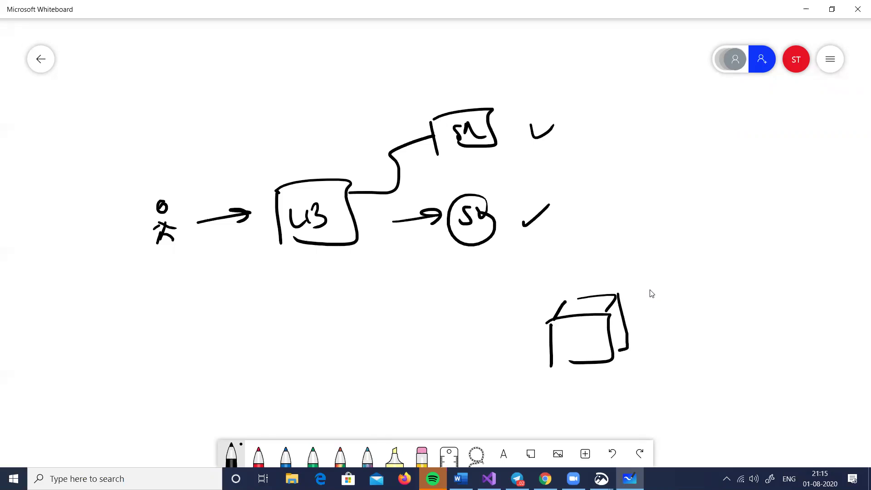
drag(560, 335, 571, 336)
drag(574, 343, 580, 331)
drag(525, 338, 536, 362)
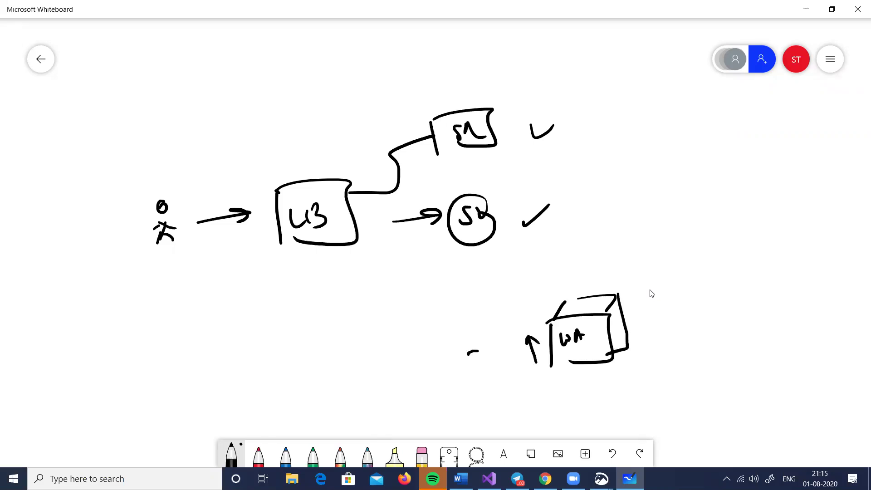
drag(468, 356, 495, 351)
click(501, 360)
Draw a curved arrow from the WA box to a second, smaller 3D box above it to illustrate scaling out
mouse_move(592, 323)
mouse_down()
mouse_move(592, 306)
mouse_move(661, 244)
mouse_move(676, 244)
mouse_up()
drag(665, 238, 683, 288)
mouse_move(684, 255)
mouse_down()
mouse_move(731, 248)
mouse_move(709, 271)
mouse_up()
drag(686, 255, 706, 239)
mouse_move(718, 234)
mouse_down()
mouse_move(732, 234)
mouse_move(729, 248)
mouse_up()
drag(739, 235, 718, 273)
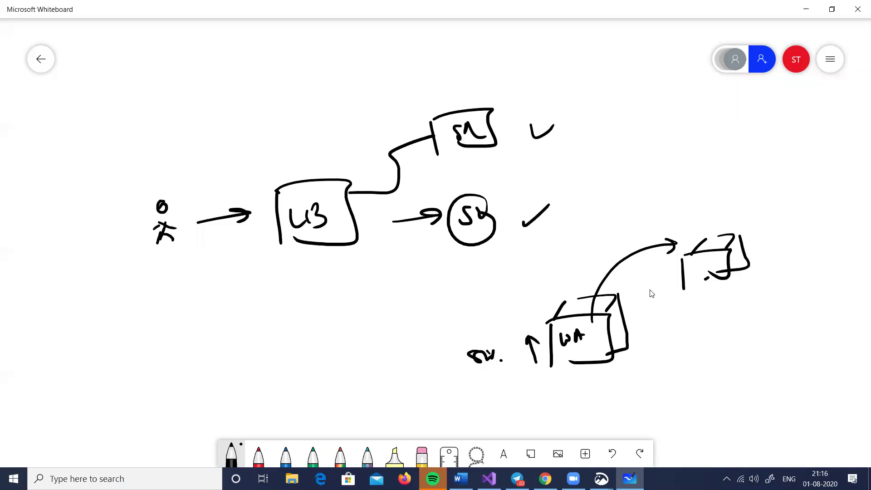
Close Microsoft Whiteboard and return to the answer steps in the AZ-204 Word document
click(858, 13)
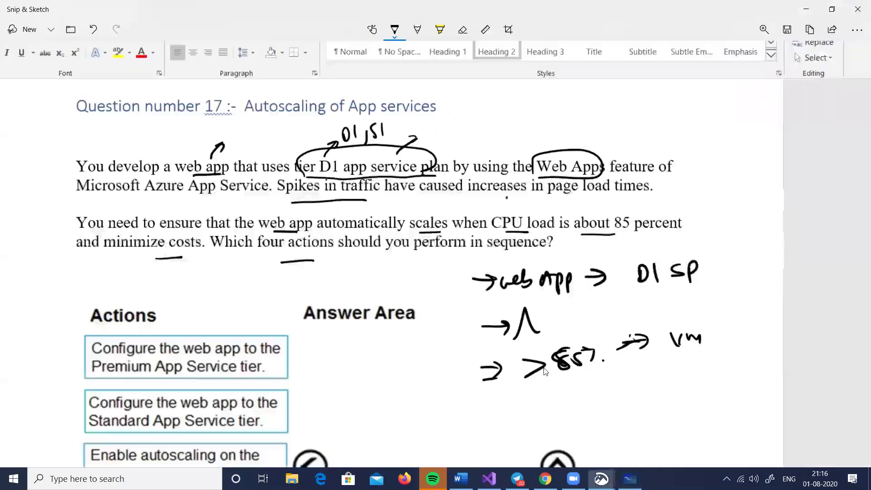
click(461, 478)
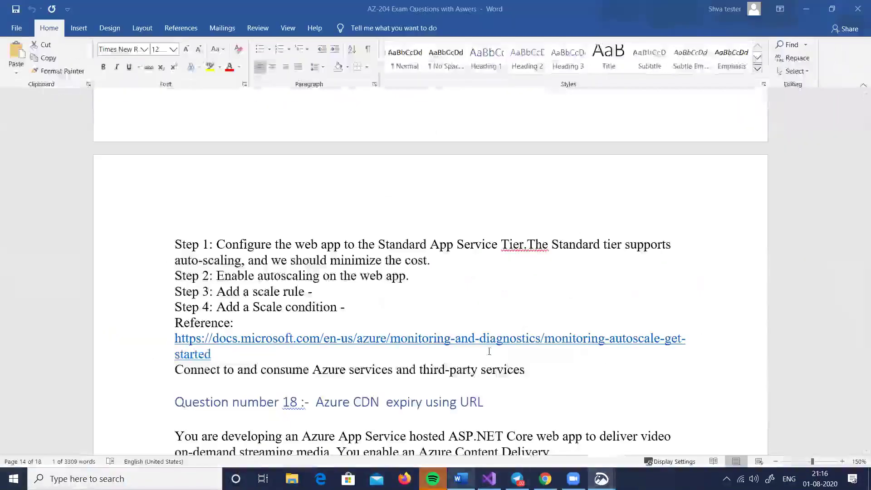
Examine Questions 18 to 20 and their answer explanations in the AZ-204 document
scroll(489, 347, down, 3)
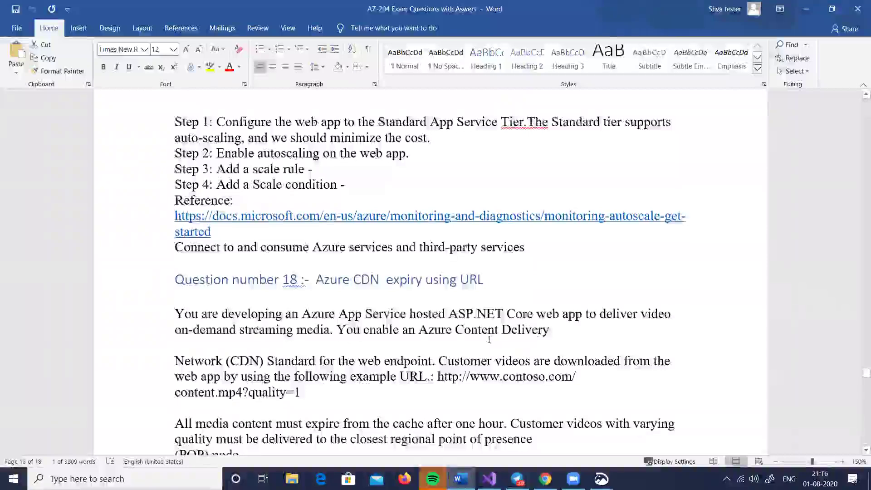
scroll(488, 338, down, 4)
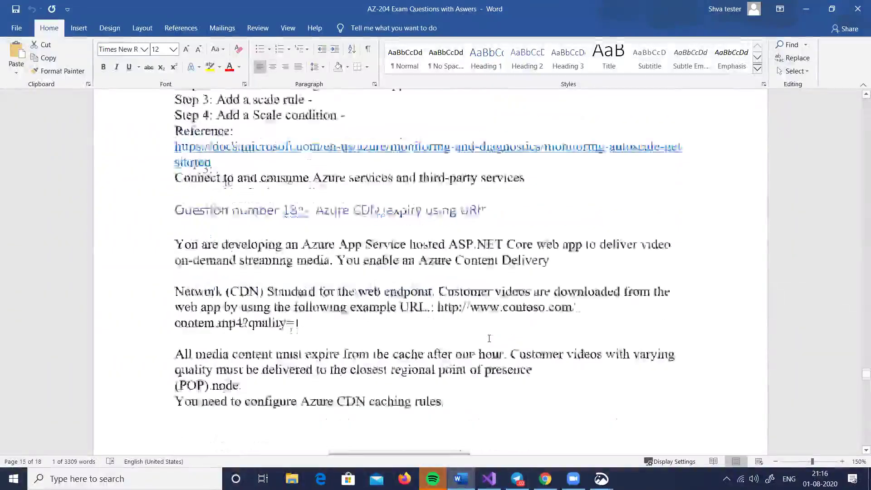
scroll(489, 339, up, 3)
scroll(489, 339, down, 1)
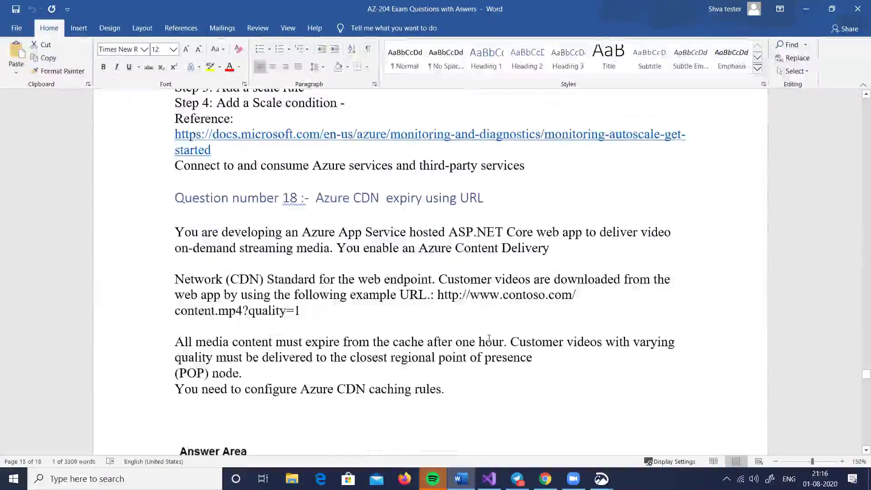
scroll(489, 338, up, 4)
scroll(489, 337, down, 6)
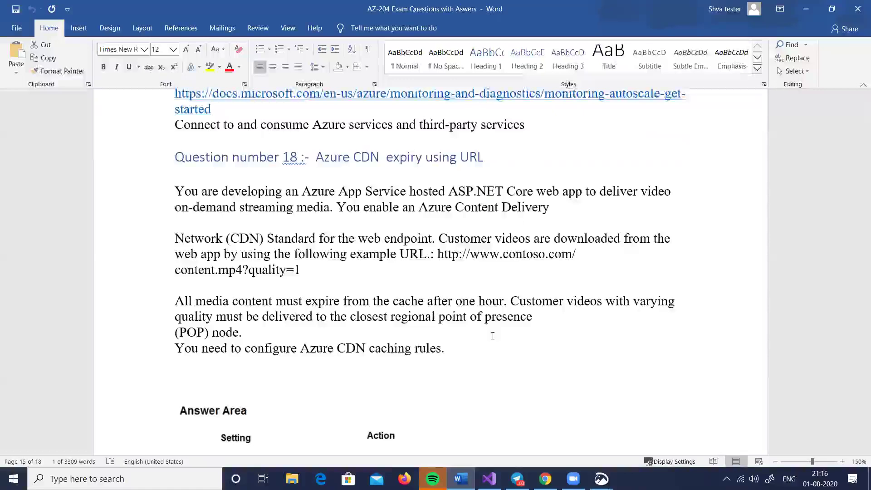
scroll(492, 336, down, 10)
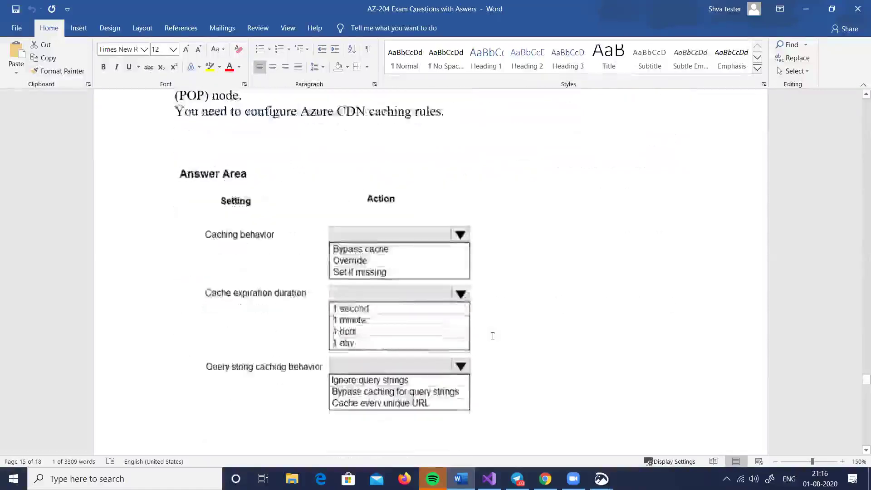
scroll(492, 336, down, 10)
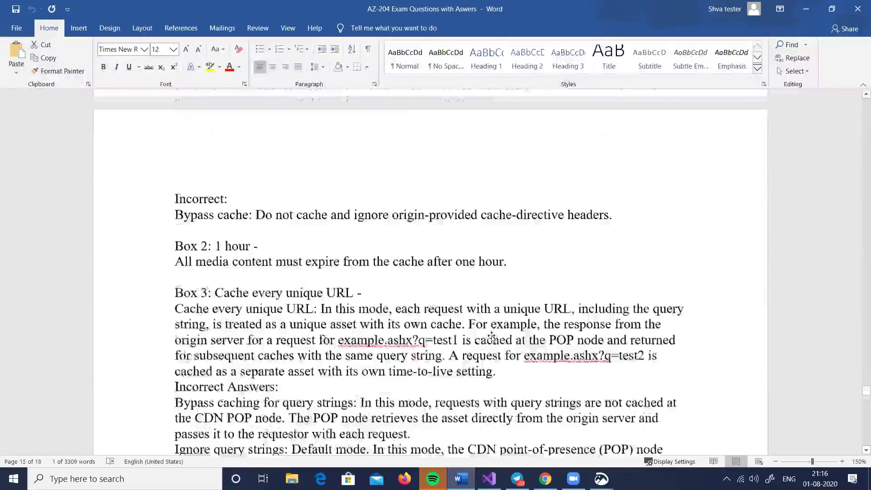
scroll(492, 335, down, 10)
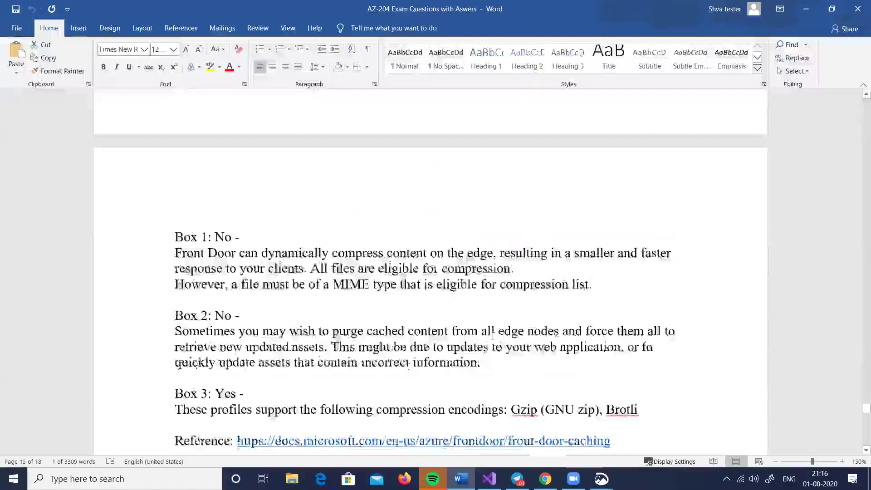
scroll(492, 335, down, 10)
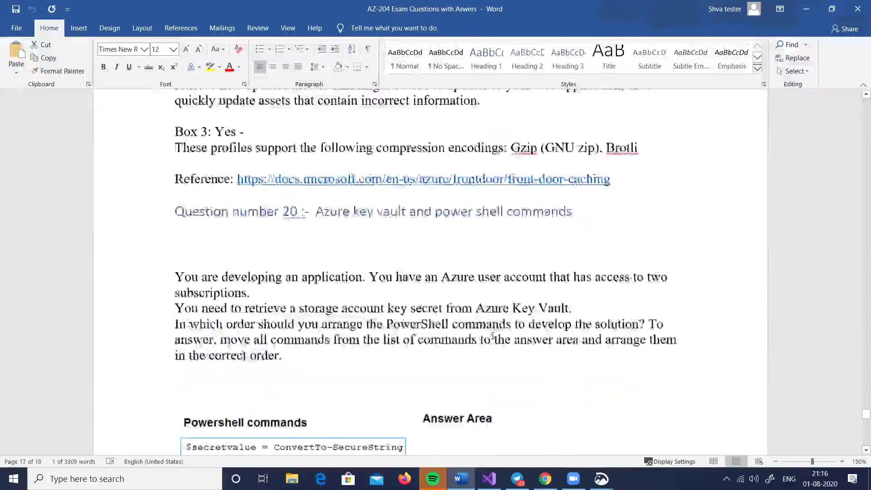
scroll(492, 337, down, 10)
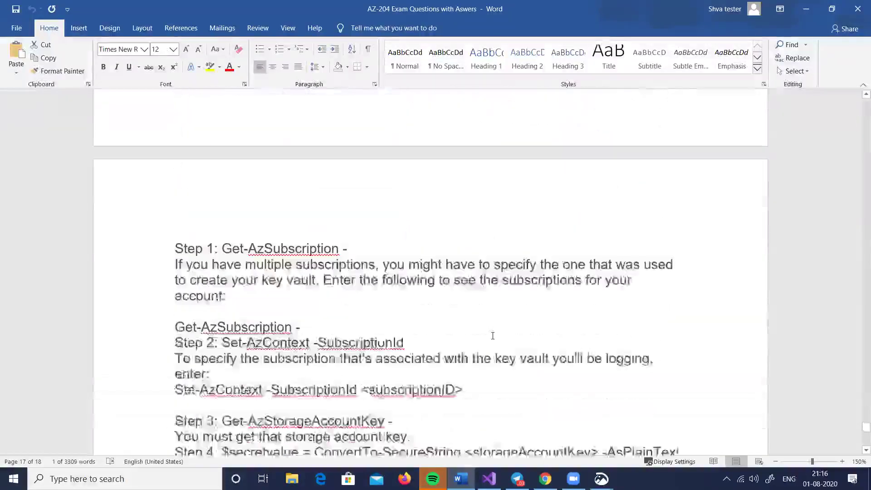
scroll(493, 335, down, 8)
Return to Question 19 on Azure Front Door service and compression and enlarge its text to 190%
scroll(492, 335, up, 12)
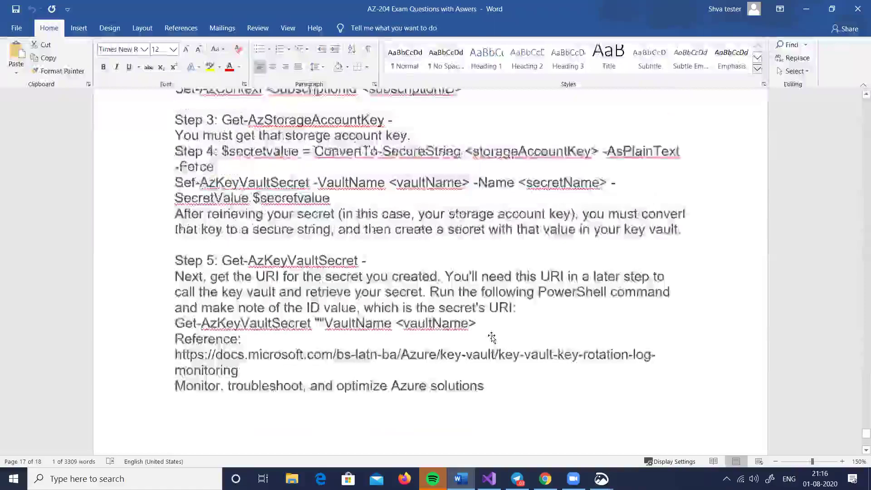
scroll(492, 335, up, 10)
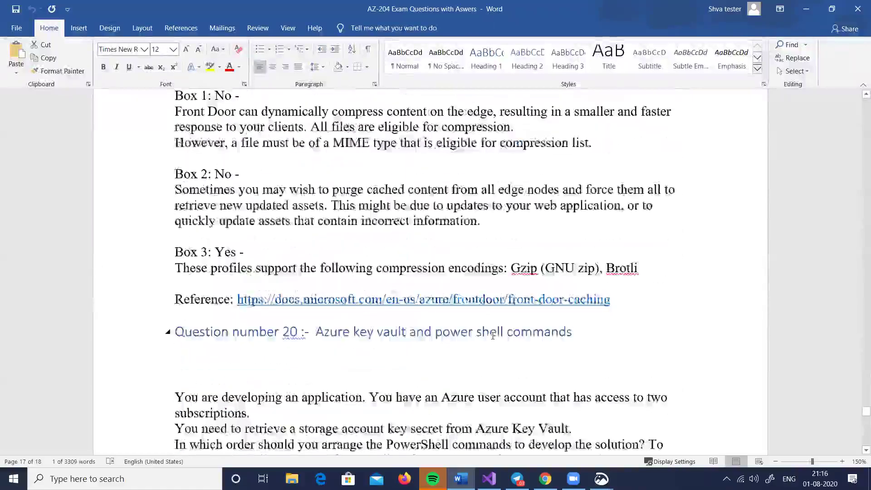
scroll(492, 336, up, 10)
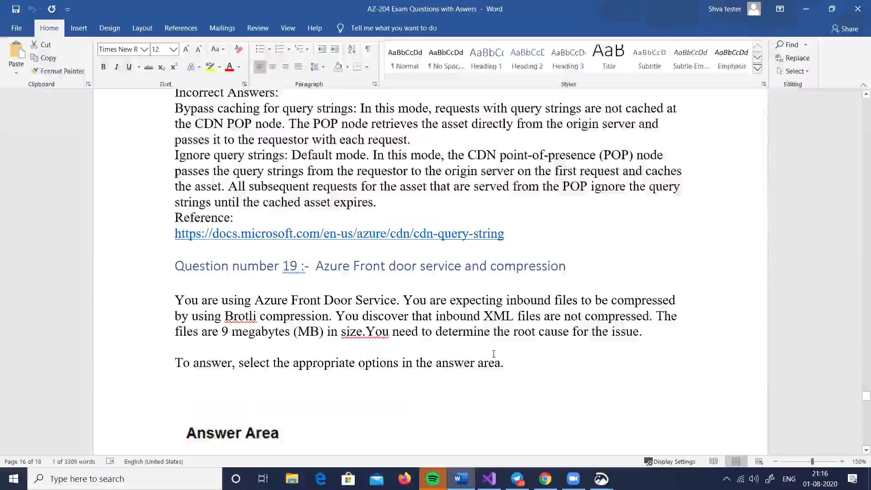
ctrl+scroll(494, 354, up, 4)
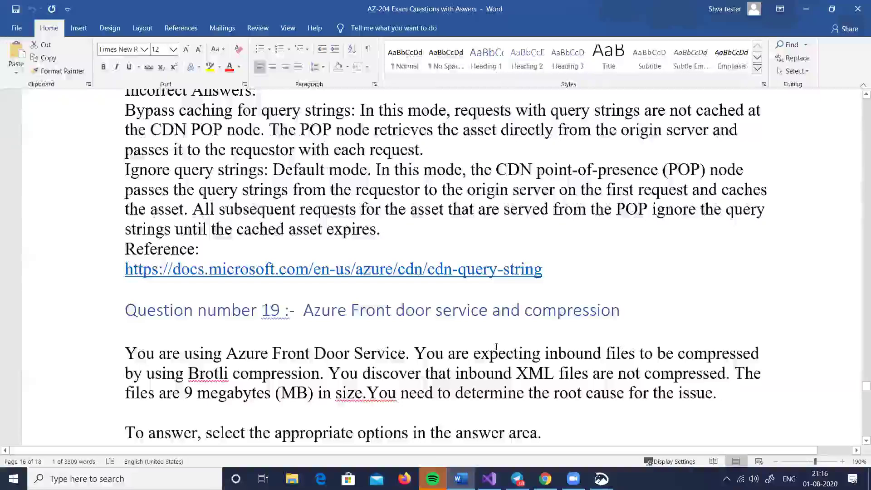
scroll(494, 350, down, 2)
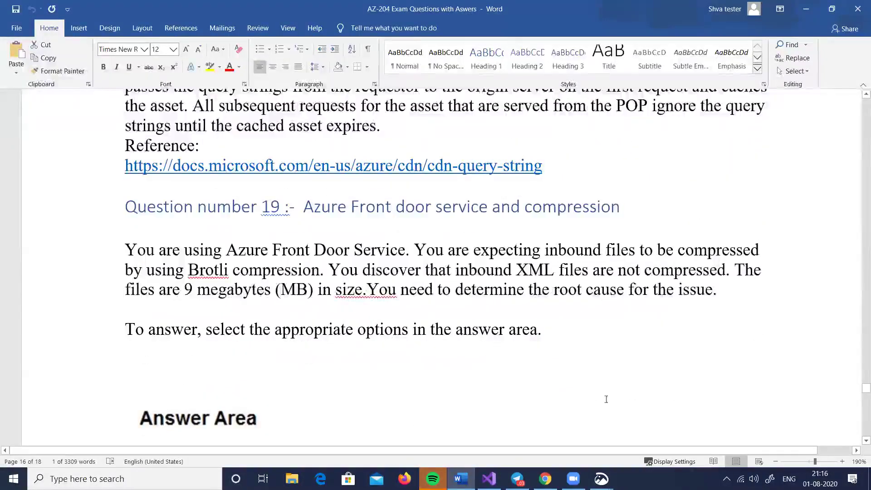
Switch to Chrome, start an incognito window and load google.com
mouse_move(601, 478)
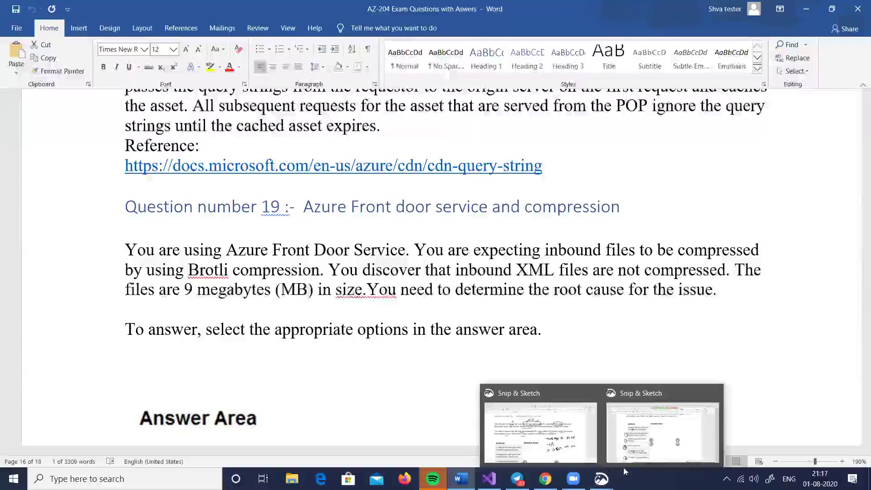
click(100, 479)
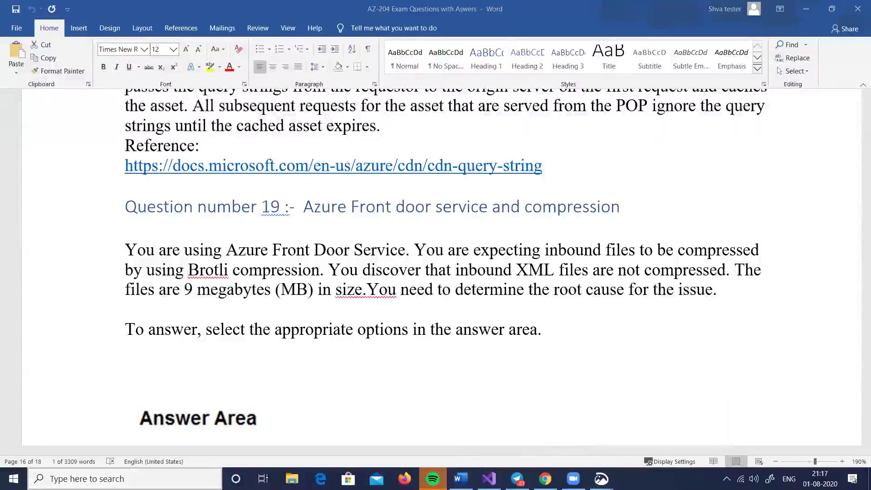
text(chr)
key(Return)
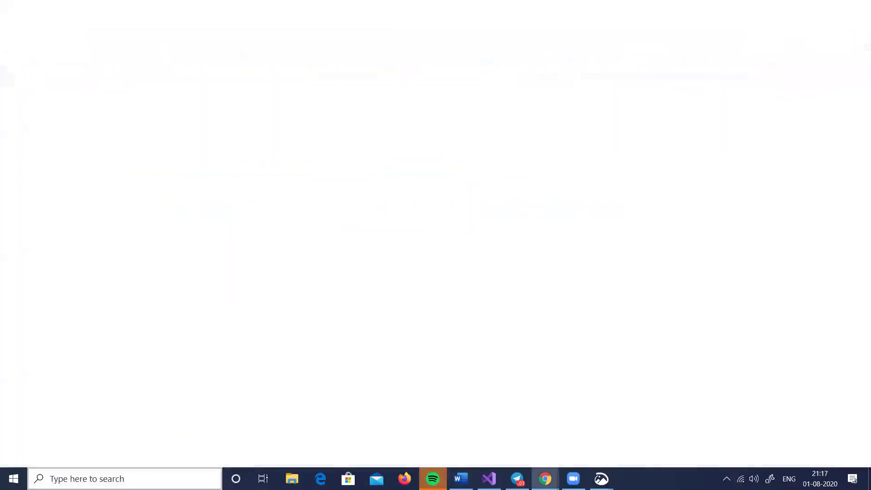
key(ctrl+shift+n)
text(google.com)
key(Return)
Search Google for "azure front door service"
text(azur)
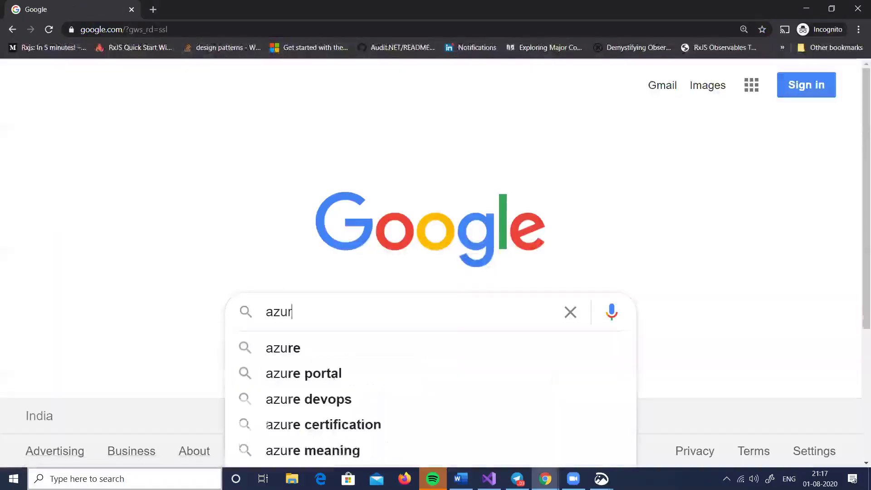
text(e front )
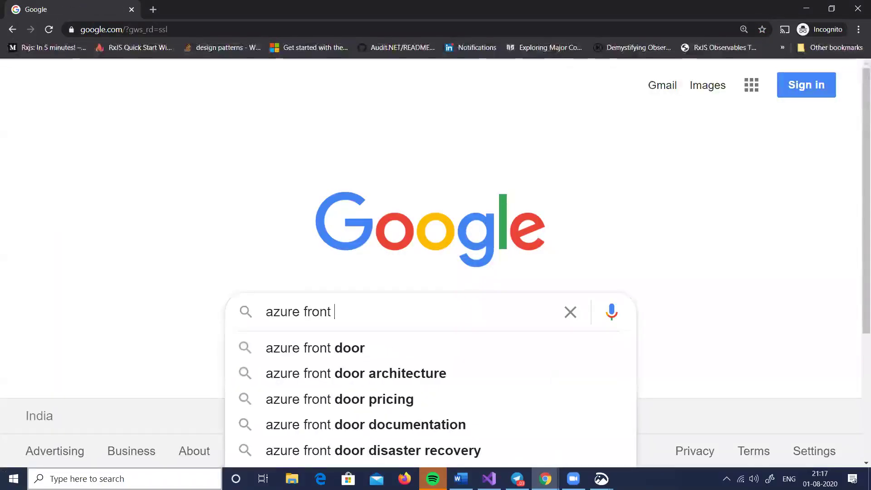
text(door serv)
key(Down)
key(Return)
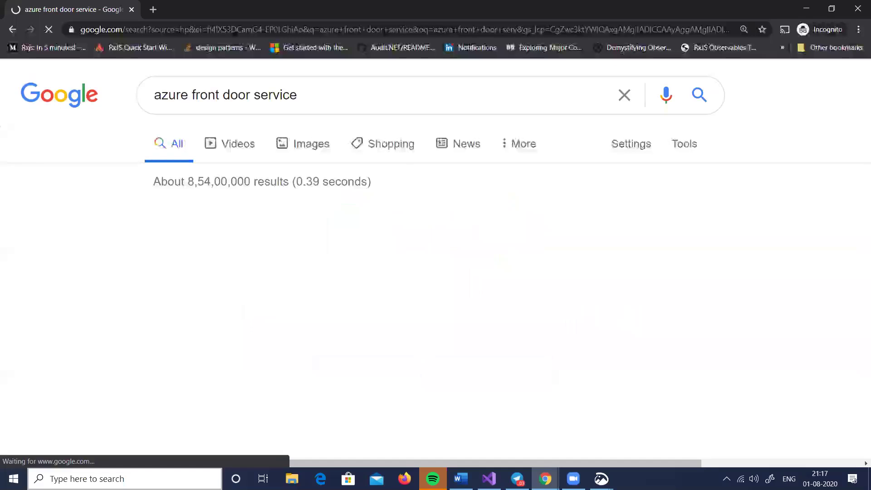
Examine the Azure Front Door Service diagram and the Traffic Manager and Front Door diagram in the enlarged image results
click(309, 147)
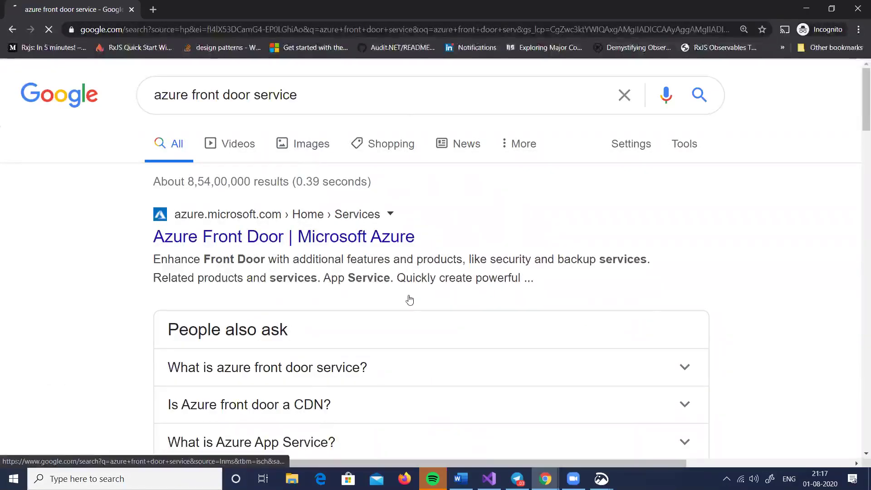
click(411, 334)
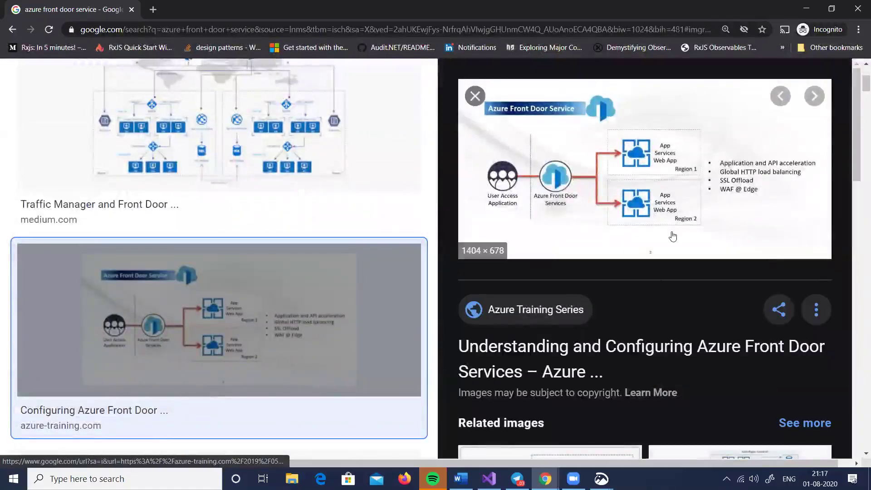
key(ctrl+plus)
key(ctrl+plus)
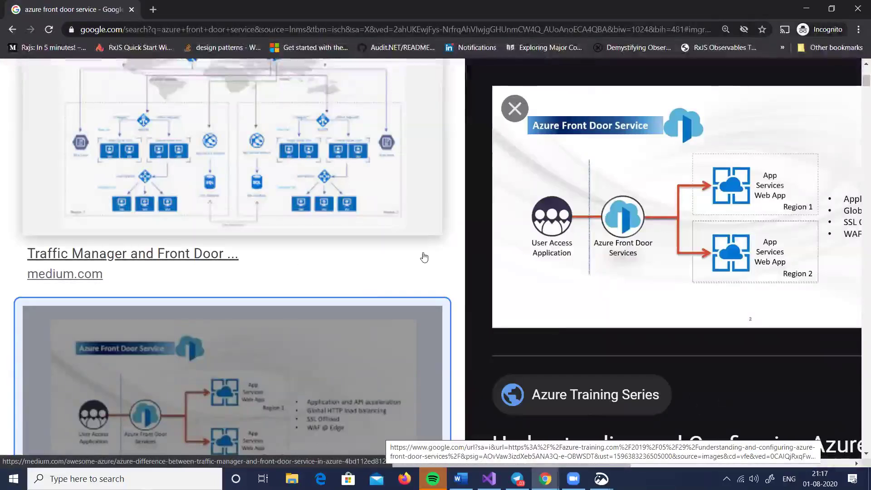
key(Left)
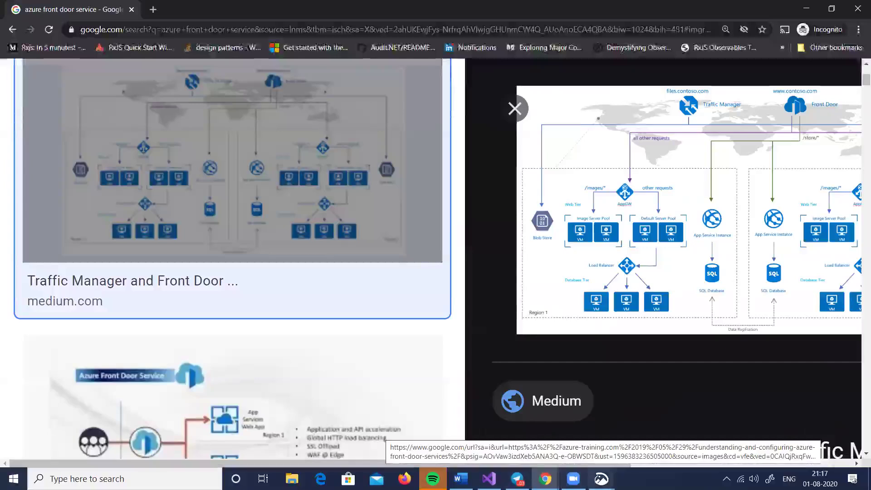
Switch to Microsoft Whiteboard and clear the old load balancer sketch from the canvas
mouse_move(601, 478)
mouse_move(540, 430)
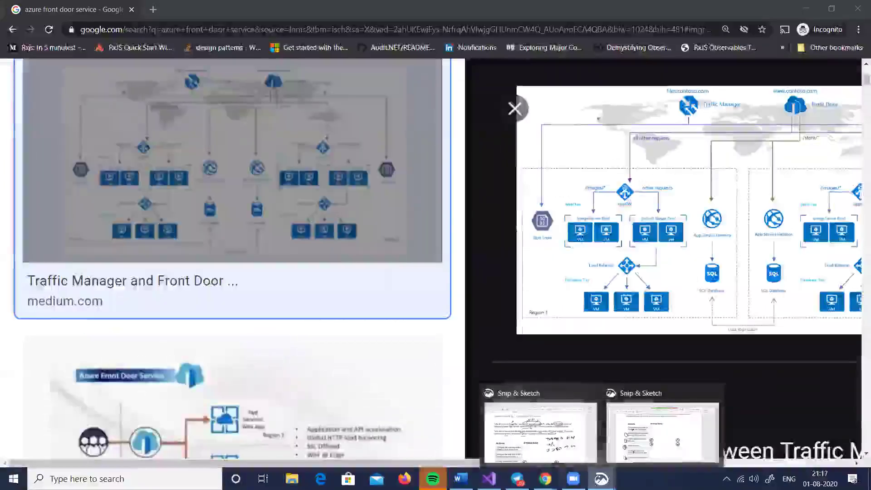
click(770, 479)
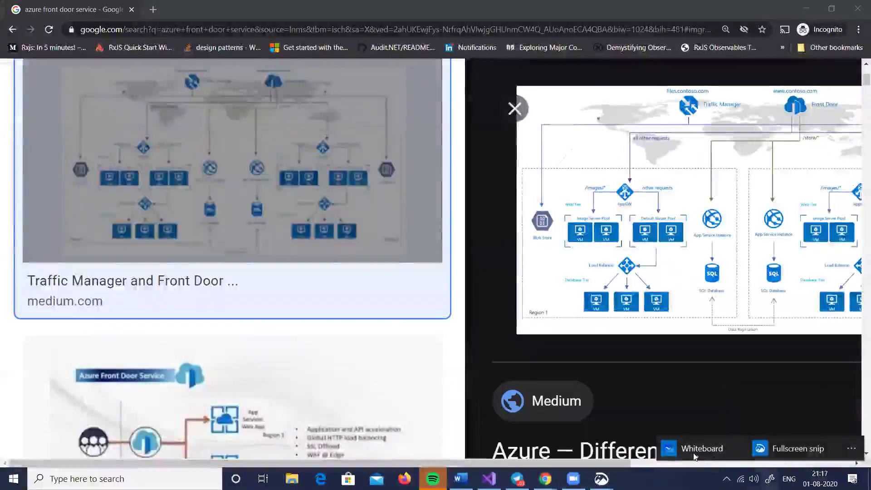
click(691, 445)
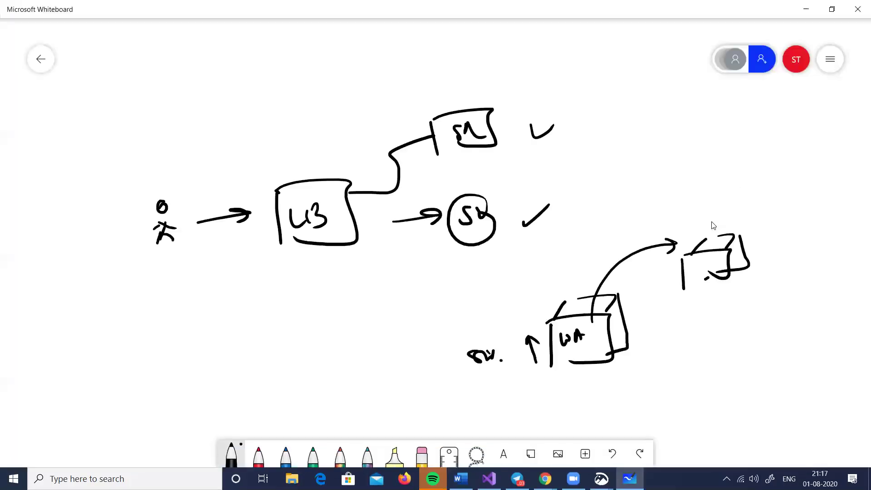
click(830, 59)
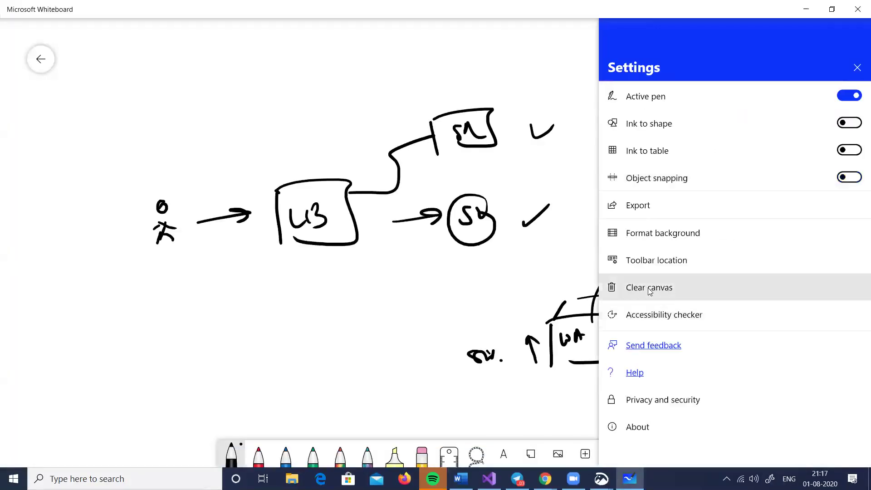
click(649, 292)
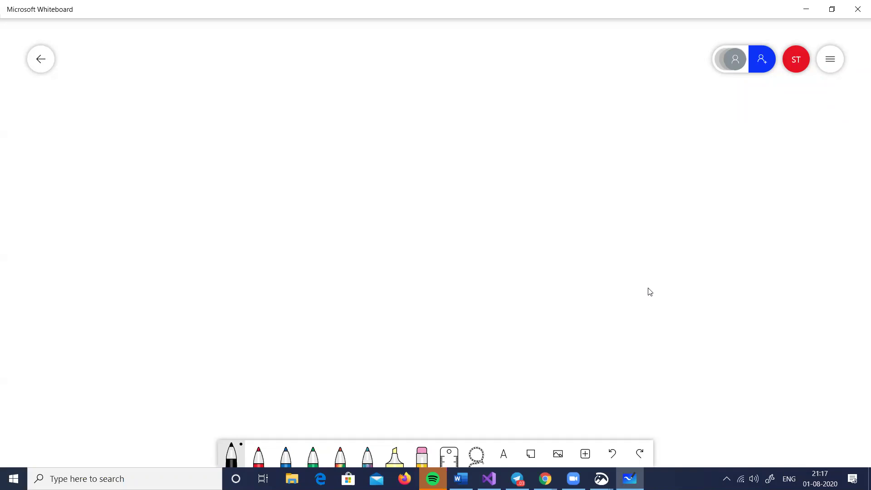
Draw a box labelled WA near the canvas's upper middle, with an arrow to the handwritten note "US central"
drag(387, 93, 386, 132)
mouse_move(386, 92)
mouse_down()
mouse_move(447, 87)
mouse_move(411, 129)
mouse_move(409, 112)
mouse_up()
mouse_move(417, 110)
mouse_down()
mouse_move(426, 119)
mouse_move(474, 90)
mouse_up()
mouse_move(463, 90)
mouse_down()
mouse_move(467, 102)
mouse_move(489, 93)
mouse_up()
mouse_move(508, 81)
mouse_down()
mouse_move(501, 92)
mouse_move(518, 91)
mouse_up()
mouse_move(519, 81)
mouse_down()
mouse_move(534, 75)
mouse_move(566, 83)
mouse_up()
Draw a second box labelled WA2 with the note "South" above it, and number the first box WA1
mouse_move(571, 255)
mouse_down()
mouse_move(613, 267)
mouse_move(637, 258)
mouse_move(553, 278)
mouse_move(608, 289)
mouse_up()
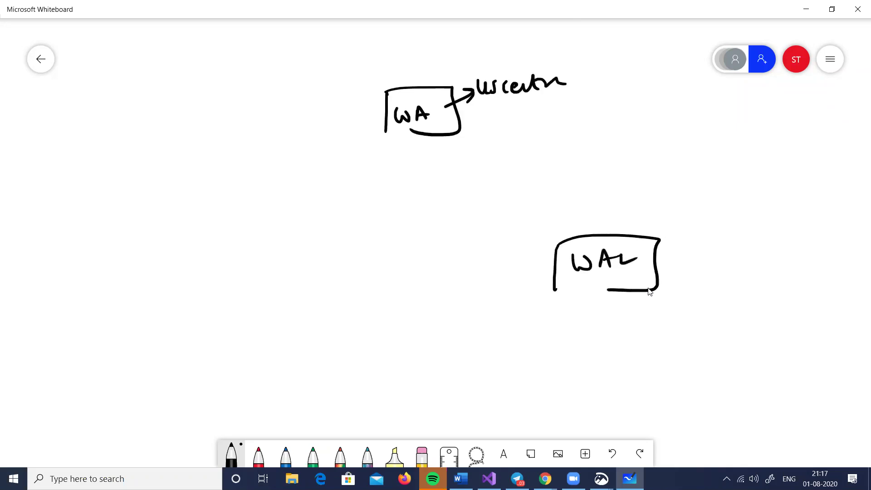
drag(656, 216, 646, 235)
drag(665, 222, 715, 226)
drag(686, 223, 694, 220)
drag(433, 107, 454, 117)
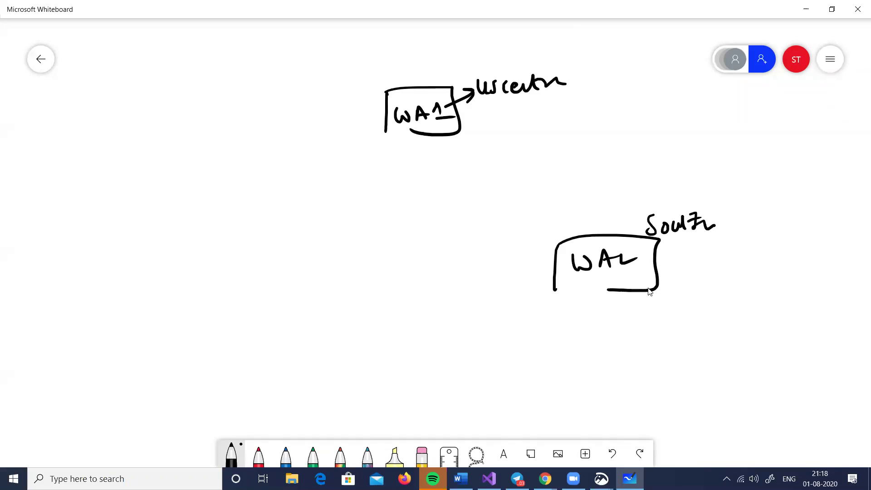
mouse_move(148, 211)
mouse_down()
mouse_move(144, 226)
mouse_move(143, 220)
mouse_up()
drag(138, 232, 136, 258)
mouse_move(127, 261)
mouse_down()
mouse_move(146, 255)
mouse_move(123, 249)
mouse_up()
drag(139, 231, 153, 245)
drag(125, 184, 129, 200)
drag(140, 190, 180, 194)
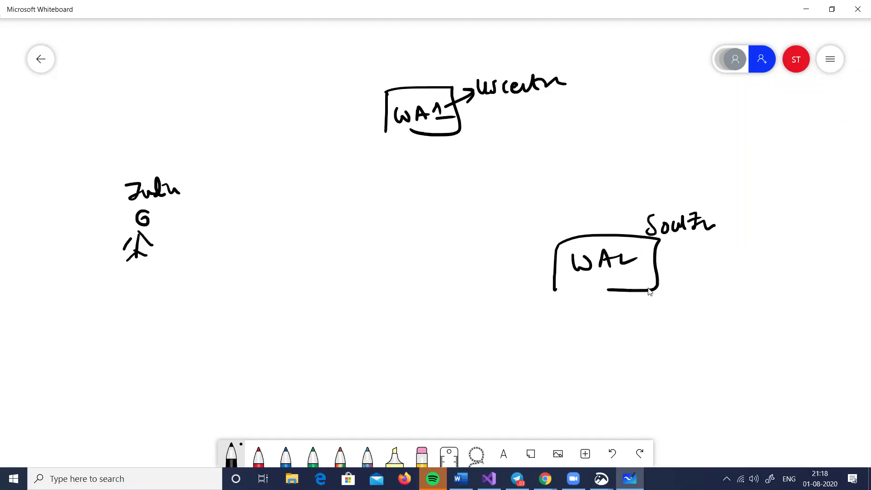
key(ctrl+z)
key(ctrl+z)
key(ctrl+z)
key(ctrl+z)
key(ctrl+z)
key(ctrl+z)
key(ctrl+z)
key(ctrl+z)
key(ctrl+z)
key(ctrl+z)
key(ctrl+z)
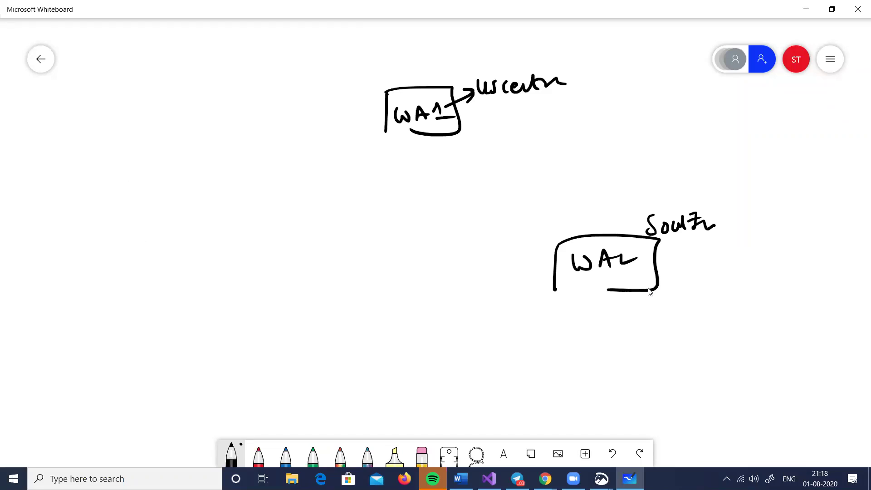
Draw a stick figure below the WA2 box and complete the box's outline and its "South India" label
mouse_move(506, 335)
mouse_down()
mouse_move(489, 383)
mouse_move(510, 380)
mouse_up()
drag(489, 368, 516, 365)
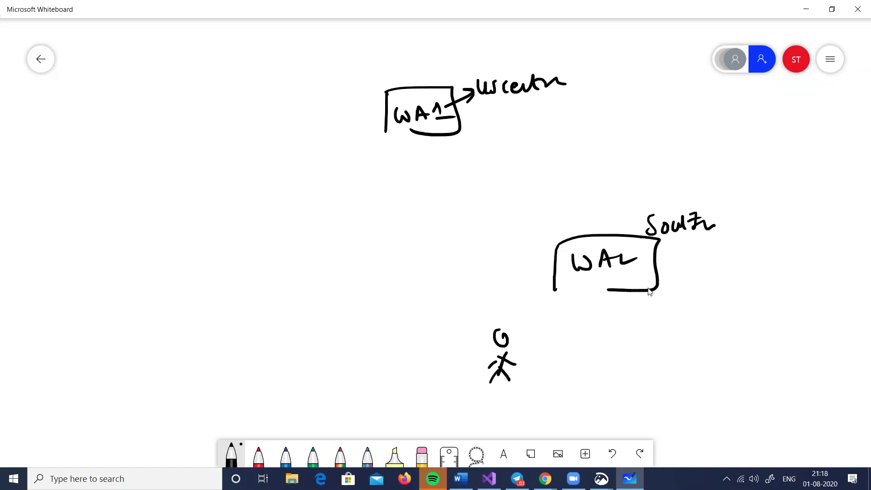
drag(558, 278, 619, 293)
drag(707, 238, 733, 232)
mouse_move(737, 219)
mouse_down()
mouse_move(740, 231)
mouse_move(752, 232)
mouse_up()
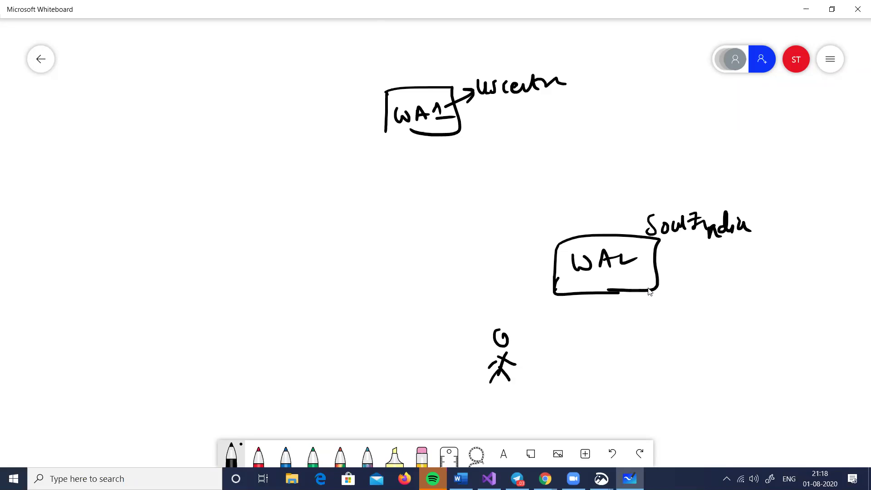
Draw a box labelled AFD between the stick figure and the web app boxes, with an arrow from the figure up to it
mouse_move(433, 288)
mouse_down()
mouse_move(434, 313)
mouse_move(451, 313)
mouse_up()
mouse_move(456, 308)
mouse_down()
mouse_move(465, 290)
mouse_move(486, 290)
mouse_up()
drag(485, 303, 494, 295)
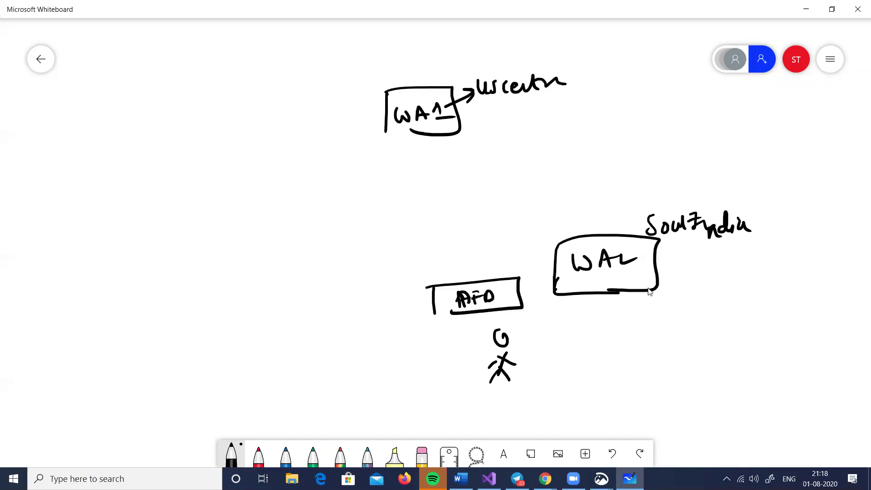
drag(485, 352, 478, 318)
drag(474, 331, 487, 329)
Write "Ind" beside the stick figure and draw an arrow from the AFD box to the WA2 box
drag(531, 355, 535, 365)
mouse_move(537, 365)
mouse_down()
mouse_move(562, 352)
mouse_move(564, 365)
mouse_up()
drag(518, 287, 554, 271)
mouse_move(544, 267)
mouse_down()
mouse_move(553, 271)
mouse_move(552, 283)
mouse_up()
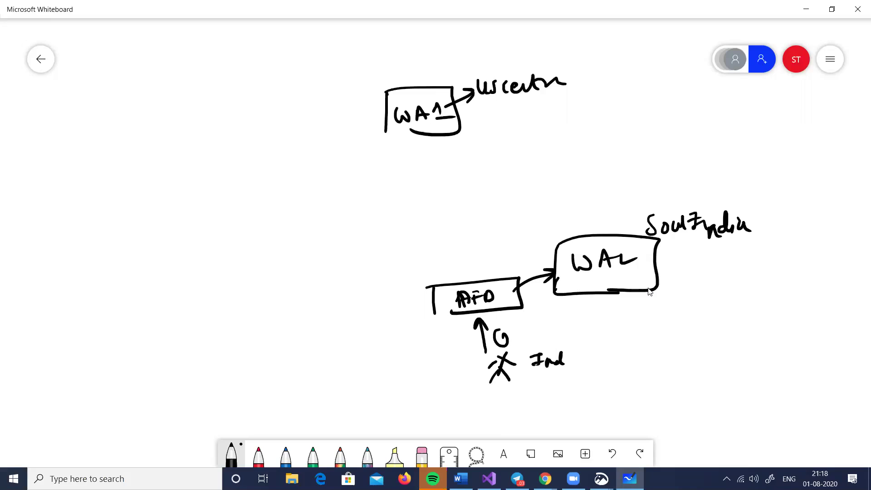
Cross out the WA2 label and draw a long arrow from the AFD box up to the WA1 box
drag(630, 241, 605, 273)
drag(608, 255, 637, 275)
mouse_move(482, 282)
mouse_down()
mouse_move(458, 149)
mouse_move(470, 157)
mouse_up()
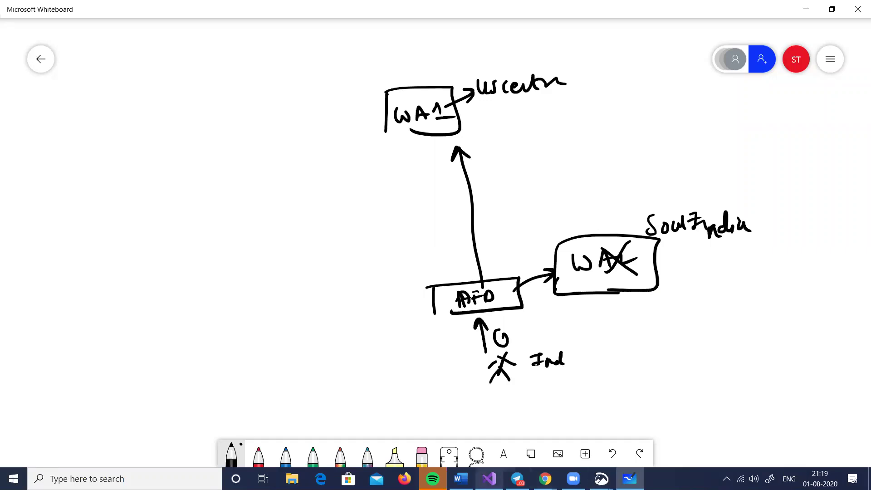
Glance at Question 19 in the Word document, return to Microsoft Whiteboard and clear the whole sketch from the canvas
key(alt+Tab)
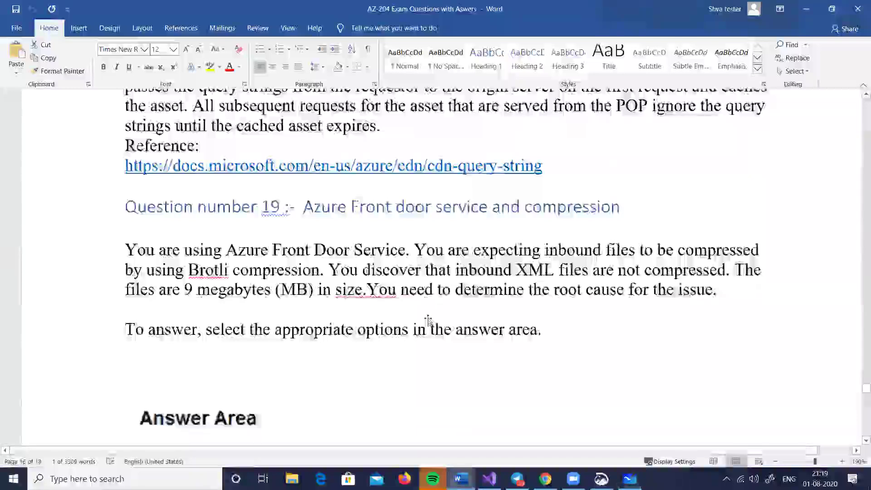
scroll(427, 320, down, 5)
key(alt+Tab)
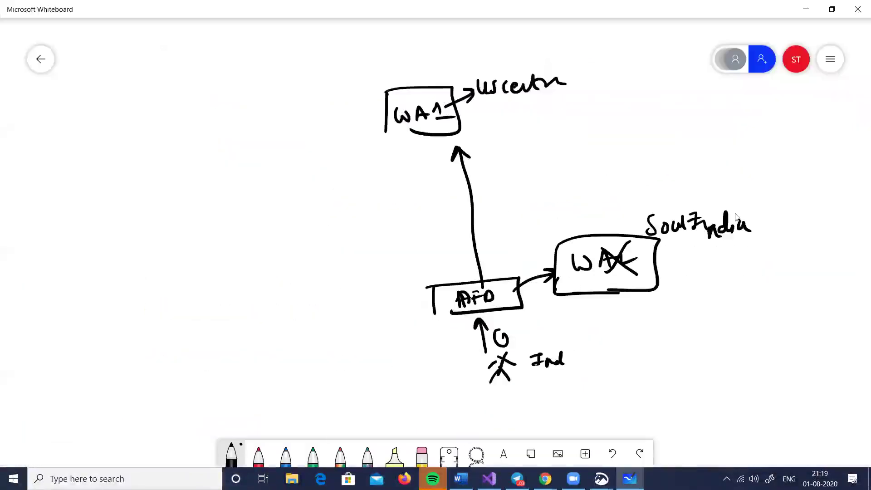
click(829, 63)
click(688, 293)
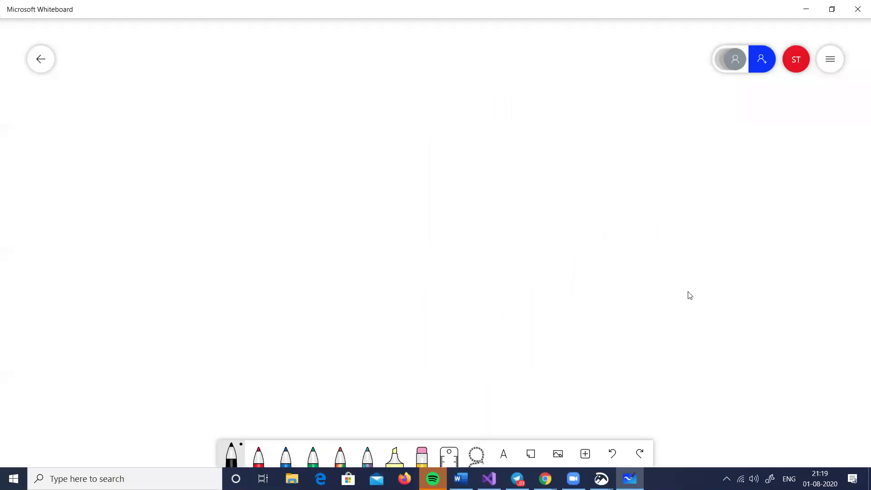
Draw a box labelled "Web App" in the canvas's upper middle, with an arrow to the handwritten note "US central"
mouse_move(430, 115)
mouse_down()
mouse_move(435, 127)
mouse_move(471, 114)
mouse_move(487, 131)
mouse_move(512, 113)
mouse_move(412, 154)
mouse_up()
mouse_move(401, 103)
mouse_down()
mouse_move(540, 154)
mouse_move(447, 159)
mouse_up()
mouse_move(457, 106)
mouse_down()
mouse_move(510, 68)
mouse_move(565, 64)
mouse_move(575, 50)
mouse_move(602, 58)
mouse_move(608, 43)
mouse_up()
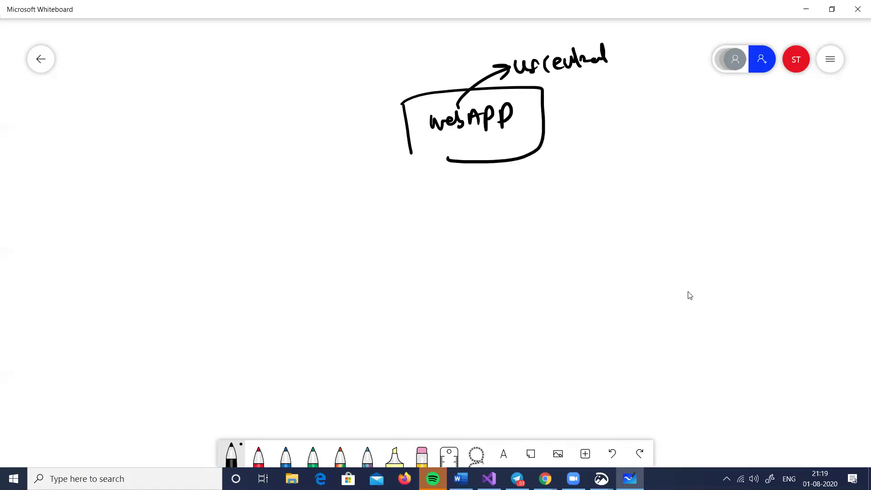
Draw a second box labelled "WebA2" below the first one, with an arrow to the handwritten note "South India"
drag(529, 284, 530, 330)
mouse_move(520, 281)
mouse_down()
mouse_move(618, 264)
mouse_move(562, 324)
mouse_up()
mouse_move(552, 302)
mouse_down()
mouse_move(560, 317)
mouse_move(577, 295)
mouse_move(620, 299)
mouse_up()
mouse_move(606, 268)
mouse_down()
mouse_move(649, 256)
mouse_move(637, 268)
mouse_up()
drag(661, 245, 660, 259)
mouse_move(675, 257)
mouse_down()
mouse_move(689, 250)
mouse_move(693, 233)
mouse_move(716, 249)
mouse_up()
mouse_move(630, 236)
mouse_down()
mouse_move(637, 228)
mouse_move(645, 240)
mouse_up()
drag(645, 234, 662, 235)
drag(662, 227, 671, 221)
drag(666, 235, 680, 218)
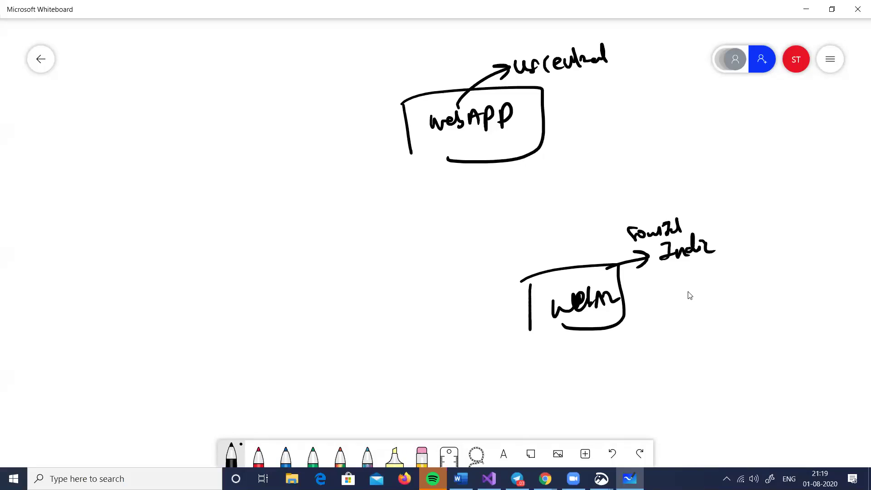
Draw a box labelled AFD beside the two web app boxes, with an arrow from it to each of them
drag(299, 205, 298, 274)
drag(295, 210, 385, 269)
drag(324, 270, 384, 268)
mouse_move(318, 256)
mouse_down()
mouse_move(319, 234)
mouse_move(333, 247)
mouse_up()
mouse_move(333, 233)
mouse_down()
mouse_move(335, 252)
mouse_move(347, 250)
mouse_up()
mouse_move(347, 232)
mouse_down()
mouse_move(355, 245)
mouse_move(345, 255)
mouse_move(358, 251)
mouse_up()
drag(383, 209, 431, 171)
drag(412, 172, 423, 192)
drag(393, 250, 510, 283)
mouse_move(491, 271)
mouse_down()
mouse_move(510, 282)
mouse_move(480, 293)
mouse_up()
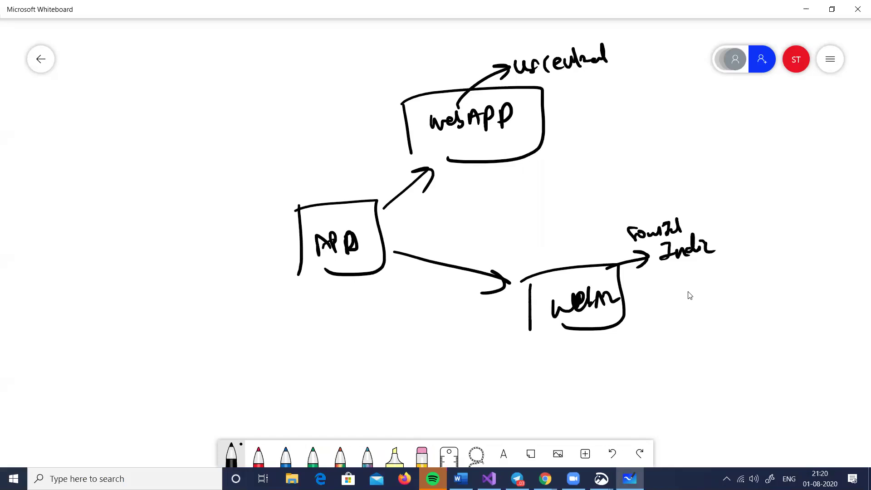
Draw a stick figure labelled "Mumbai" with an arrow to the AFD box, and mark the South India web app with an arrow and a tick
drag(158, 234, 149, 282)
drag(159, 268, 167, 277)
mouse_move(151, 254)
mouse_down()
mouse_move(144, 269)
mouse_move(171, 263)
mouse_up()
mouse_move(126, 315)
mouse_down()
mouse_move(140, 301)
mouse_move(189, 300)
mouse_up()
drag(181, 285, 182, 292)
mouse_move(212, 263)
mouse_down()
mouse_move(287, 253)
mouse_move(282, 261)
mouse_up()
mouse_move(481, 327)
mouse_down()
mouse_move(517, 321)
mouse_move(508, 329)
mouse_up()
drag(556, 252, 575, 247)
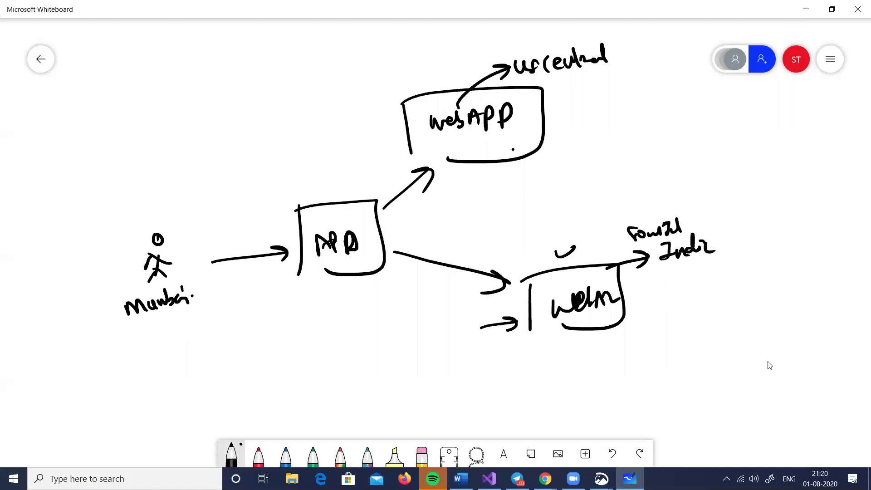
Switch to the Azure portal in Chrome and open the res1 resource group
click(545, 478)
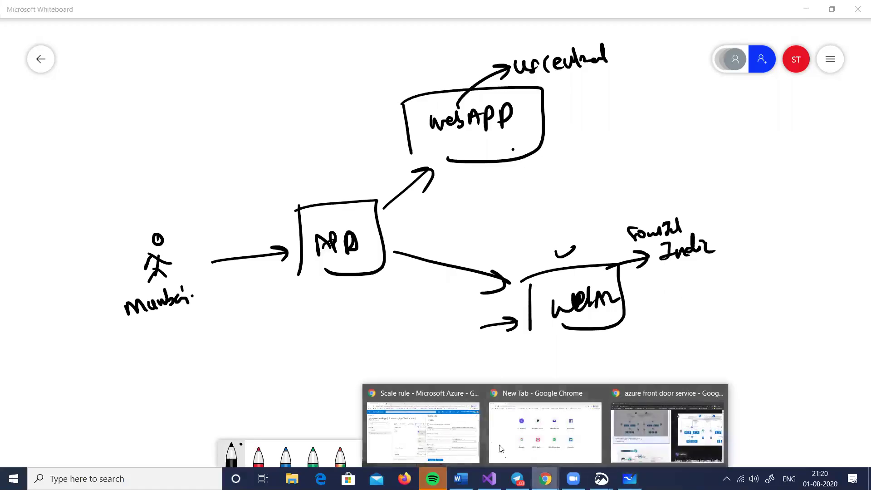
click(459, 439)
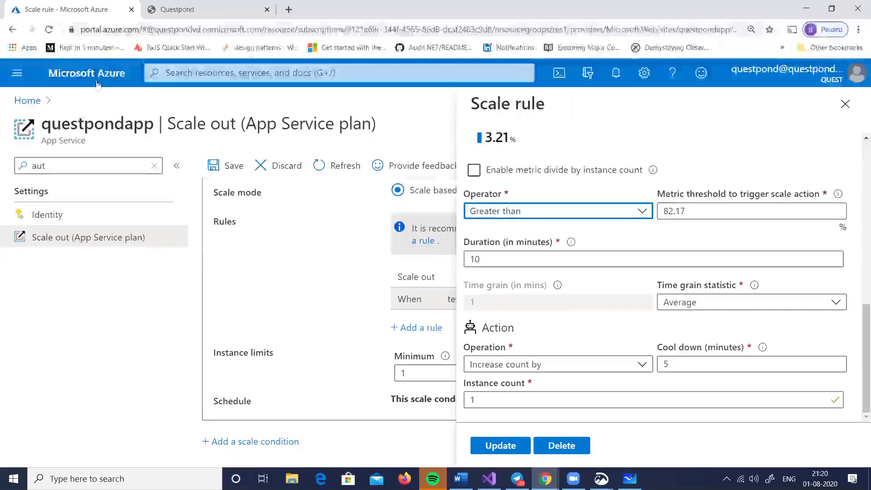
click(117, 84)
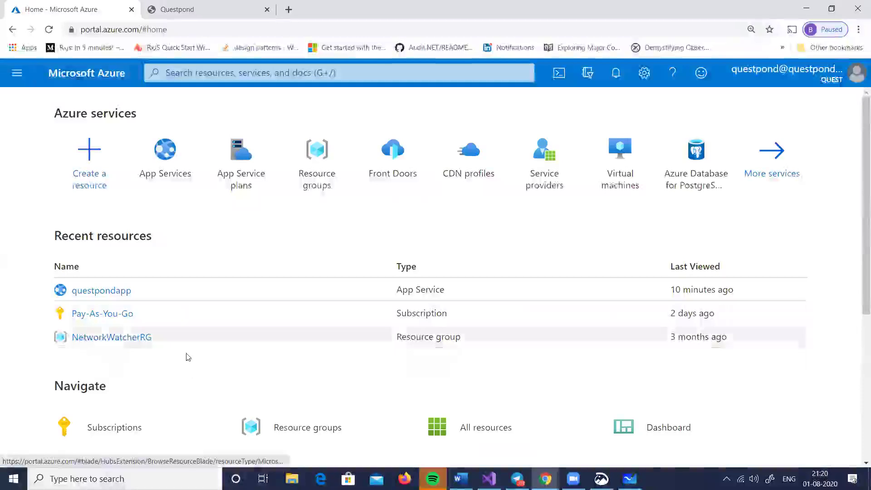
click(314, 166)
click(59, 301)
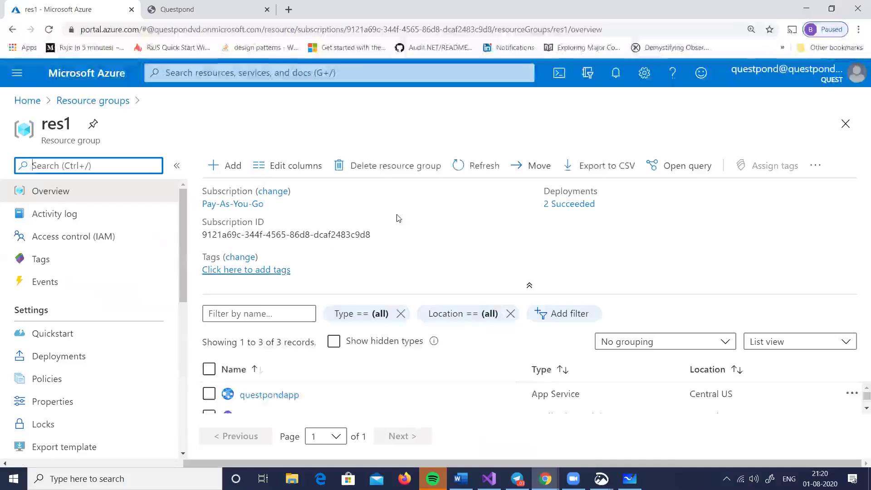
Delete the res1 resource group, entering its name as confirmation
click(393, 167)
text(res1)
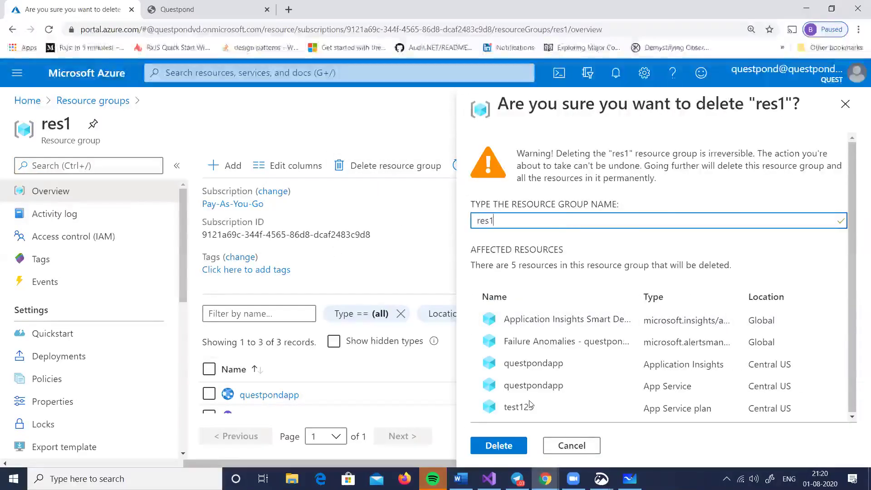
click(496, 447)
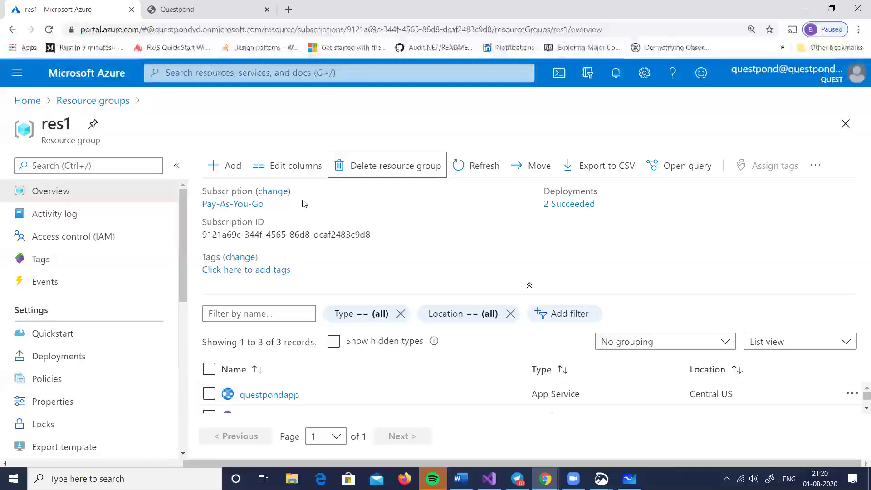
Search the portal for "app ser", open App Services and start creating a web app
click(188, 77)
text(app ser)
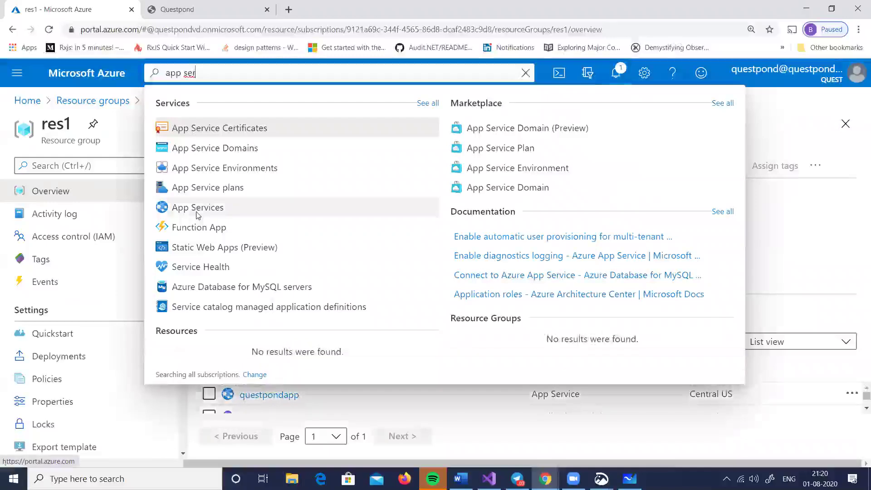
click(198, 208)
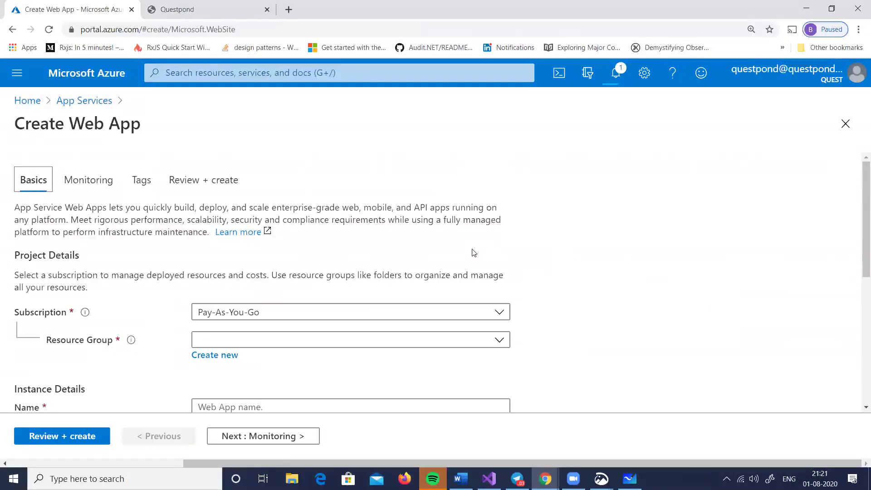
Create a new resource group named demofds for the web app
scroll(584, 287, down, 1)
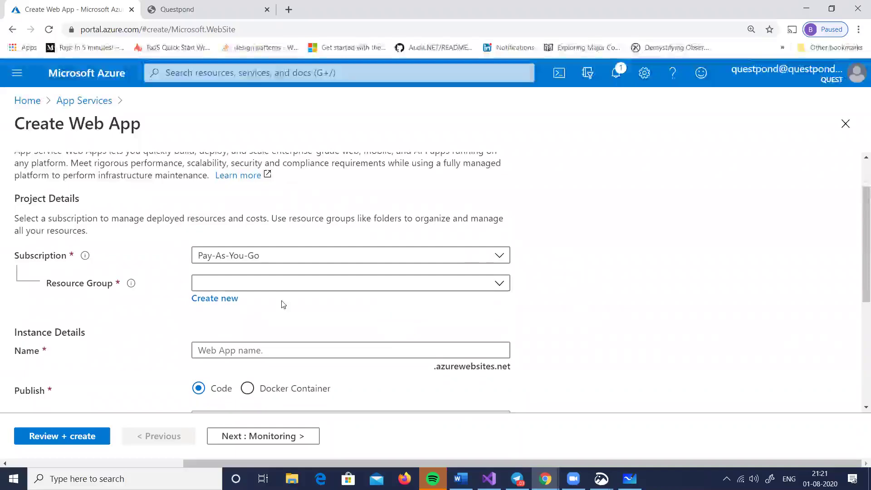
click(233, 300)
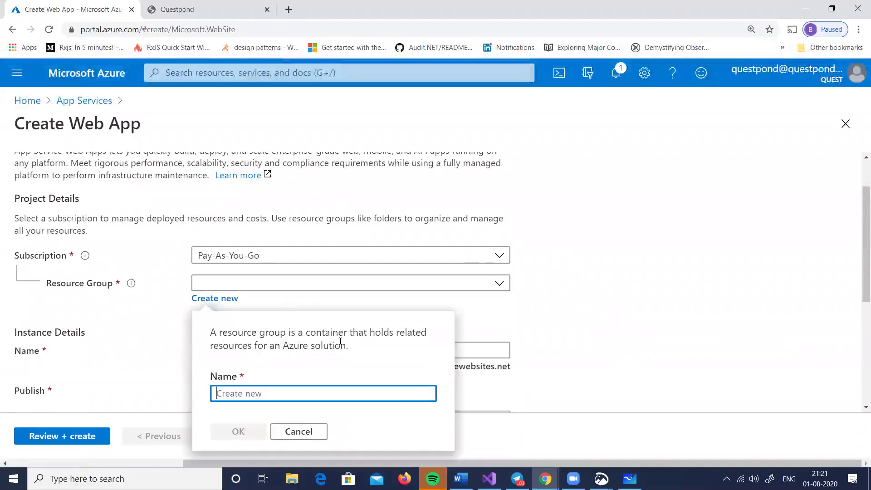
text(demofds)
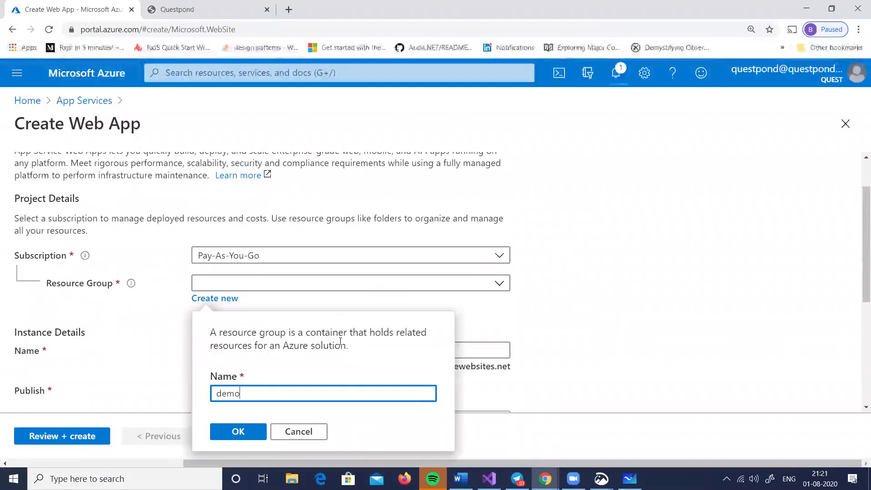
click(259, 433)
scroll(295, 354, down, 3)
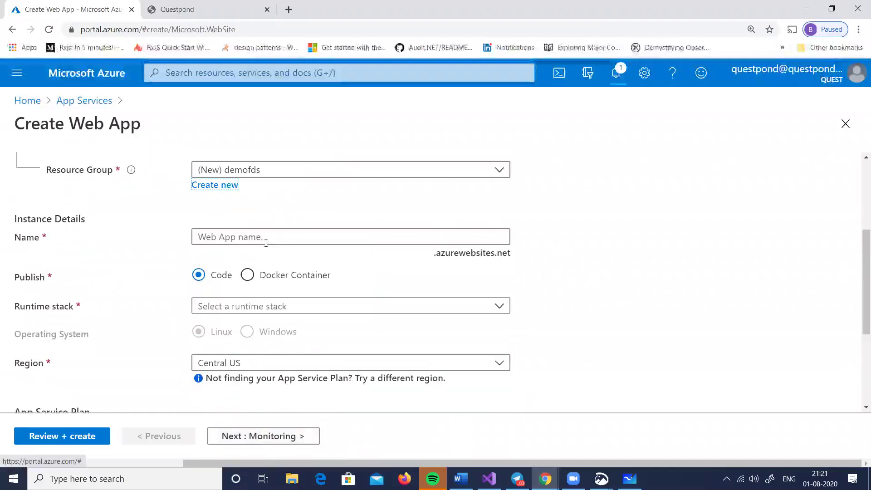
Name the web app questpondus and set its runtime stack to .NET Core 3.1 (LTS)
click(263, 235)
text(web)
key(BackSpace)
key(BackSpace)
key(BackSpace)
text(que)
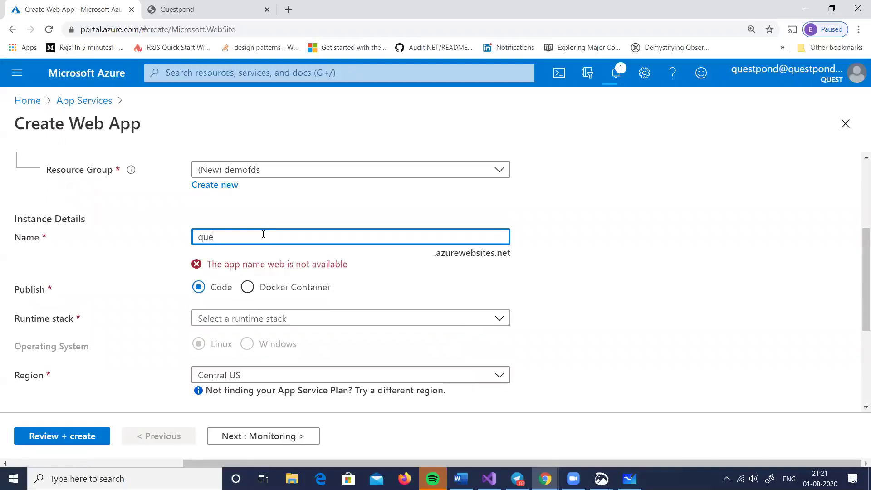
text(stpondus)
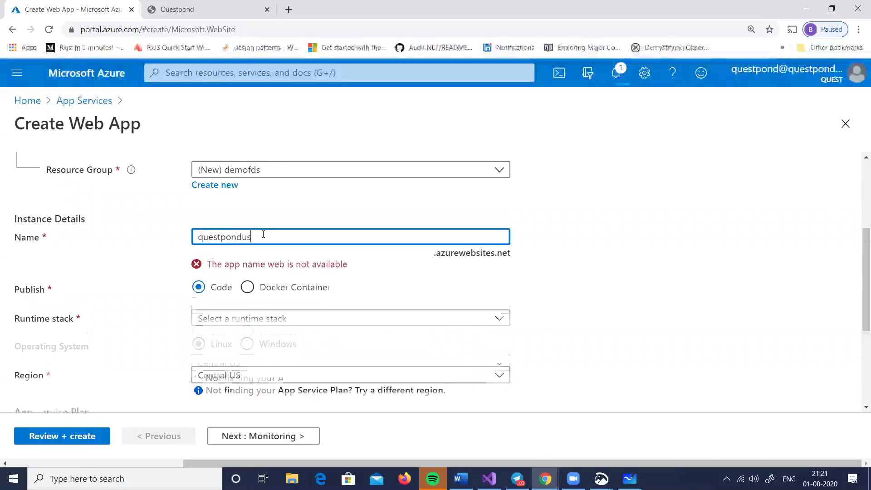
click(288, 309)
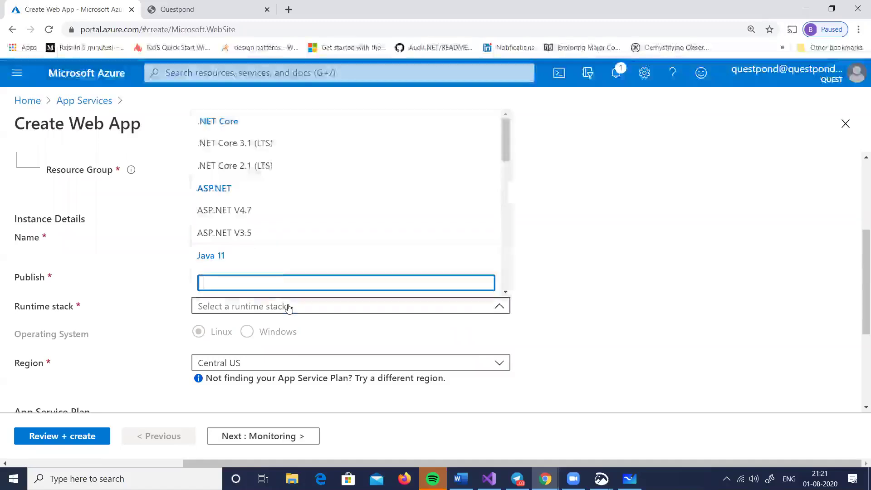
click(243, 141)
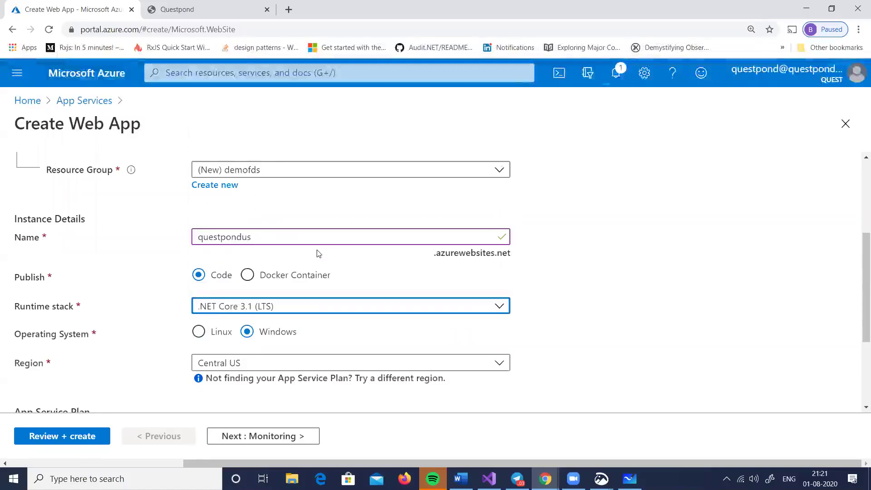
scroll(320, 245, down, 2)
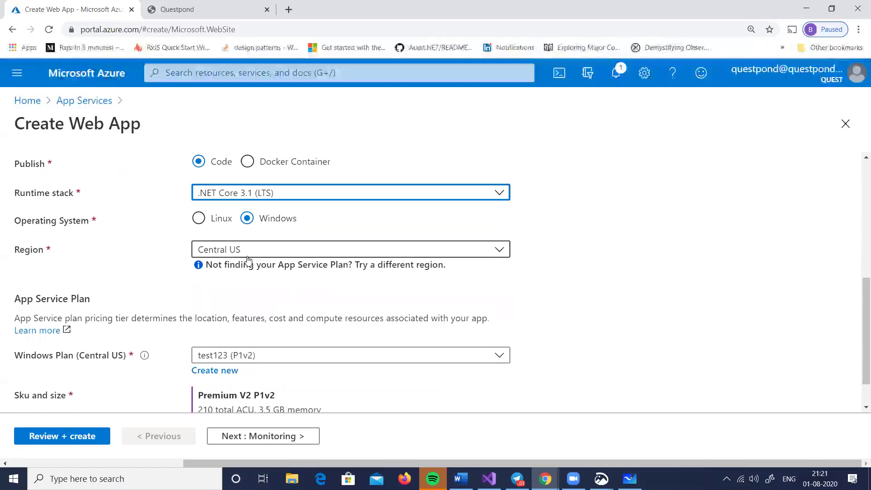
scroll(354, 268, down, 1)
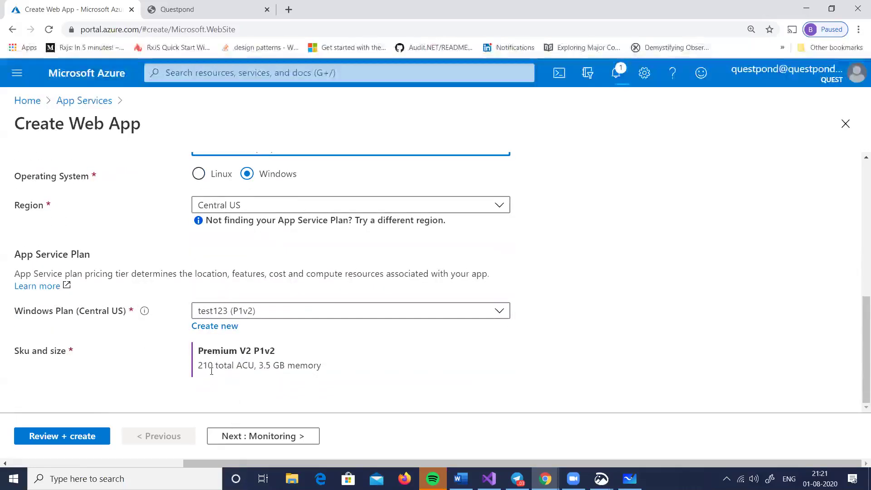
click(235, 316)
click(235, 318)
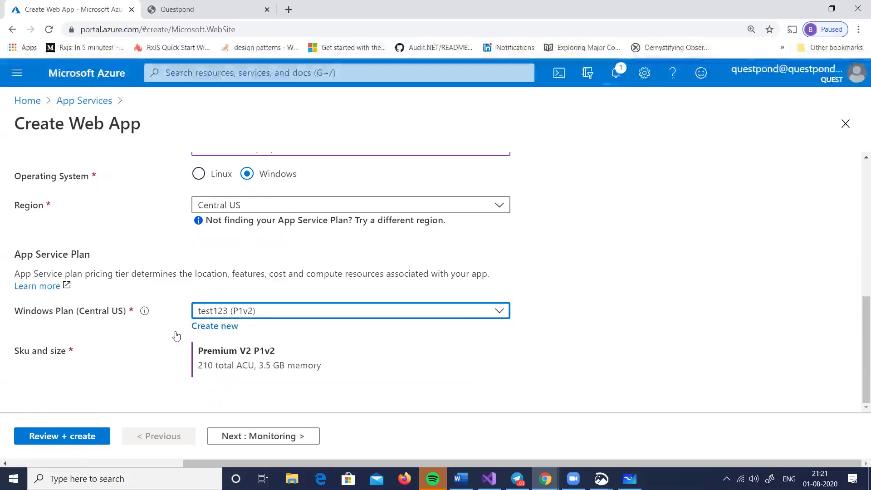
click(227, 325)
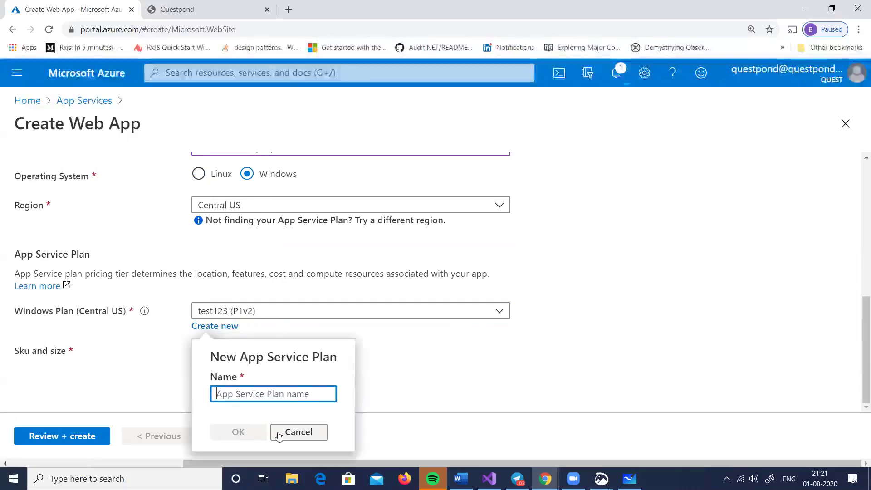
click(297, 435)
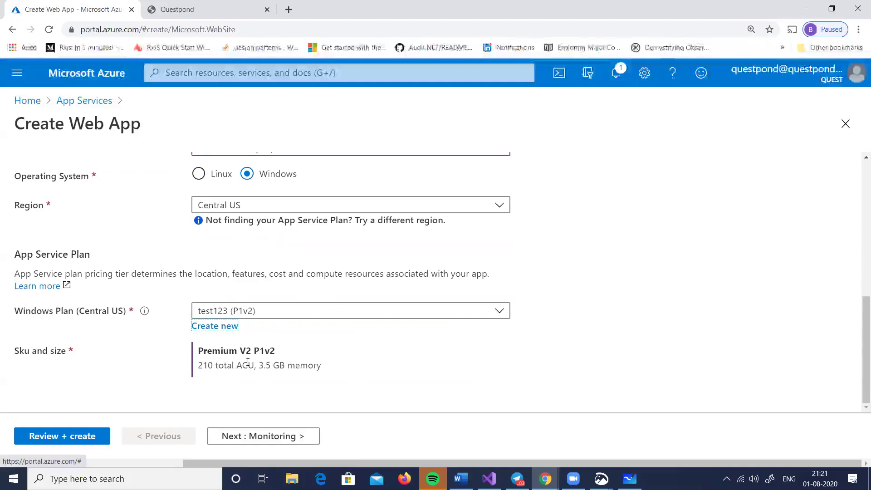
click(252, 313)
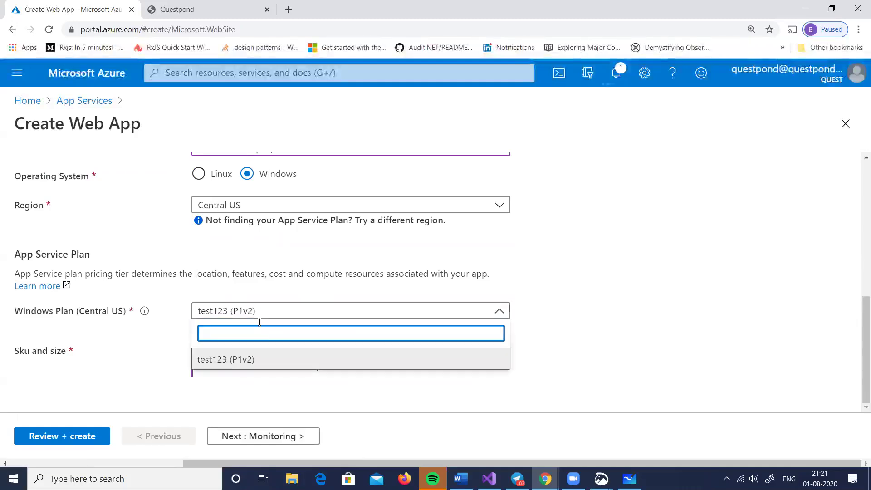
click(172, 348)
Create a new App Service plan named free for the web app
click(205, 326)
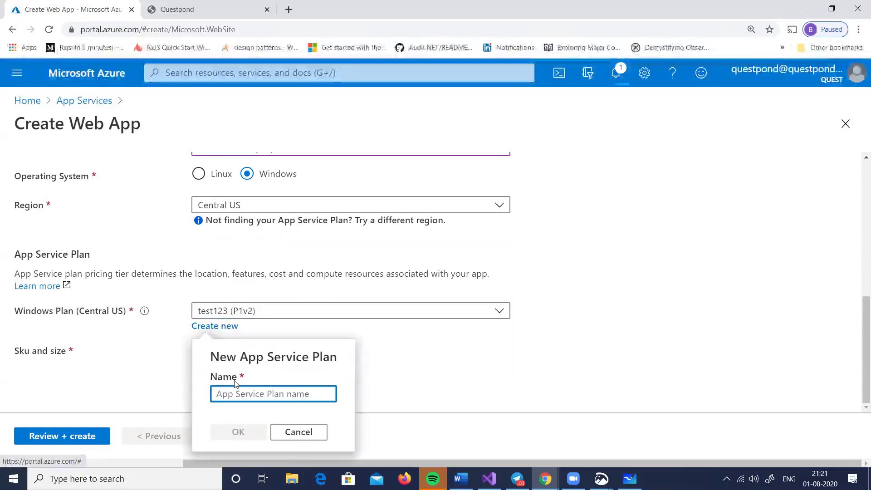
text(free)
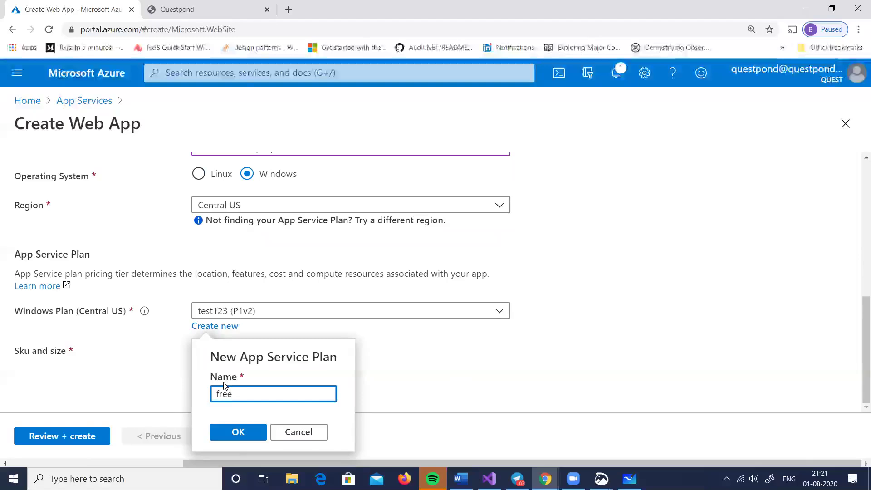
click(228, 433)
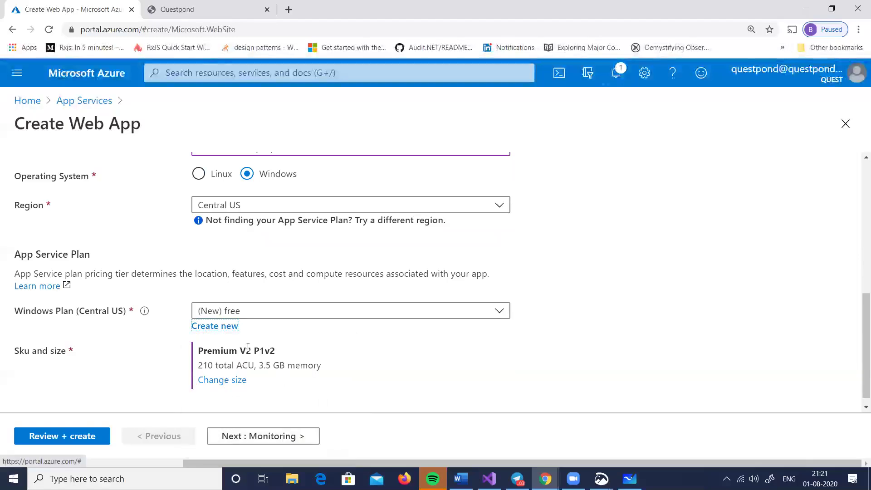
Change the free plan's size to the Dev / Test tier F1 and submit the web app for review
click(226, 384)
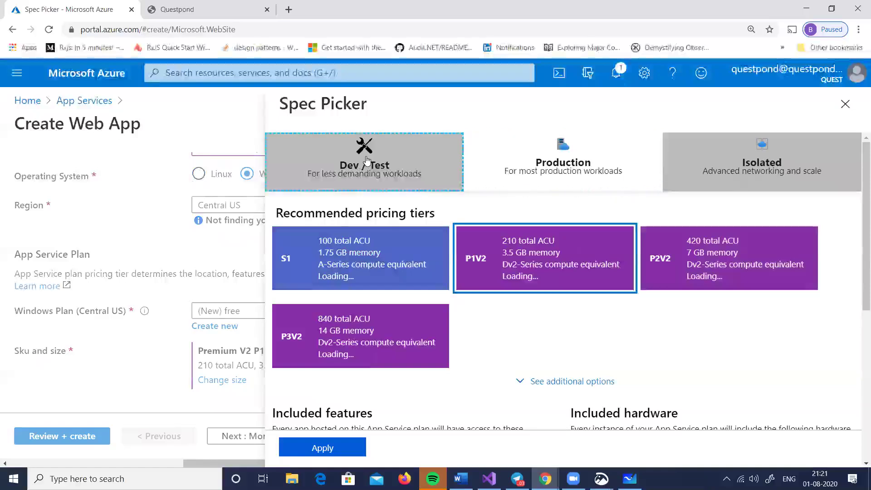
click(357, 168)
click(363, 263)
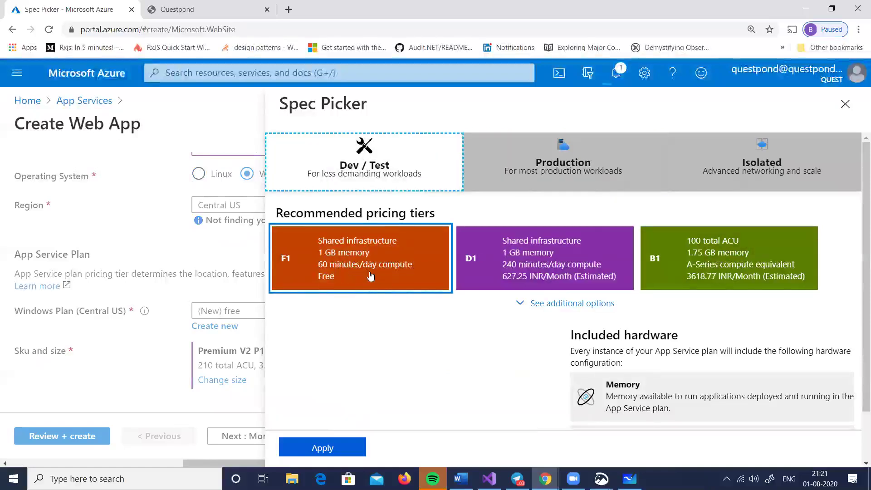
click(368, 272)
click(340, 447)
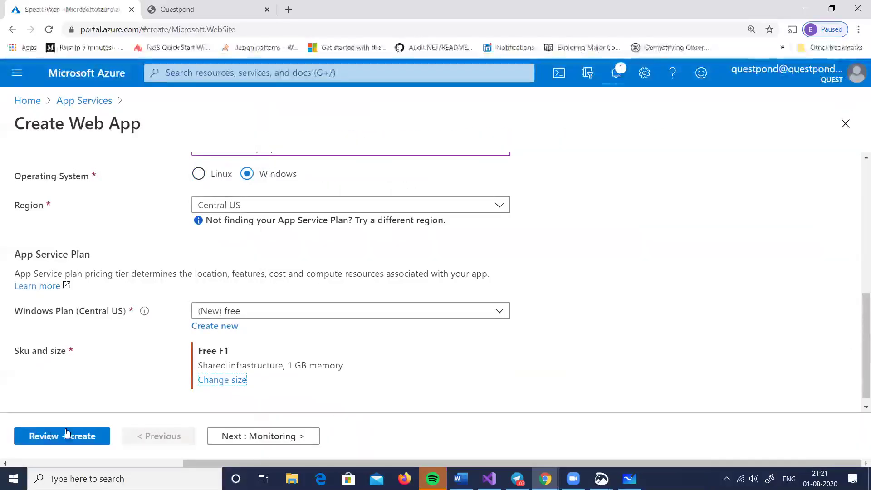
click(53, 438)
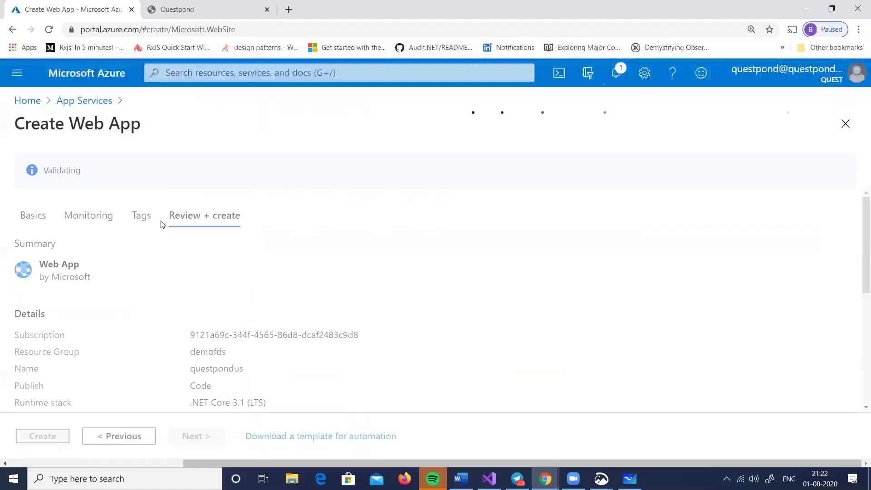
Search the portal for "app", open App Services and start creating another web app
click(183, 72)
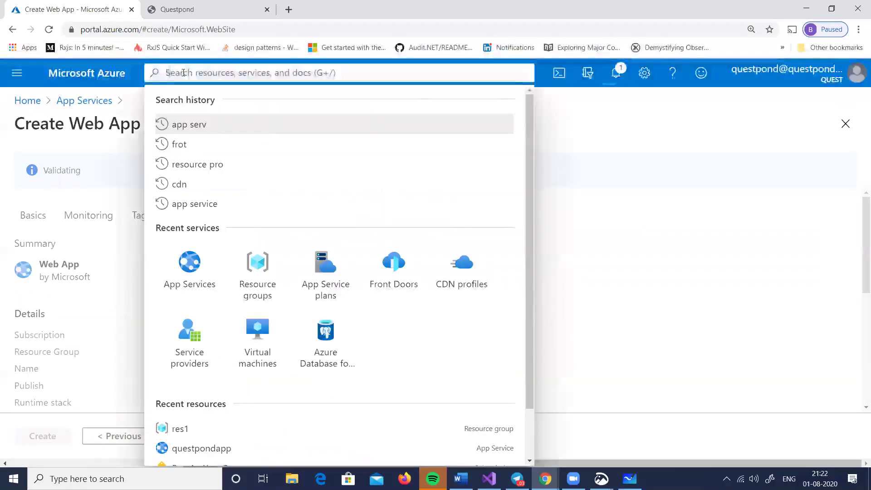
text(app)
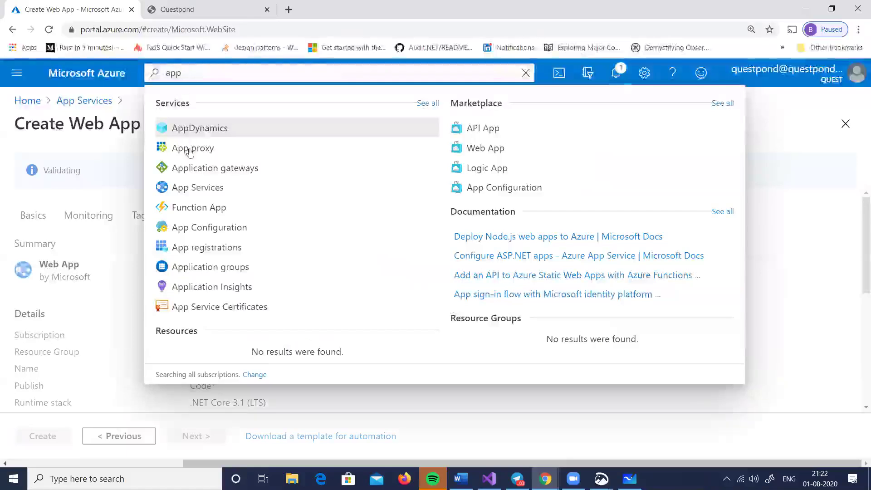
click(194, 186)
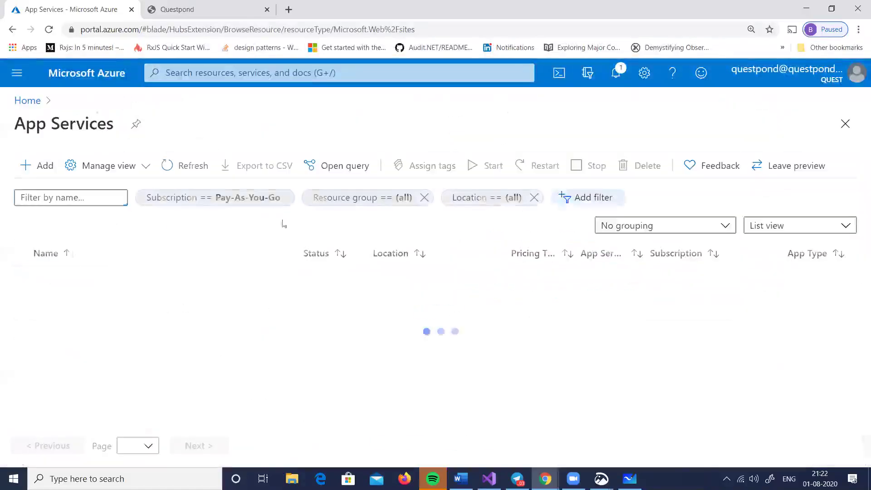
click(42, 175)
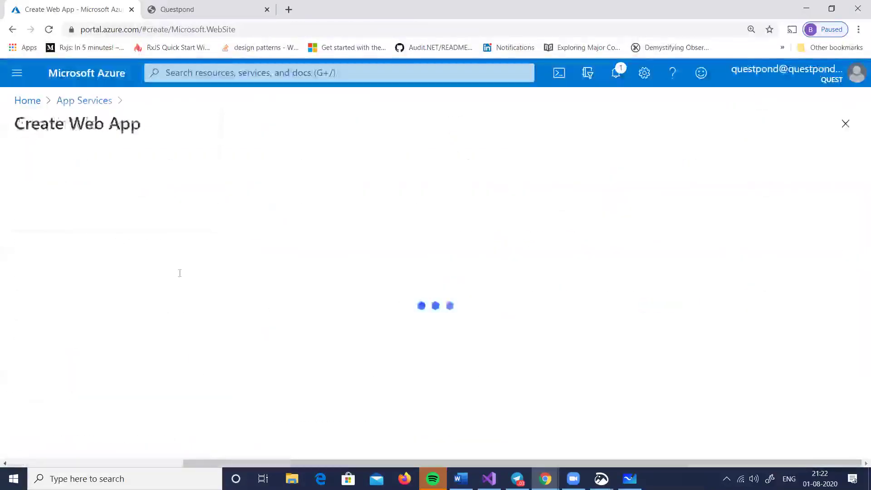
Assign the new web app to the existing resource group demofds
scroll(321, 254, down, 3)
click(278, 225)
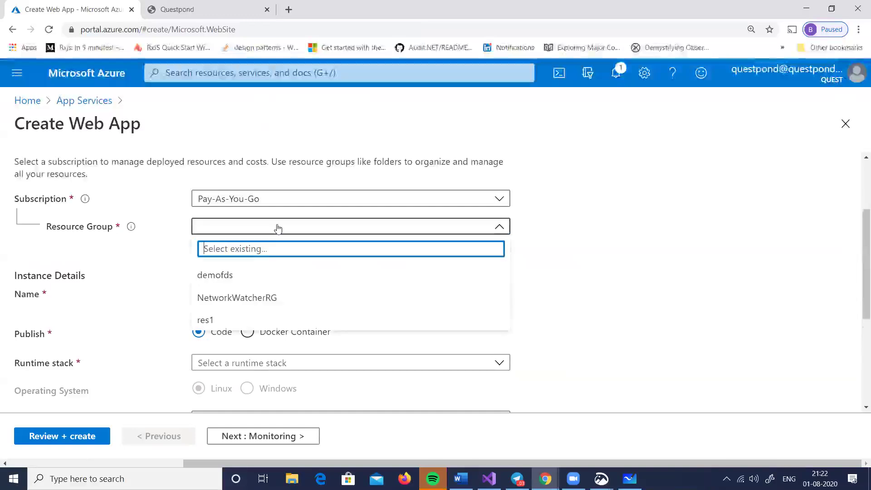
click(229, 276)
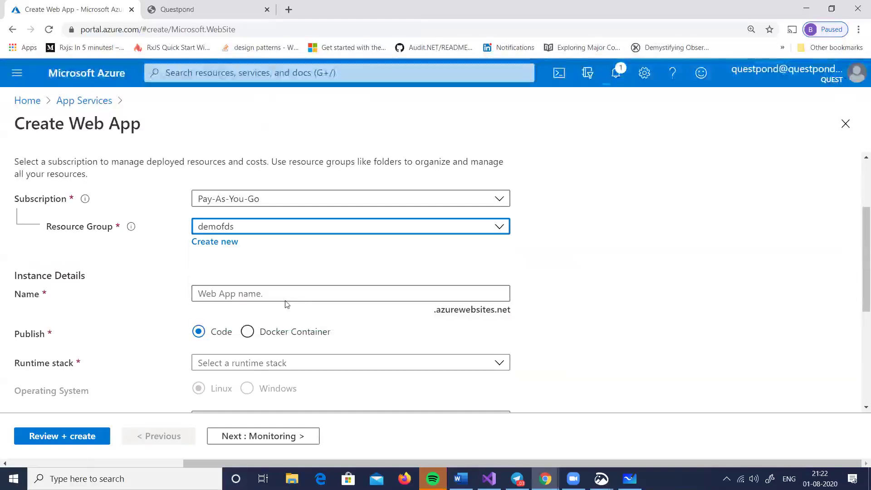
Name the web app questpondindia and set its runtime stack to .NET Core 3.1 (LTS)
click(266, 296)
text(questpondindia)
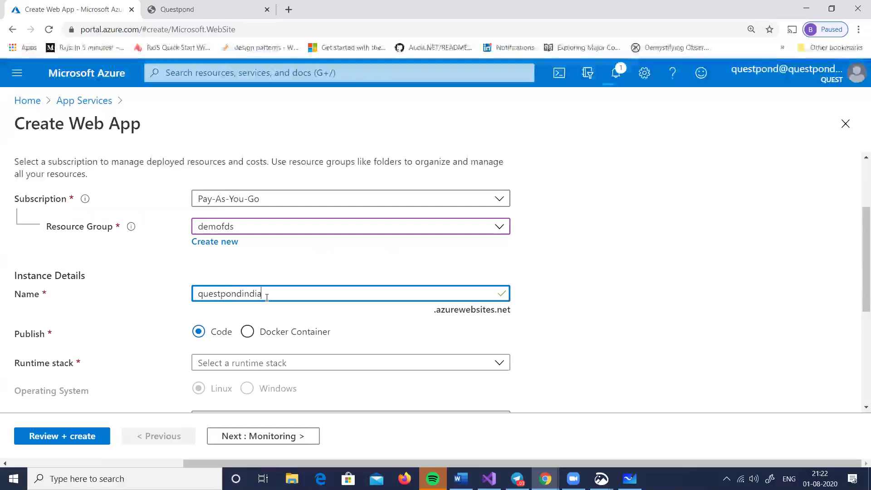
key(Tab)
scroll(310, 293, down, 3)
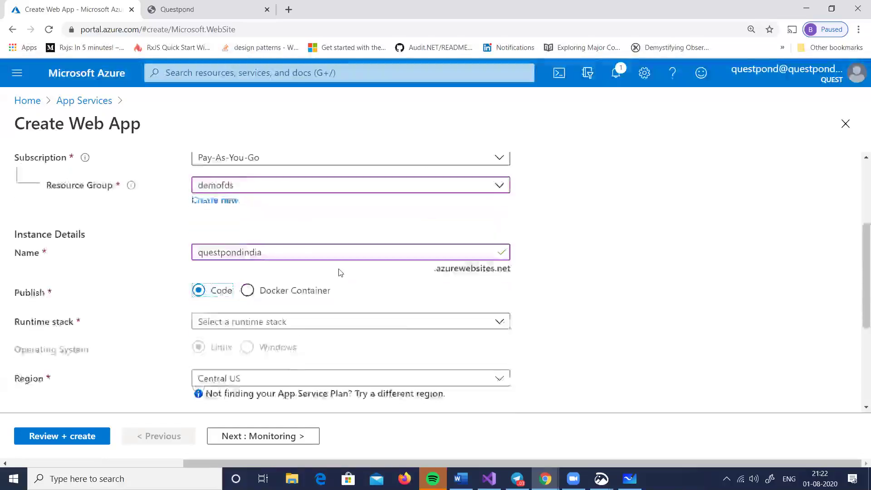
click(247, 249)
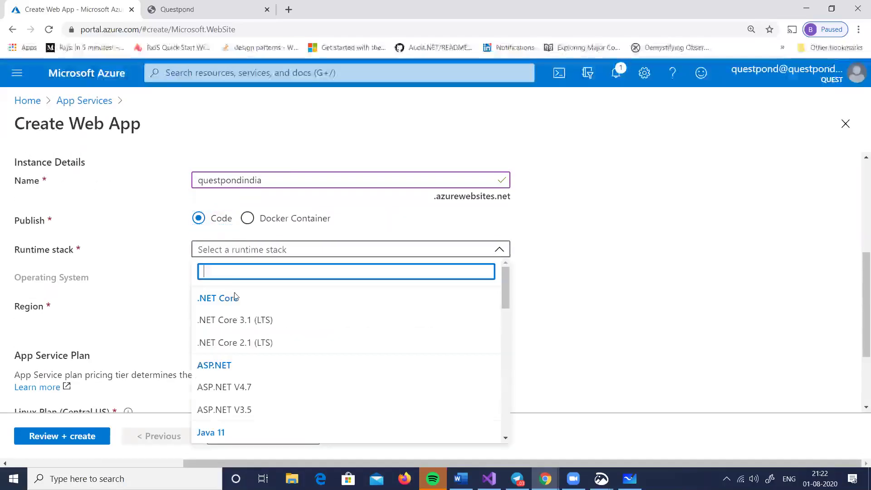
click(229, 322)
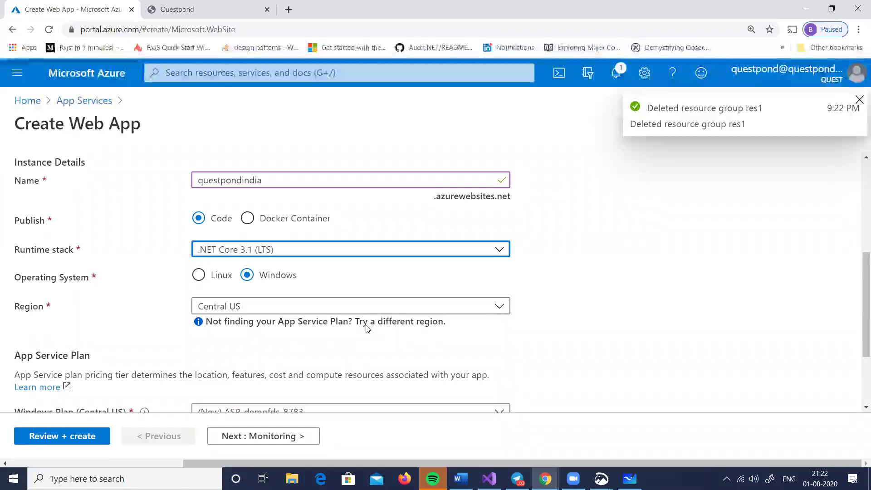
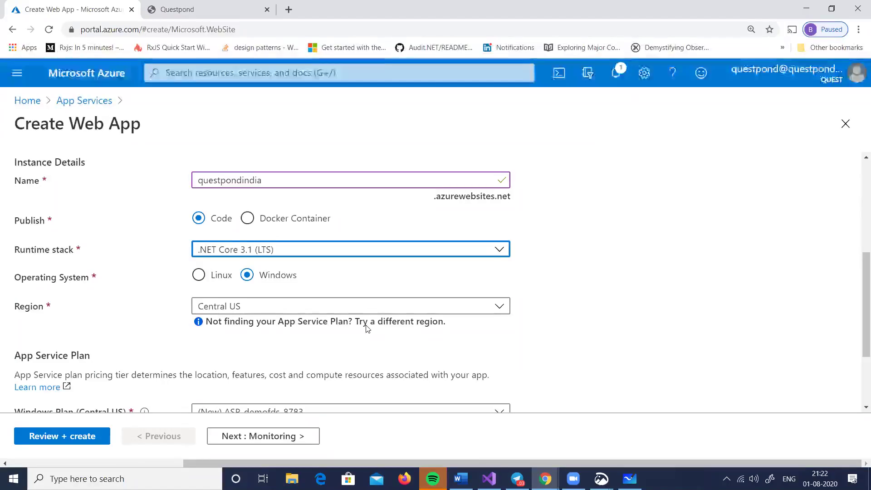
Set the web app's region to South India
scroll(359, 288, down, 3)
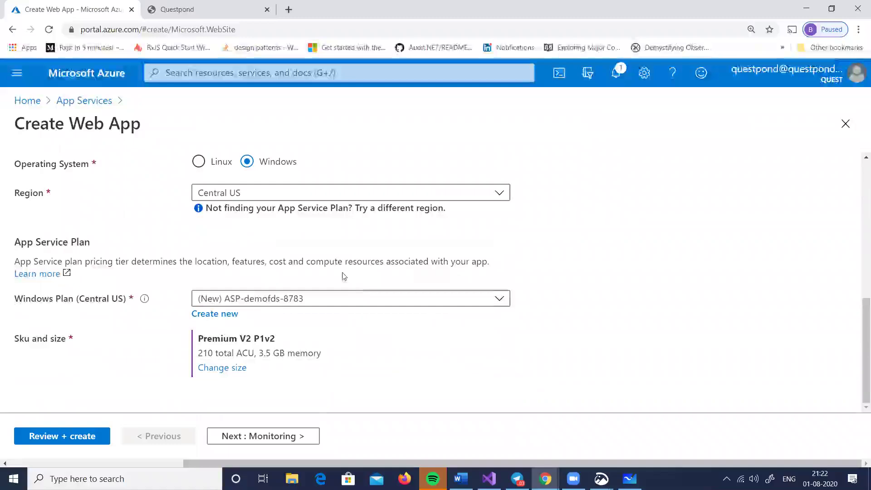
scroll(342, 274, up, 1)
scroll(328, 308, down, 4)
scroll(326, 307, down, 3)
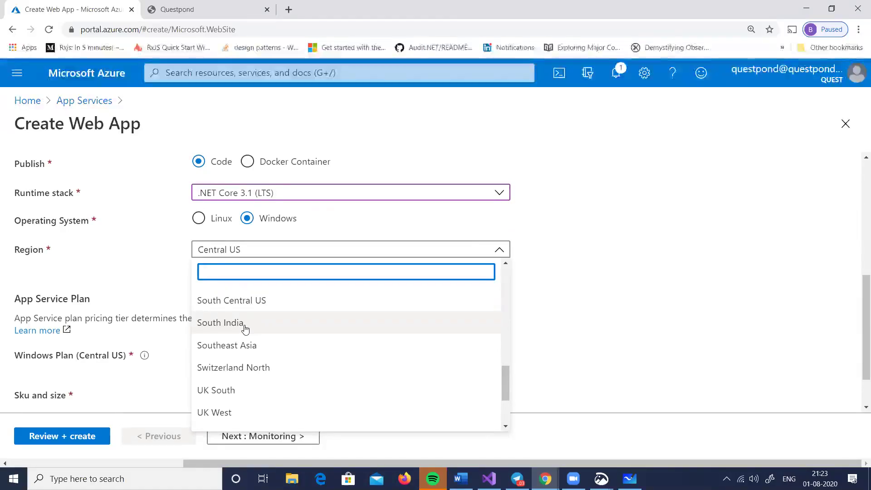
click(244, 324)
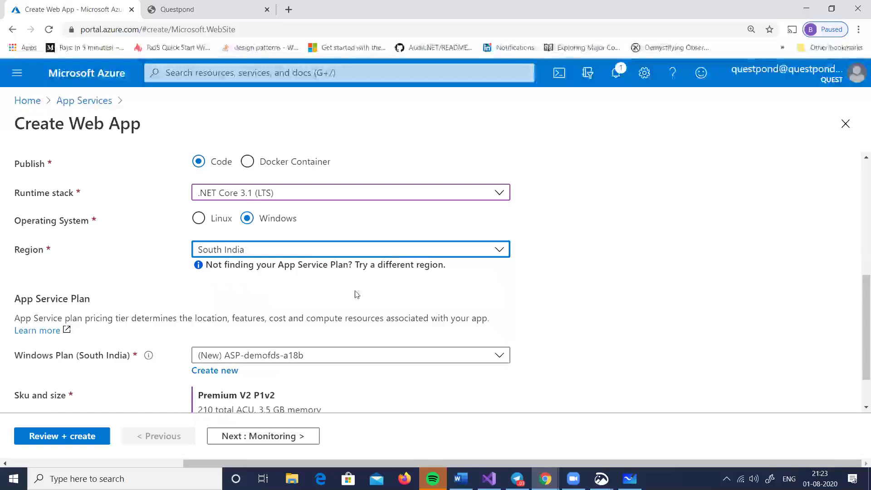
Change the South India plan's size to the Dev / Test tier F1
scroll(370, 292, down, 1)
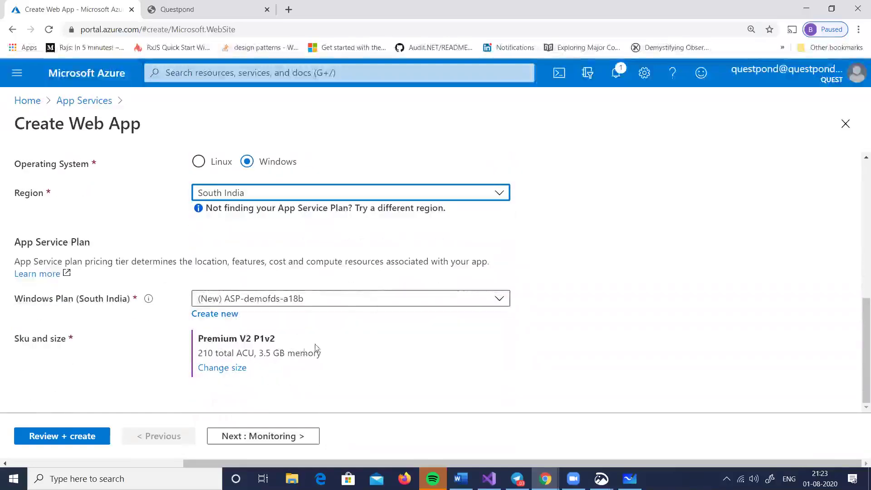
click(221, 369)
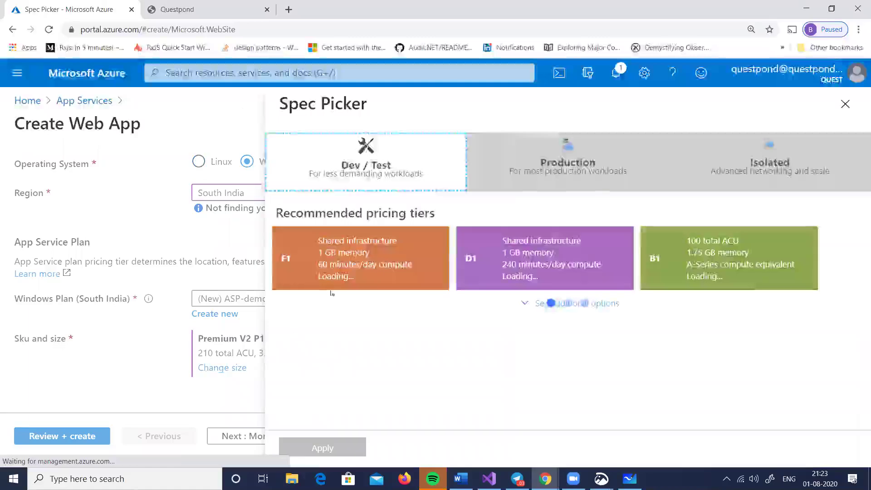
click(361, 168)
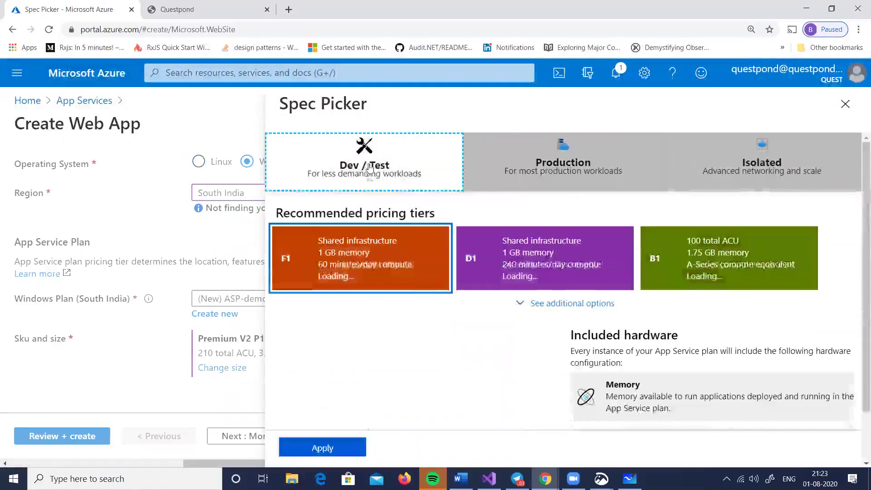
click(359, 270)
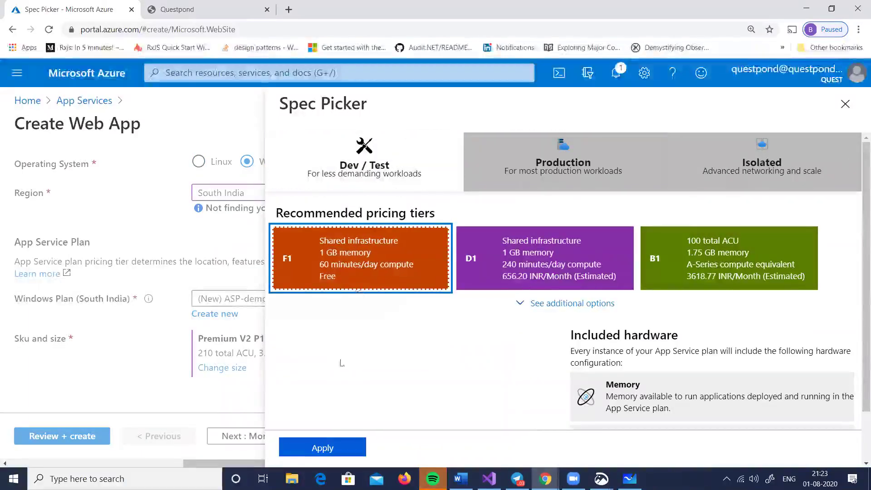
click(323, 454)
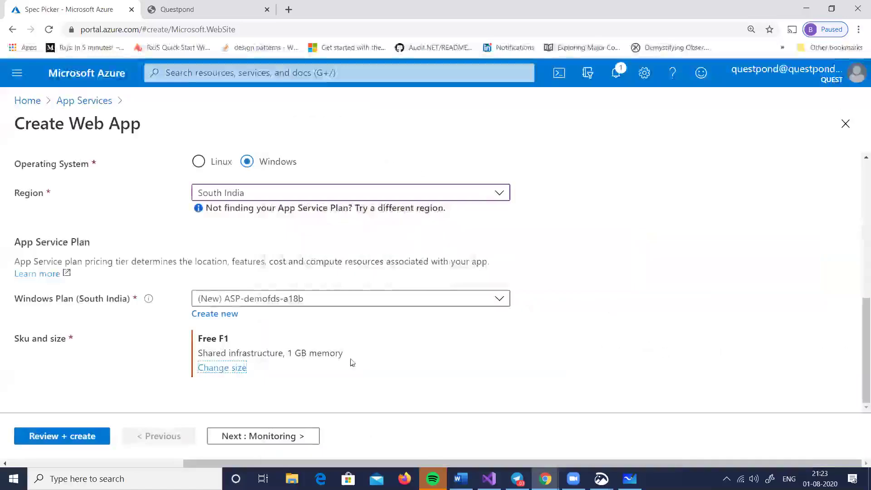
Review the questpondindia web app and create it
click(305, 299)
click(263, 347)
click(43, 438)
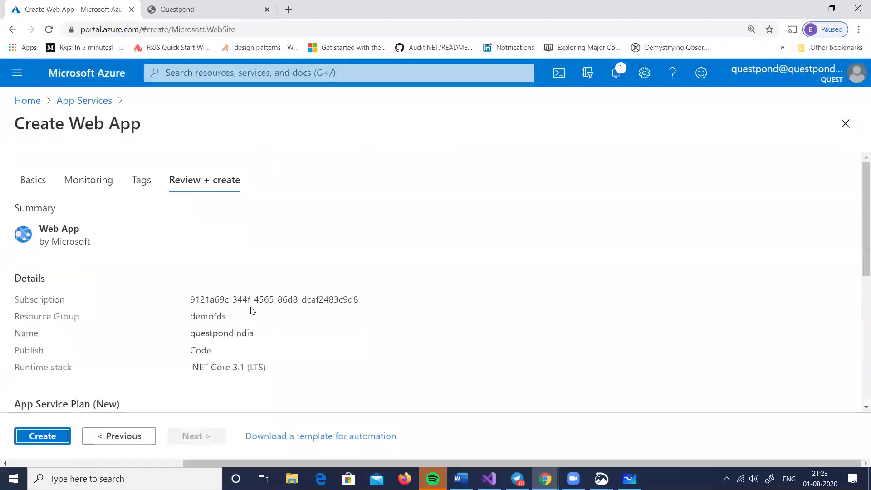
click(46, 433)
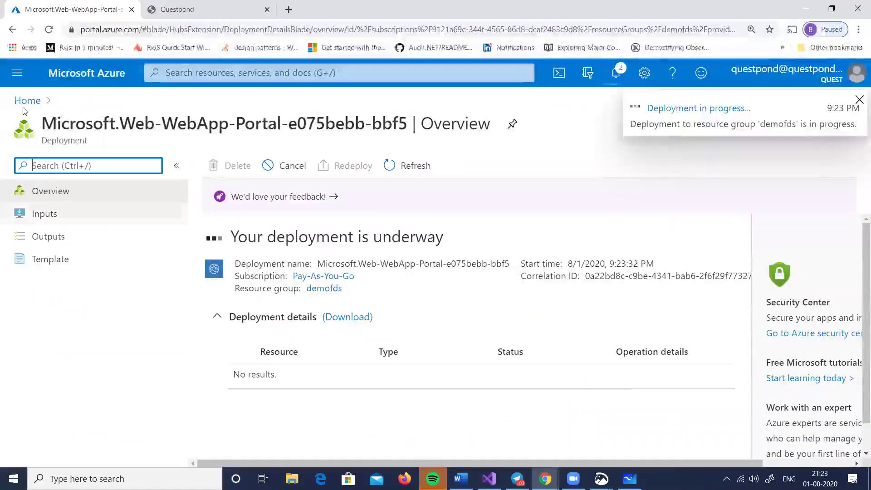
Search the portal for "front", open Front Doors and start creating a Front Door
click(181, 71)
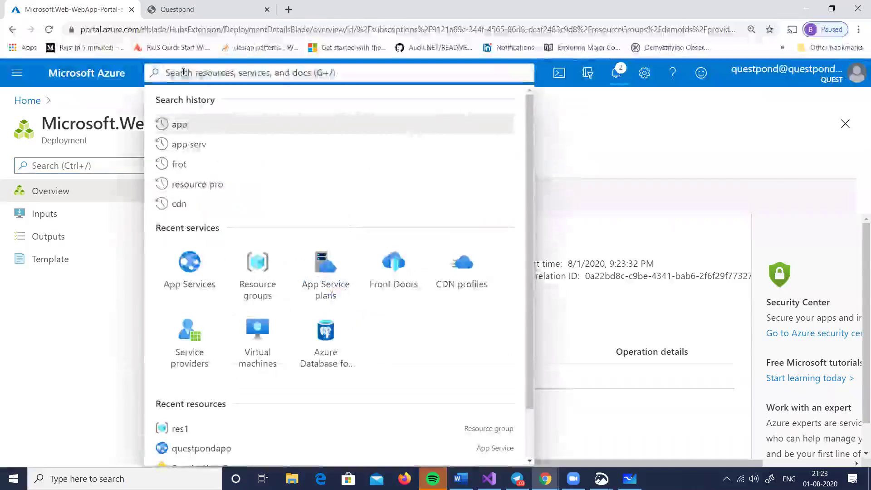
text(front)
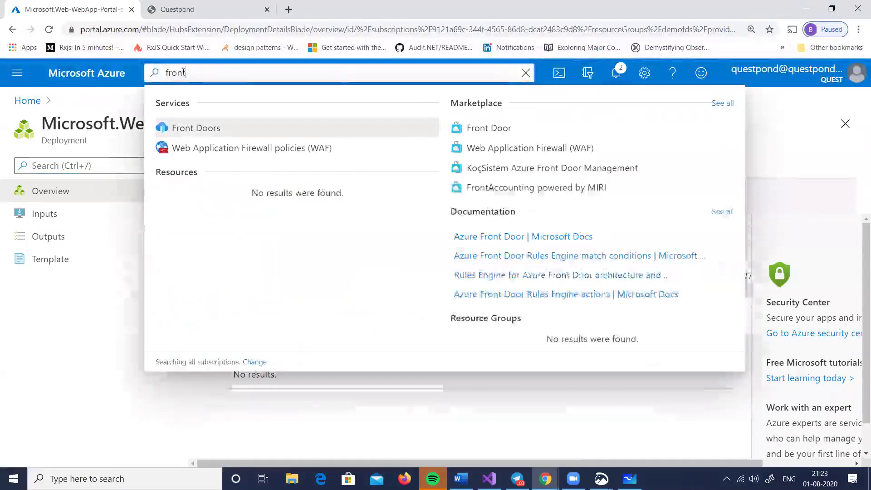
click(187, 129)
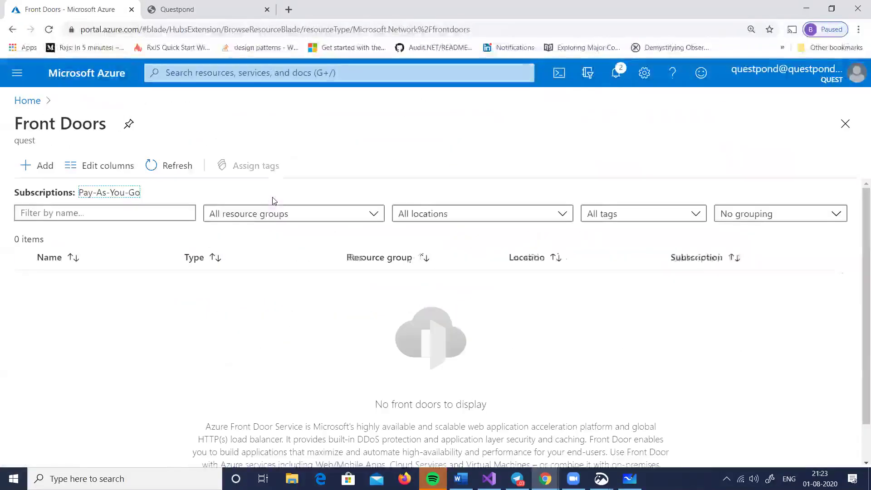
click(46, 166)
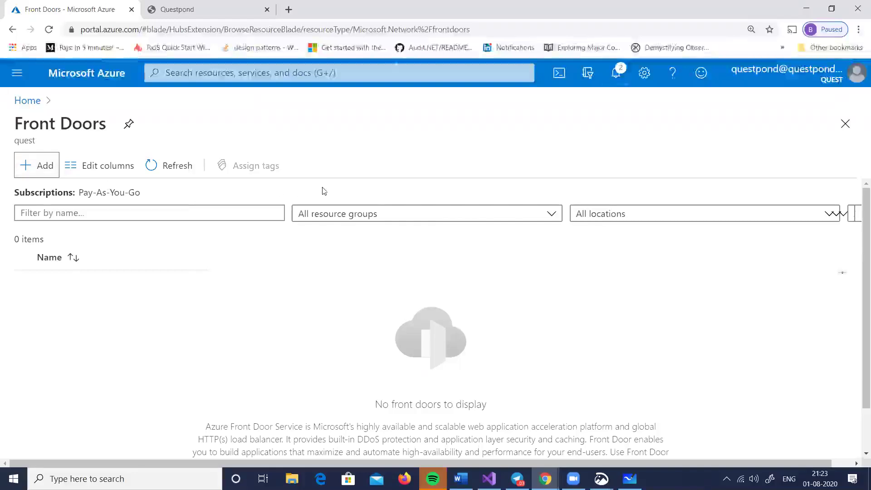
Assign the Front Door to resource group demofds and open its configuration settings
scroll(336, 317, down, 1)
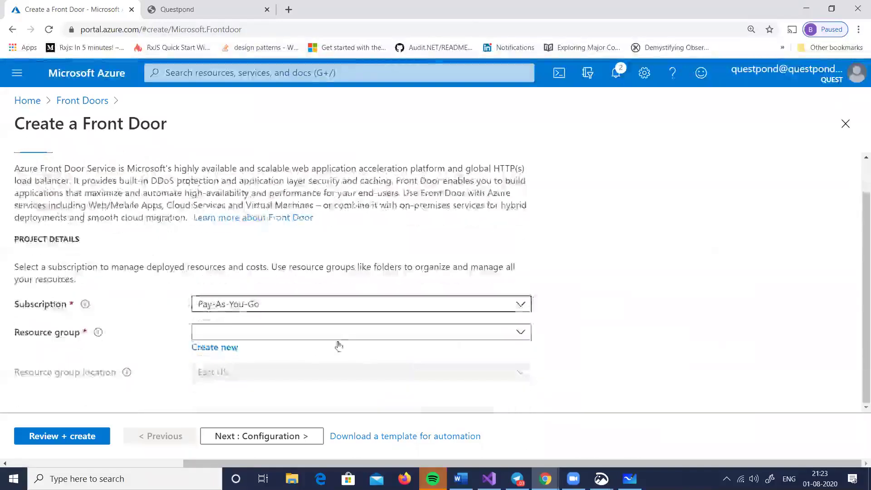
click(339, 333)
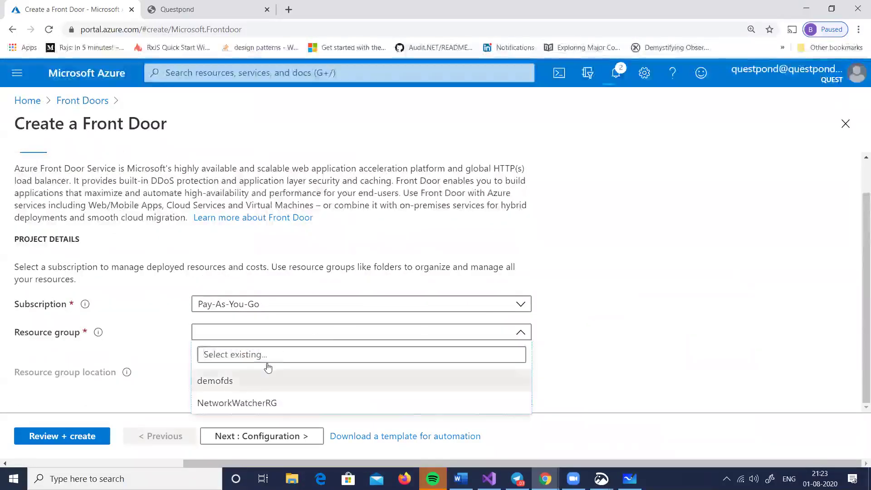
click(236, 380)
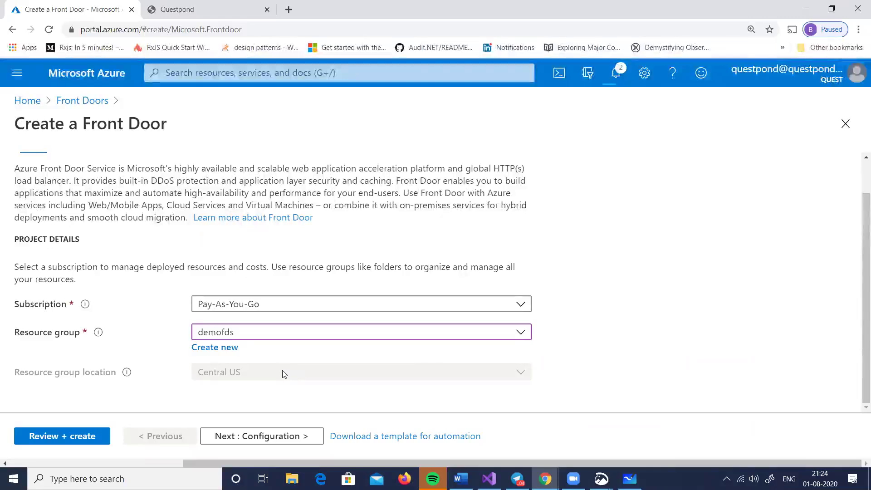
scroll(118, 227, up, 1)
click(95, 181)
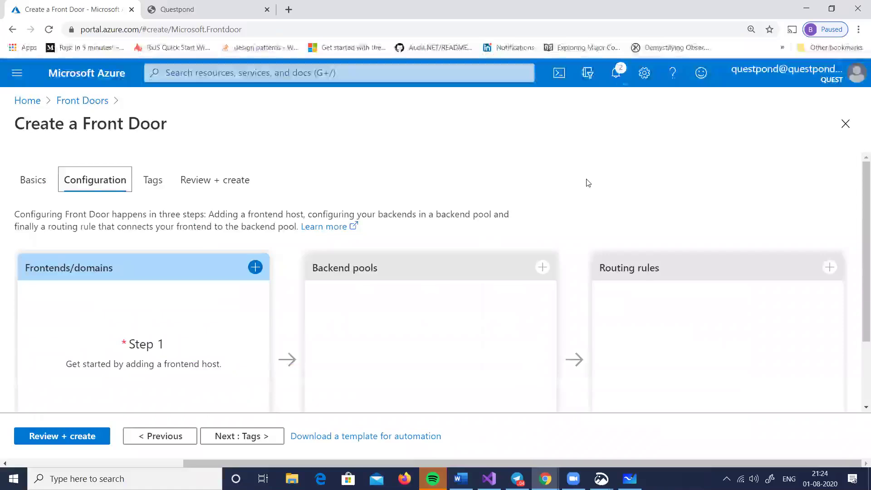
Take a full-screen snip of the Front Door configuration, write "URL" under Frontends/domains and underline "host" in the hint text
scroll(588, 182, down, 1)
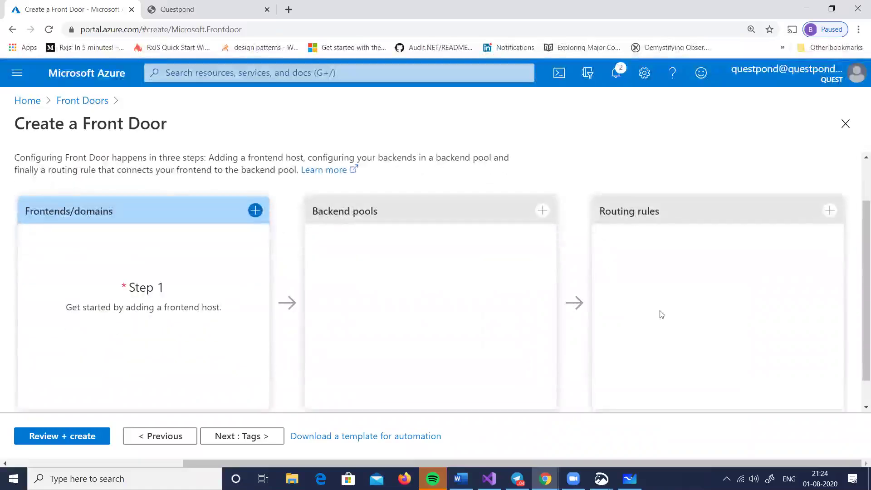
click(770, 479)
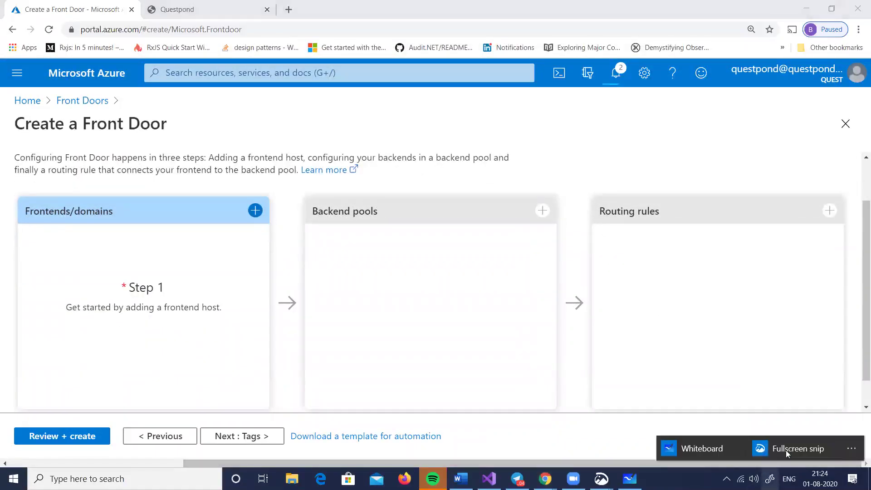
click(786, 449)
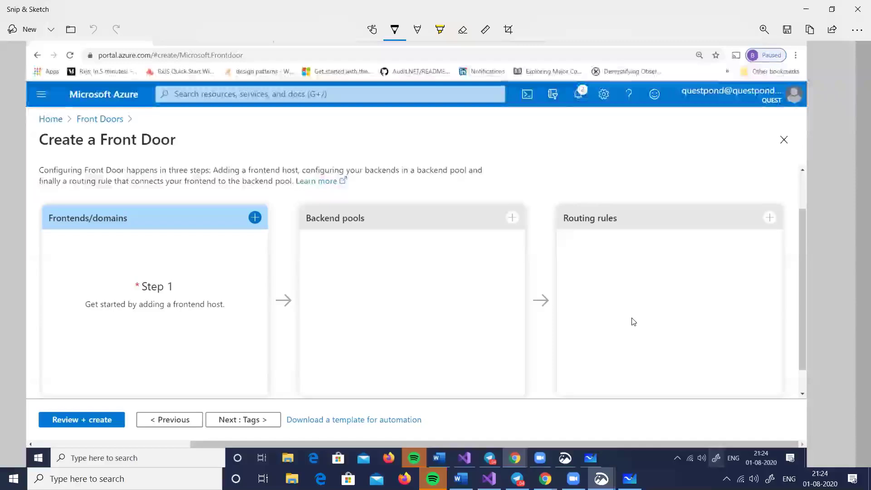
mouse_move(94, 249)
mouse_down()
mouse_move(123, 265)
mouse_move(141, 260)
mouse_up()
drag(187, 311, 225, 312)
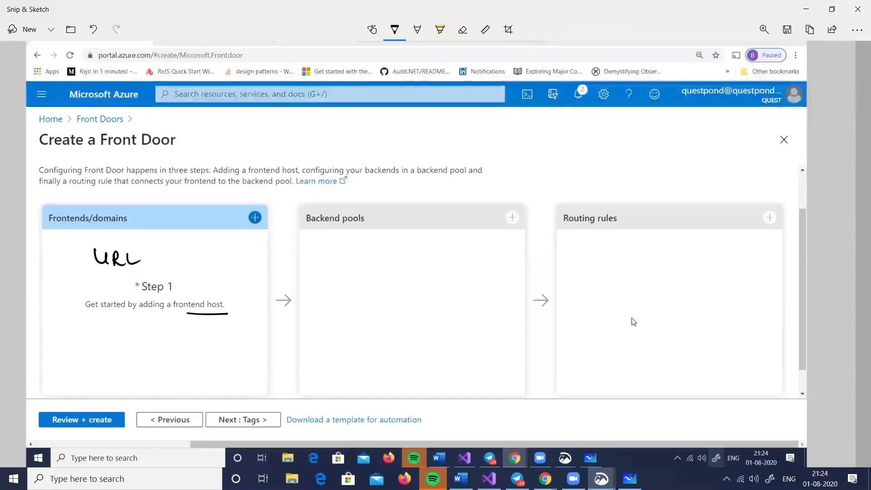
Handwrite two arrows under Backend pools on the snip, one labelled India and the other US
mouse_move(349, 247)
mouse_down()
mouse_move(349, 253)
mouse_move(398, 241)
mouse_up()
drag(342, 284, 346, 295)
drag(359, 284, 370, 283)
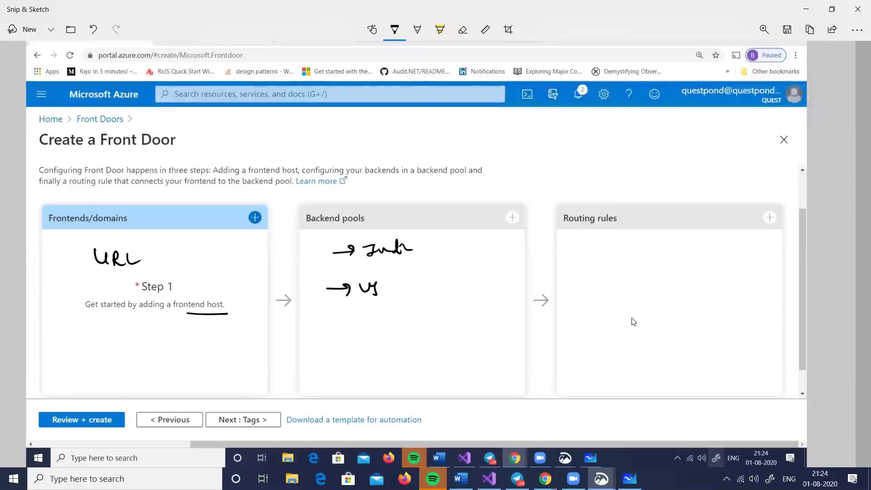
Draw a connecting line between URL and India, mark a tick and a cross under Routing rules, and close the snip
drag(170, 263, 324, 251)
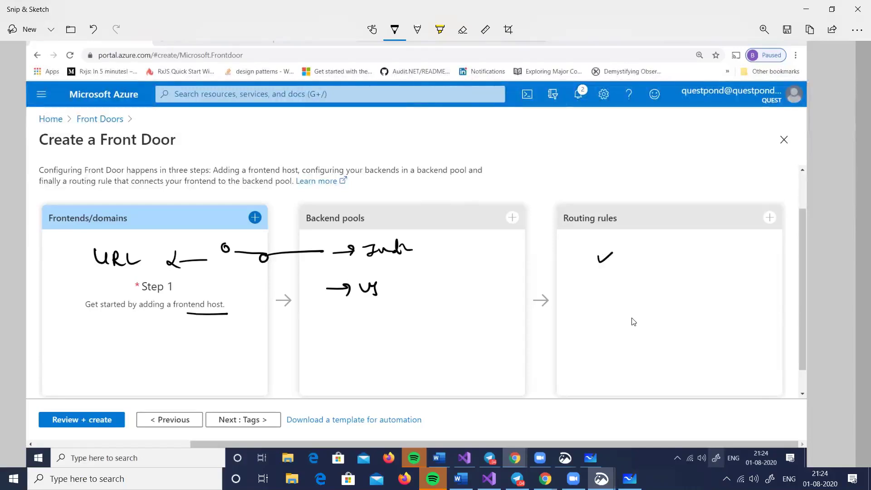
drag(615, 273, 599, 295)
drag(597, 280, 619, 299)
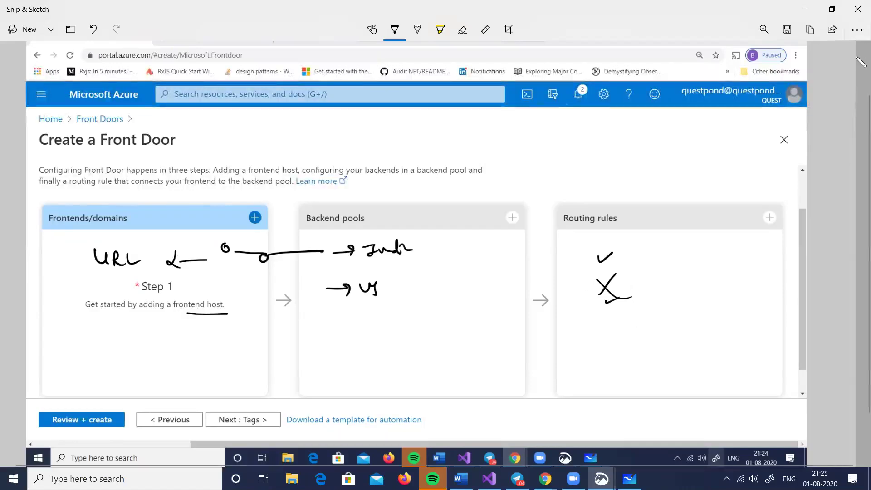
click(857, 9)
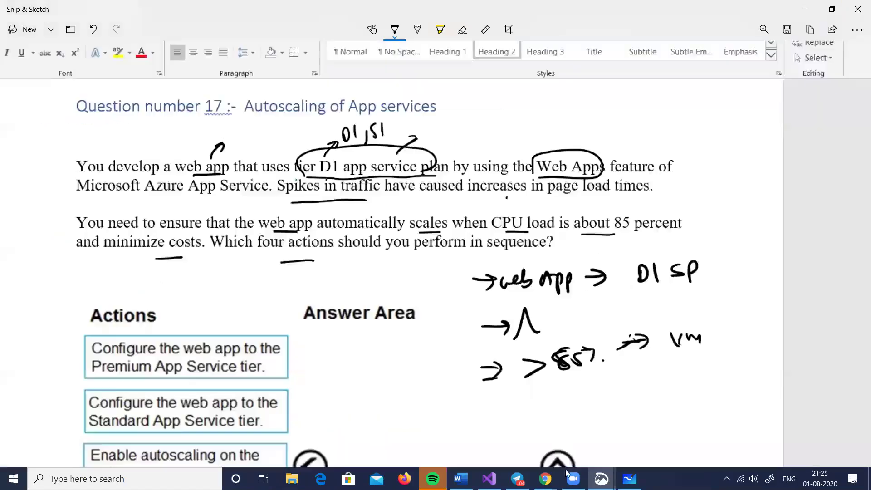
Switch back to the Azure portal in Chrome and start a frontend host with the host name questpondfd
mouse_move(545, 478)
click(422, 399)
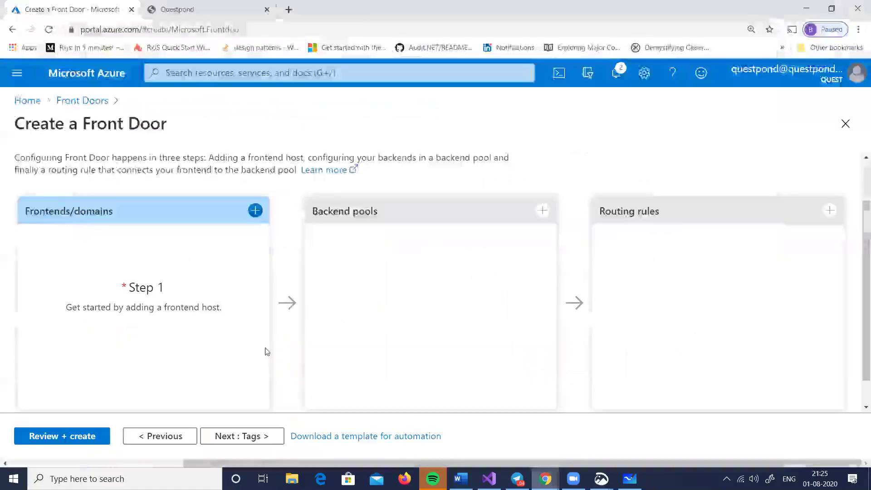
click(255, 210)
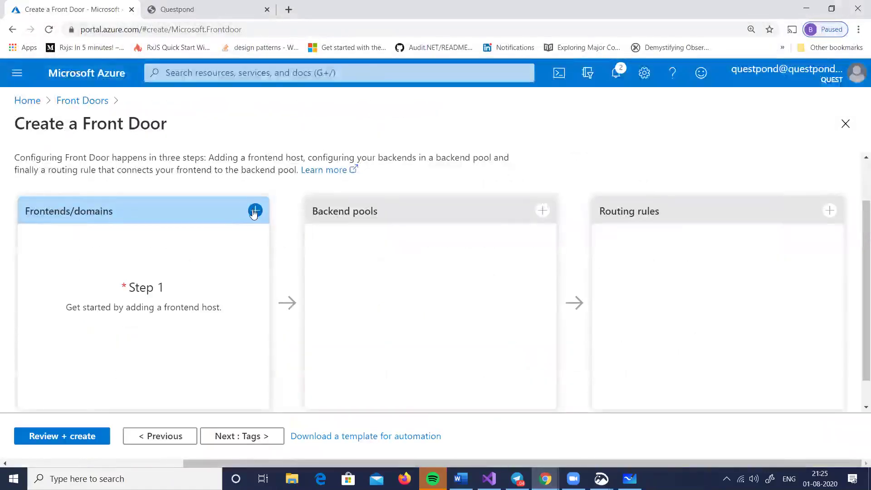
click(525, 204)
text(questpo)
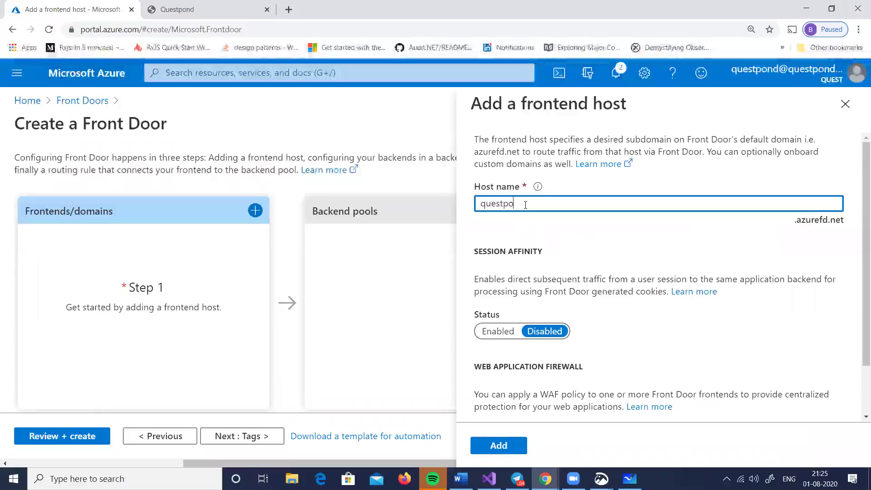
text(ndfr)
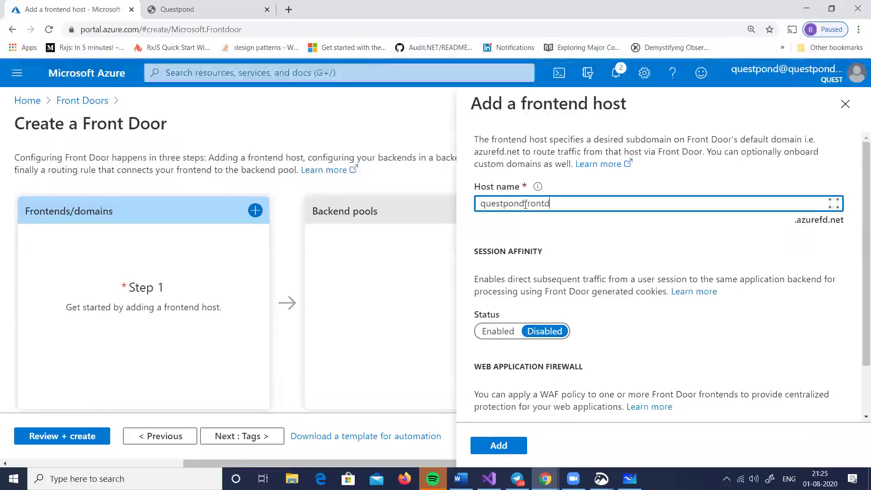
key(BackSpace)
text(d)
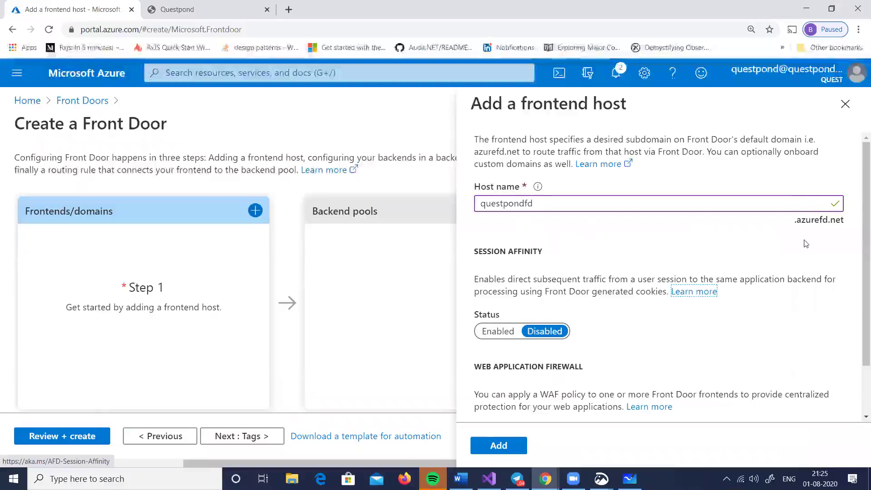
Try enabling the web application firewall and session affinity for the frontend host, and set both back to Disabled
scroll(758, 270, down, 1)
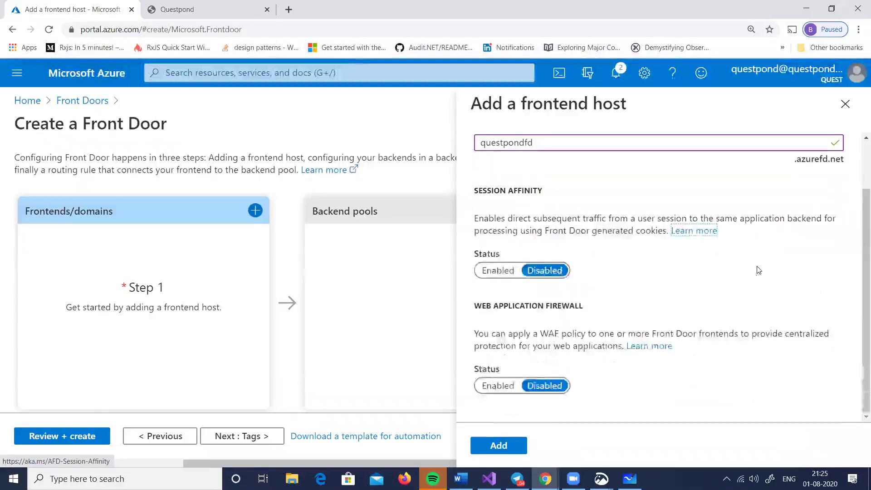
triple_click(537, 304)
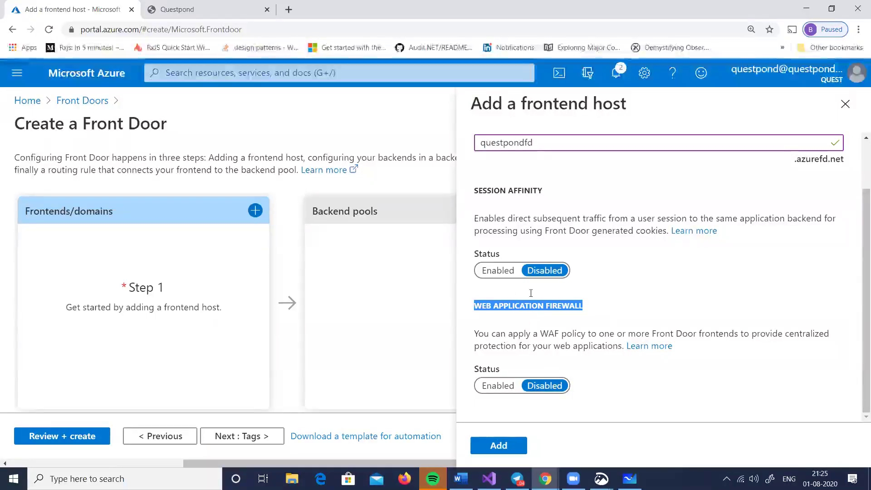
click(499, 386)
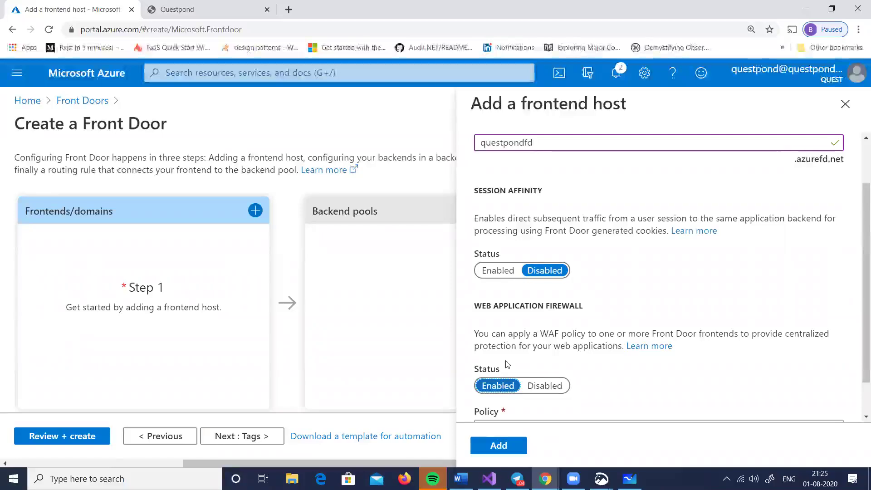
click(503, 274)
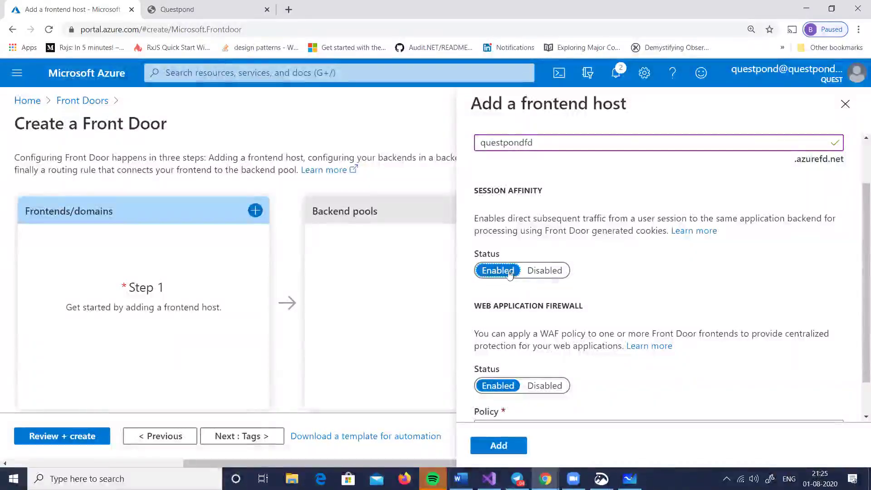
click(537, 275)
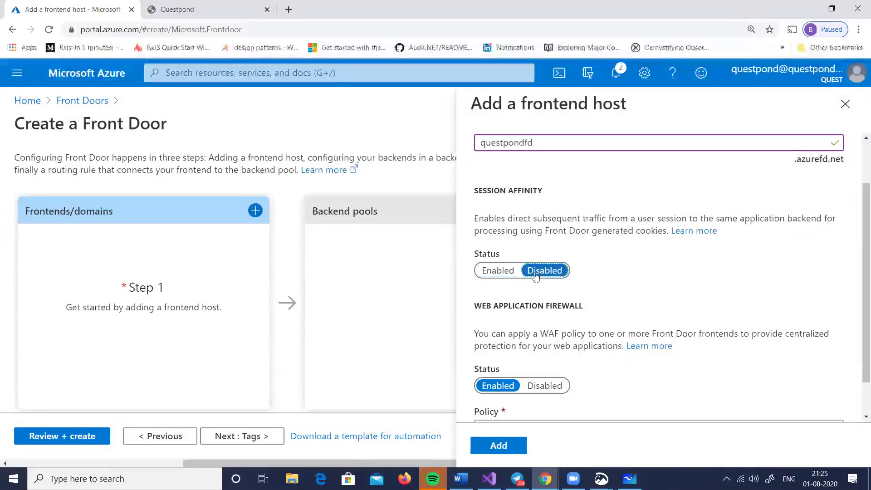
click(553, 385)
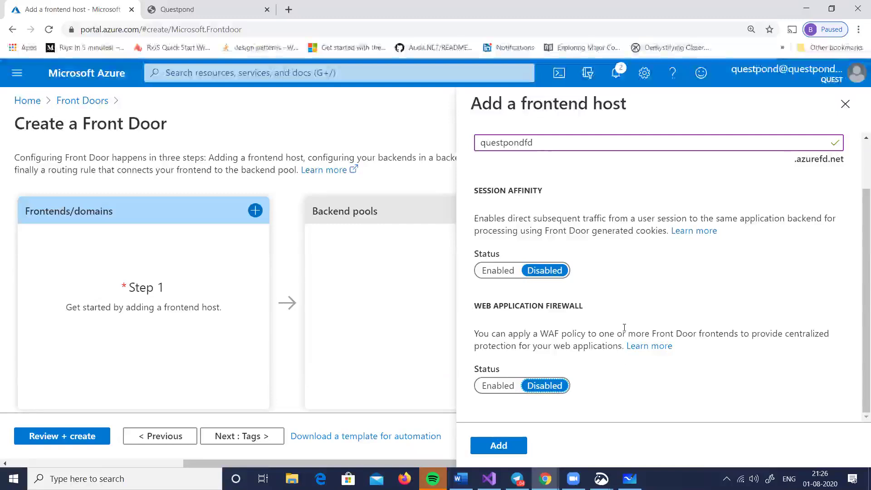
Add the questpondfd frontend host and start a backend pool named backendpool
click(480, 452)
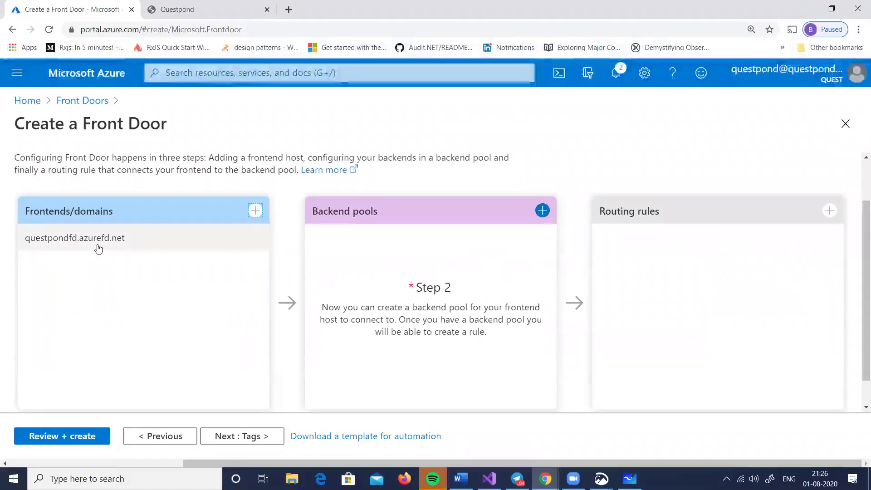
click(542, 210)
click(519, 184)
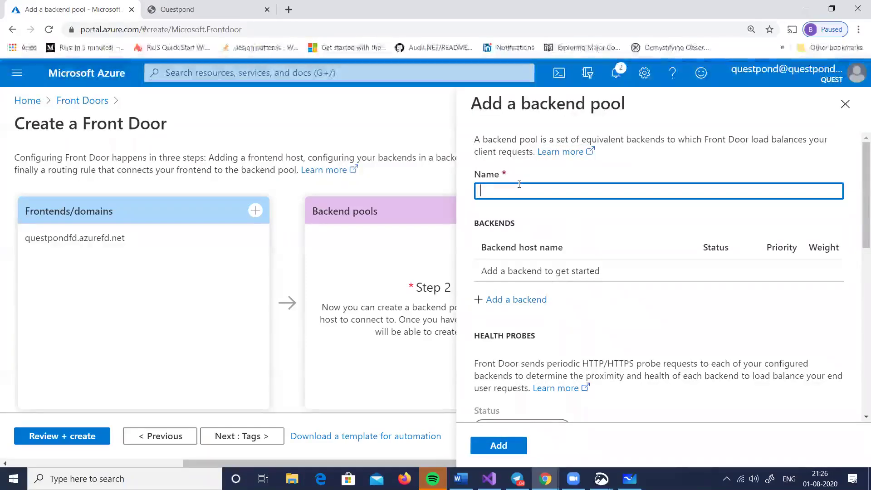
text(backendpool)
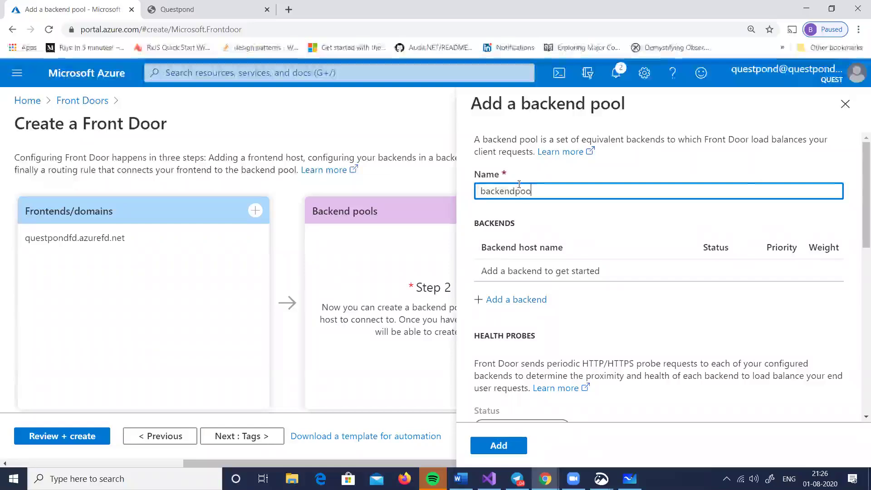
Add an App service backend with host name questpondindia.azurewebsites.net to the backend pool
click(521, 297)
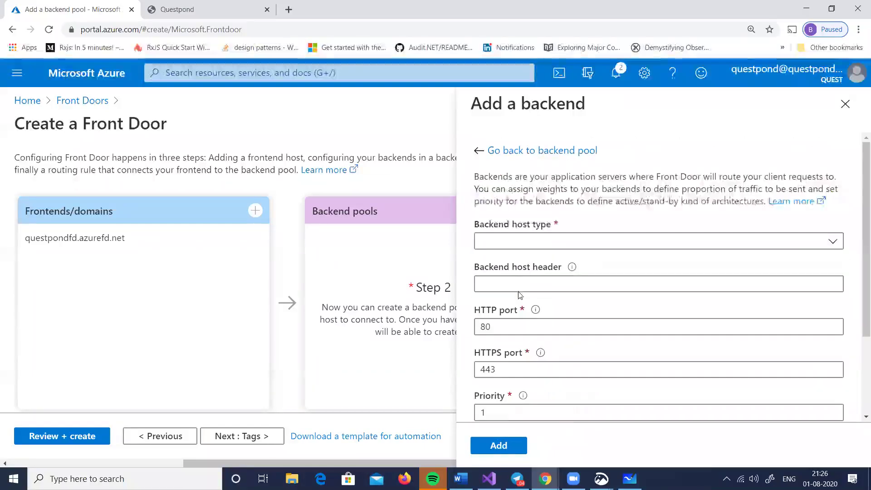
click(723, 248)
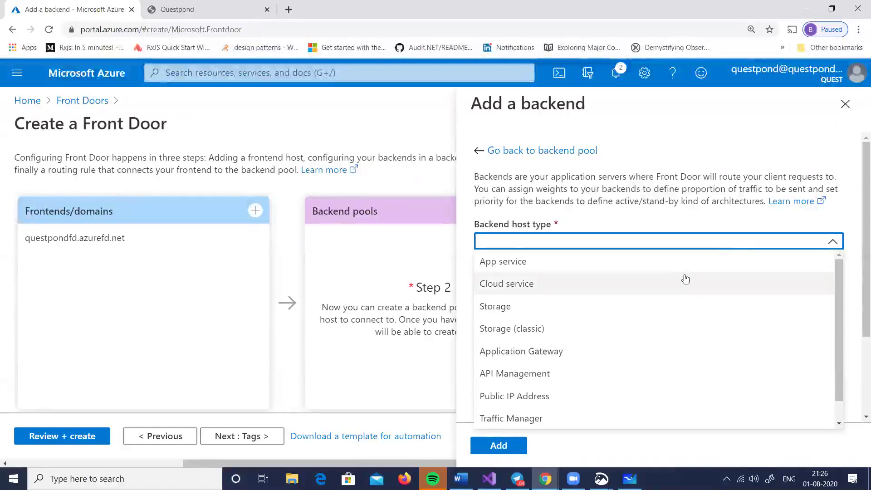
scroll(670, 278, down, 1)
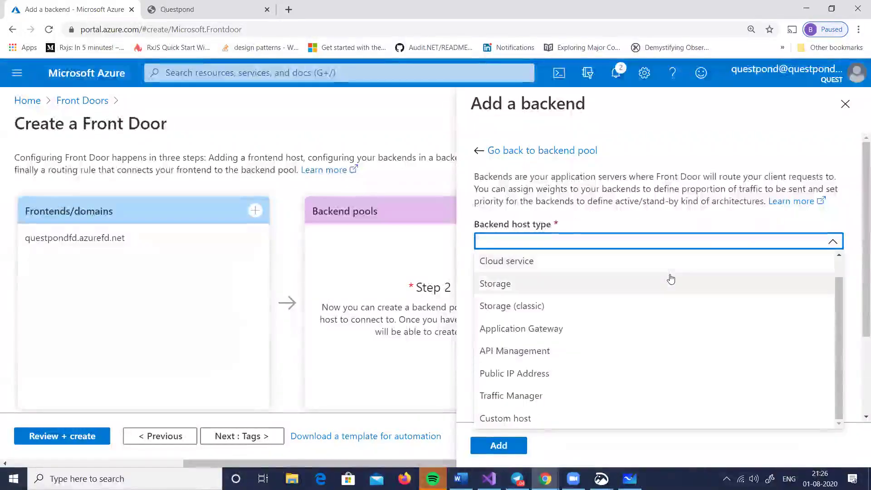
scroll(671, 278, up, 1)
click(518, 272)
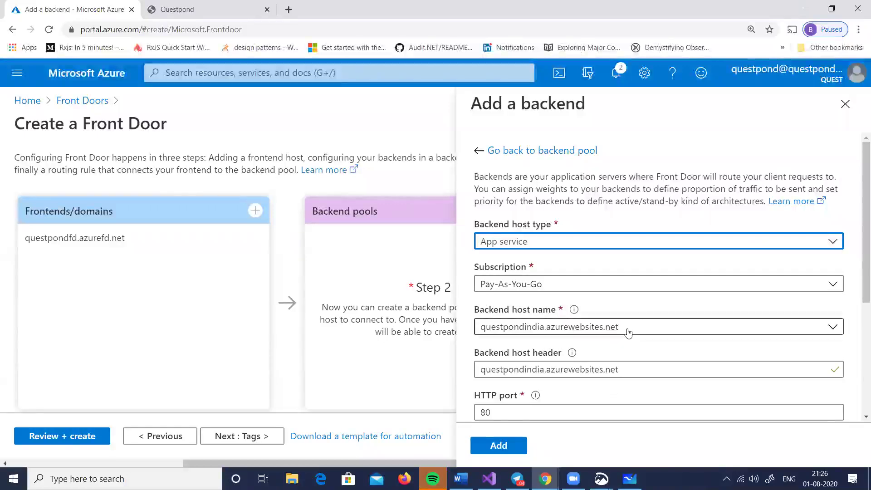
scroll(628, 330, down, 1)
scroll(627, 318, down, 3)
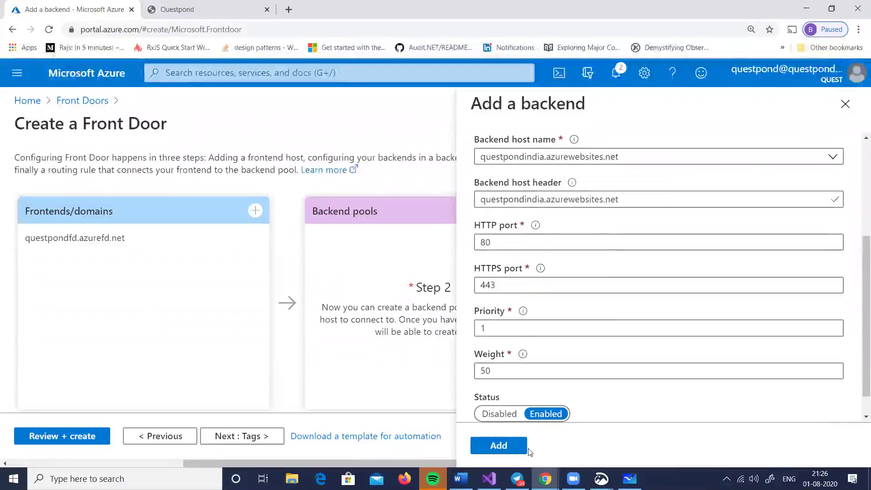
click(512, 448)
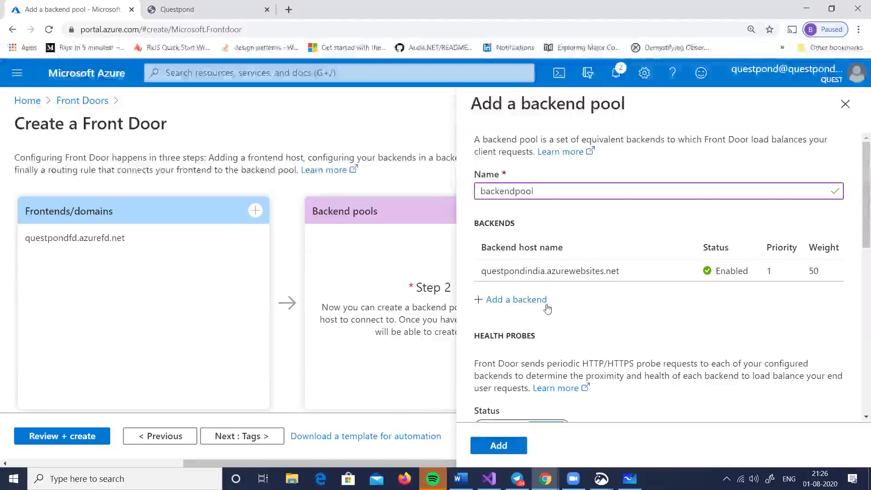
Check which App service host names are available for a second backend in the pool, without adding one
click(518, 300)
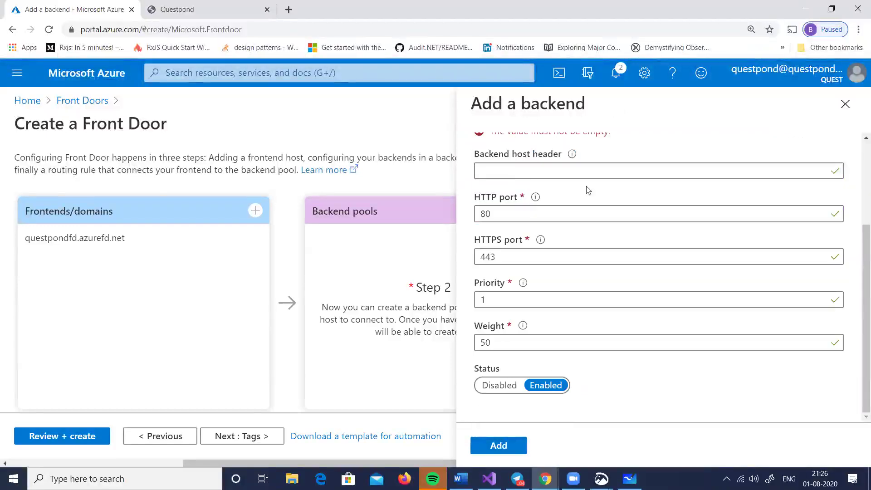
scroll(651, 220, up, 2)
click(701, 229)
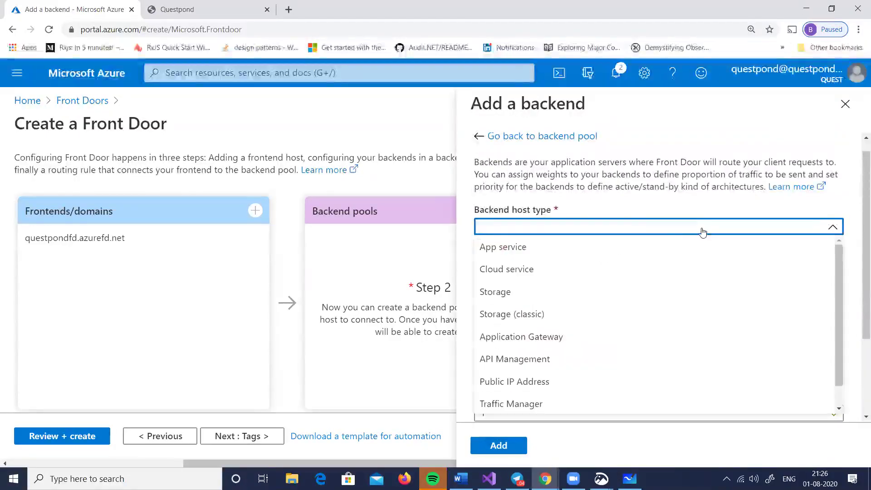
click(567, 247)
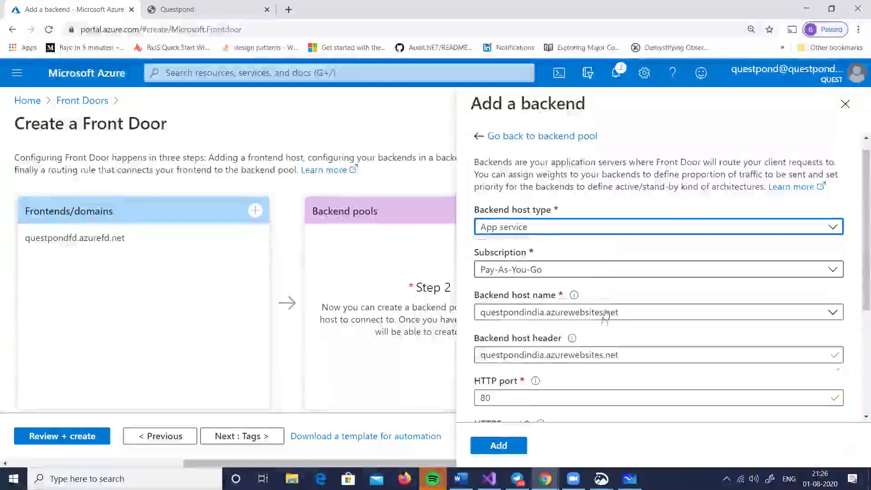
click(611, 316)
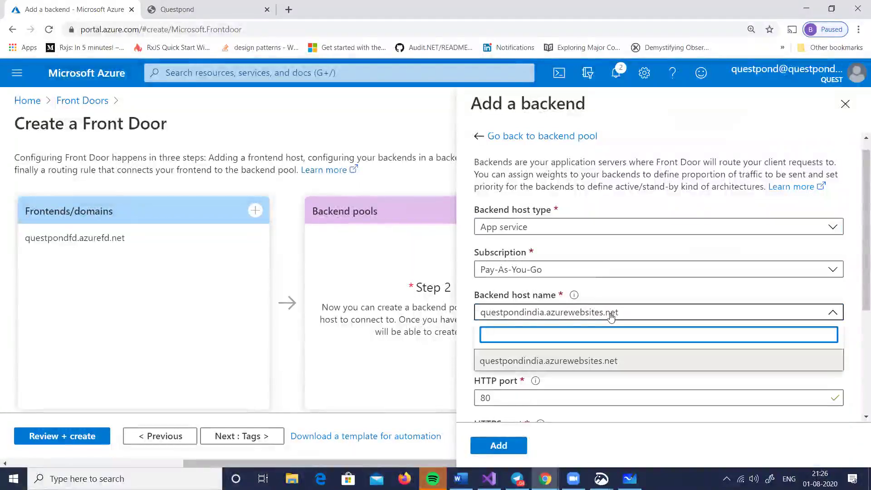
click(611, 316)
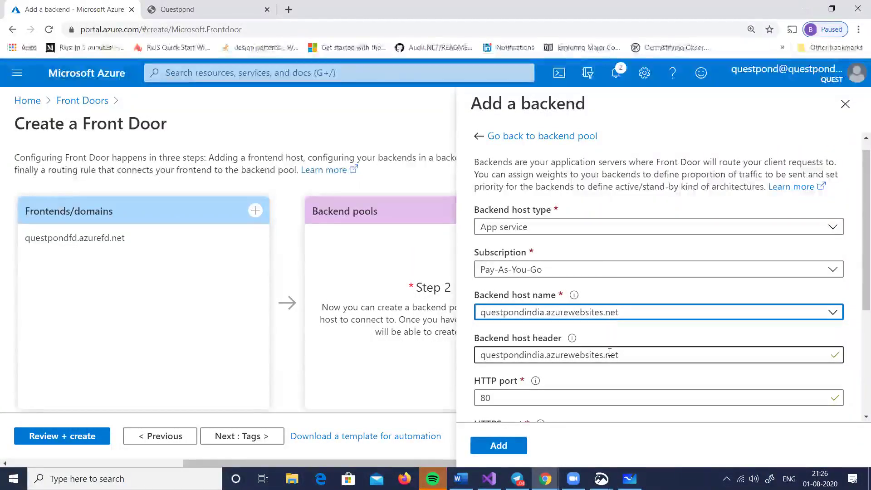
click(611, 313)
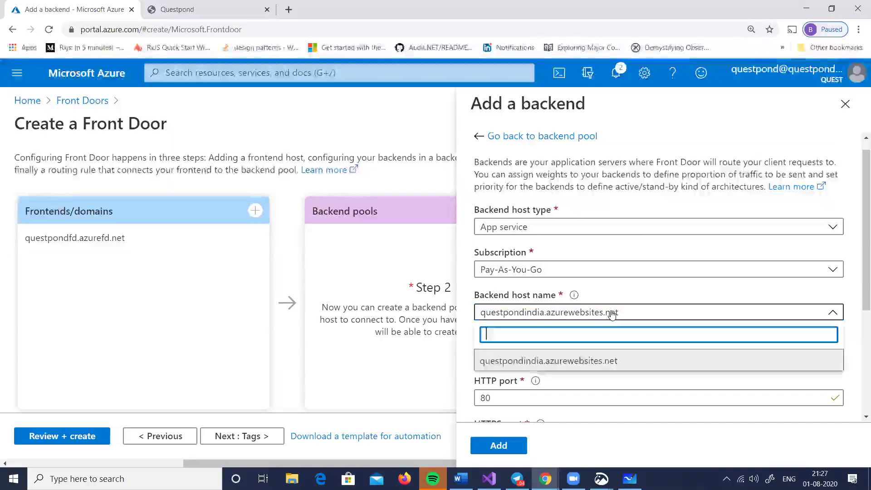
click(611, 314)
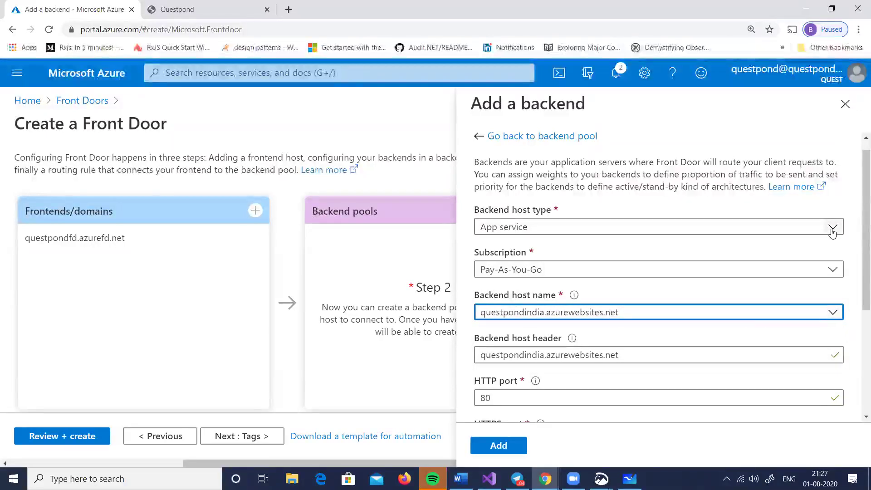
scroll(617, 358, down, 4)
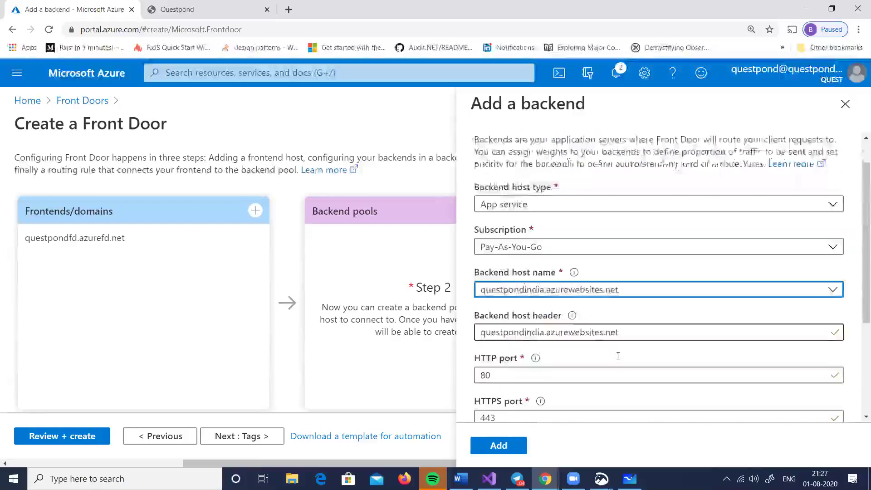
scroll(602, 354, up, 4)
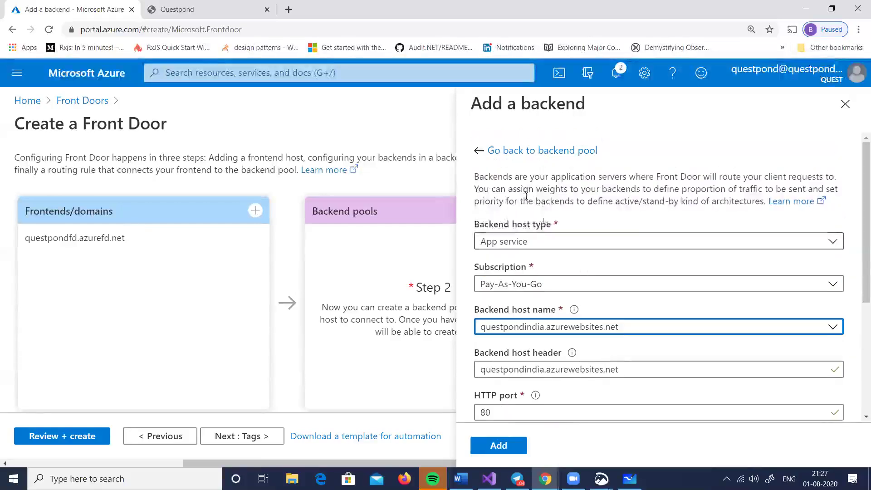
click(518, 152)
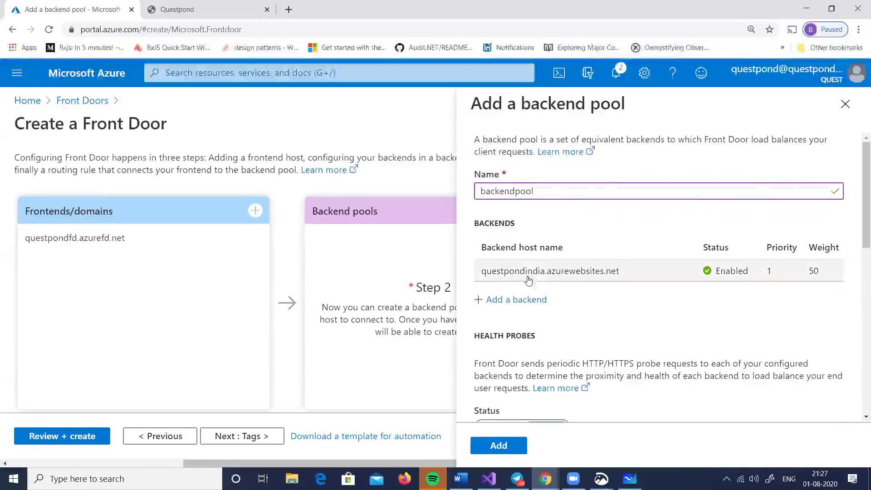
click(526, 299)
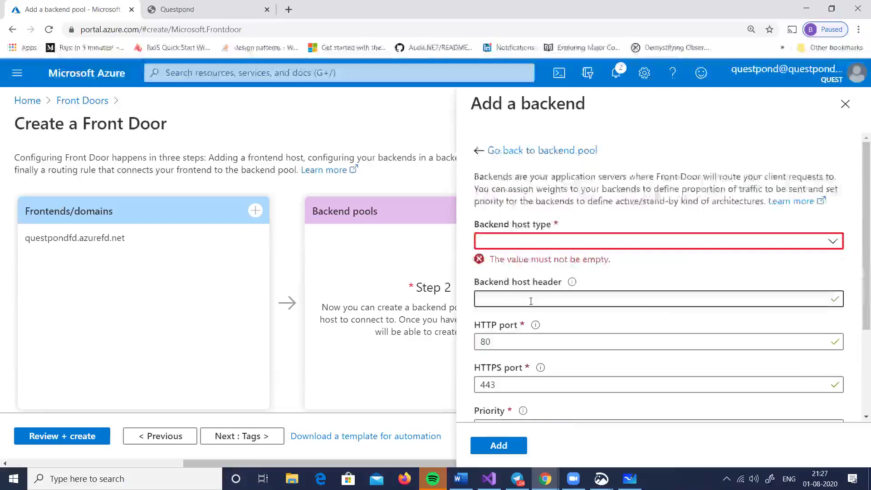
click(521, 245)
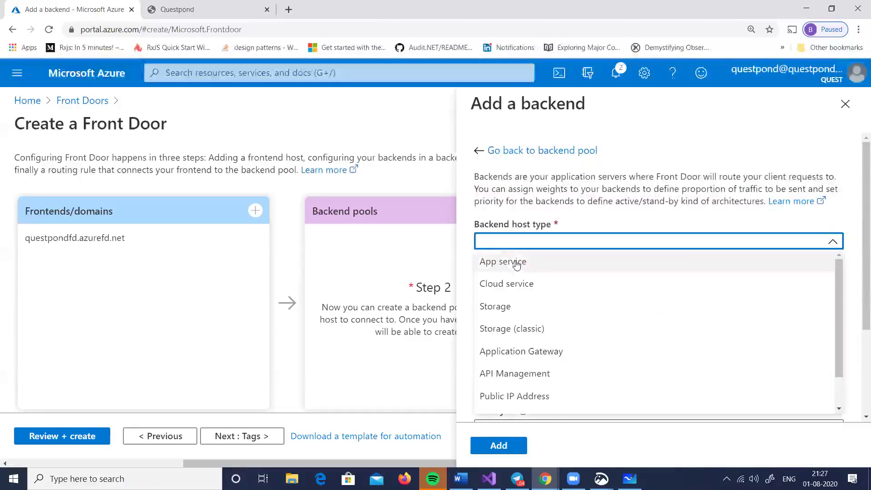
click(521, 272)
click(559, 330)
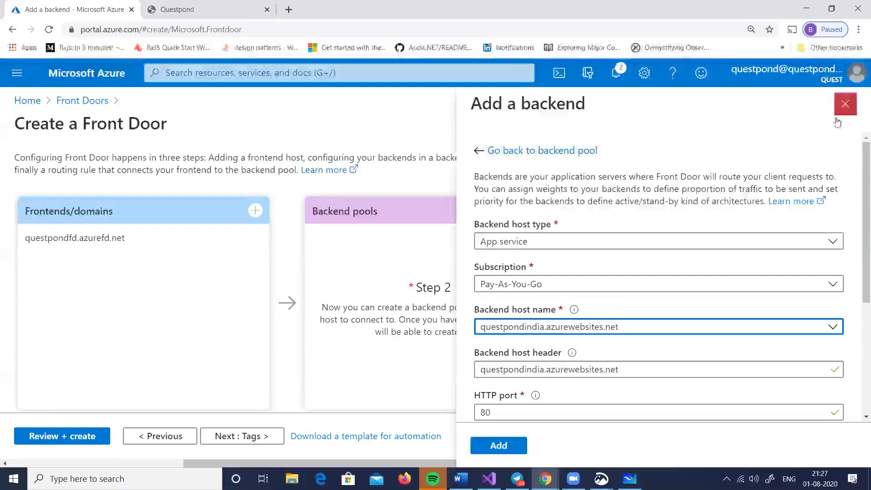
click(844, 104)
Review the deployment notifications and open the App Services list in a new browser tab
click(615, 73)
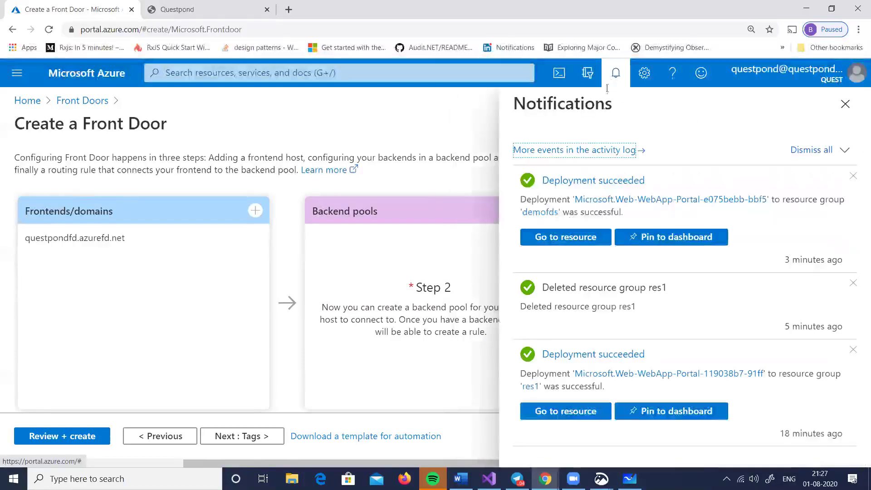
right_click(102, 82)
click(126, 91)
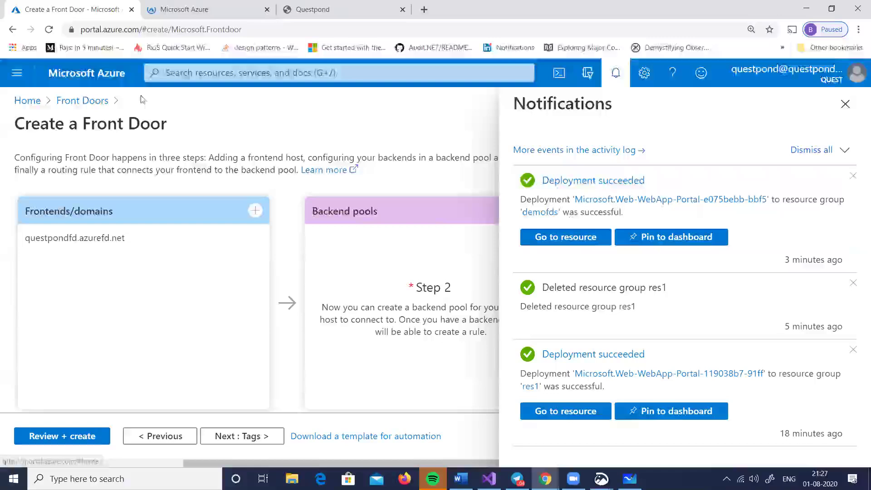
click(181, 10)
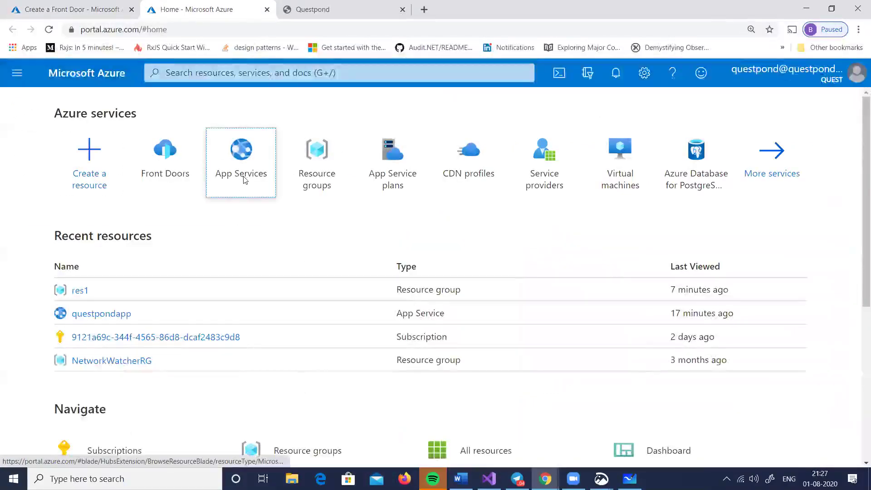
click(243, 178)
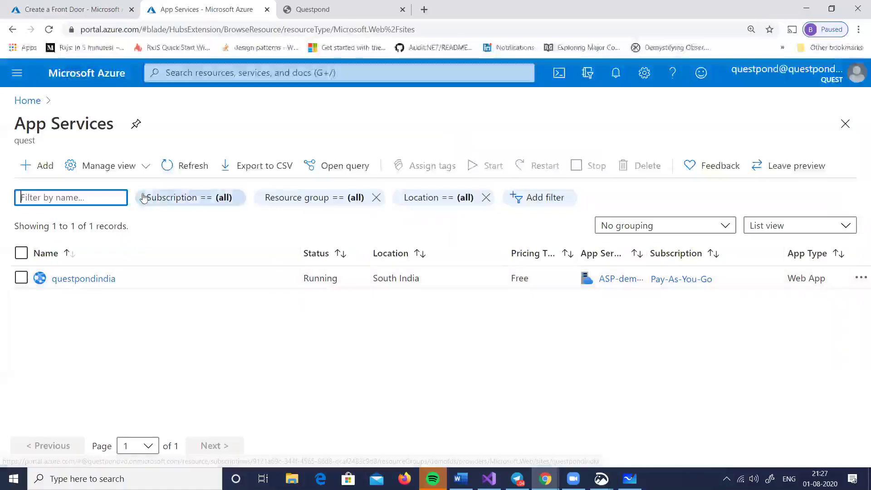
Refresh and reopen the App Services list, check the App Service plans, and return to the portal home
click(204, 169)
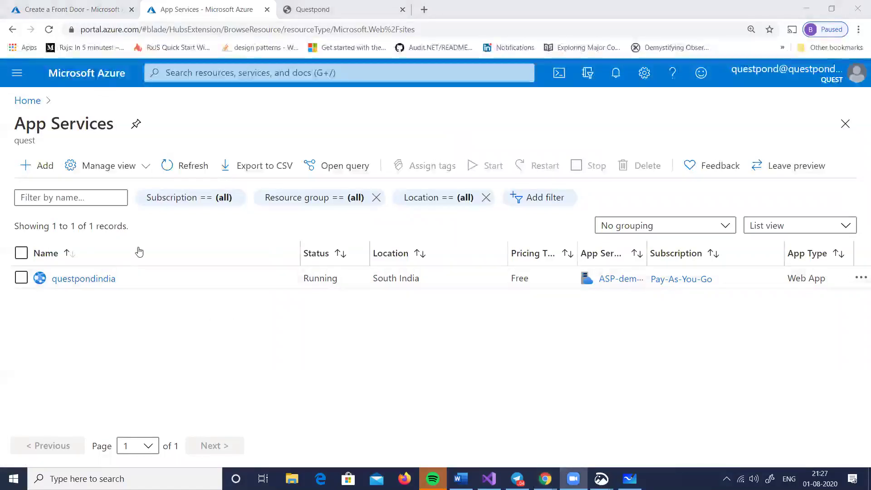
click(187, 176)
click(187, 176)
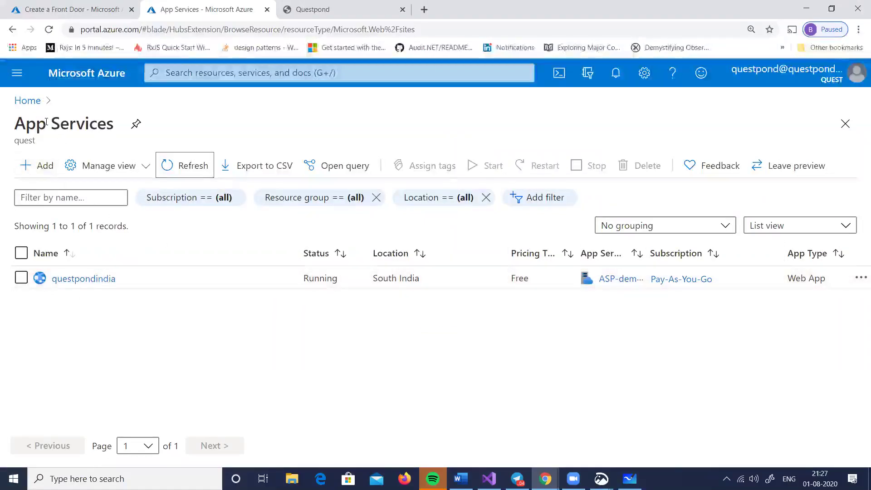
click(27, 100)
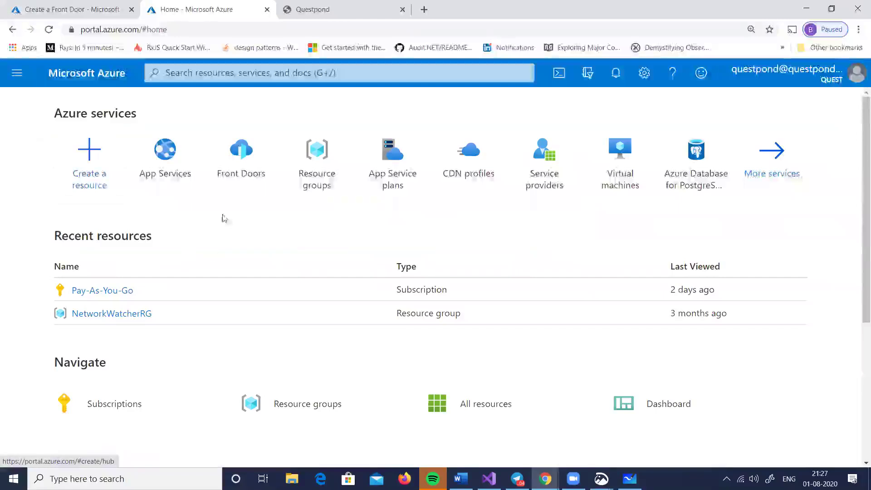
click(175, 174)
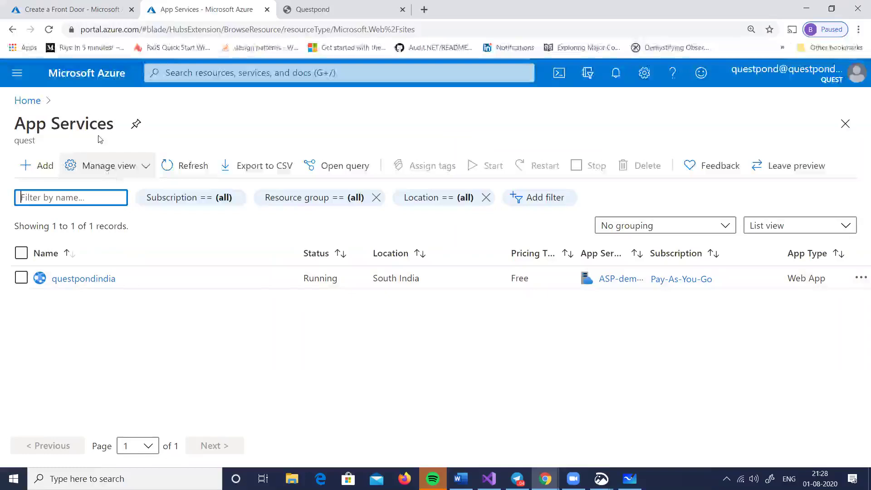
click(27, 101)
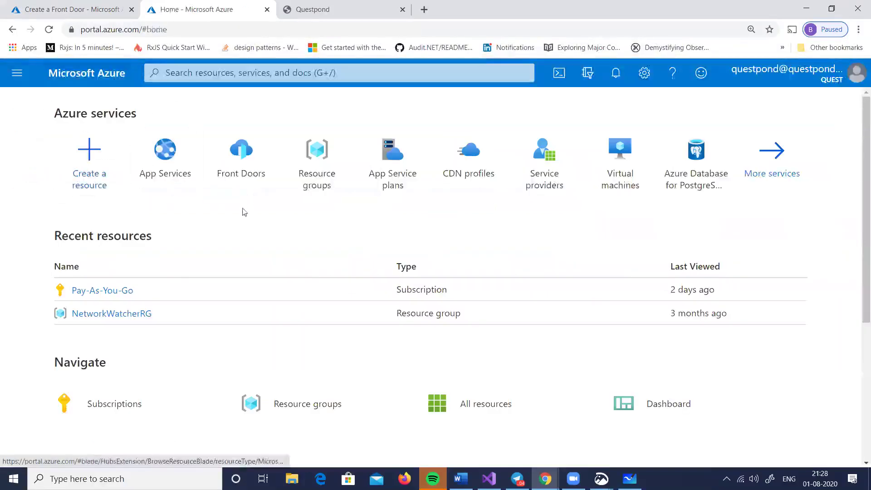
click(372, 193)
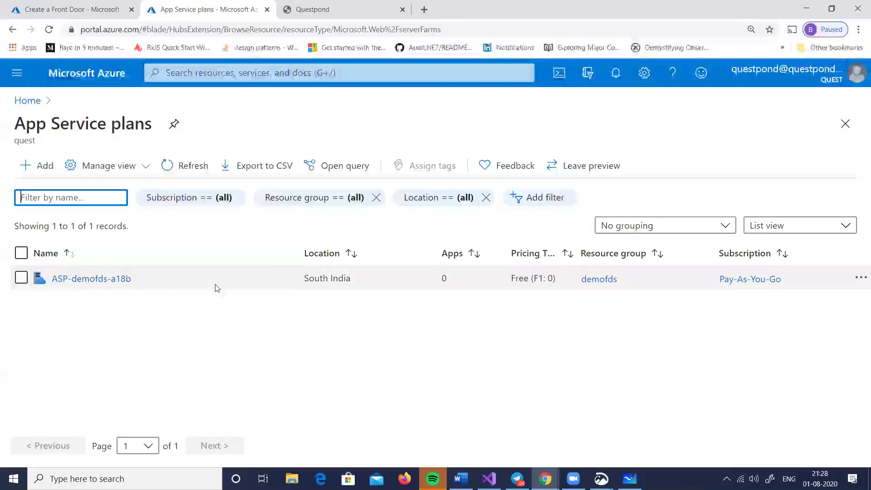
click(15, 104)
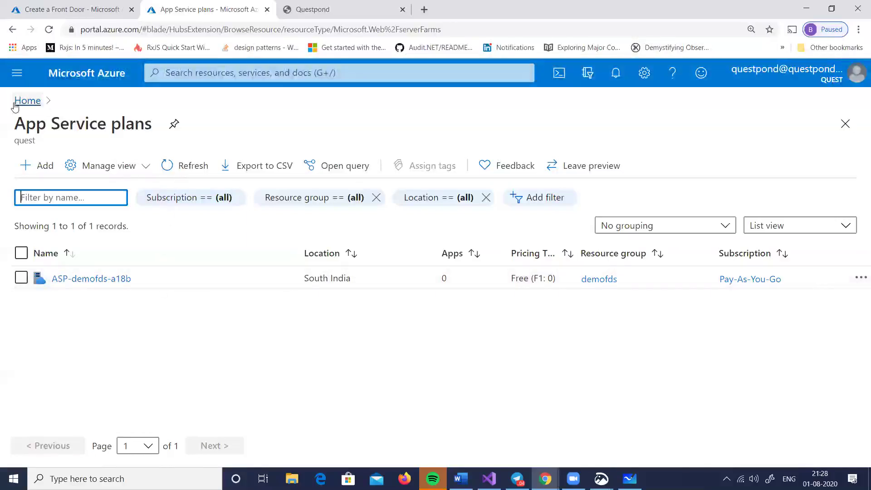
Search the portal for app, open App Services, and start creating a new web app
click(194, 75)
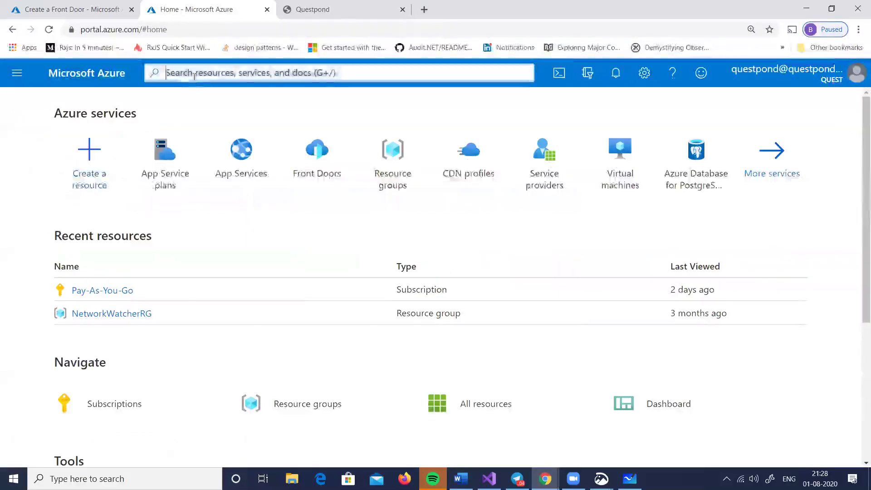
text(app)
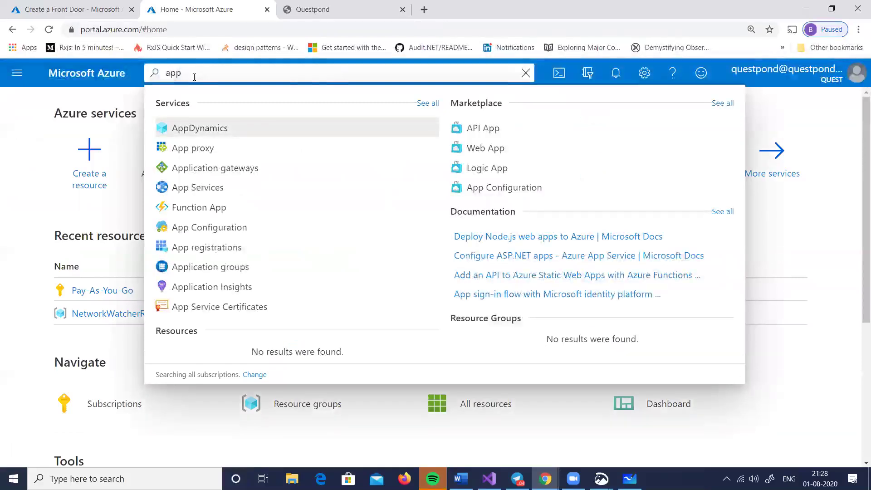
text( s)
key(BackSpace)
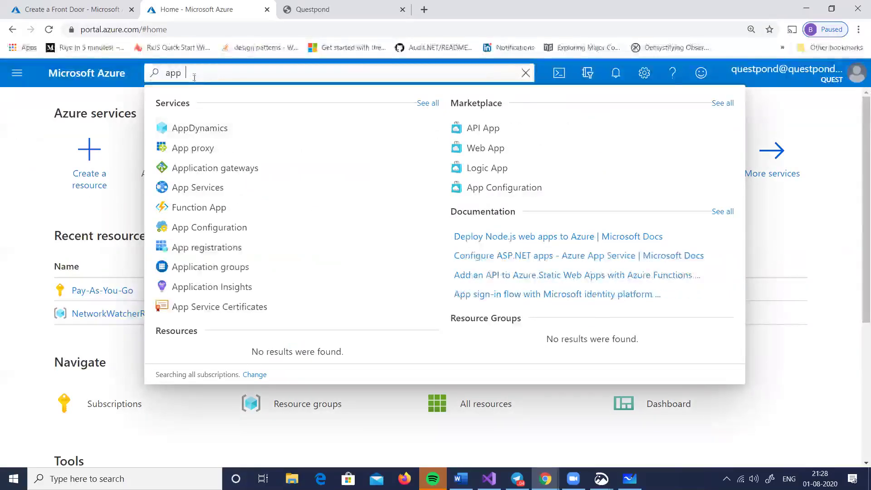
click(189, 187)
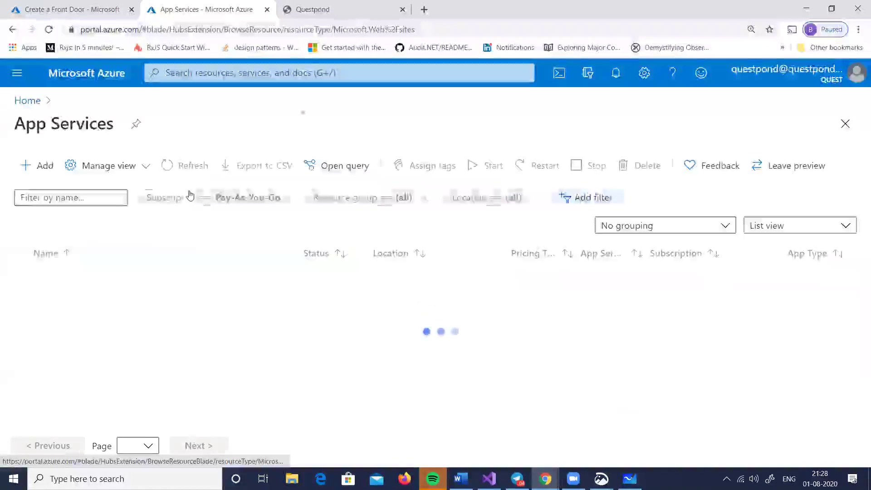
click(33, 170)
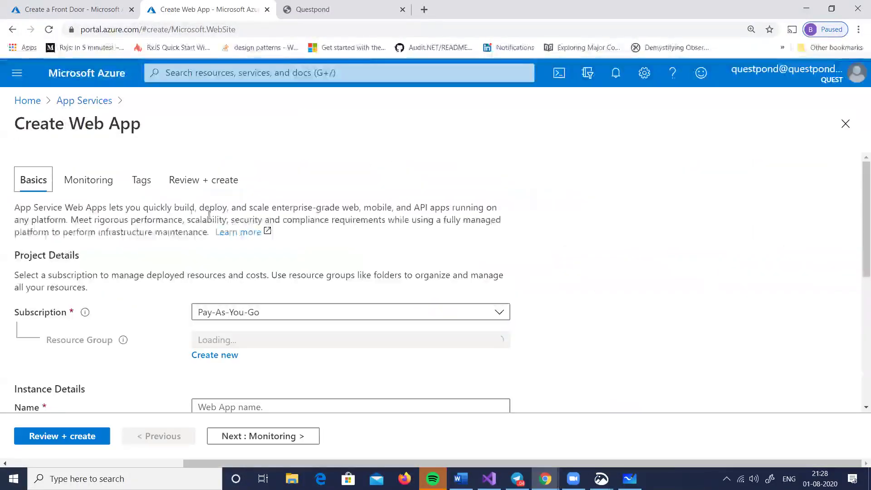
Assign the new web app to resource group demofds and name it questpondus
scroll(268, 256, down, 3)
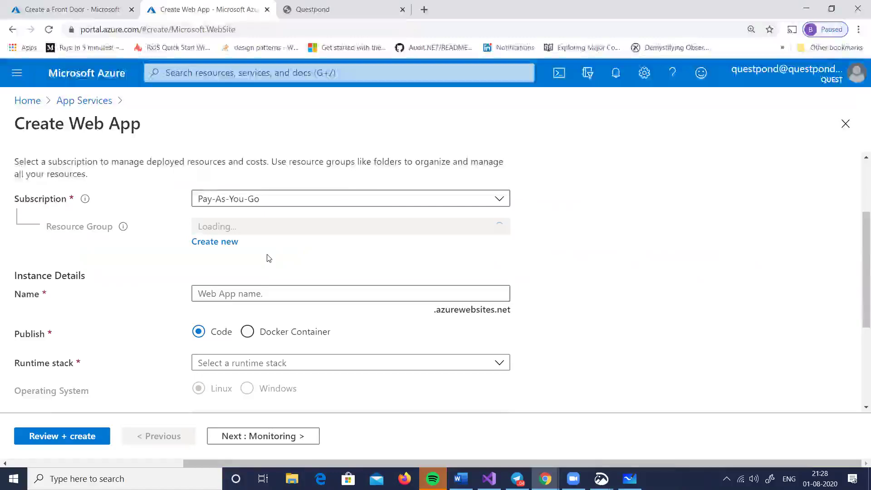
click(245, 226)
click(236, 273)
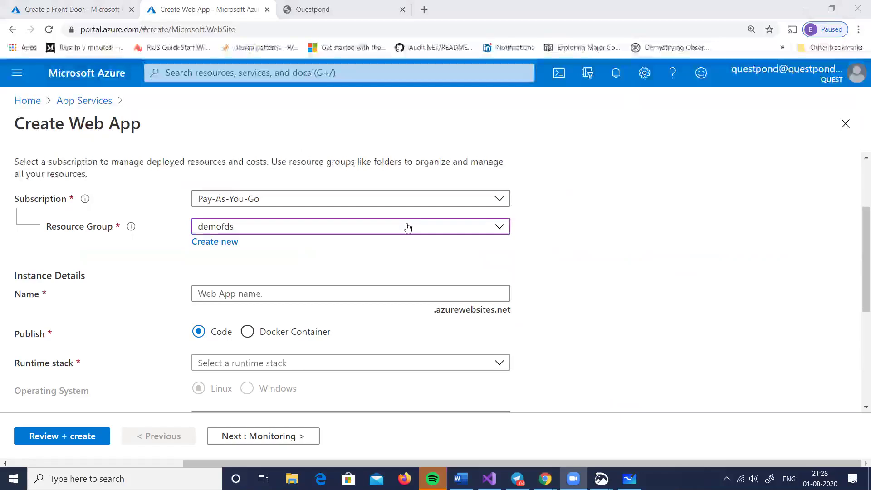
click(297, 291)
text(questpondus)
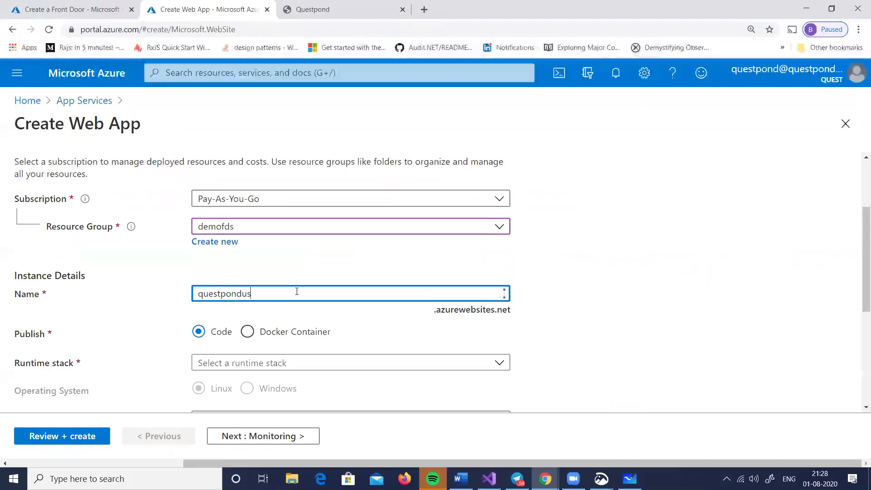
Set the web app's runtime stack to .NET Core 3.1 (LTS)
scroll(396, 246, down, 3)
scroll(395, 261, up, 1)
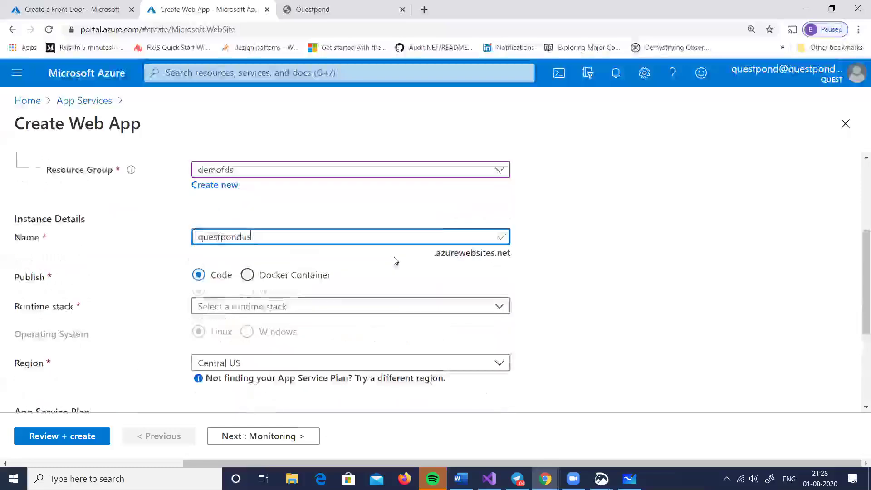
click(341, 306)
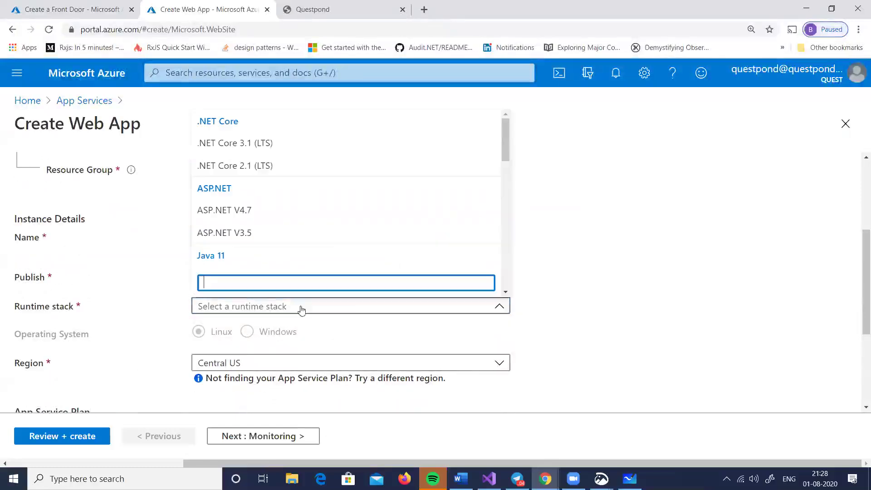
click(281, 144)
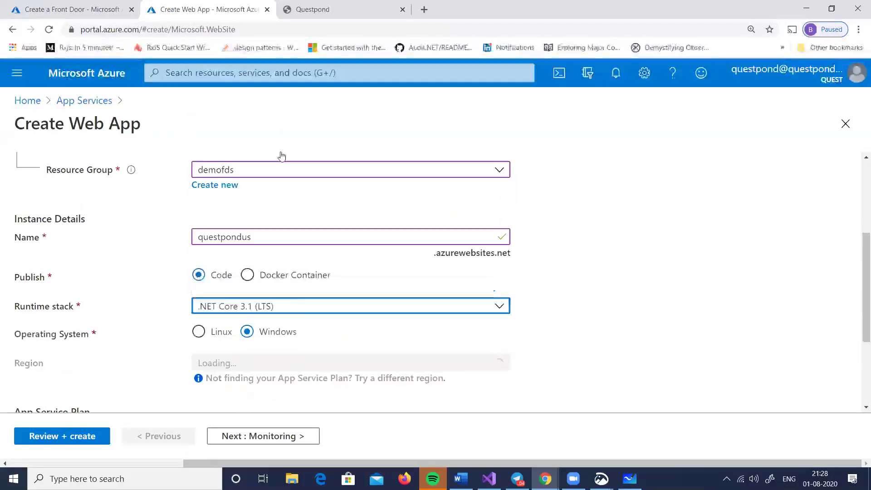
click(311, 309)
scroll(325, 218, down, 5)
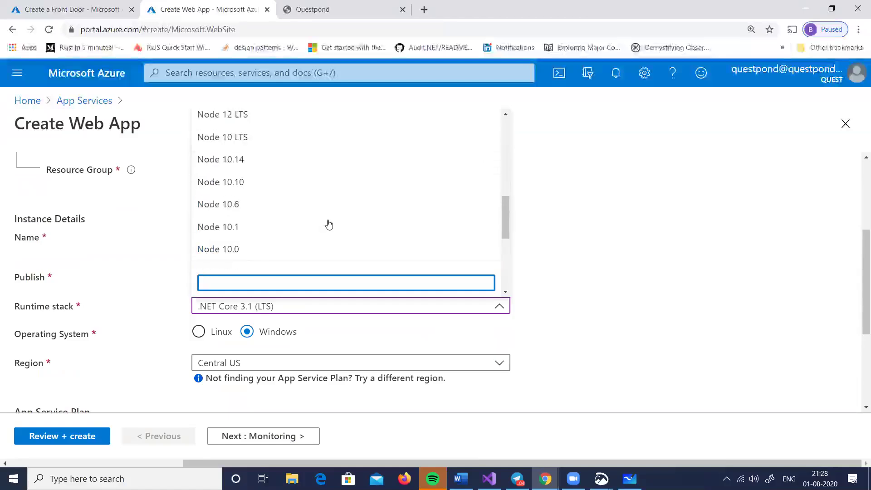
scroll(329, 224, down, 3)
click(613, 246)
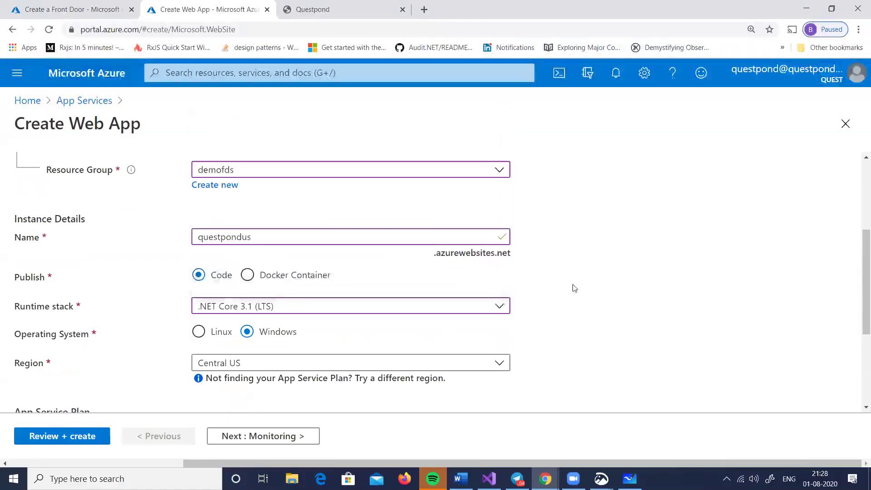
Keep the Central US region and the new app service plan, review the settings, and create the questpondus web app
scroll(573, 287, down, 4)
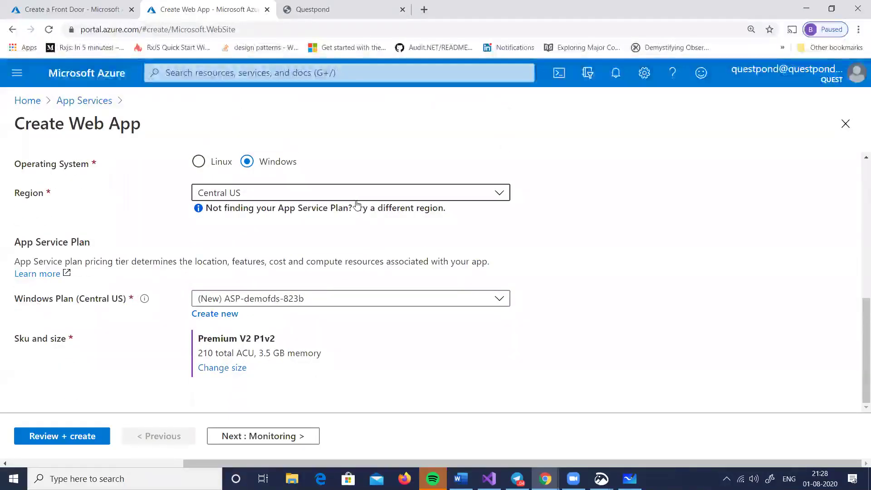
click(63, 436)
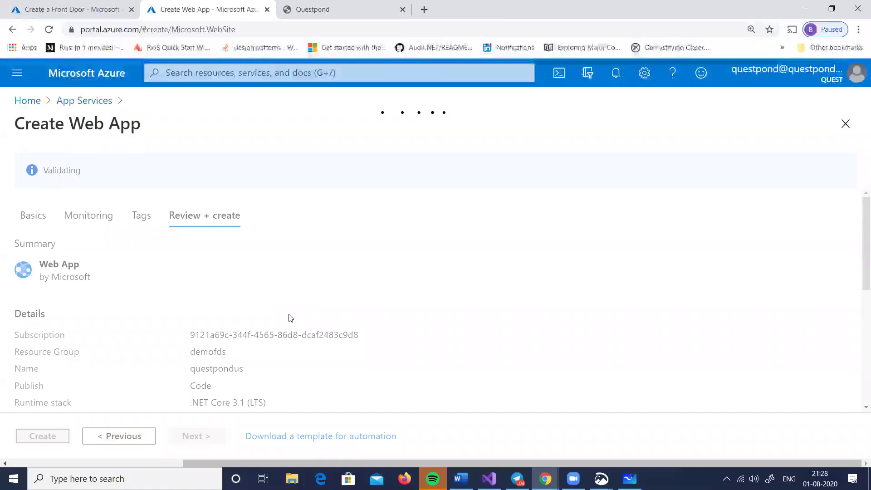
click(39, 438)
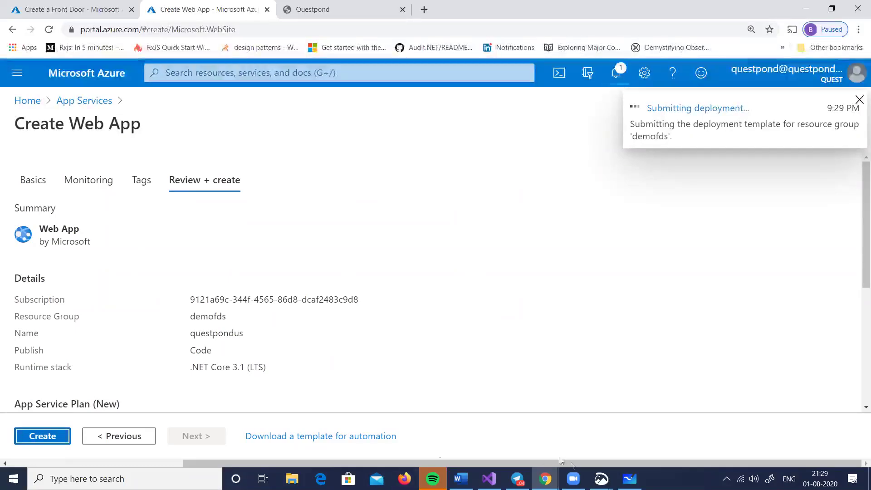
Switch to Microsoft Whiteboard to examine the diagram of the two regional web apps, and return to the Azure portal
mouse_move(600, 478)
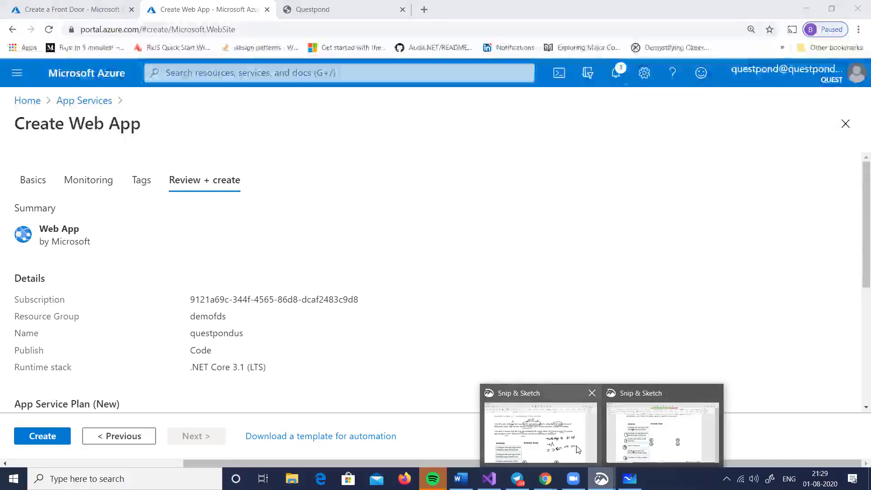
click(629, 478)
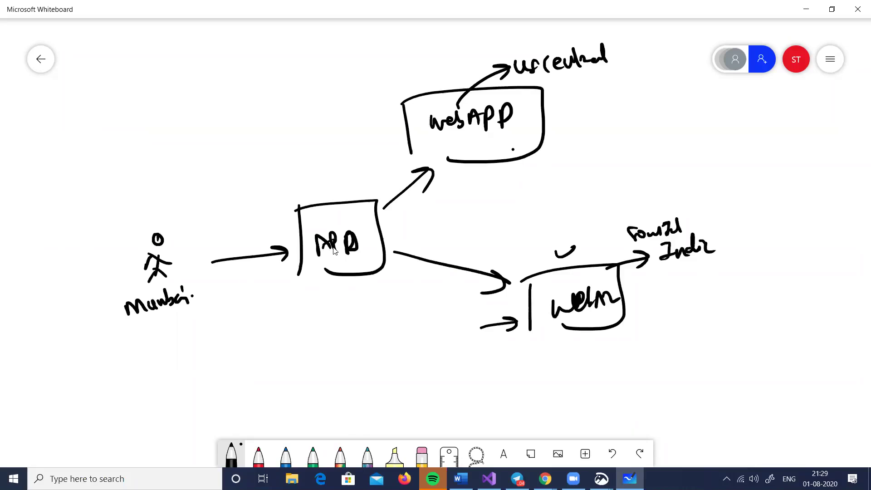
click(806, 9)
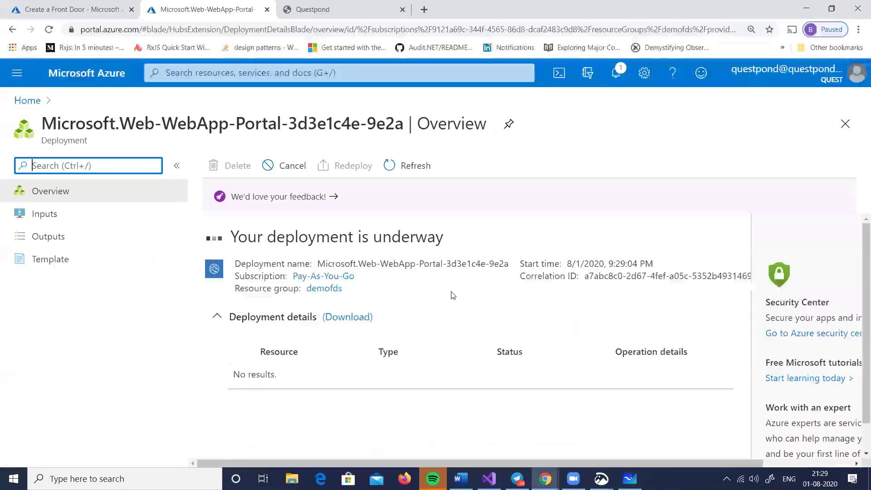
Leave the deployment page for the portal home, list the App Services, and open the questpondindia web app
click(20, 100)
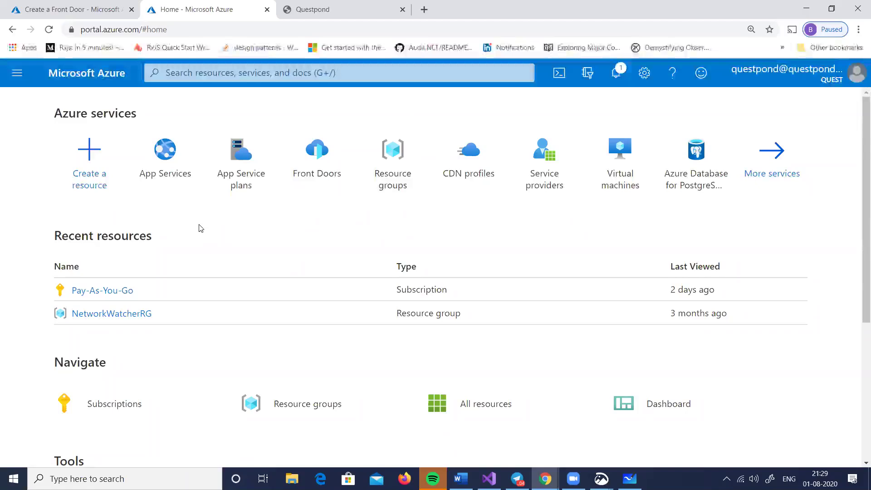
click(171, 181)
click(91, 277)
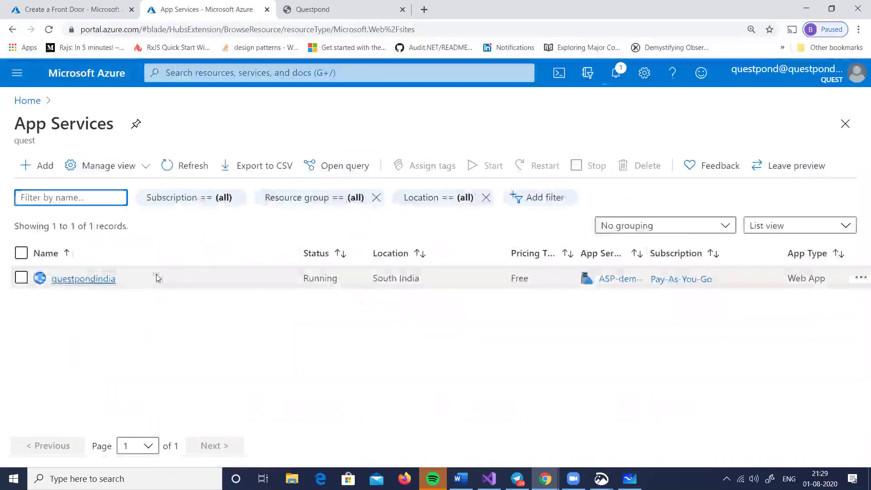
scroll(151, 272, down, 5)
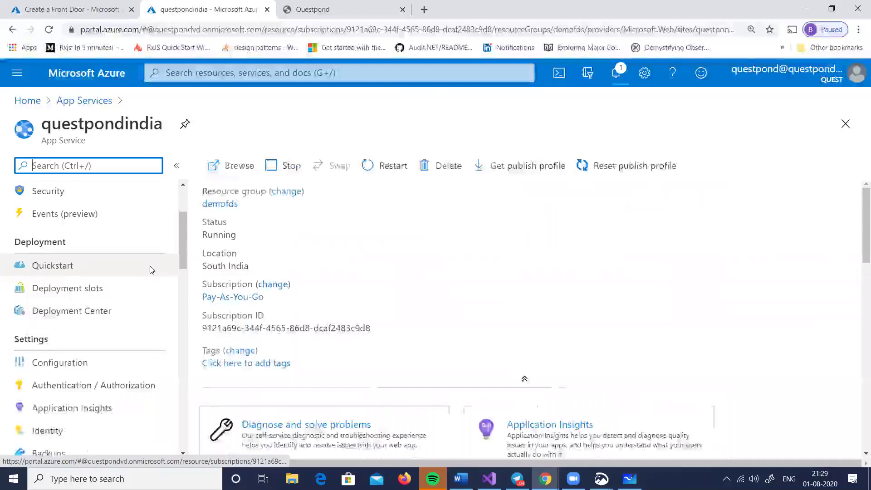
scroll(150, 281, down, 3)
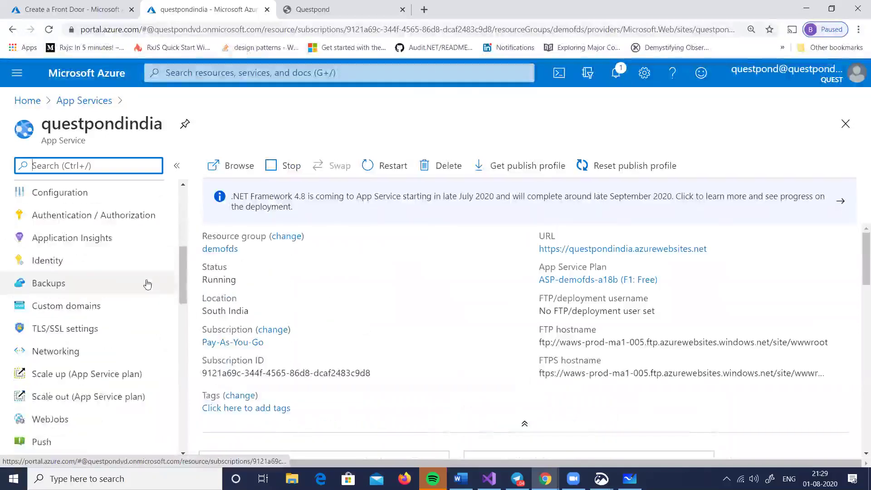
scroll(148, 284, down, 4)
scroll(140, 282, down, 5)
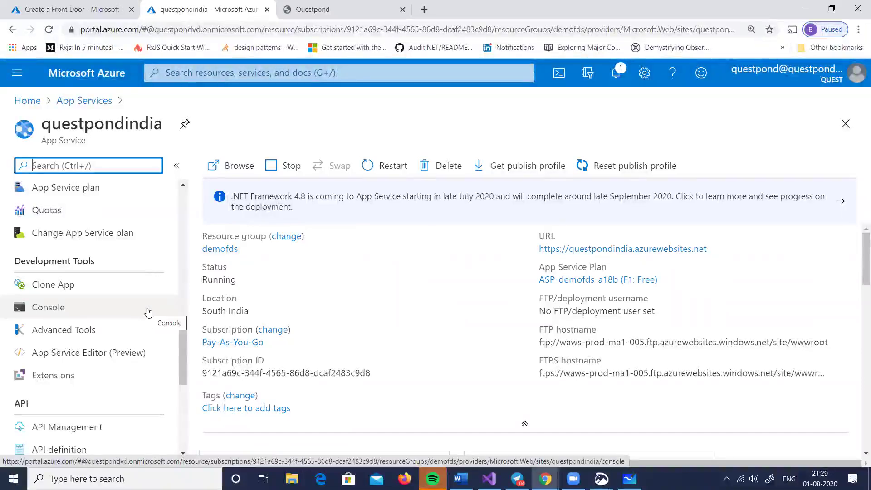
click(104, 359)
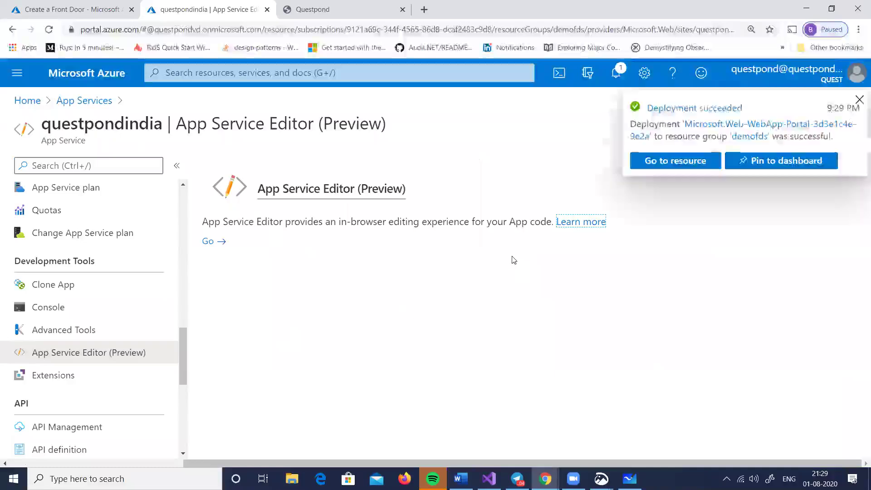
click(859, 99)
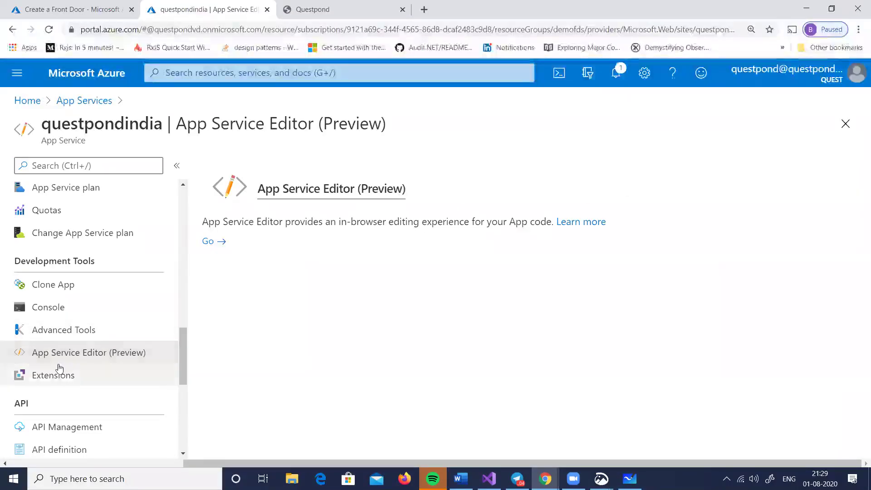
click(845, 129)
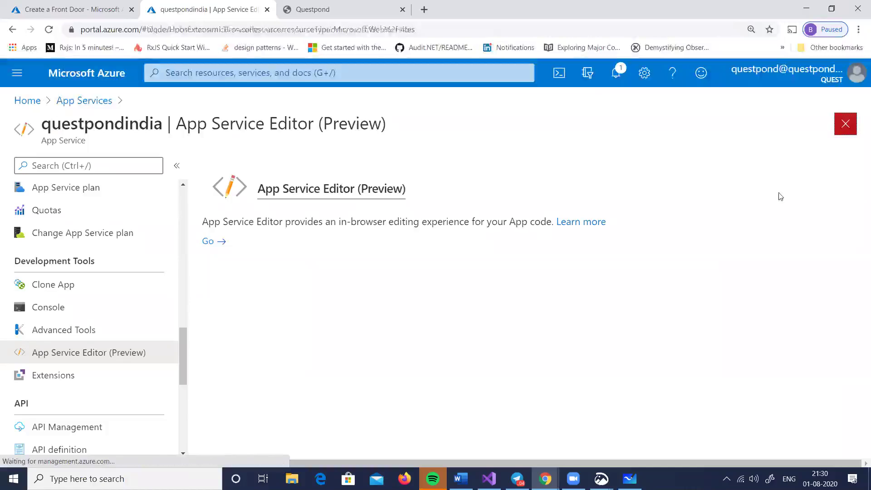
Open the App Service Editor (Preview) page of the questpondindia app service
click(83, 278)
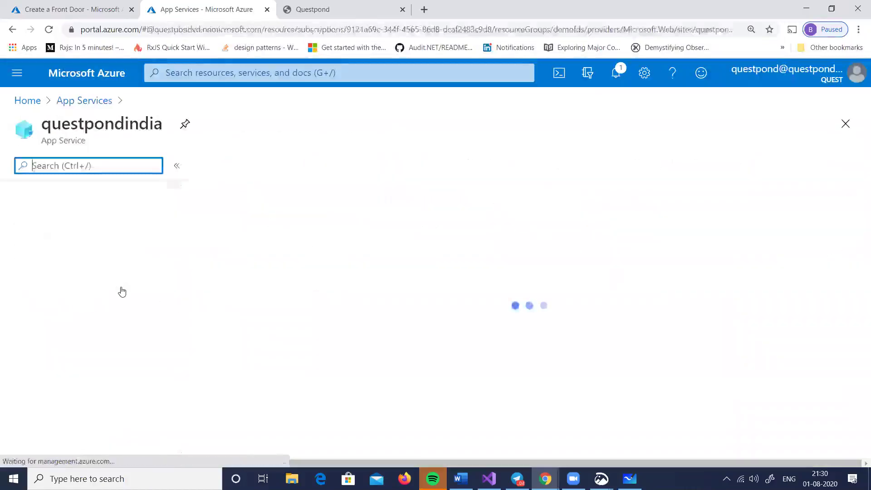
scroll(120, 295, down, 10)
scroll(122, 300, down, 3)
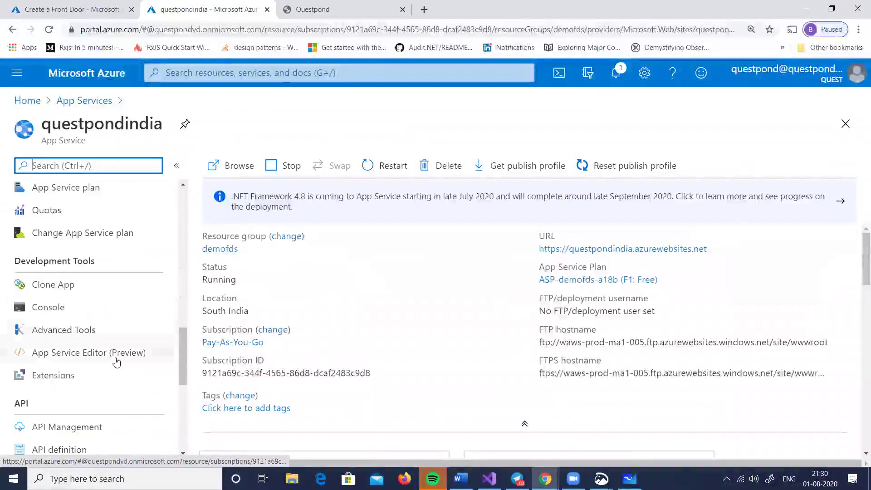
click(107, 359)
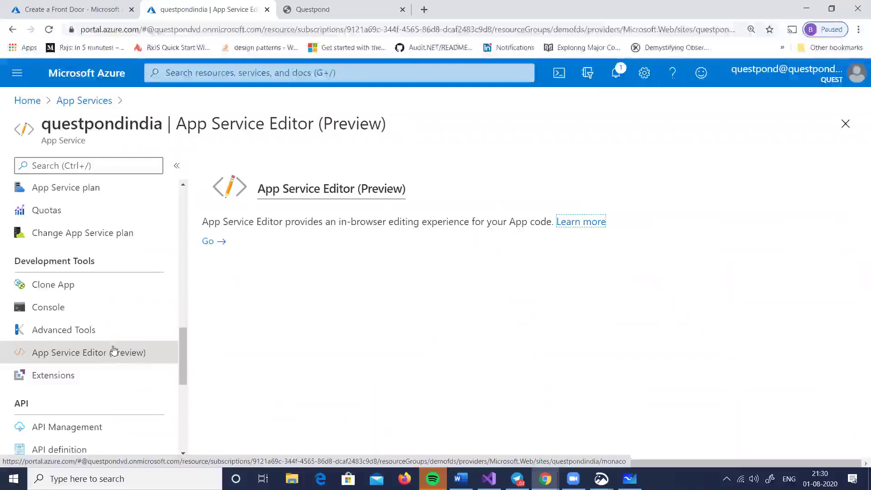
Launch the in-browser App Service Editor for questpondindia and bring its wwwroot page into view
scroll(116, 347, down, 1)
scroll(117, 346, down, 4)
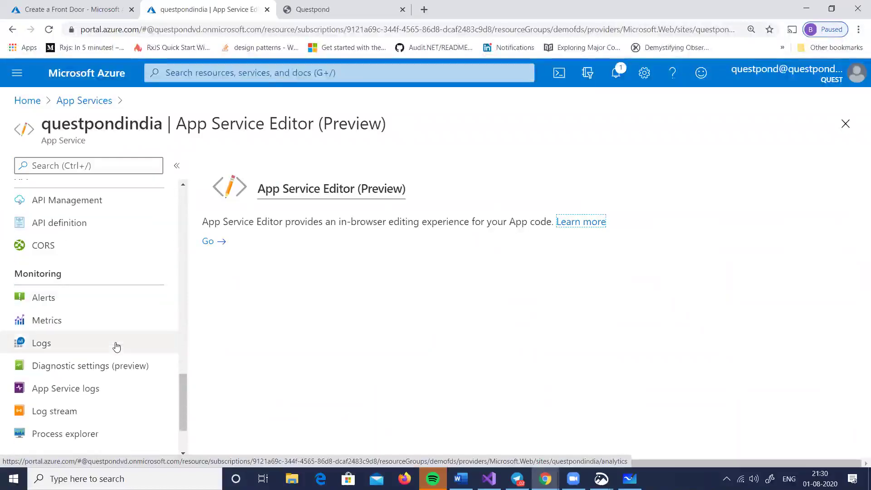
scroll(117, 347, down, 3)
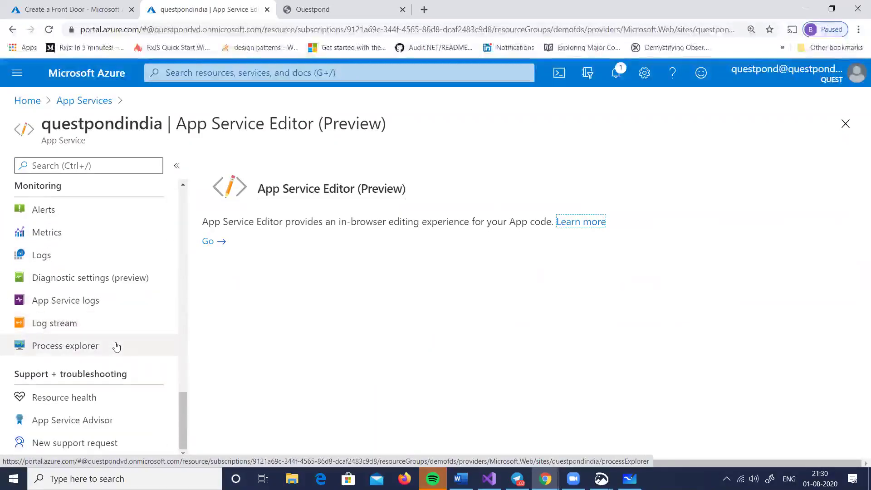
scroll(117, 347, up, 5)
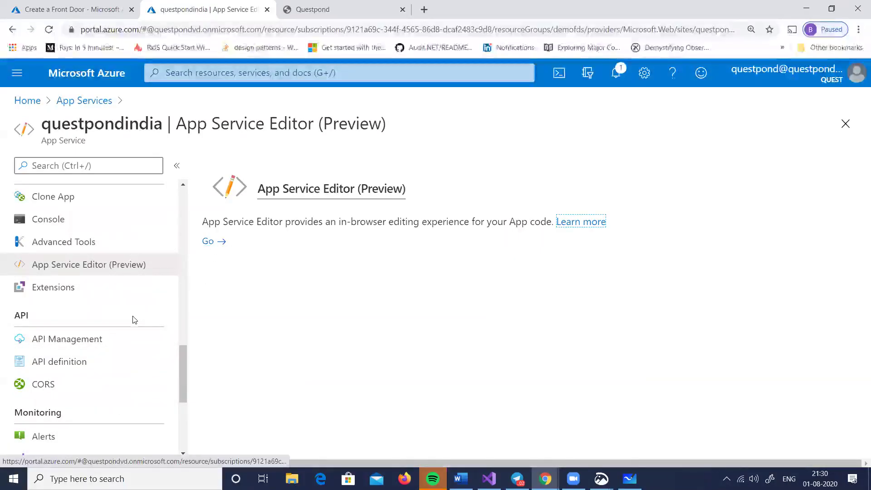
scroll(133, 318, up, 4)
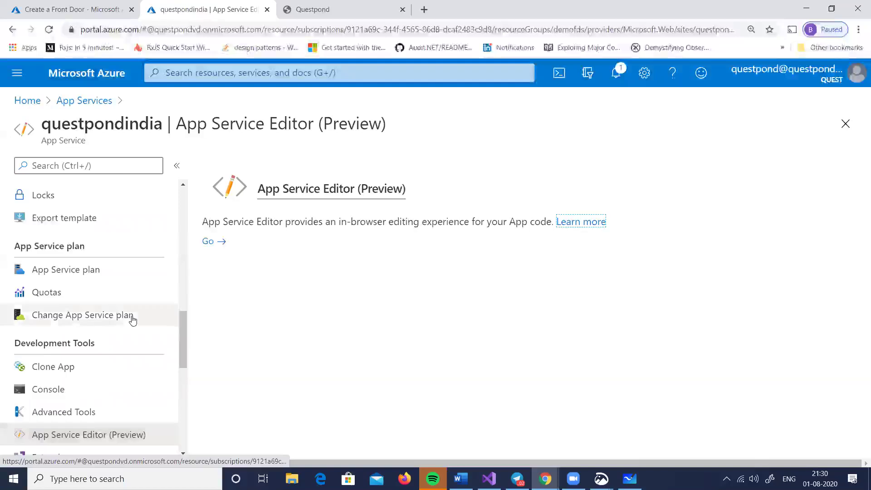
scroll(133, 320, up, 4)
scroll(132, 320, up, 2)
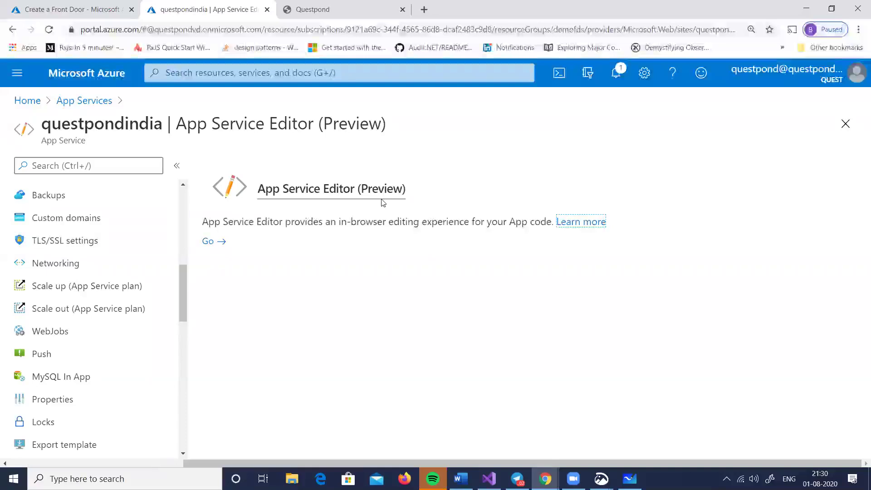
click(218, 241)
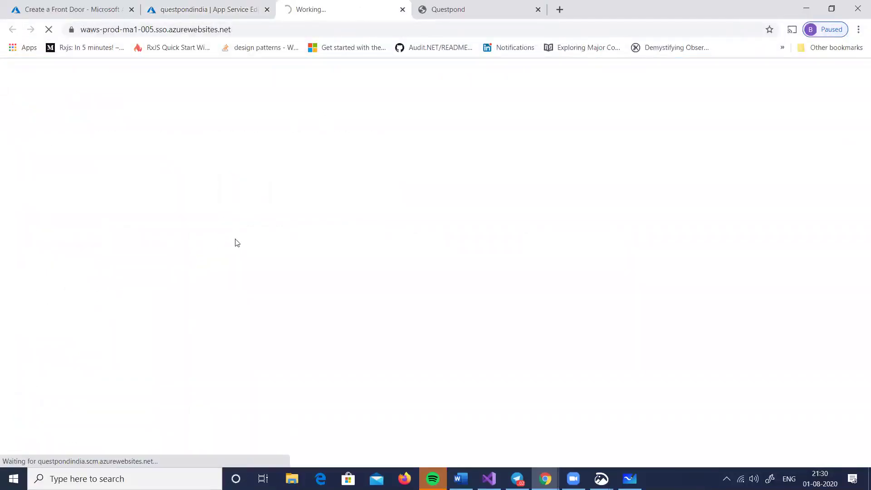
click(200, 9)
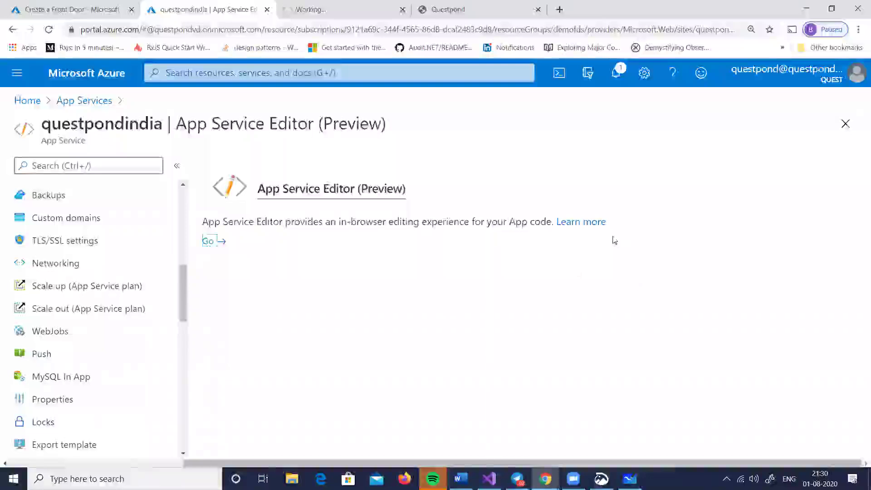
click(318, 9)
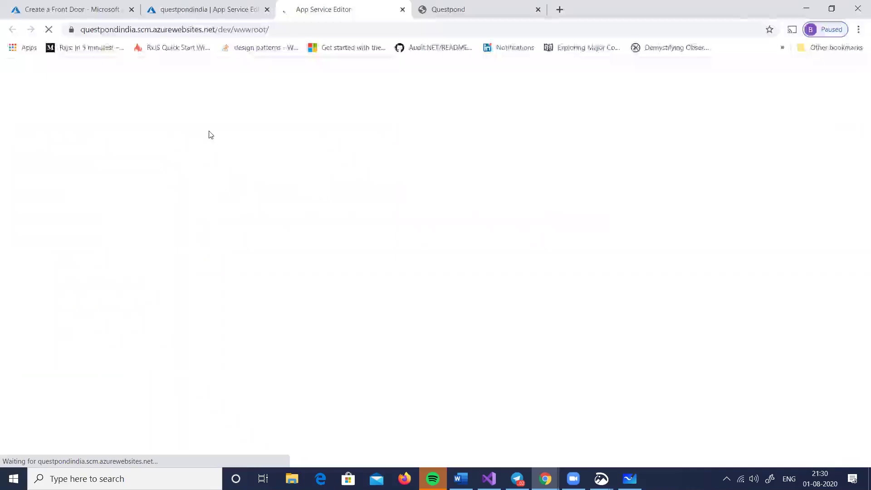
click(194, 13)
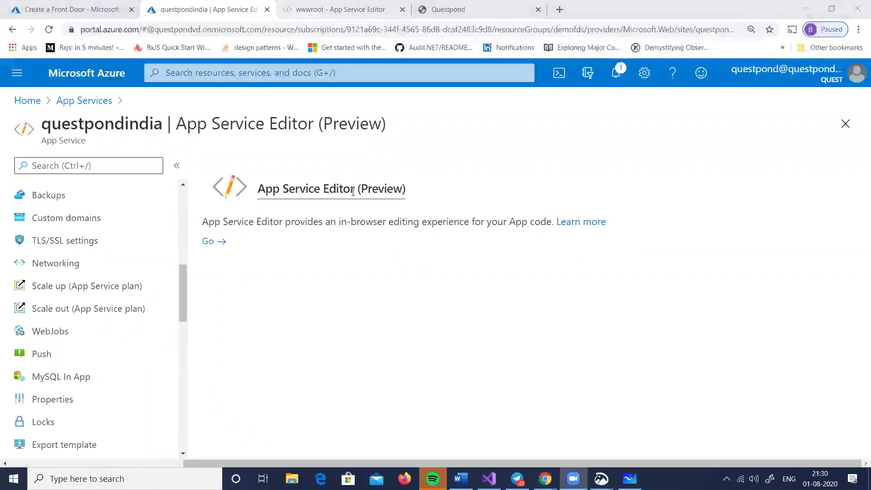
click(318, 9)
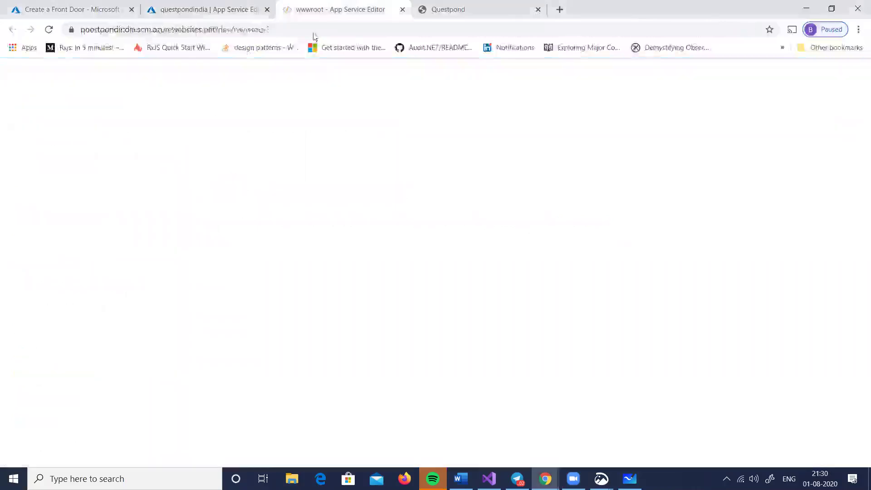
Open hostingstart.html and add "this is running from south india" after "Hey, App Service developers!" in the h2 heading
click(86, 135)
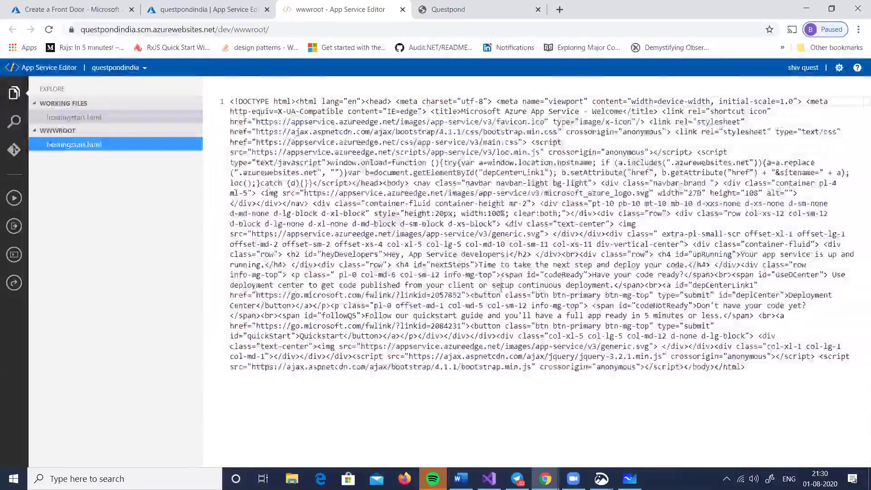
key(ctrl+plus)
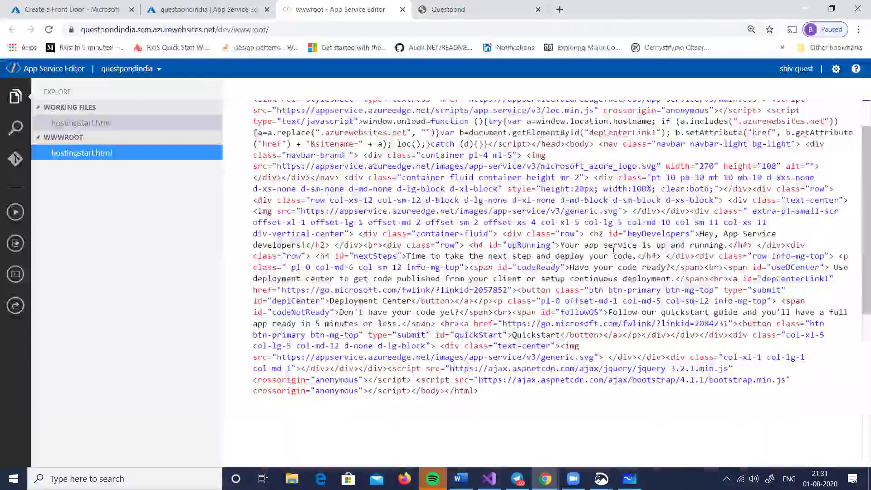
click(724, 245)
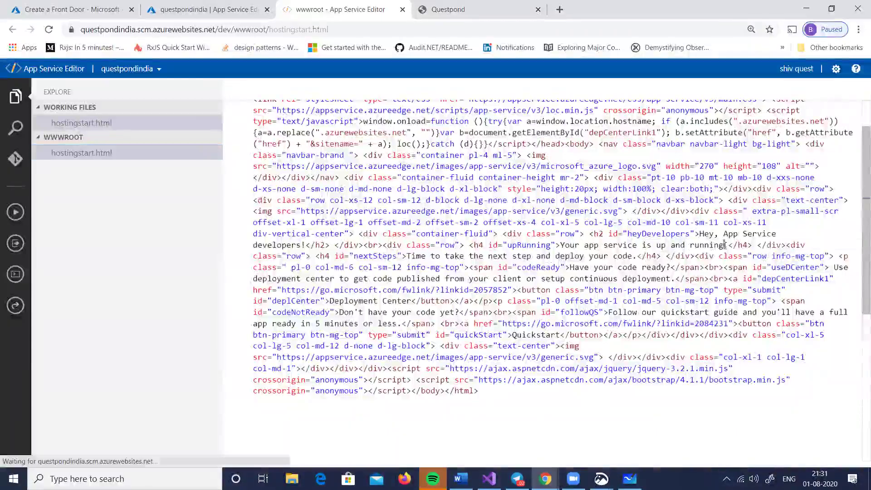
click(306, 245)
text(this is,)
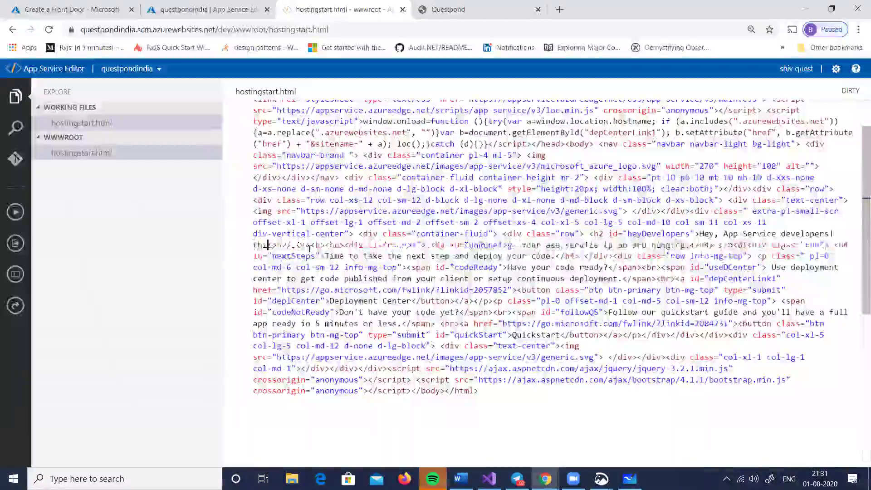
key(BackSpace)
text(running from sou)
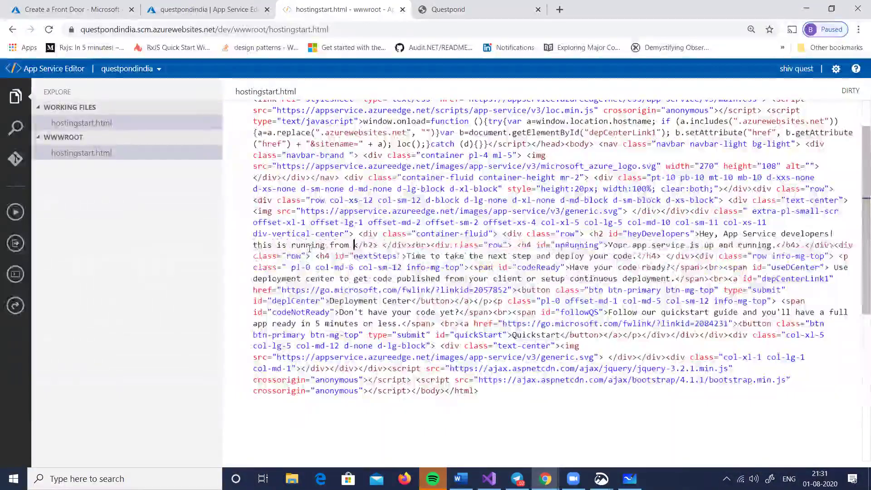
text(th india)
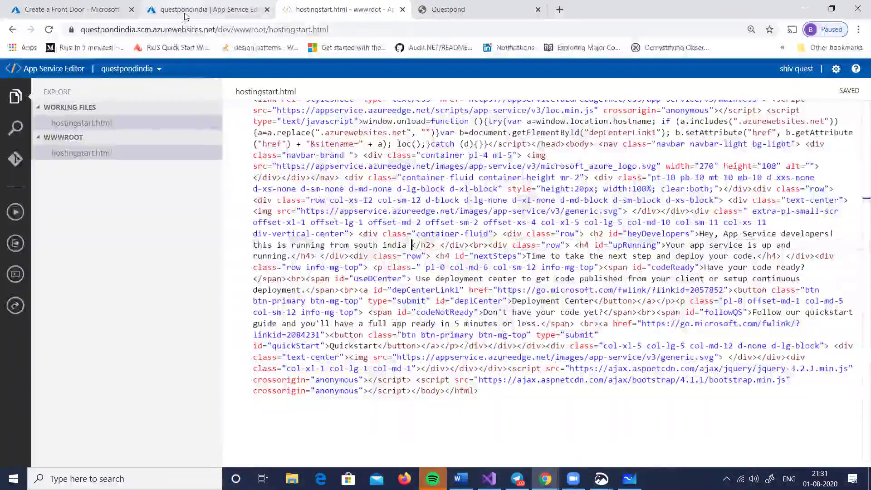
Open the questpondindia site from its overview URL in the portal and check the edited heading
key(ctrl+shift+Tab)
scroll(103, 295, up, 10)
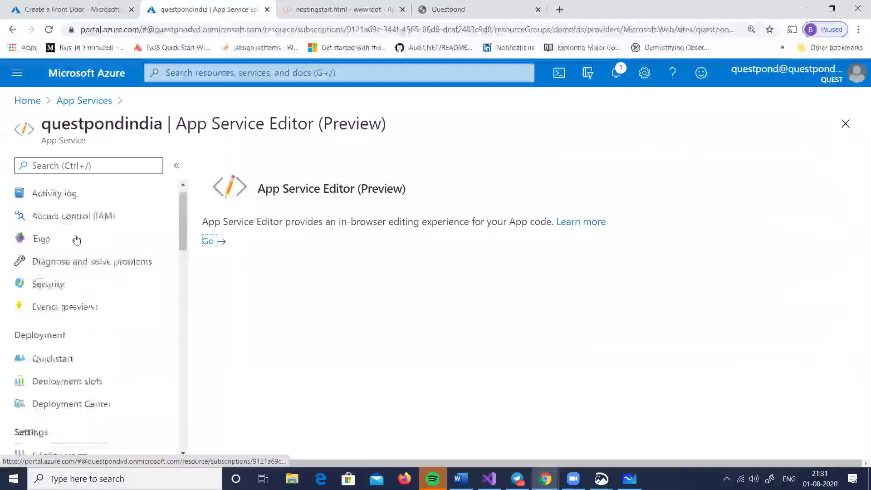
click(63, 195)
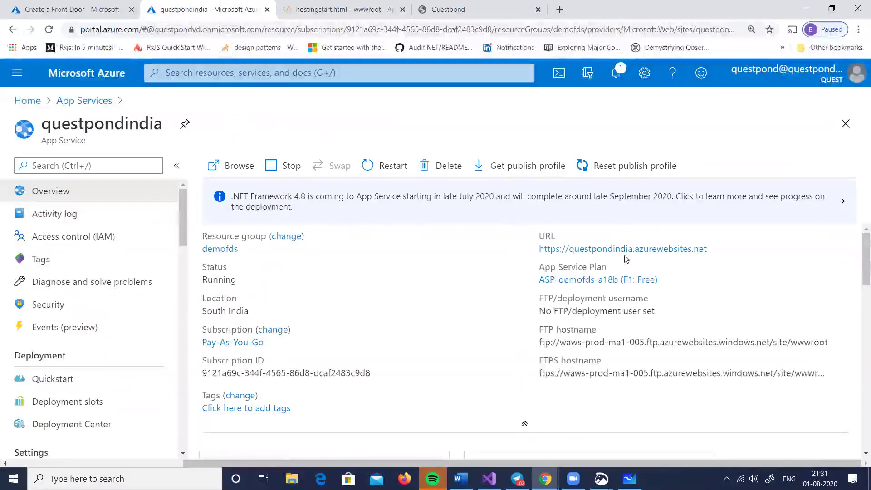
click(625, 249)
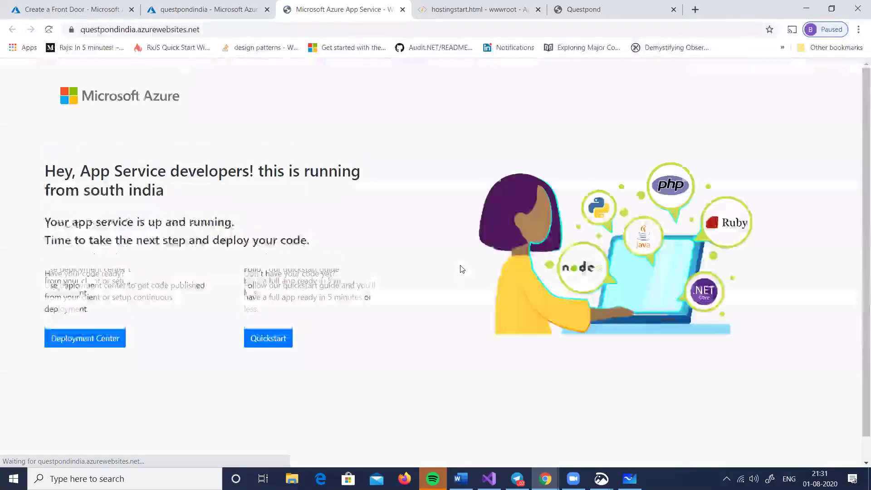
drag(260, 171, 293, 189)
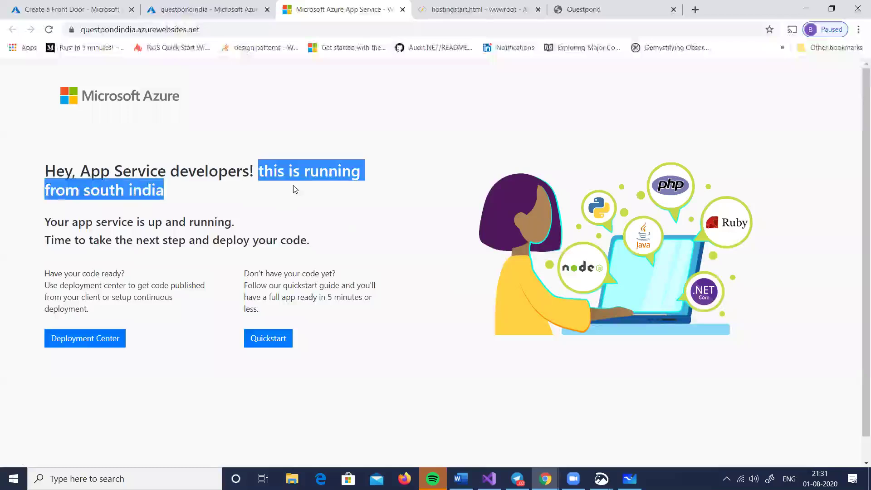
click(293, 202)
Refresh the App Services list in the portal and open the questpondus app service's site from its URL
click(204, 6)
click(68, 99)
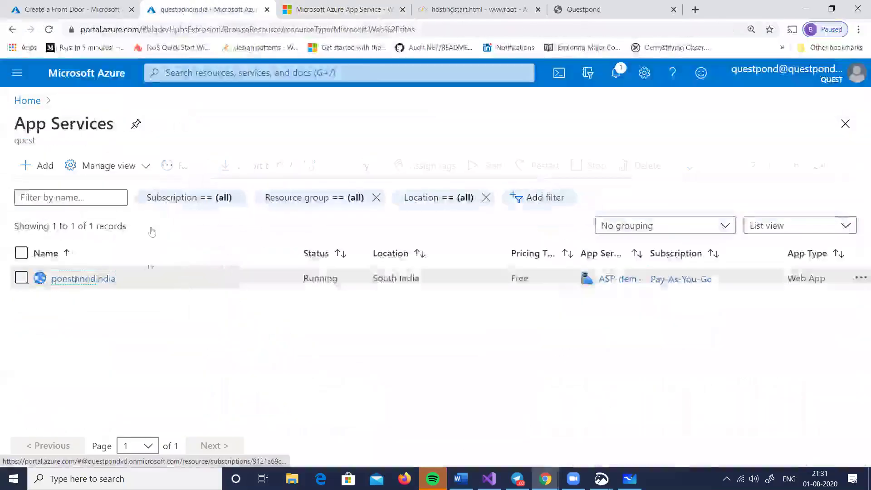
click(192, 168)
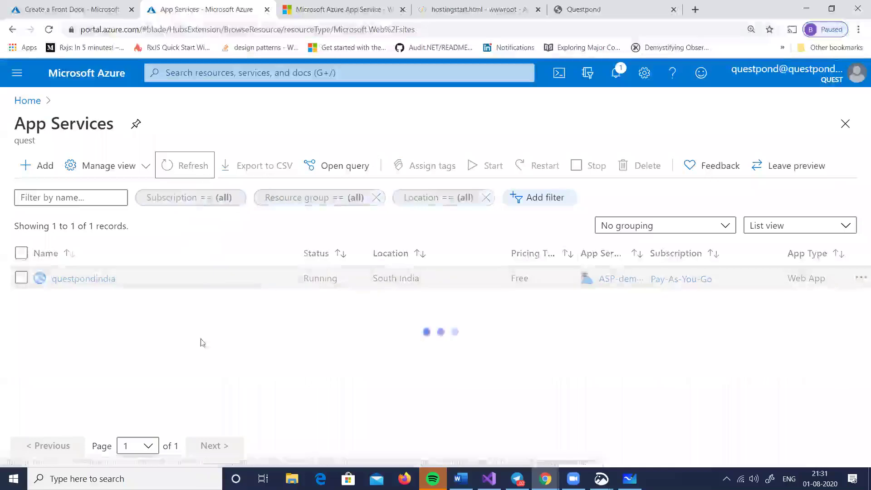
click(89, 301)
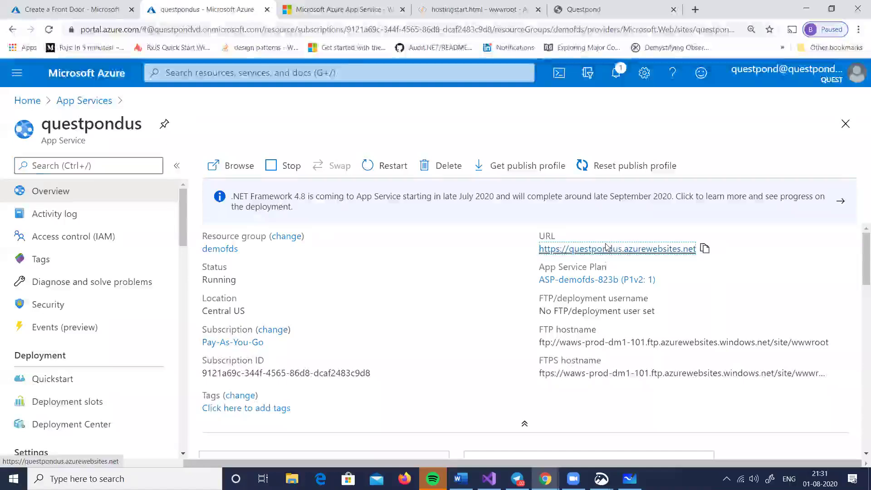
click(575, 249)
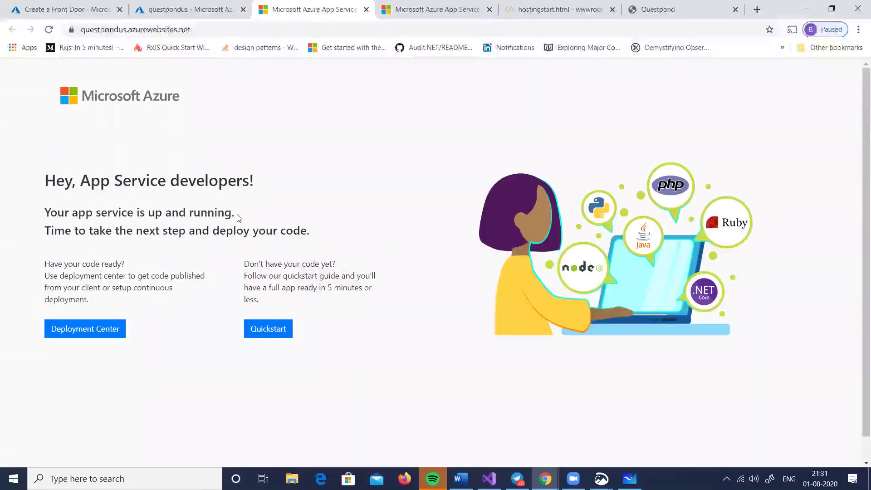
Return to the Create a Front Door page and close its notifications pane
click(60, 8)
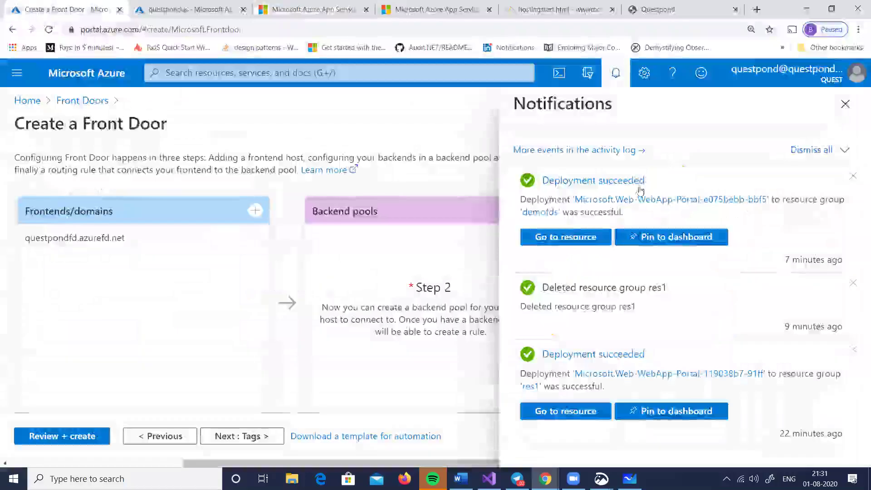
click(843, 103)
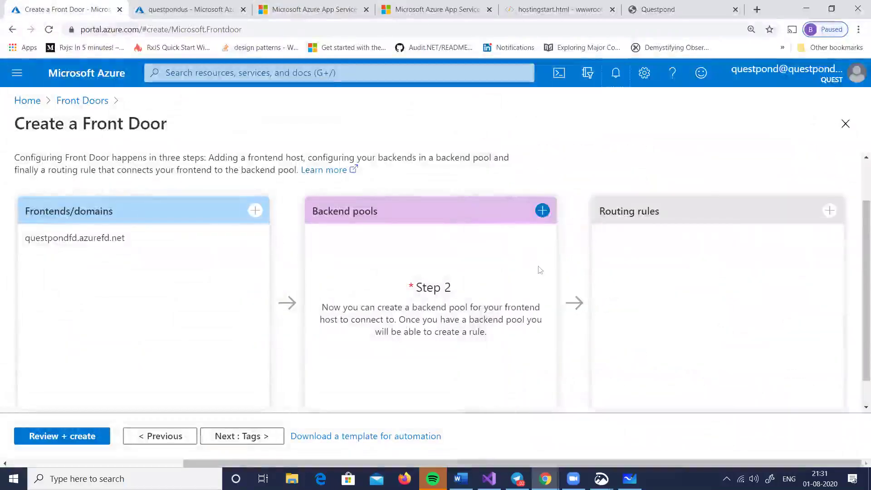
Start a backend pool named backendpool and add the questpondindia.azurewebsites.net App service to it as a backend
click(542, 211)
click(527, 190)
text(backendpool)
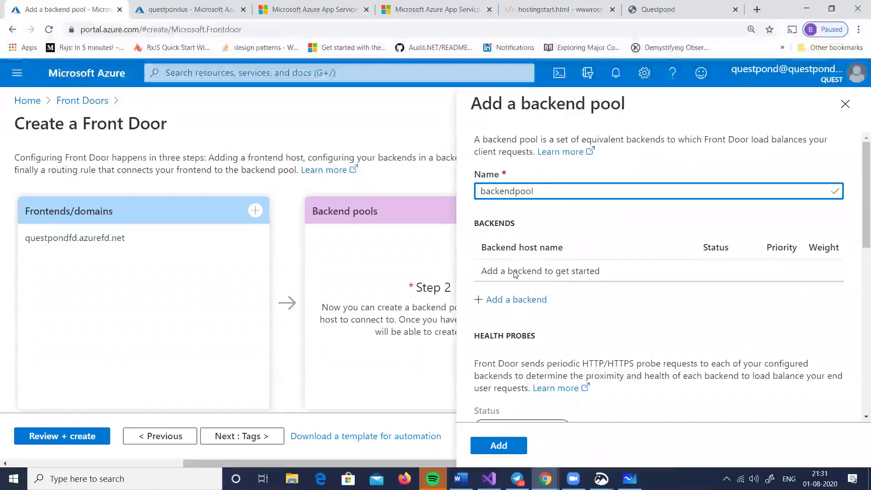
click(510, 300)
click(789, 243)
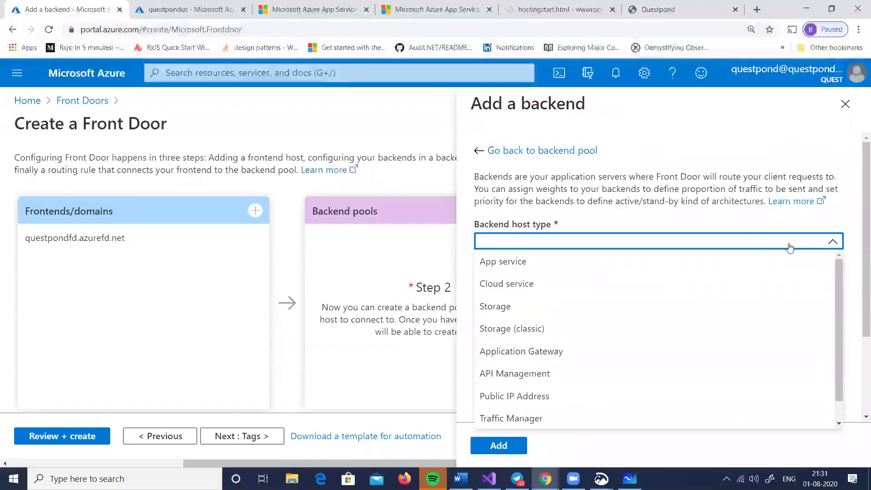
click(670, 267)
scroll(670, 267, down, 1)
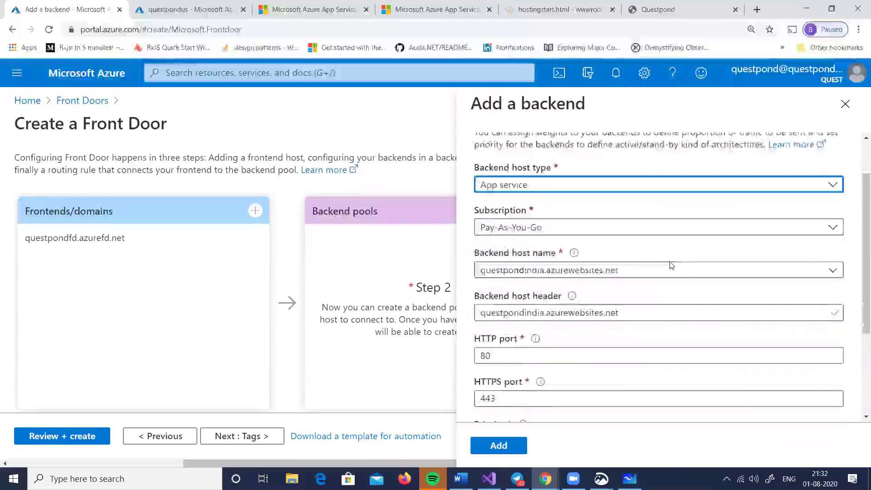
scroll(589, 354, down, 3)
click(499, 445)
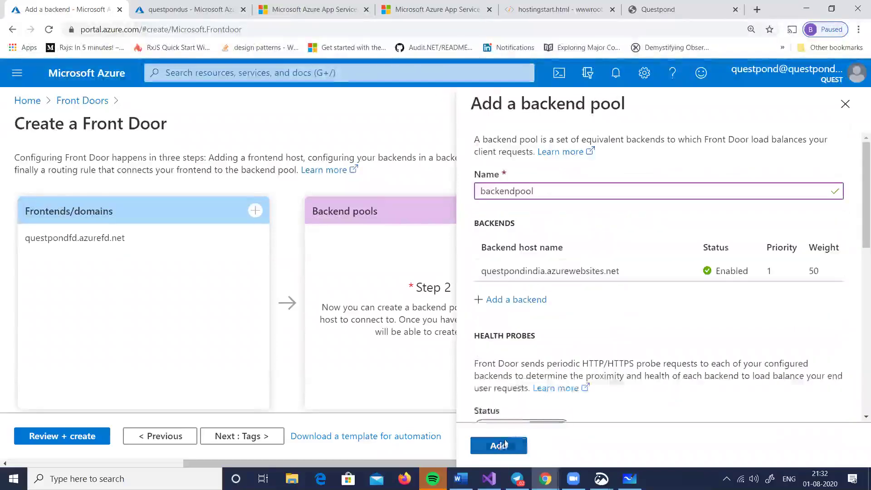
Add a second App service backend using questpondindia.azurewebsites.net to the pool, and delete the duplicate entry
click(549, 301)
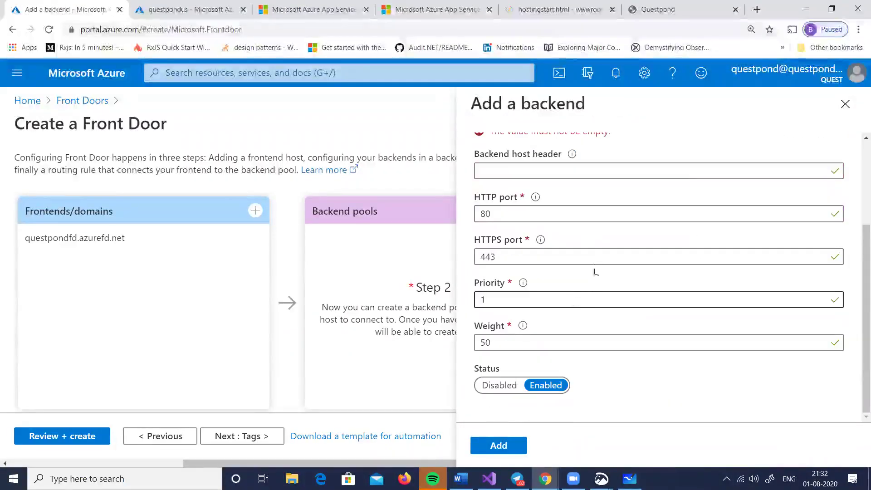
scroll(752, 198, up, 5)
click(662, 241)
click(546, 267)
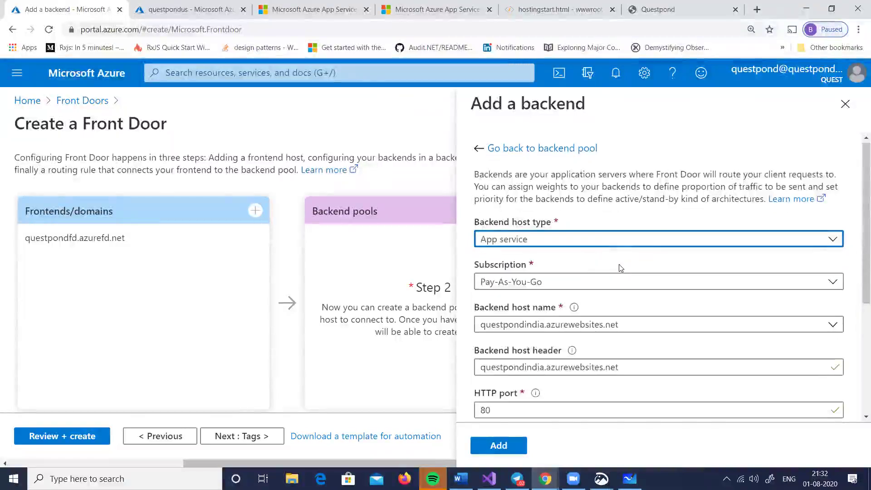
scroll(620, 265, down, 3)
scroll(603, 259, down, 2)
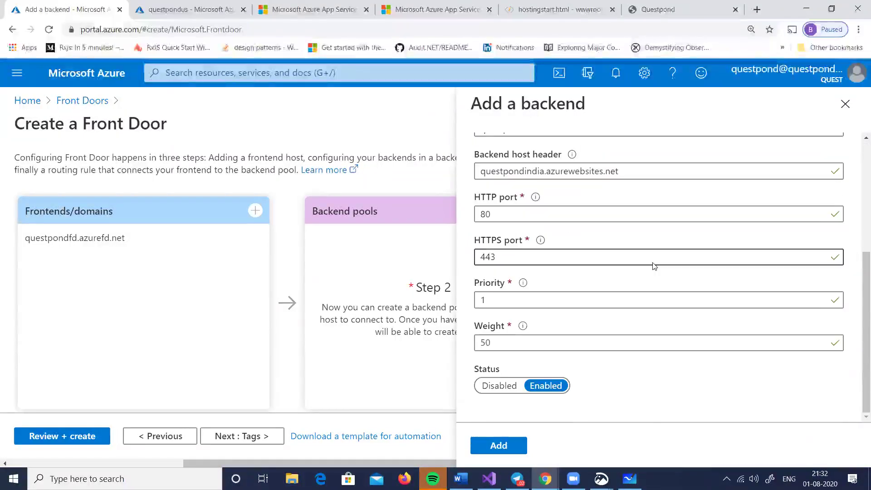
click(518, 451)
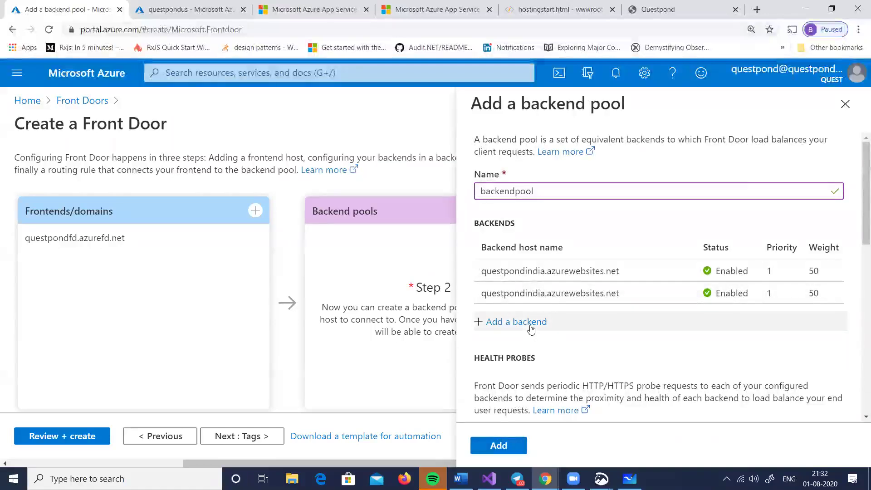
click(519, 302)
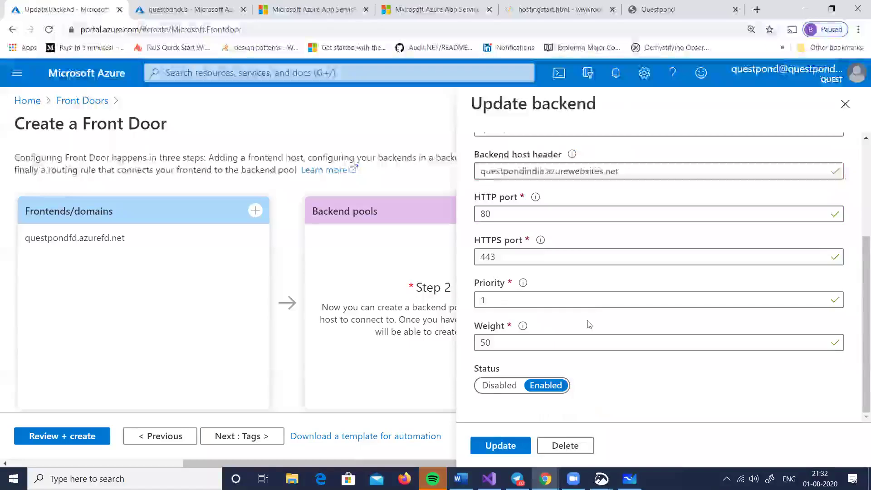
click(585, 446)
Check the host names offered for another App service backend, and discard the Front Door being created
click(517, 300)
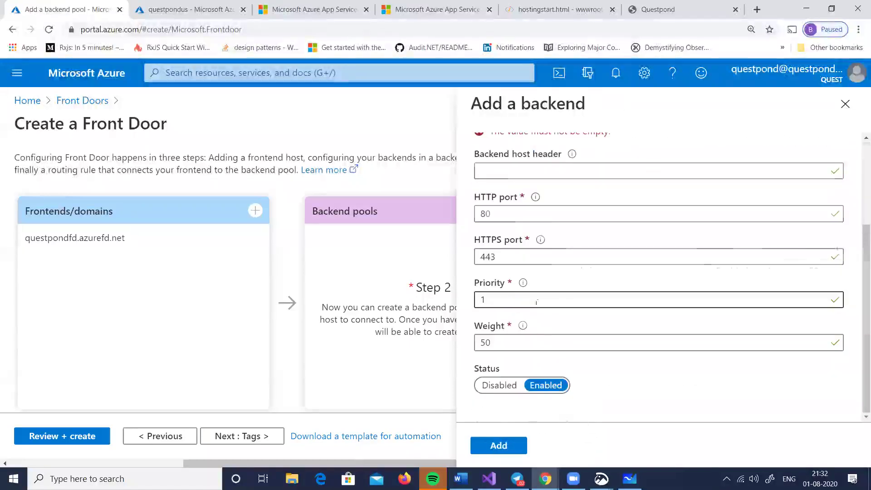
scroll(550, 216, up, 5)
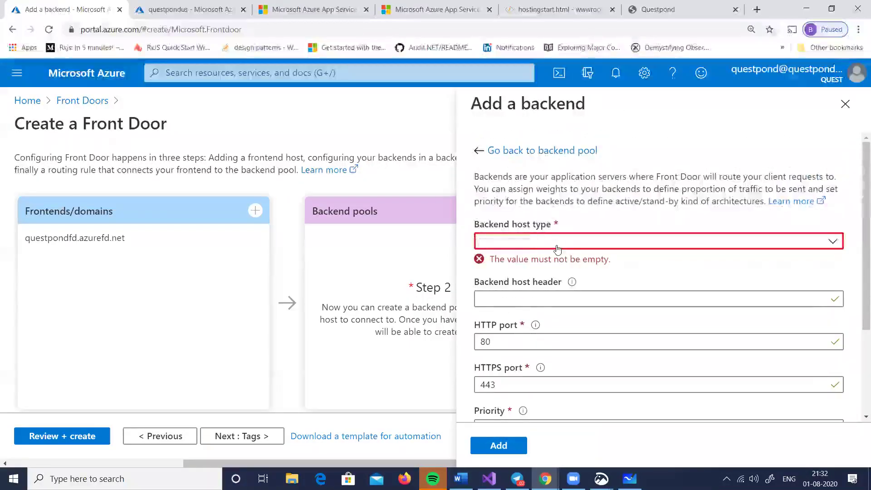
click(548, 241)
click(539, 263)
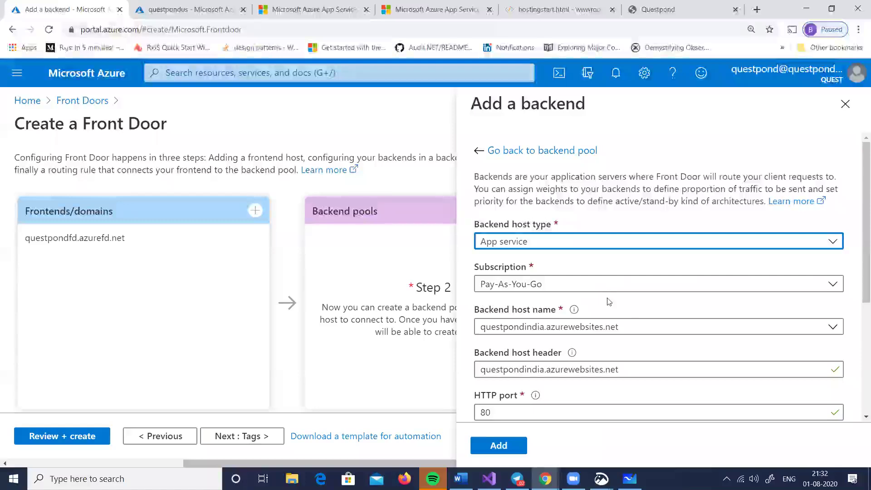
click(612, 327)
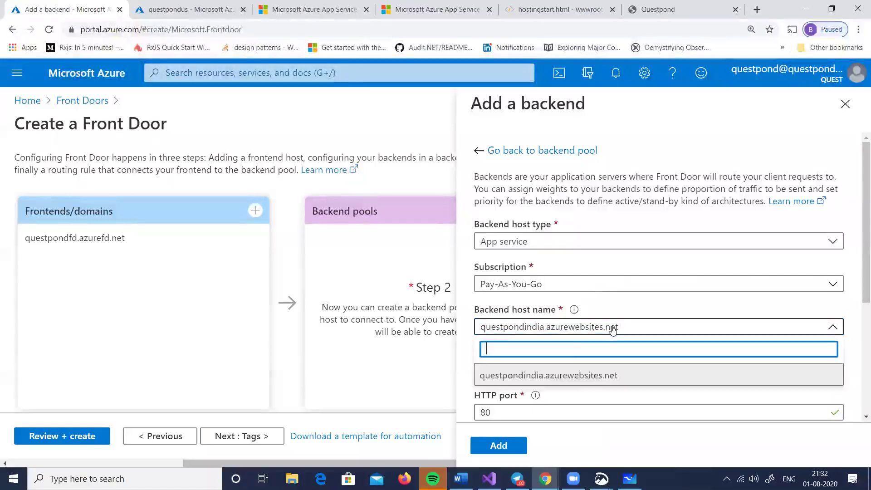
click(612, 327)
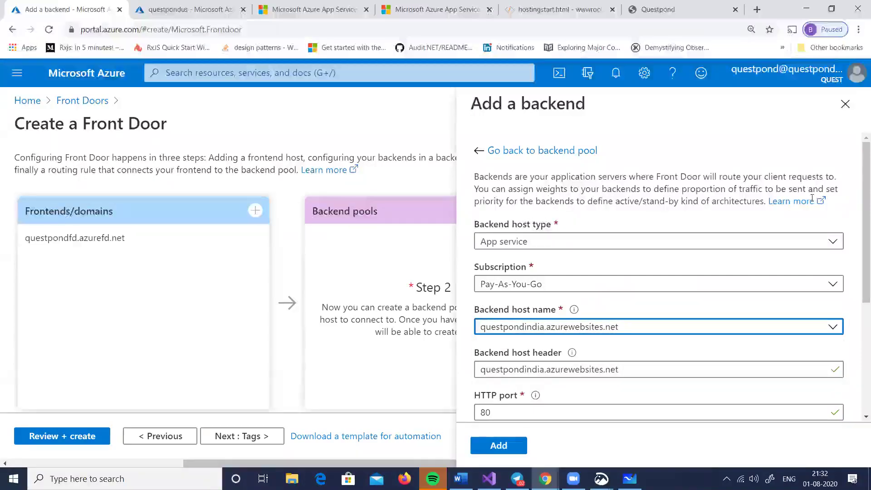
click(841, 105)
click(843, 123)
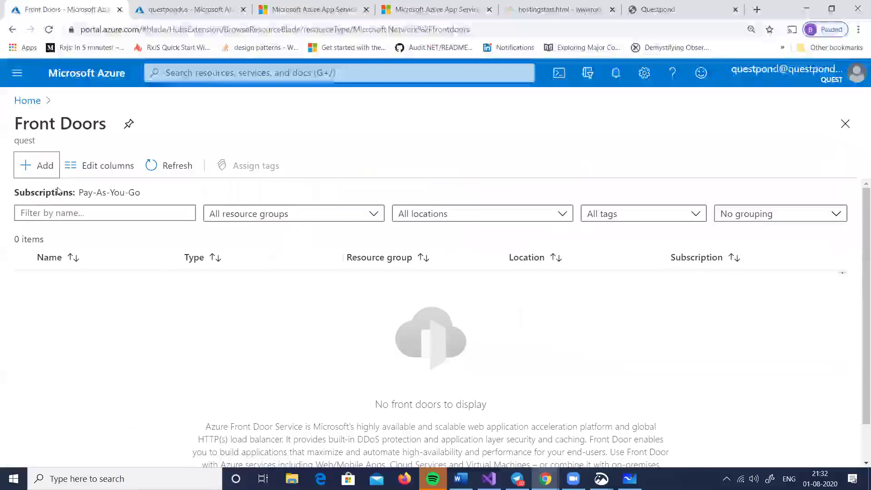
Start a new Front Door with resource group demofds, and check the portal notifications
click(41, 175)
scroll(375, 332, down, 1)
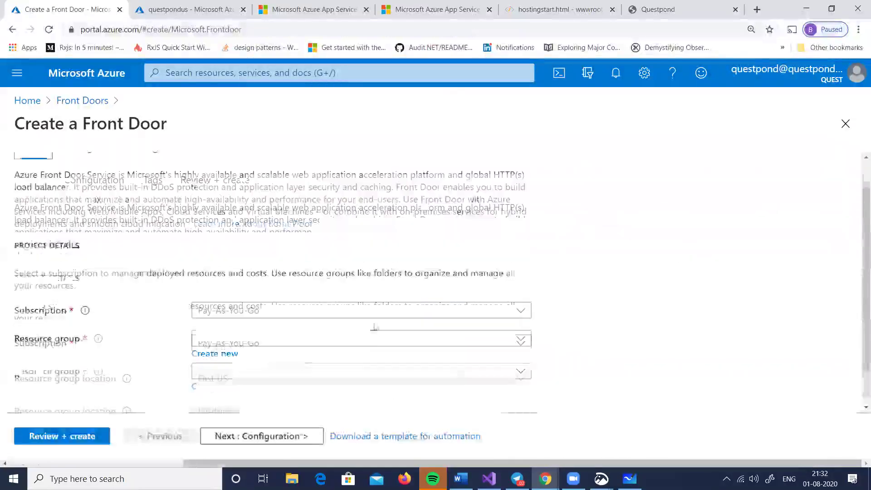
click(375, 331)
click(239, 379)
click(615, 73)
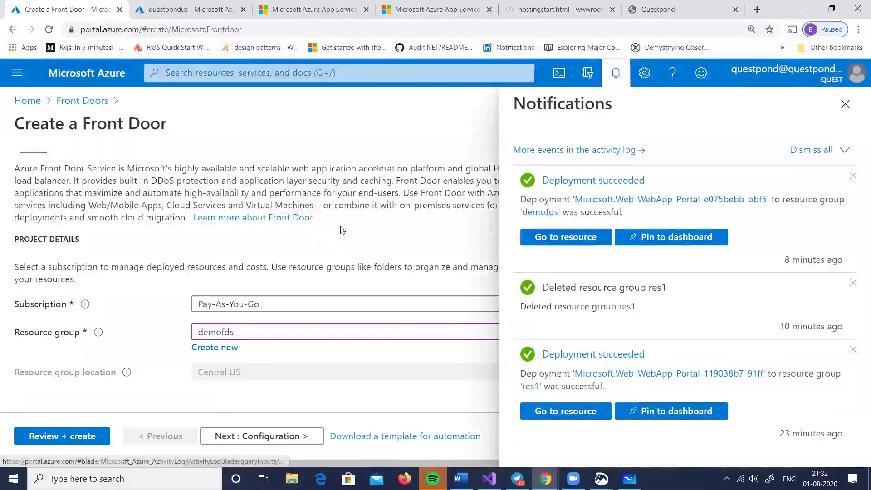
click(845, 104)
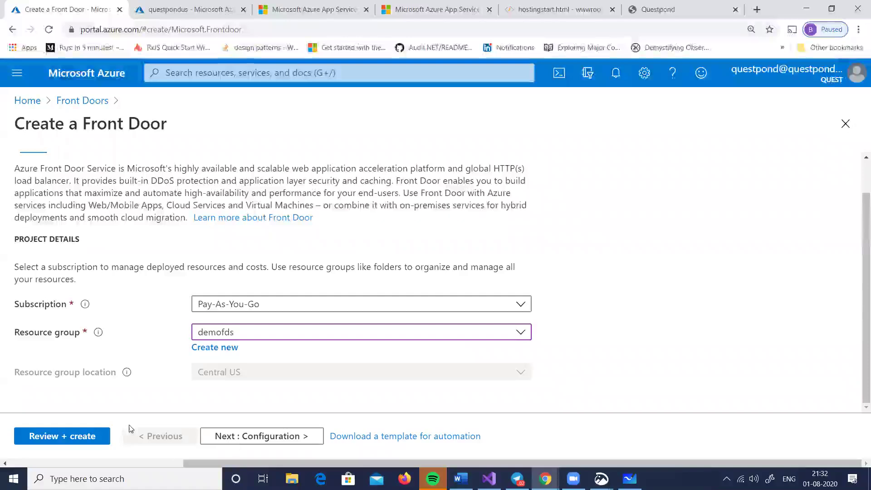
Add a frontend host named questpondfd in the Front Door configuration, leaving session affinity and the web application firewall disabled
scroll(121, 257, up, 1)
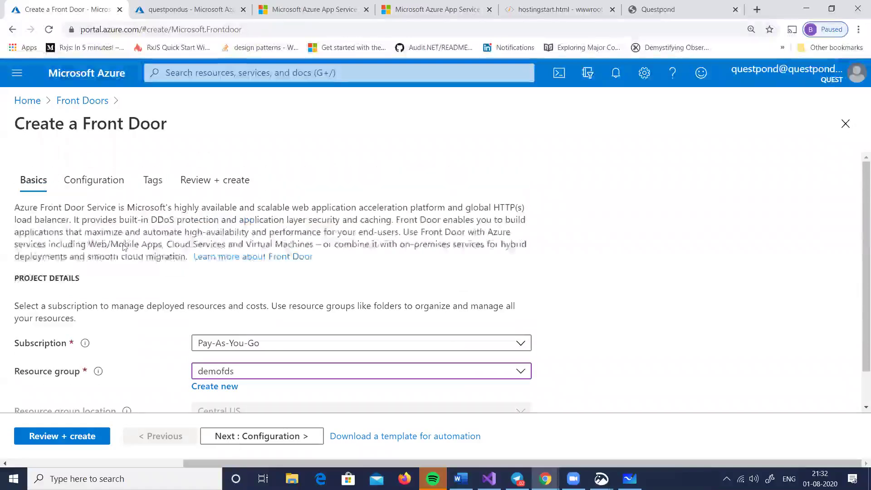
click(113, 190)
click(255, 268)
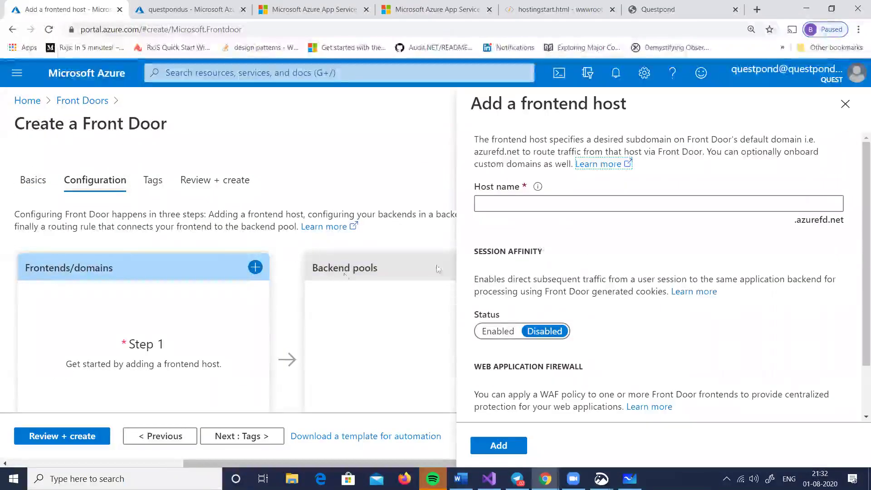
click(601, 206)
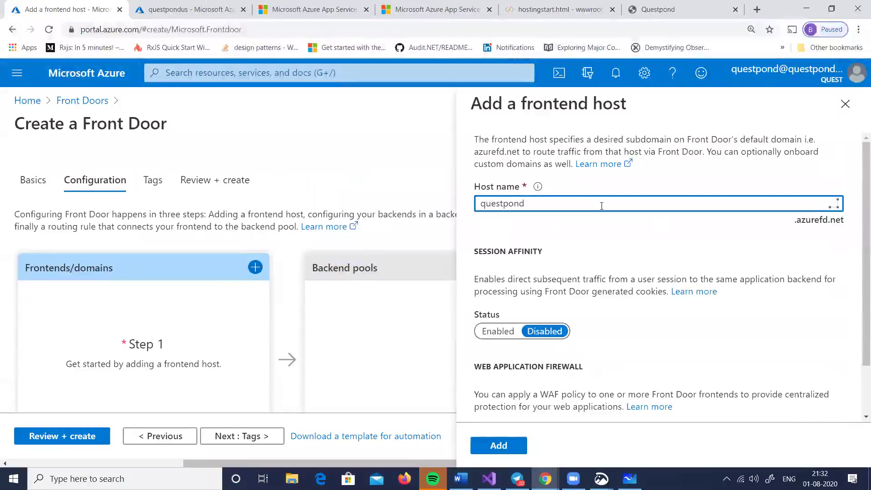
scroll(602, 290, down, 2)
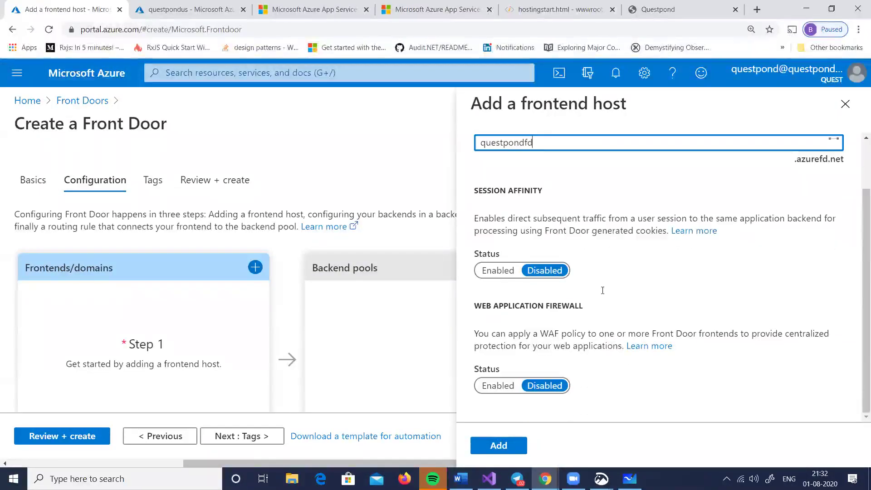
click(494, 452)
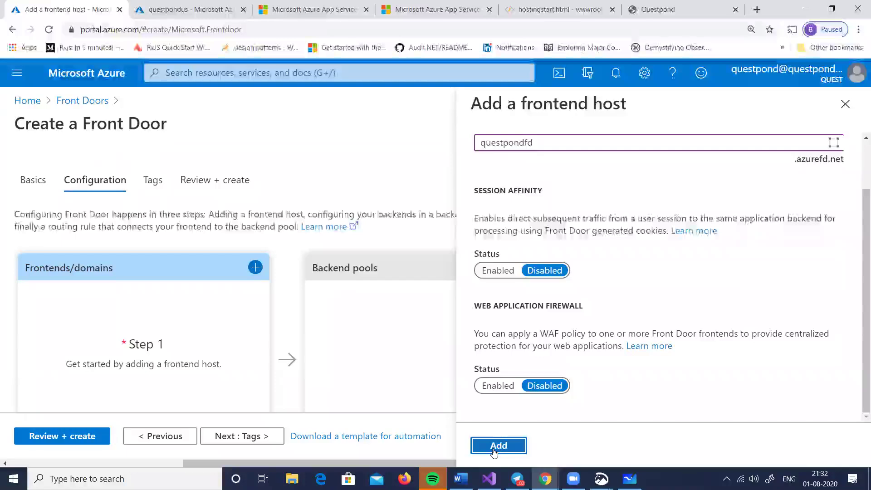
Start a new backend pool for the Front Door and name it backendpool
click(543, 267)
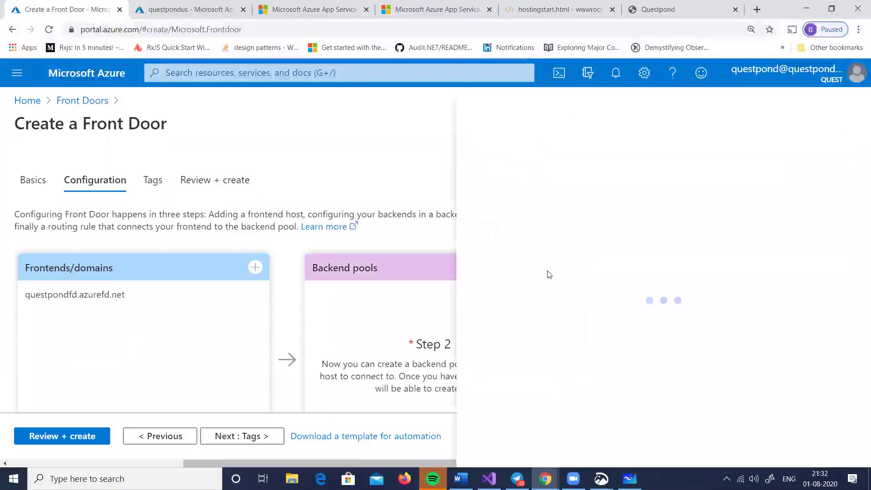
click(523, 196)
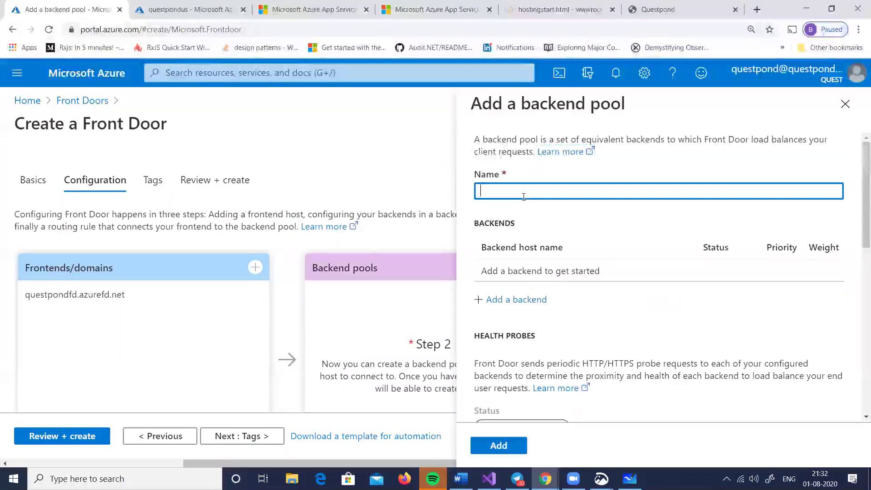
text(backendpool)
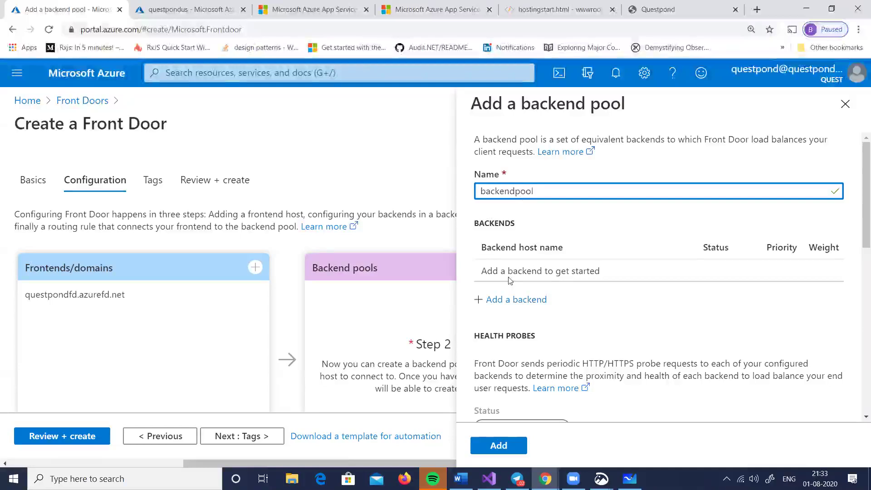
Set up a new backend of type App service with host name questpondindia.azurewebsites.net, and recheck the available host names
click(516, 299)
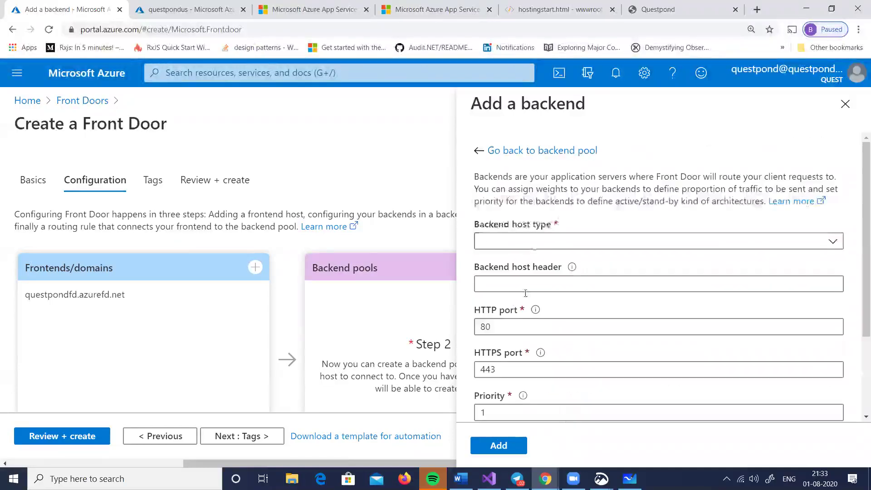
click(556, 243)
click(540, 261)
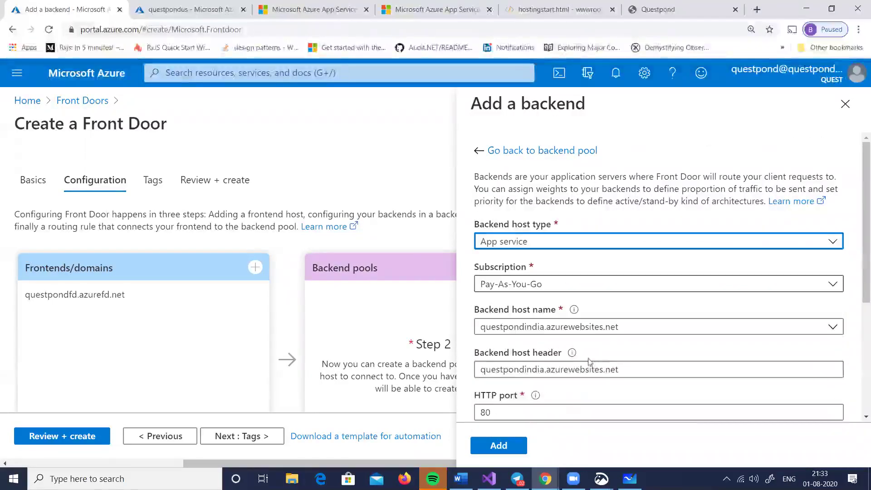
click(590, 330)
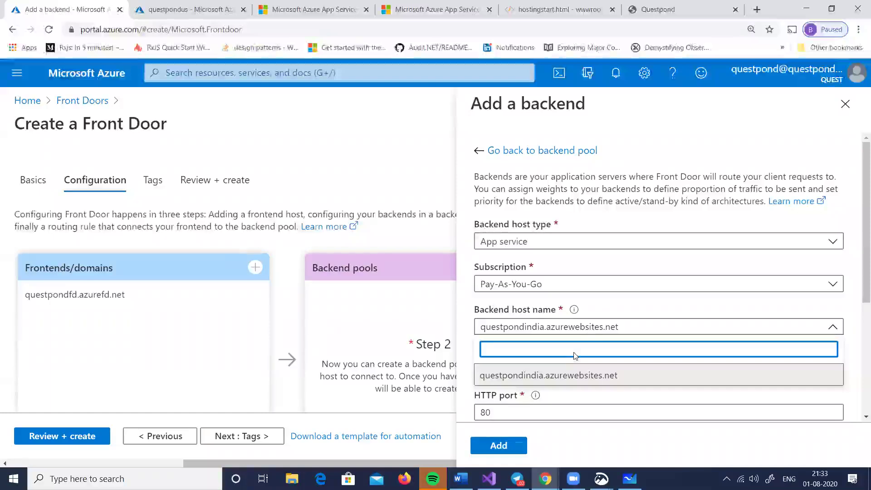
click(567, 374)
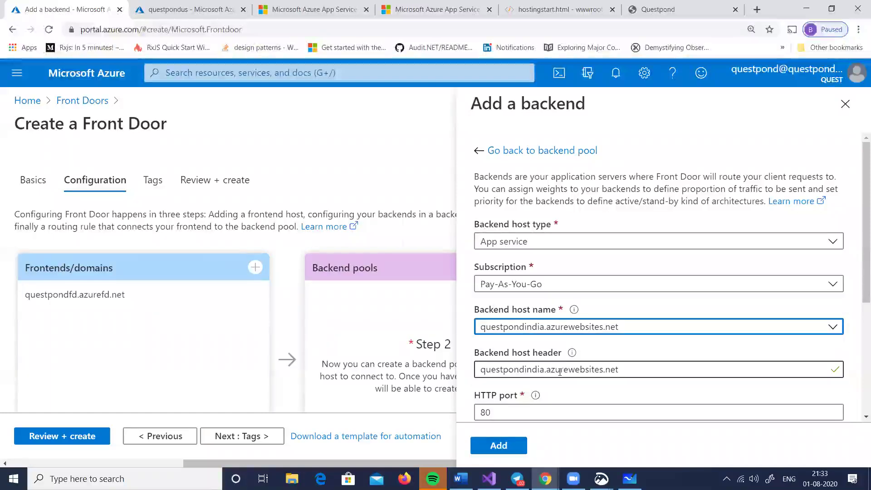
click(650, 333)
click(649, 330)
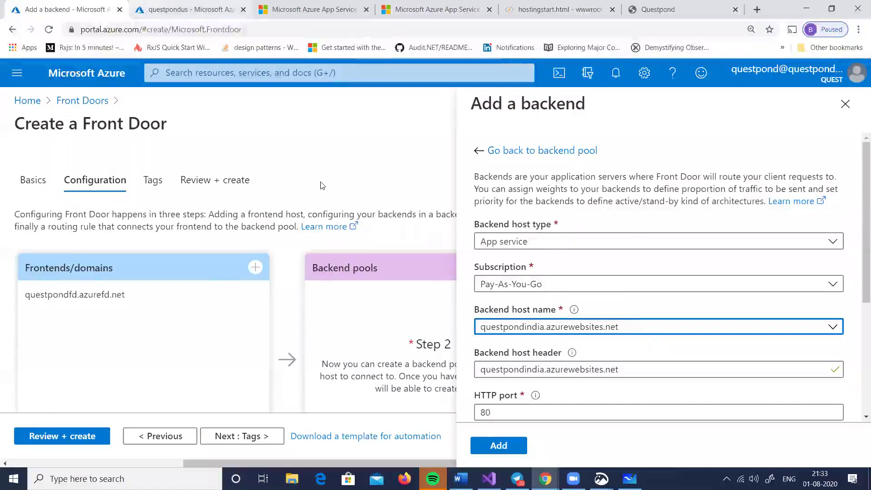
Open the questpondus site from its overview URL in the portal and select its address
click(192, 10)
click(633, 248)
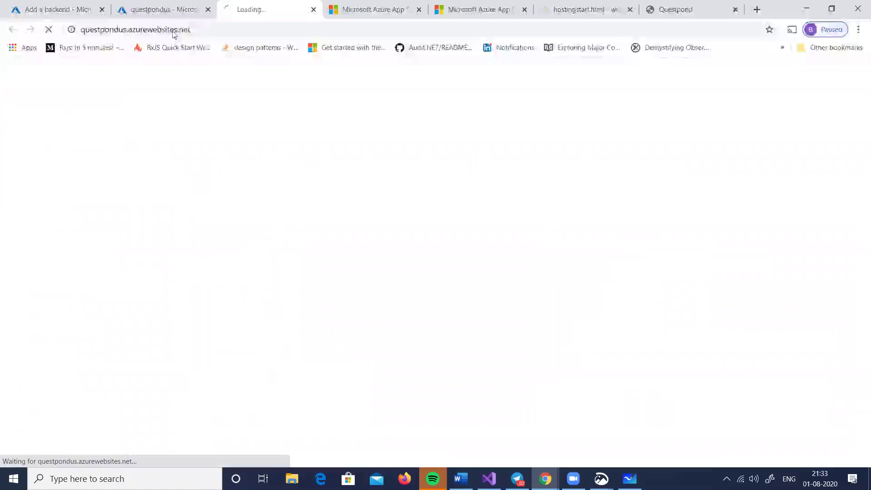
click(174, 30)
Return to the backend form and add the questpondindia.azurewebsites.net backend with priority 1 to the pool
click(45, 9)
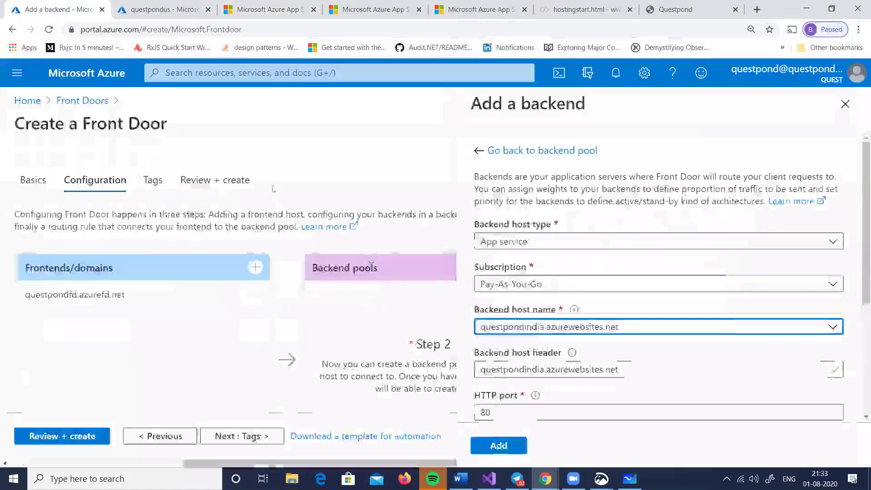
scroll(499, 385, down, 3)
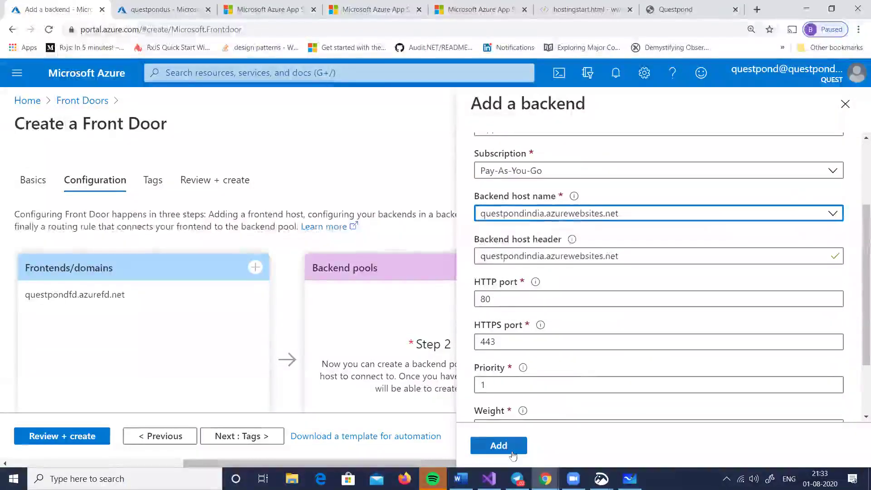
click(499, 445)
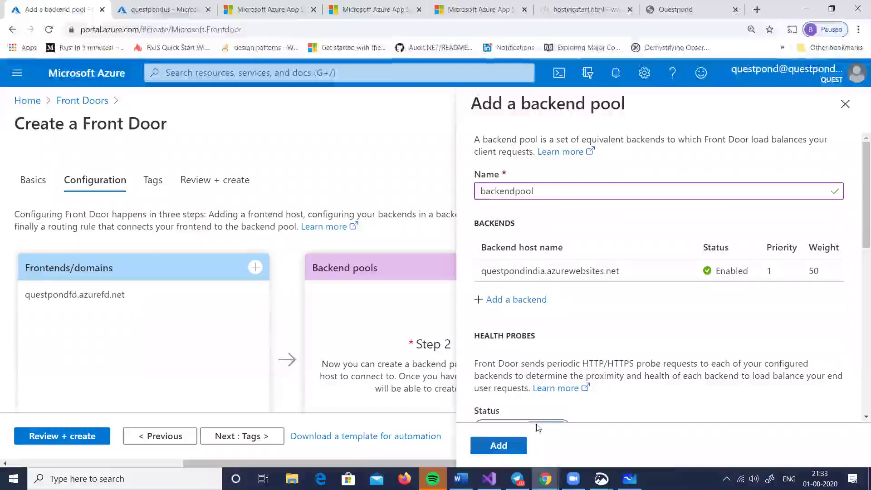
Start a second backend of type App service in the pool and look through the available backend host names
click(514, 300)
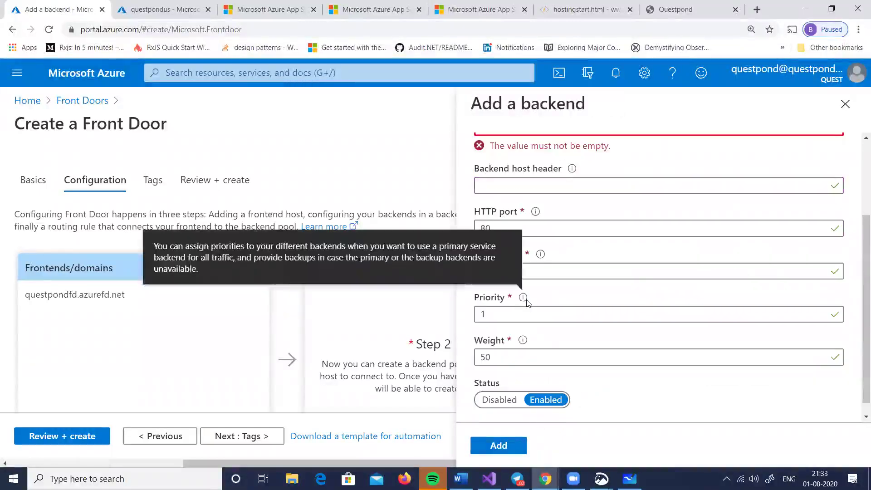
click(573, 186)
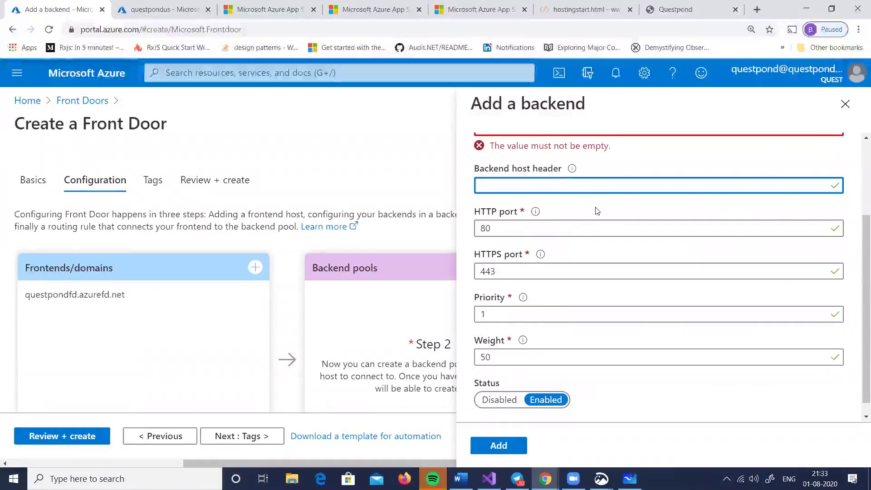
scroll(589, 218, up, 3)
click(604, 248)
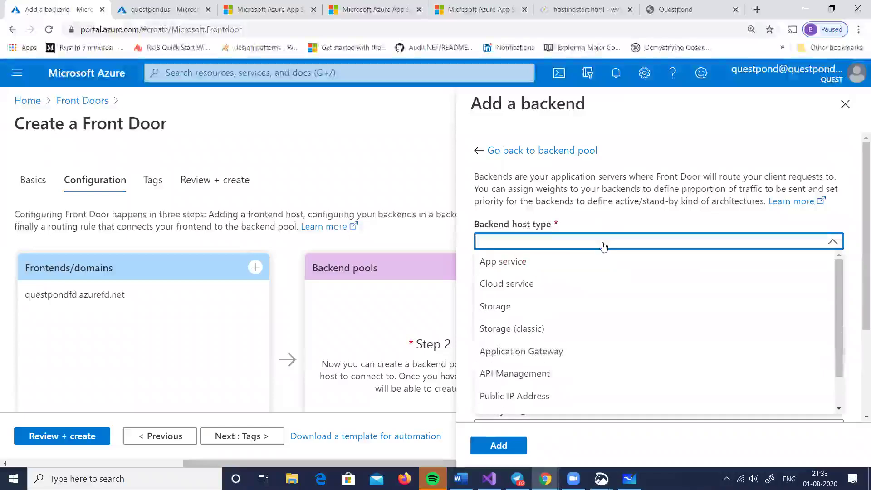
click(567, 261)
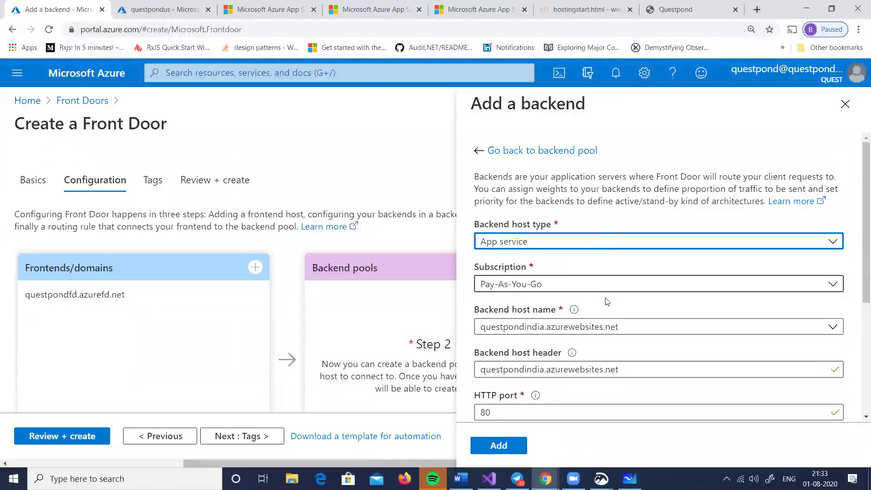
click(608, 334)
click(608, 334)
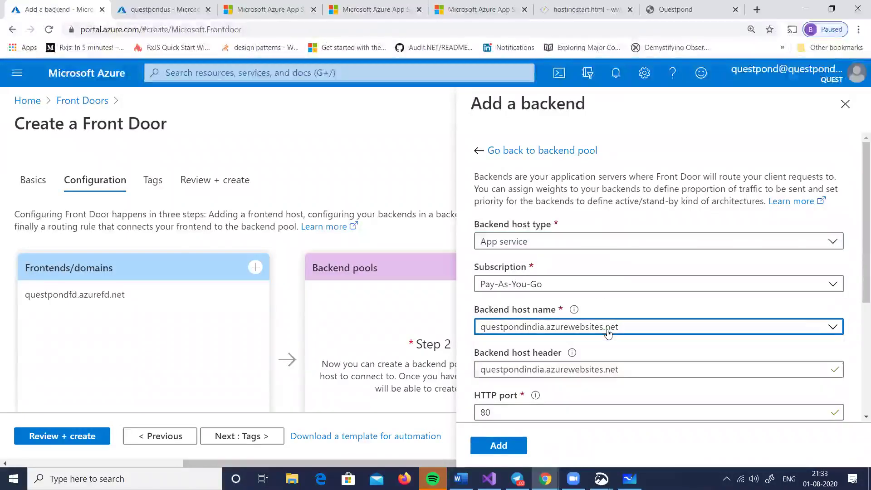
click(636, 330)
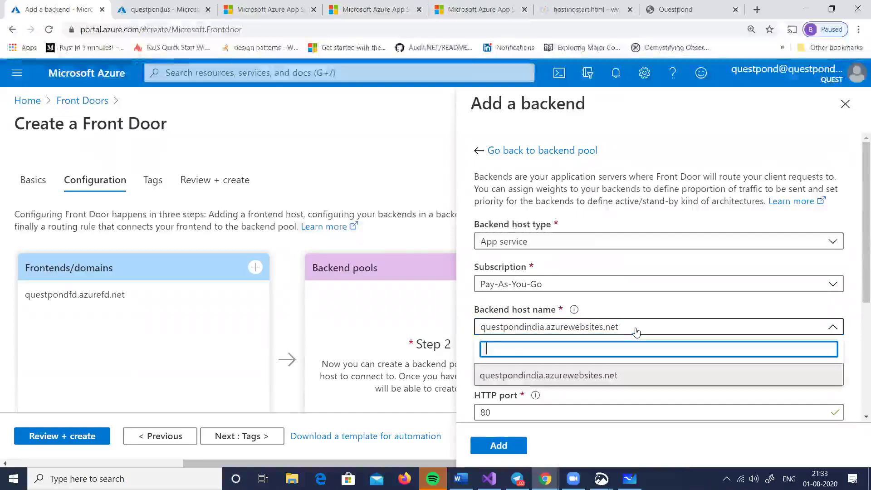
click(642, 327)
Recheck the available backend host names and discard the unfinished backend together with its pool
scroll(663, 312, down, 1)
key(ctrl+minus)
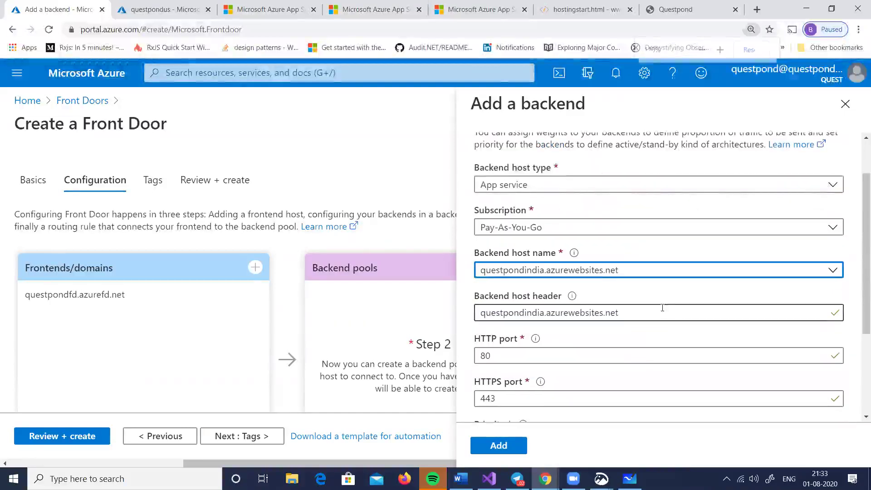
key(ctrl+minus)
click(644, 244)
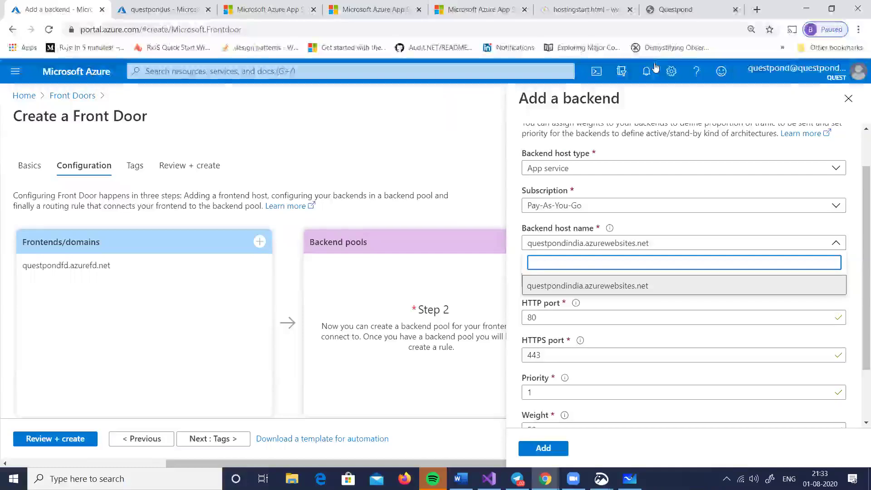
click(545, 133)
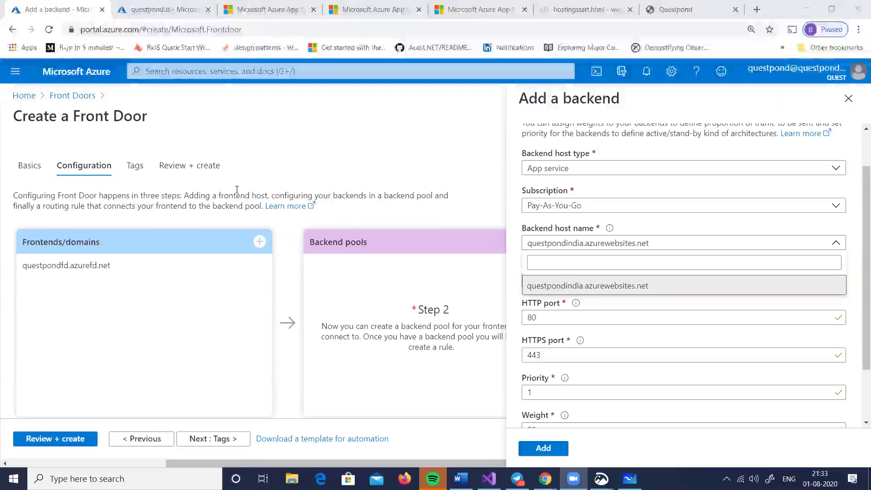
click(385, 181)
click(848, 99)
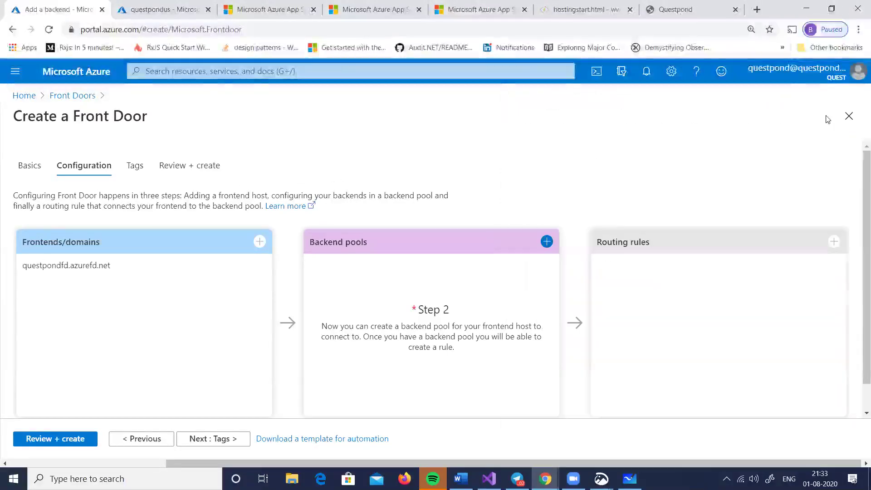
Check the Front Door's basic settings, retry an App service backend in a fresh pool to check its host names, and discard it
click(29, 167)
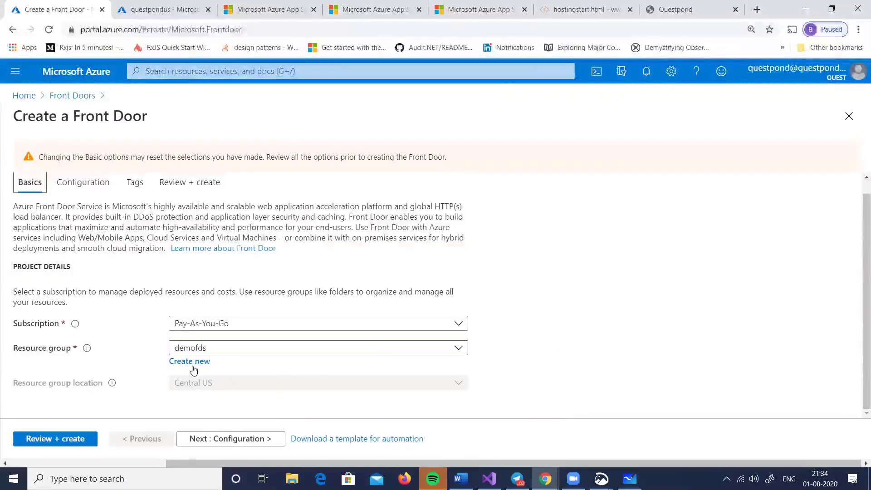
click(74, 188)
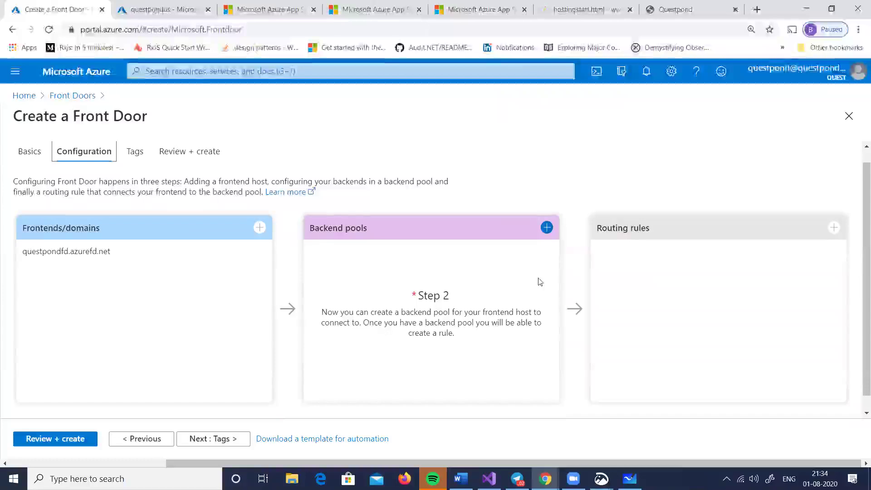
click(546, 227)
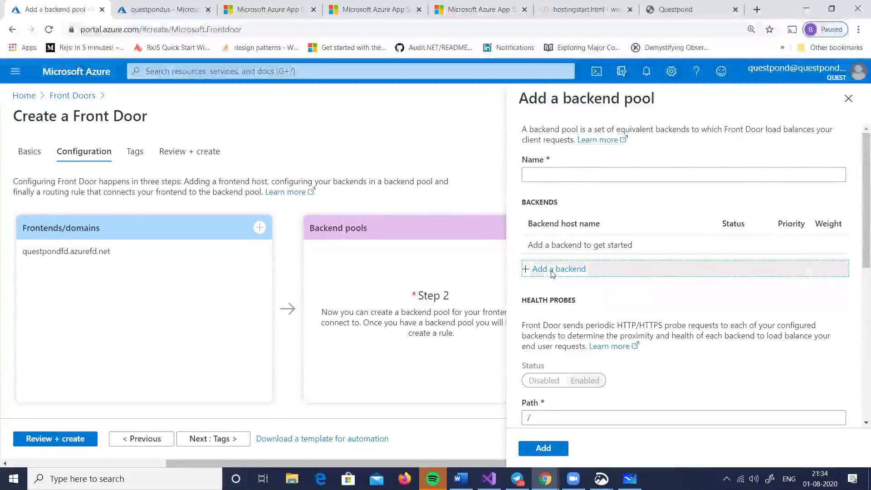
click(542, 268)
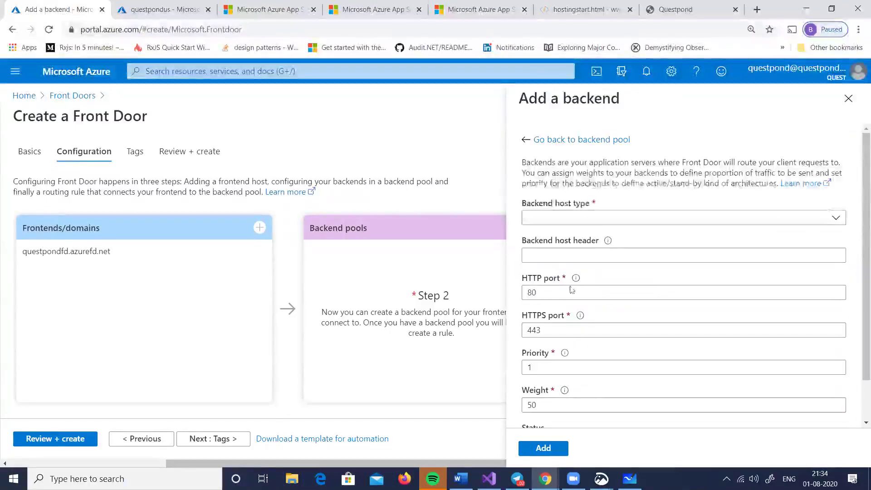
click(689, 218)
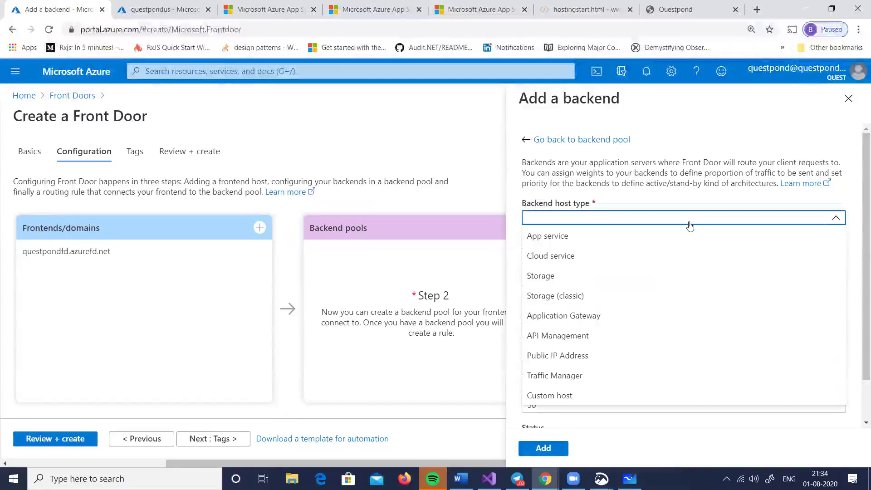
click(688, 236)
click(635, 293)
click(635, 292)
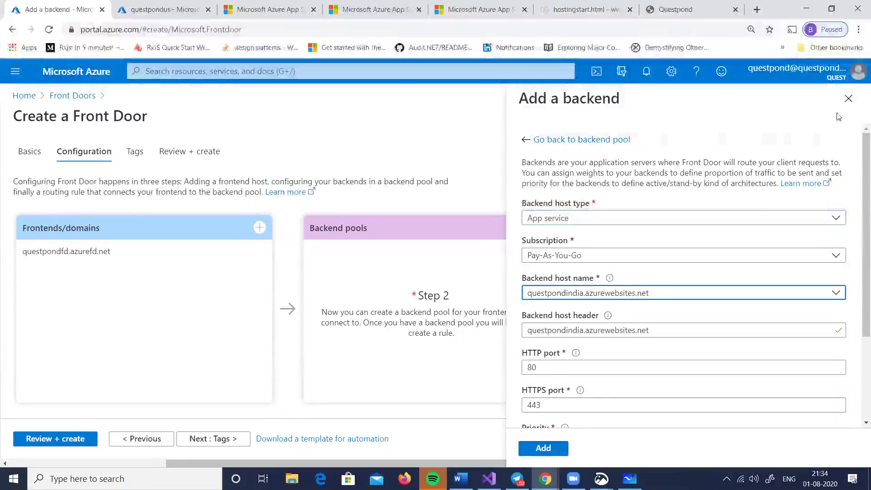
click(847, 98)
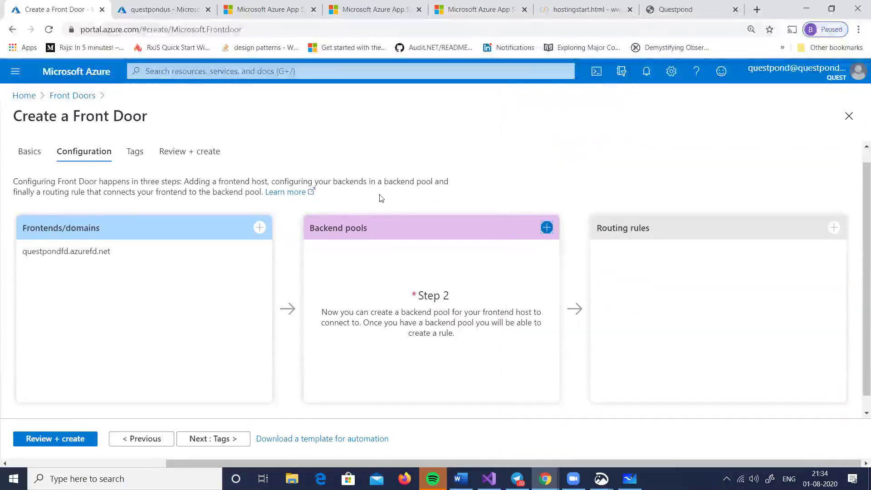
click(80, 98)
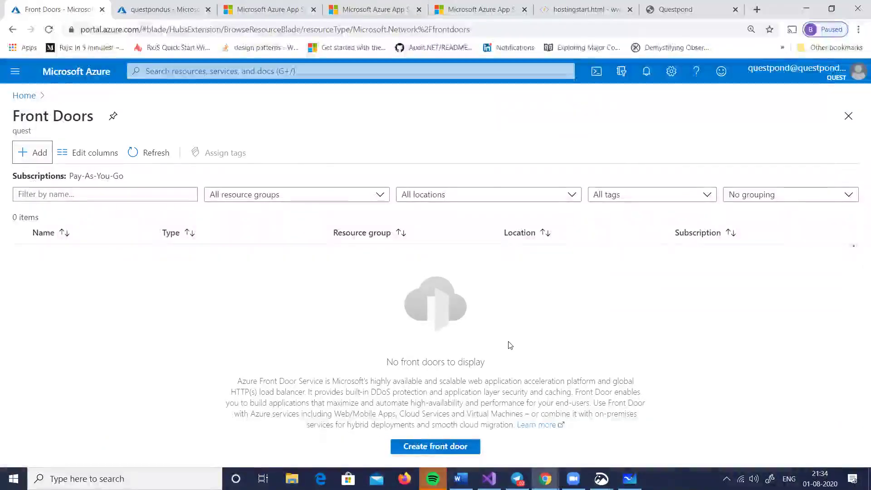
key(ctrl+plus)
scroll(496, 369, down, 1)
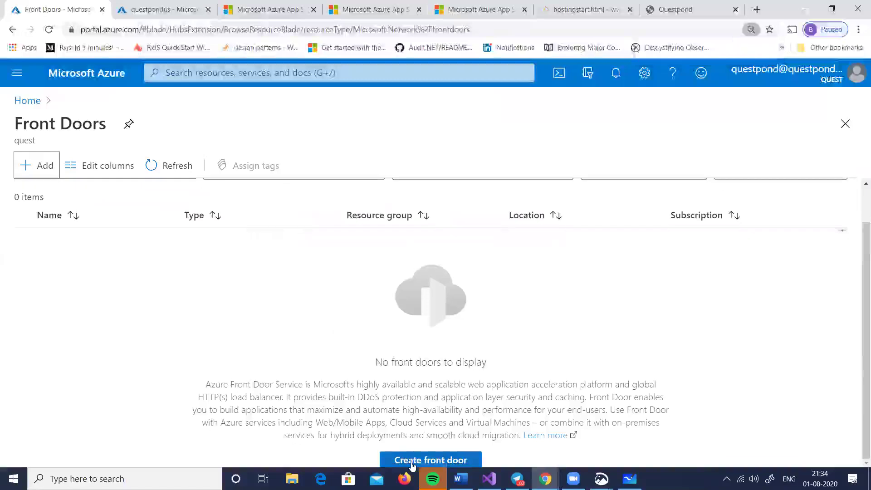
click(410, 461)
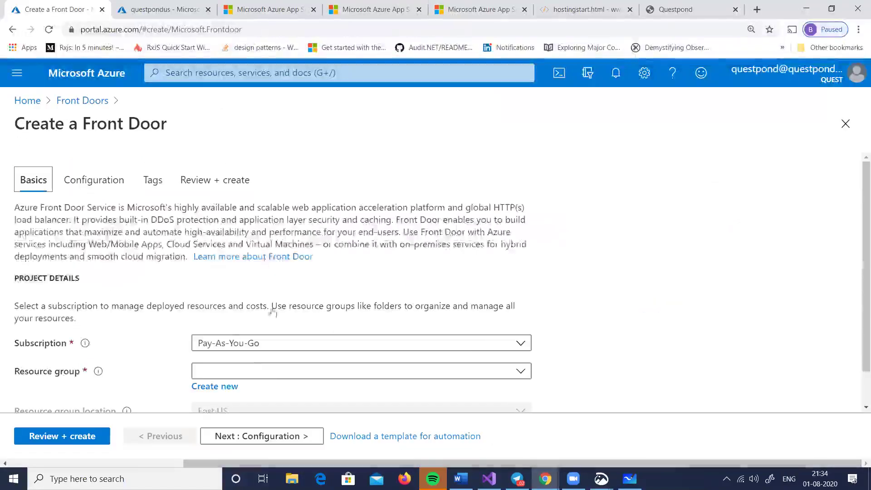
scroll(272, 312, down, 1)
Open the App Services list from the portal home and examine the questpondus overview
click(27, 100)
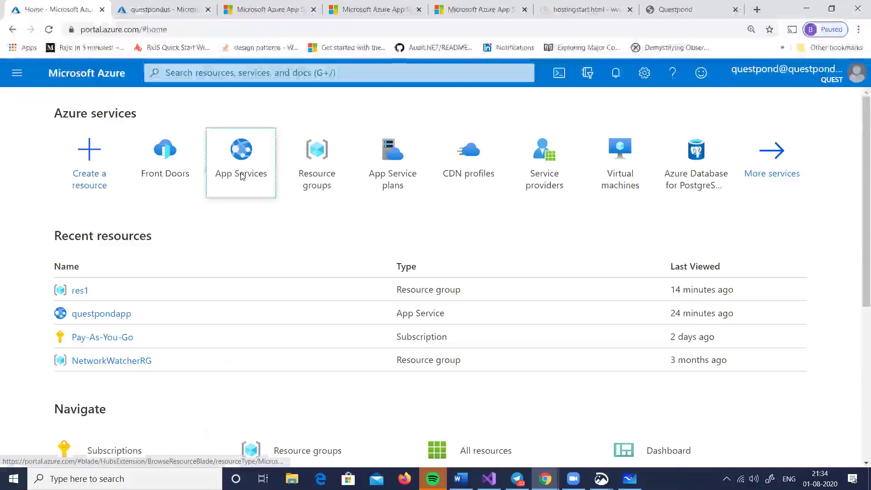
click(236, 159)
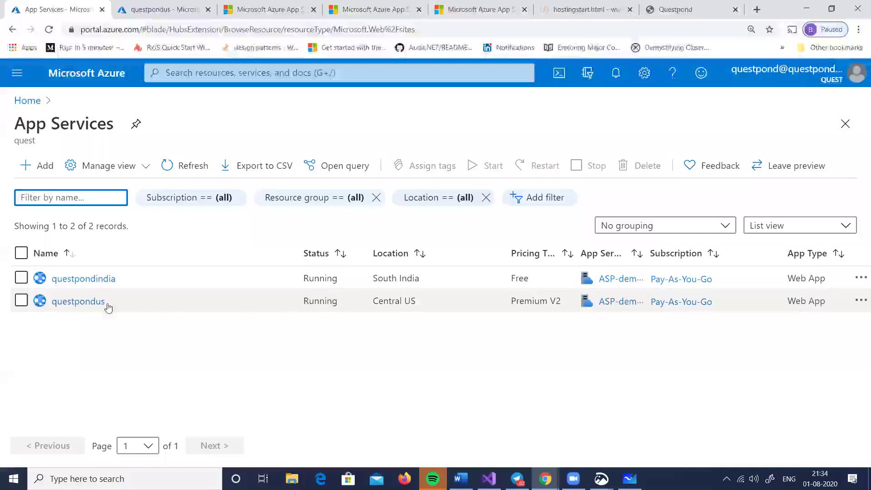
click(107, 305)
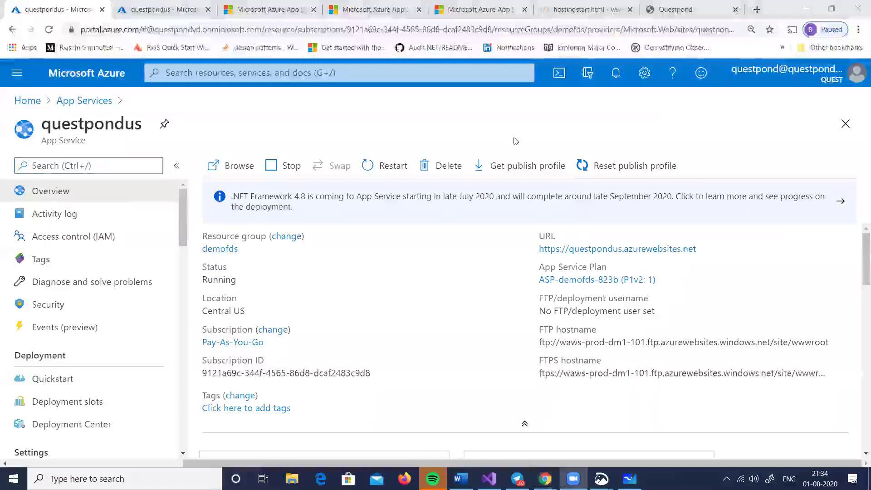
click(93, 99)
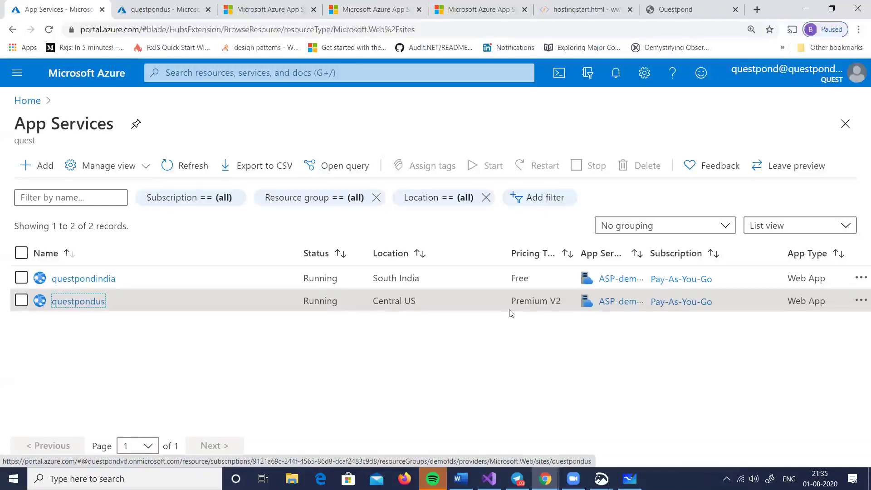
Compare the questpondindia and questpondus app services by examining their overviews and available actions
click(860, 279)
click(577, 352)
click(83, 279)
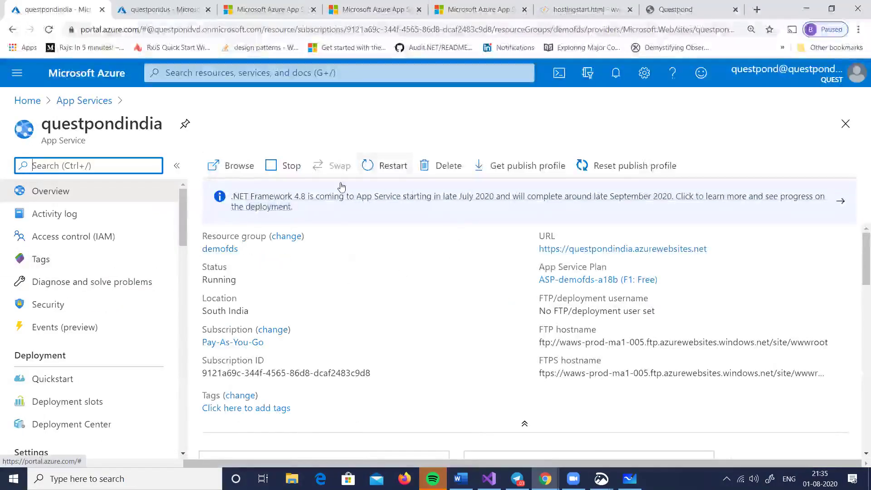
click(845, 125)
click(860, 301)
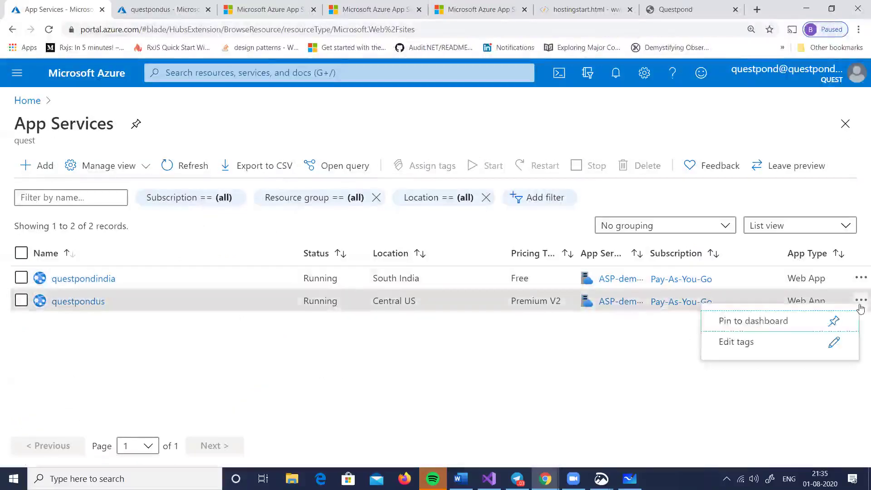
click(451, 385)
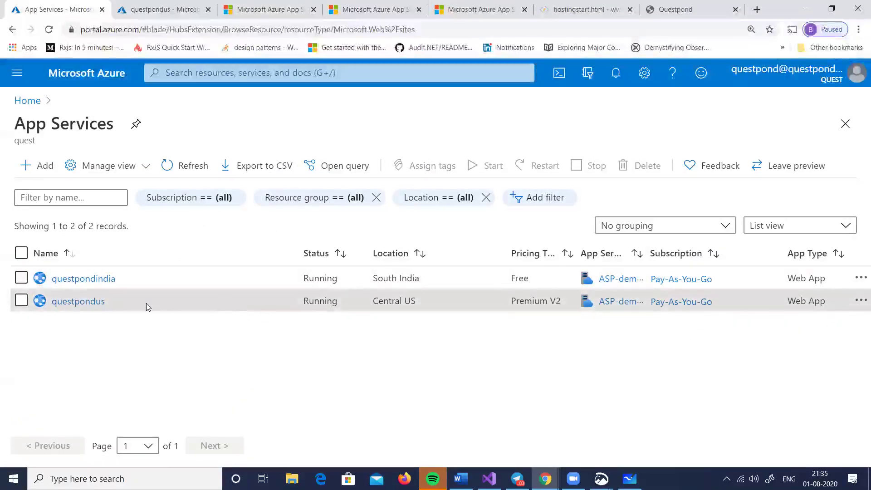
click(78, 302)
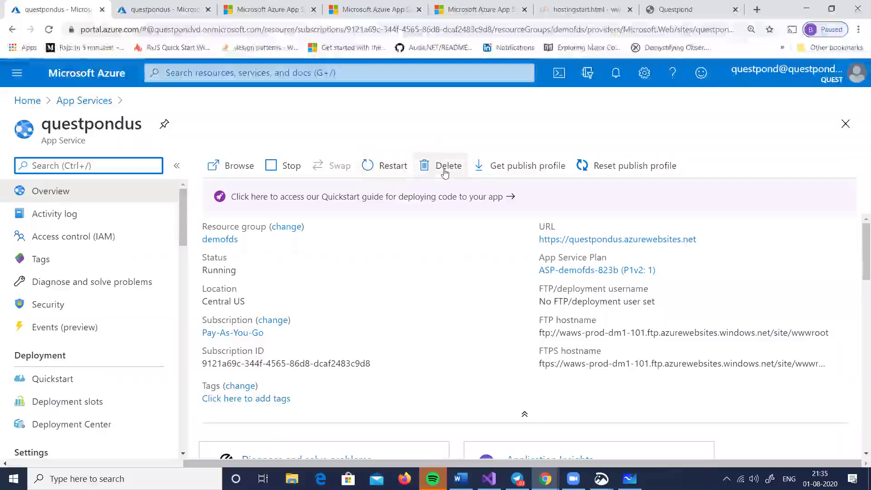
Start creating a new Front Door from the portal home and open its configuration settings
click(26, 100)
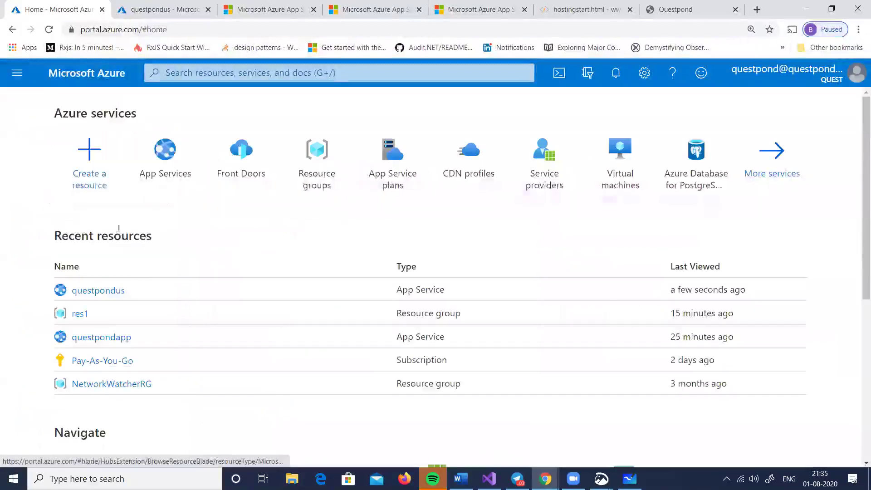
click(233, 177)
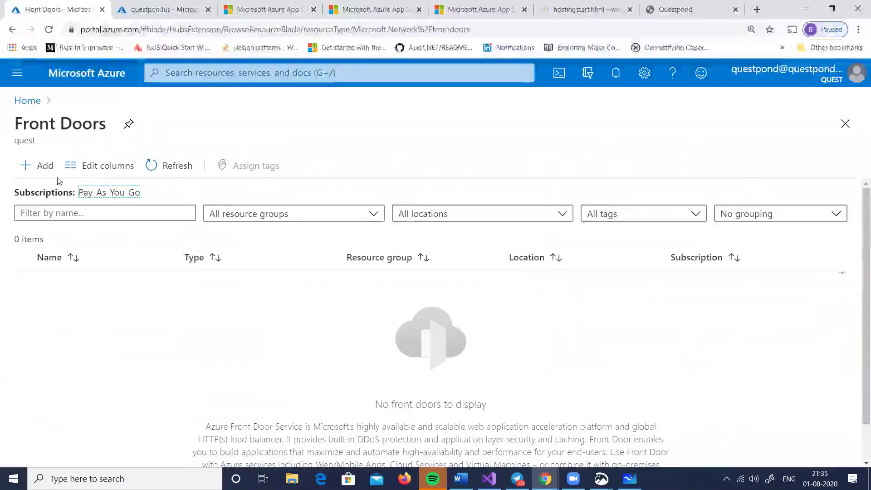
click(53, 175)
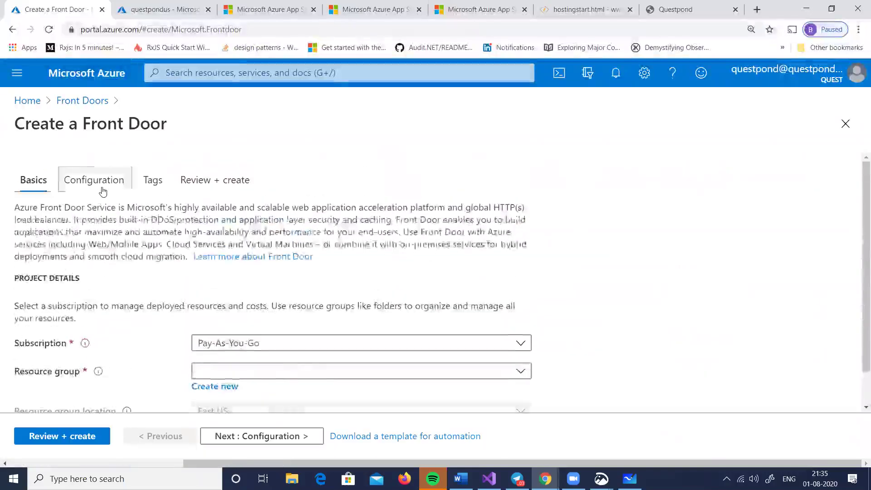
click(103, 192)
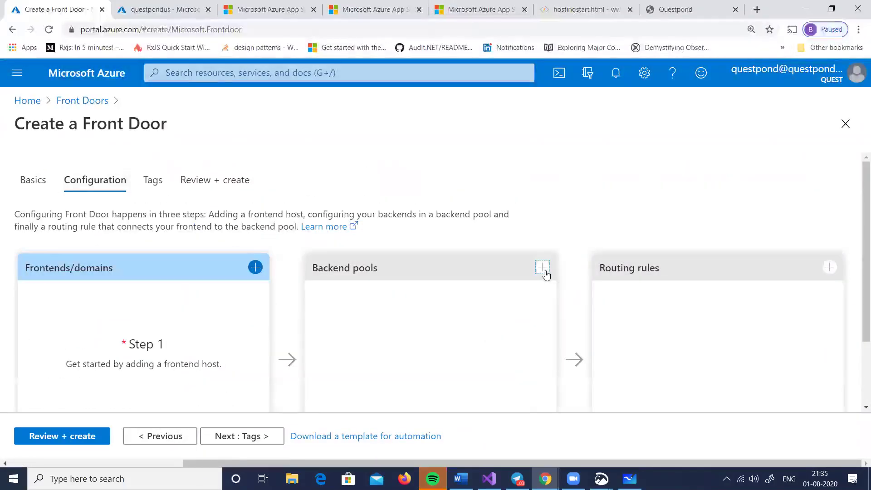
Add a frontend host named questpondfd to the new Front Door's configuration
click(255, 268)
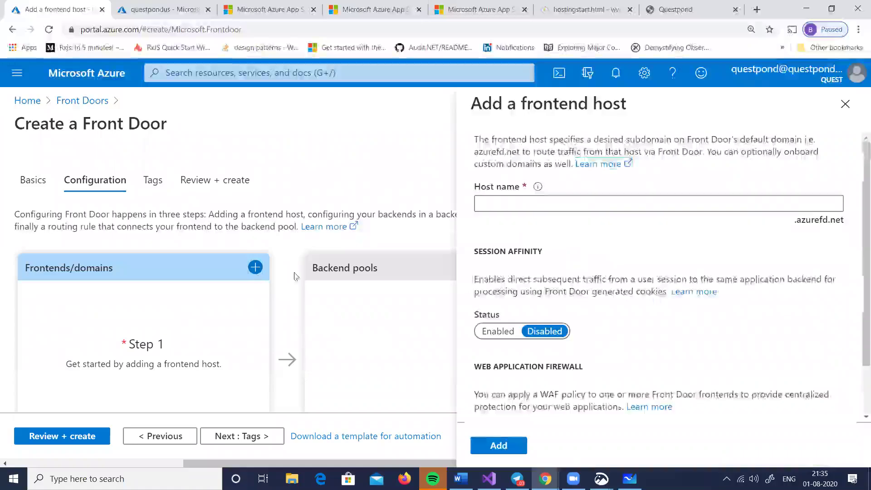
click(598, 204)
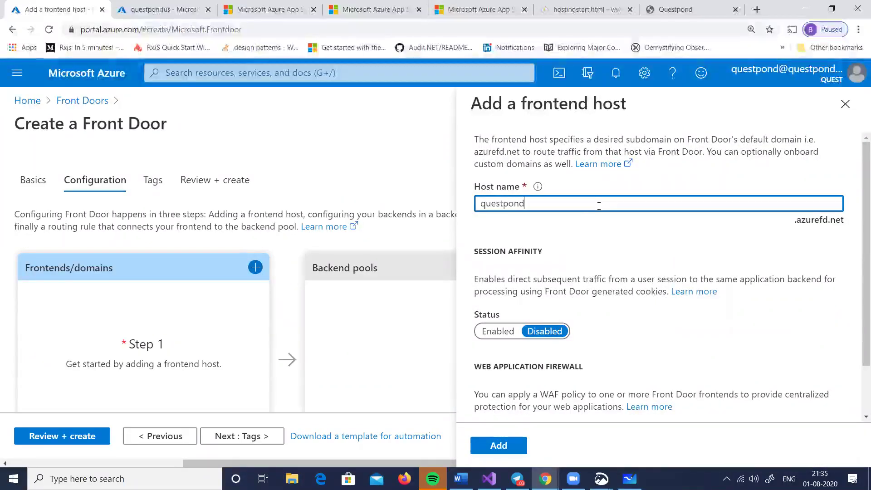
text(questpondfd)
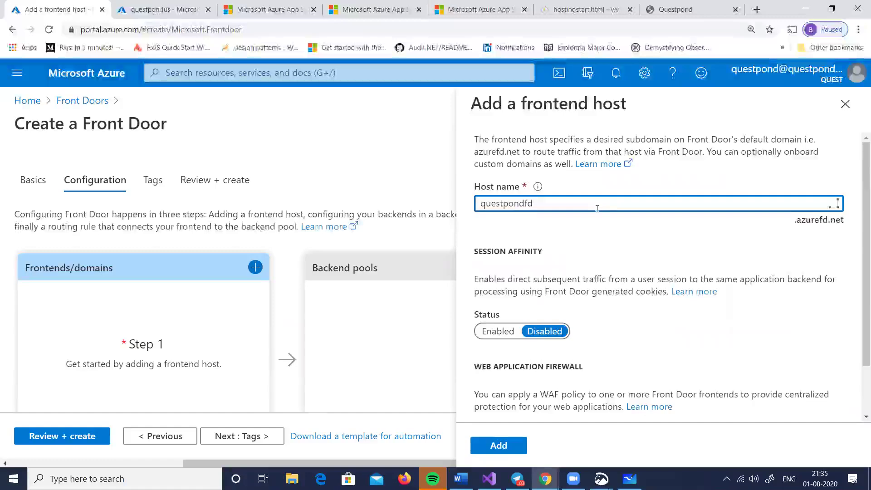
scroll(596, 217, down, 2)
click(490, 448)
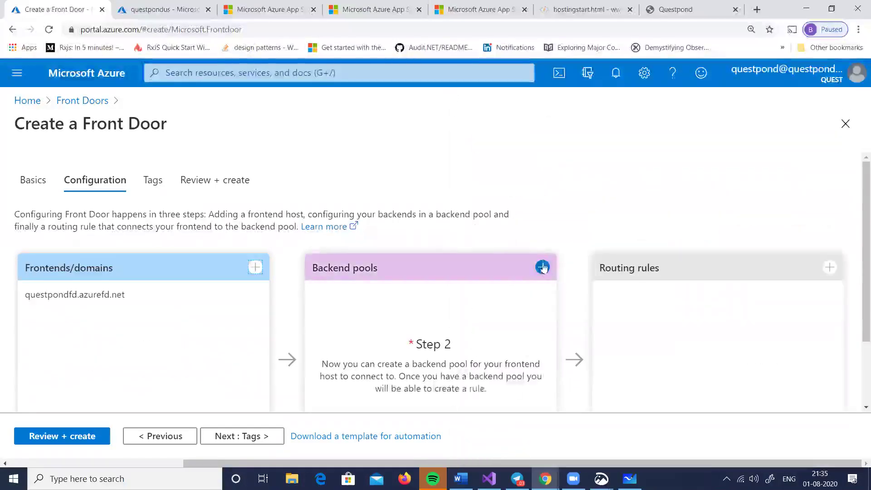
Try an App service backend in a new backend pool, check its selectable host names, and discard it
click(541, 267)
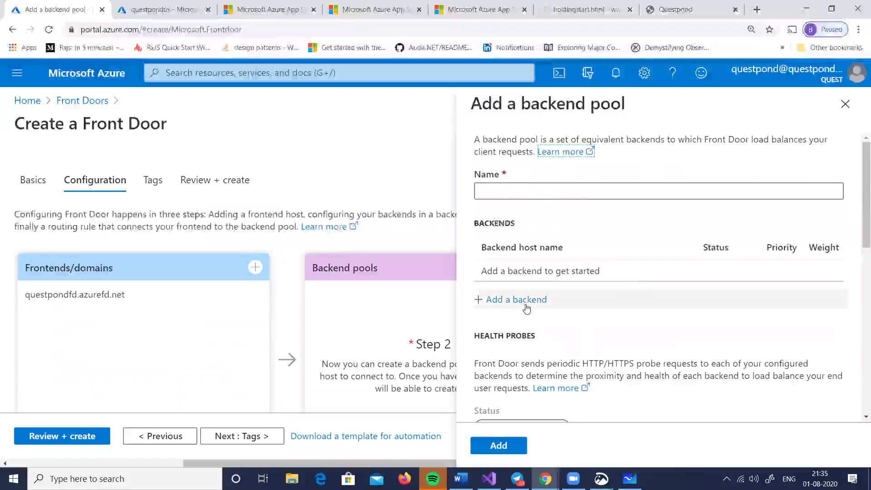
click(526, 306)
scroll(684, 299, down, 3)
scroll(687, 299, up, 3)
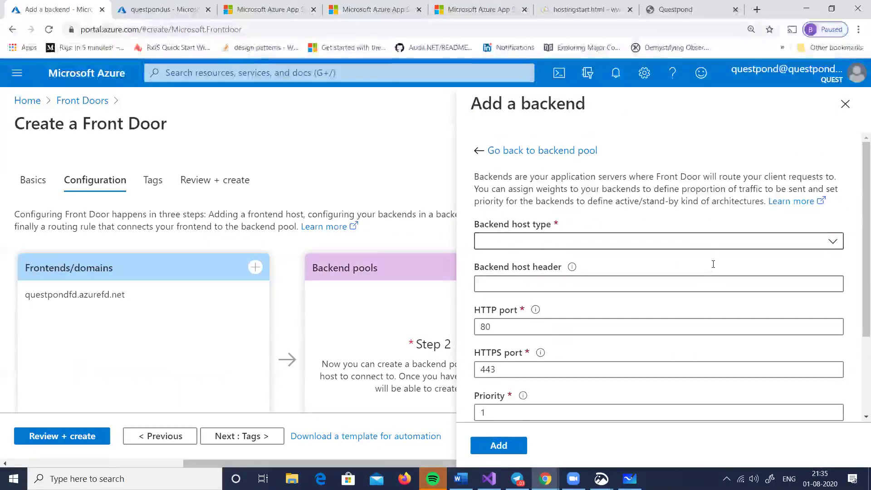
click(696, 243)
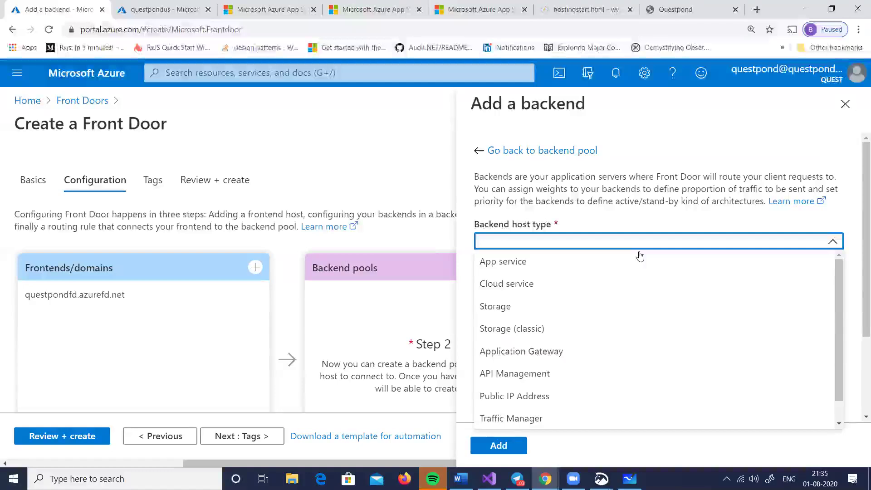
click(625, 262)
click(623, 329)
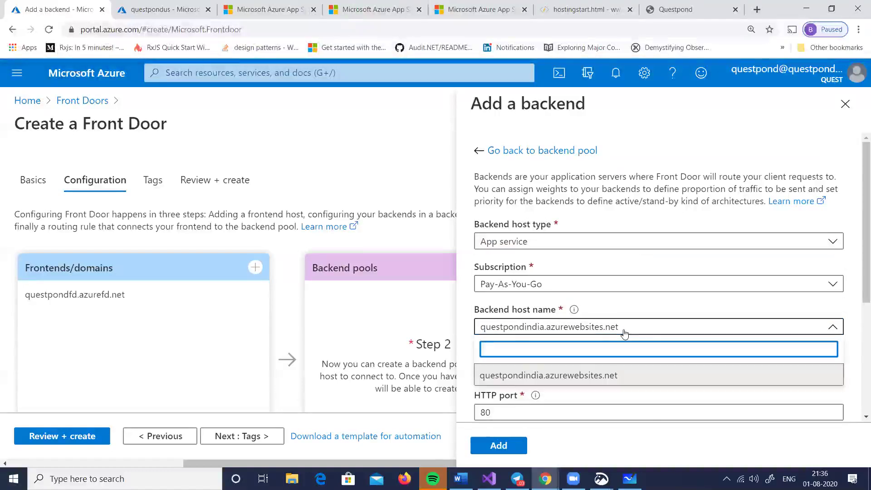
click(617, 375)
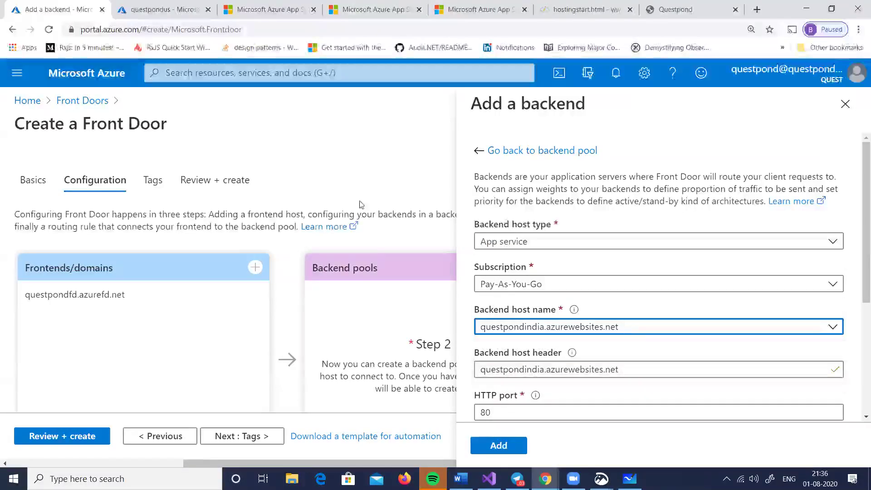
click(844, 106)
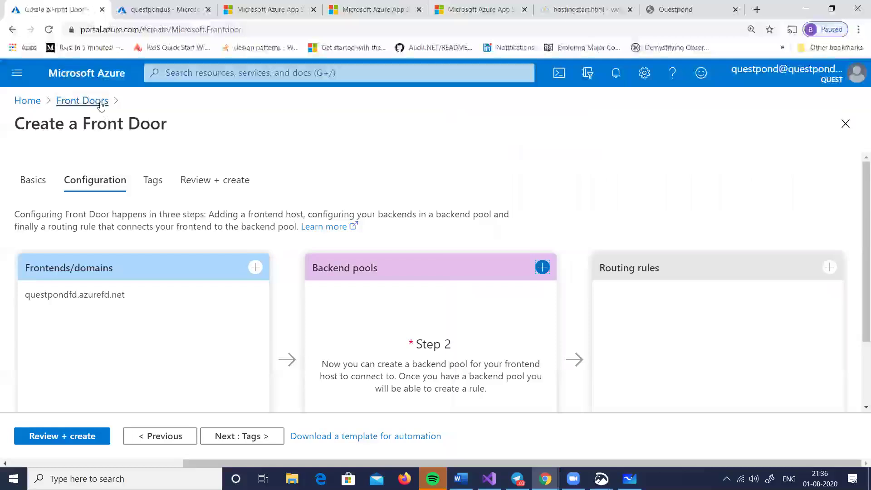
Leave the Front Door setup and delete the questpondus app service, confirming with the app name
click(82, 100)
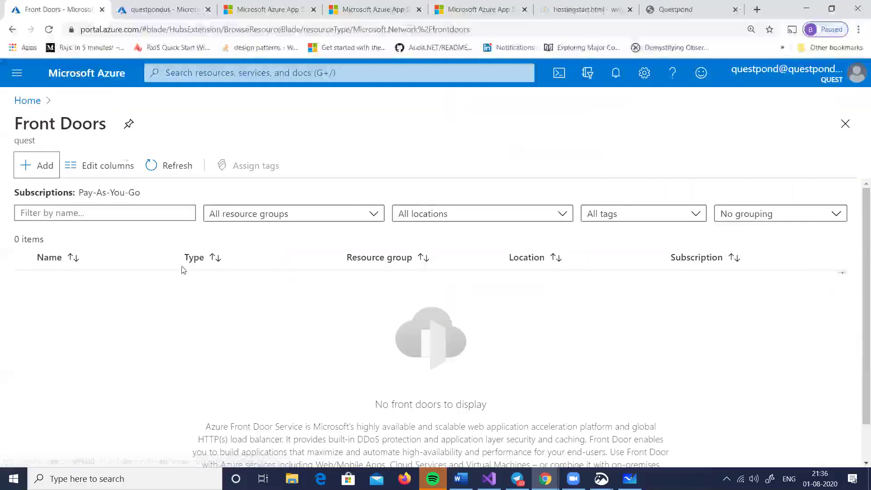
click(27, 100)
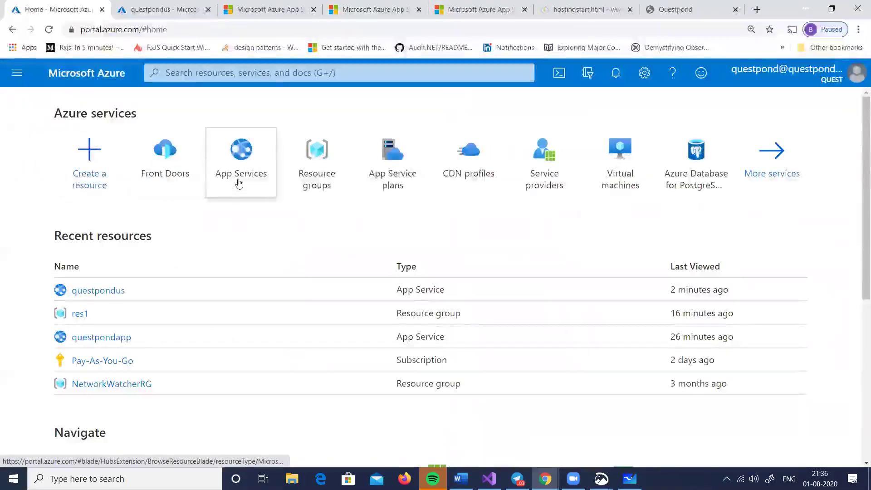
click(239, 182)
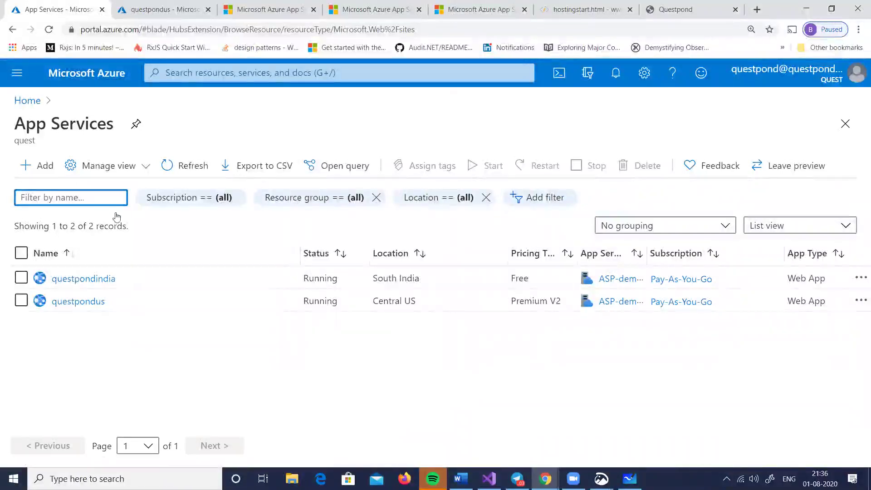
click(69, 301)
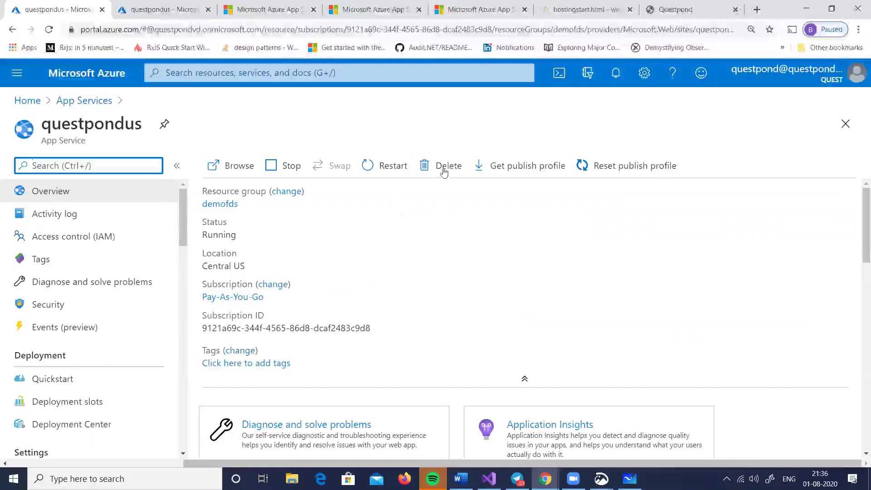
click(444, 172)
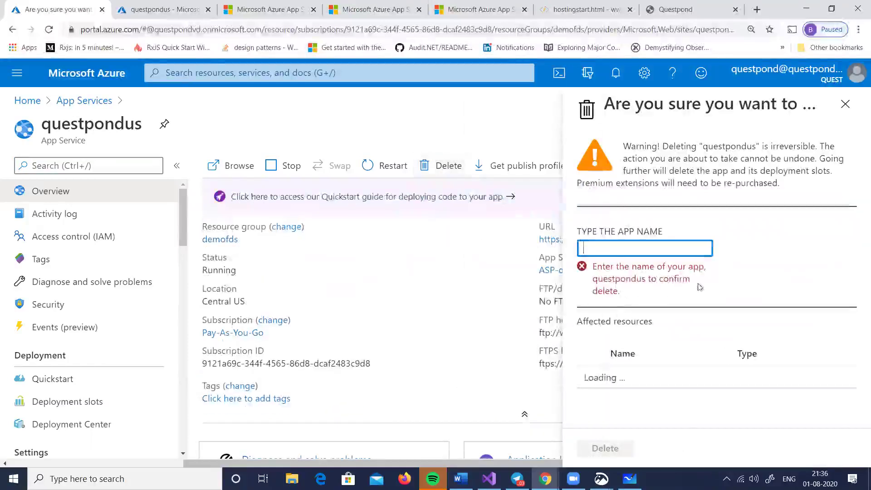
text(quest)
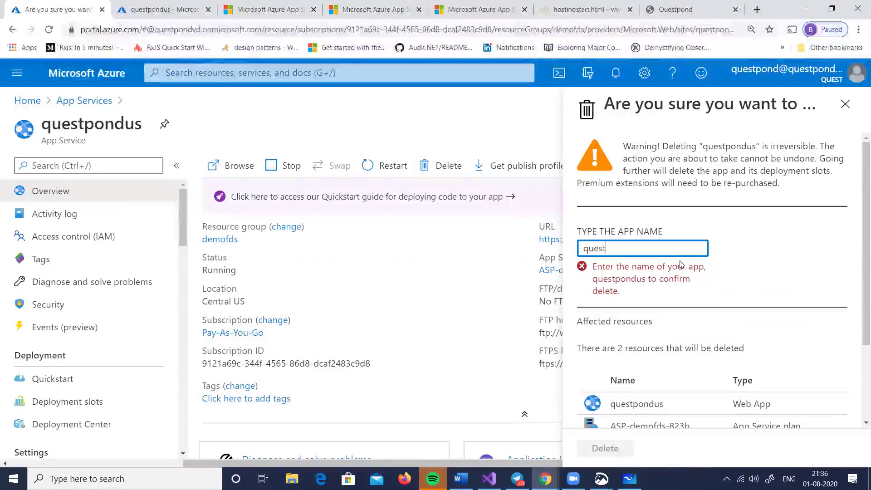
text(pondus)
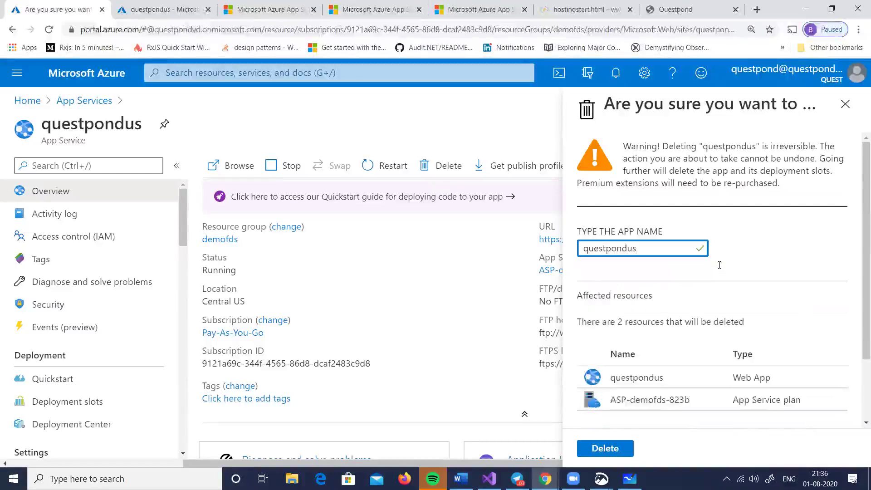
scroll(671, 385, down, 1)
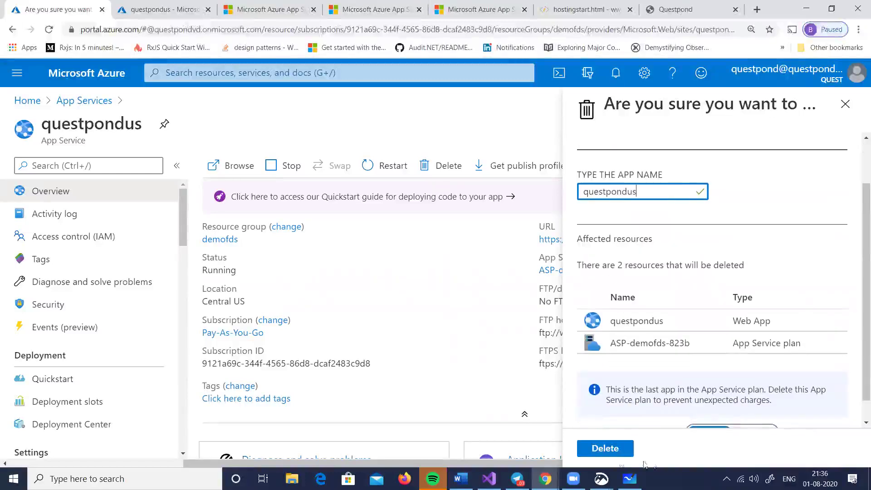
click(608, 453)
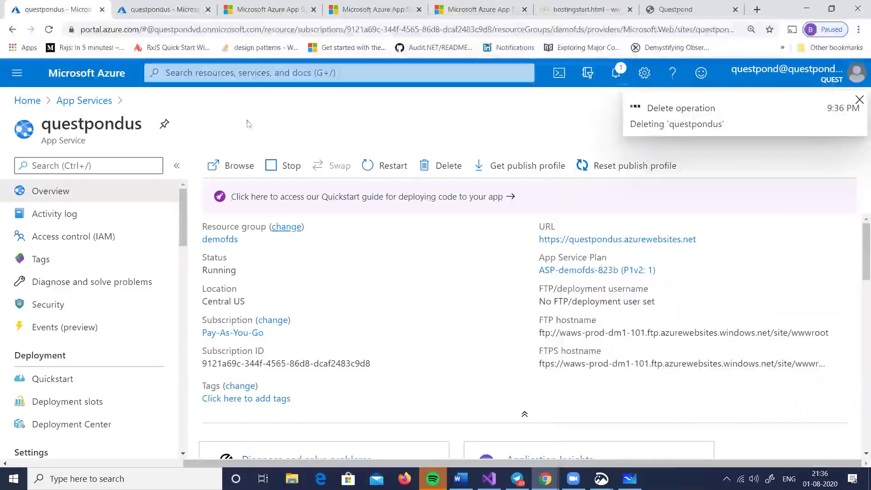
Start a new web app from App Services in the demofds resource group and name it questpondus1
click(220, 73)
text(app ser)
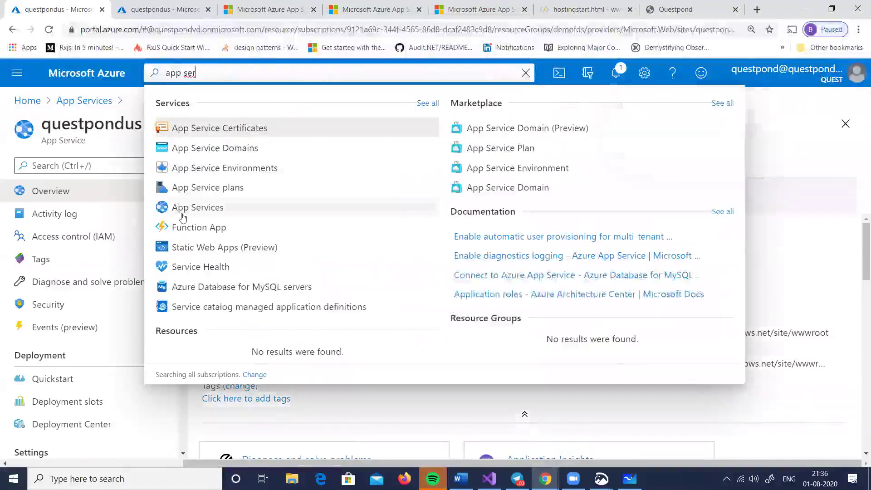
click(167, 206)
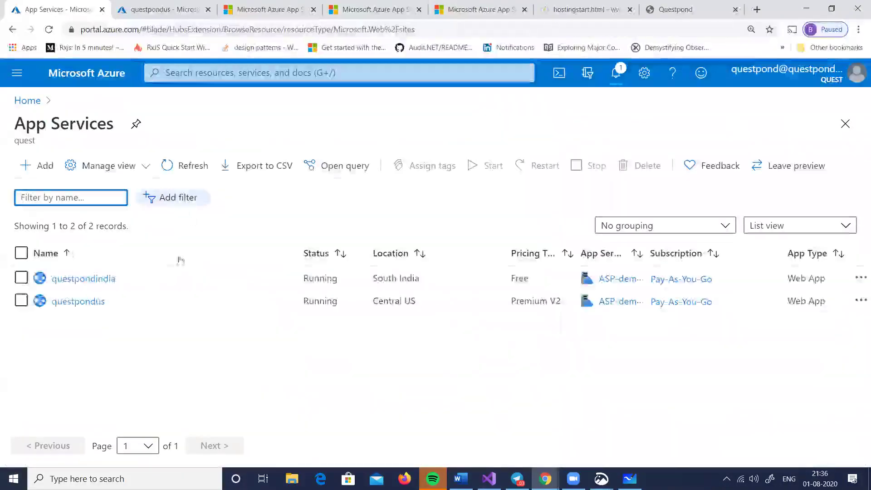
click(36, 165)
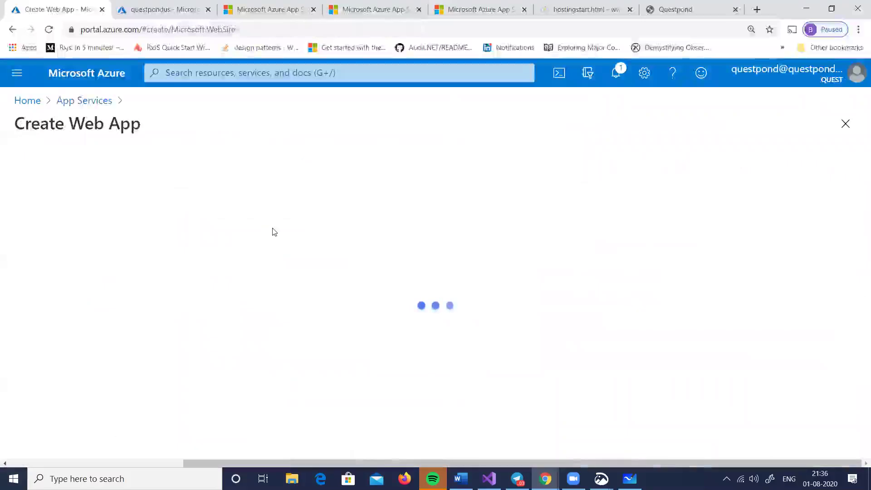
scroll(267, 304, down, 1)
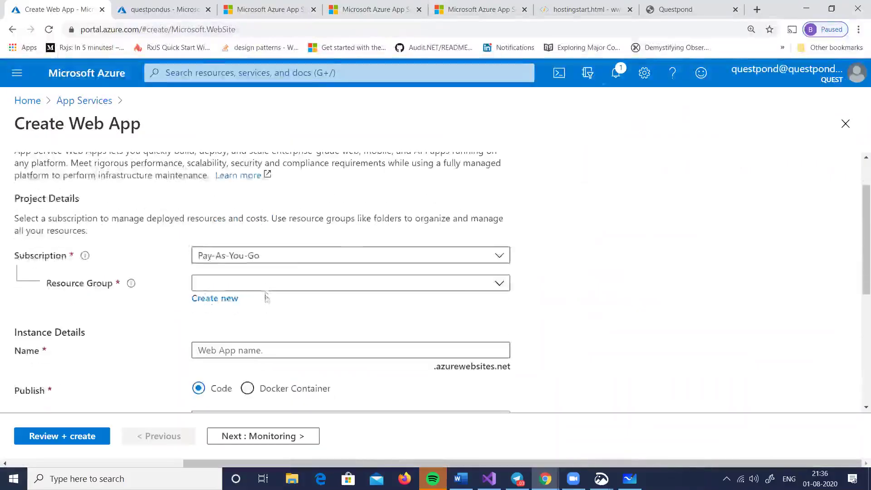
click(277, 257)
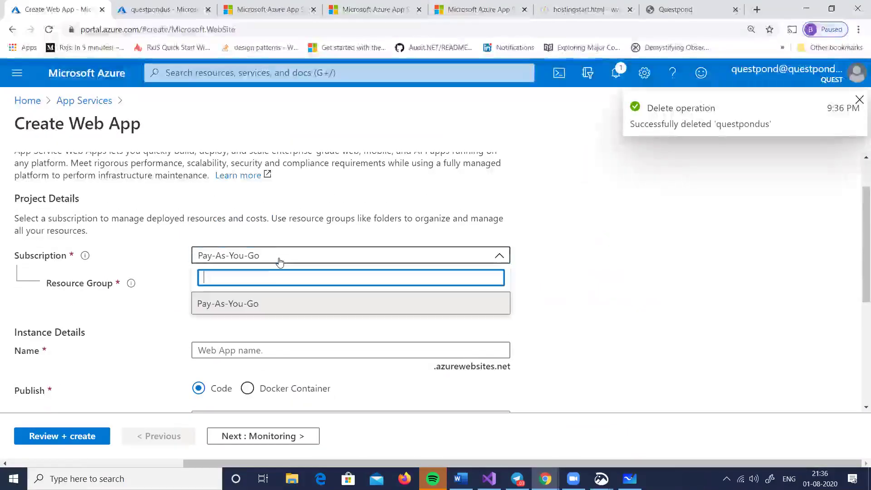
click(272, 282)
click(235, 332)
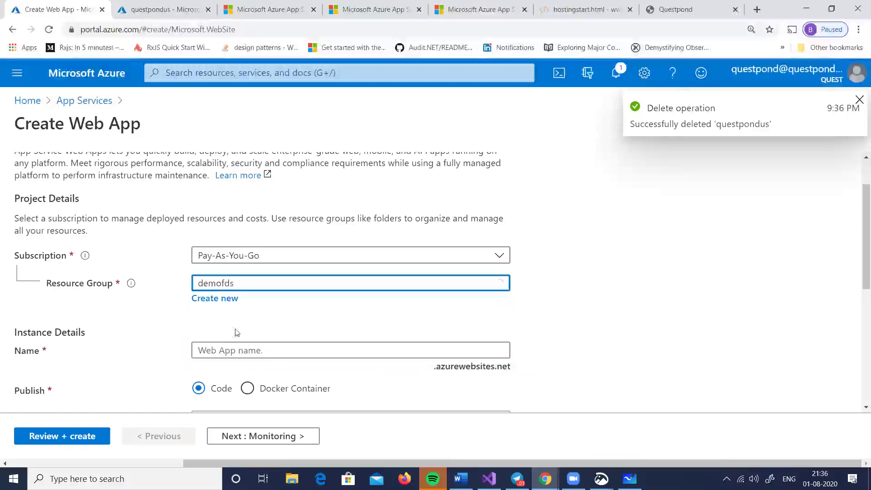
click(268, 354)
text(questo)
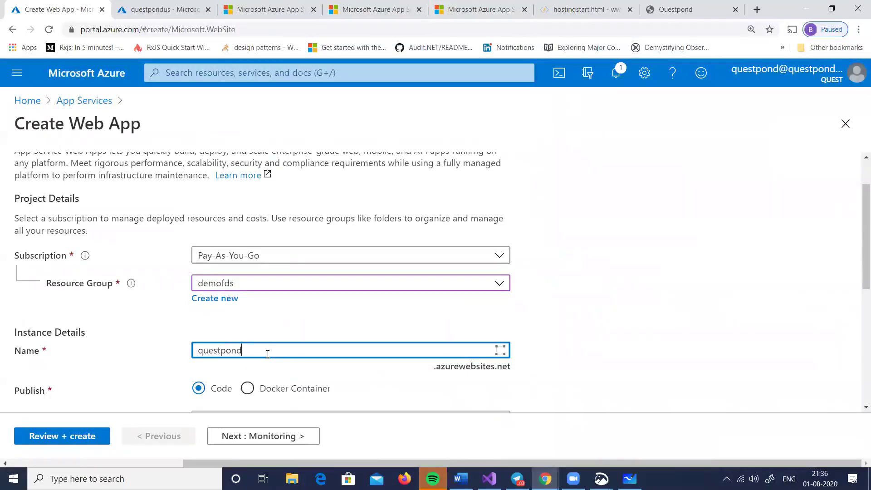
Choose .NET Core 3.1 (LTS) as the web app's runtime stack and keep Central US as its region
scroll(362, 272, down, 3)
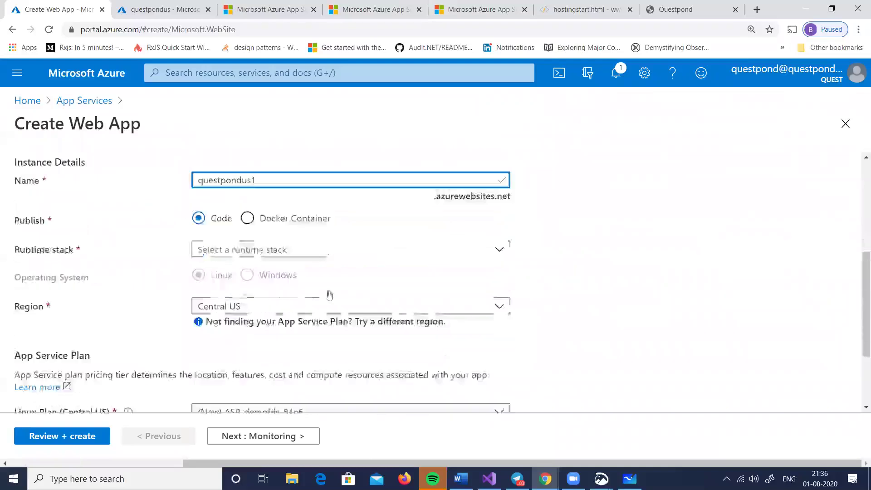
click(295, 253)
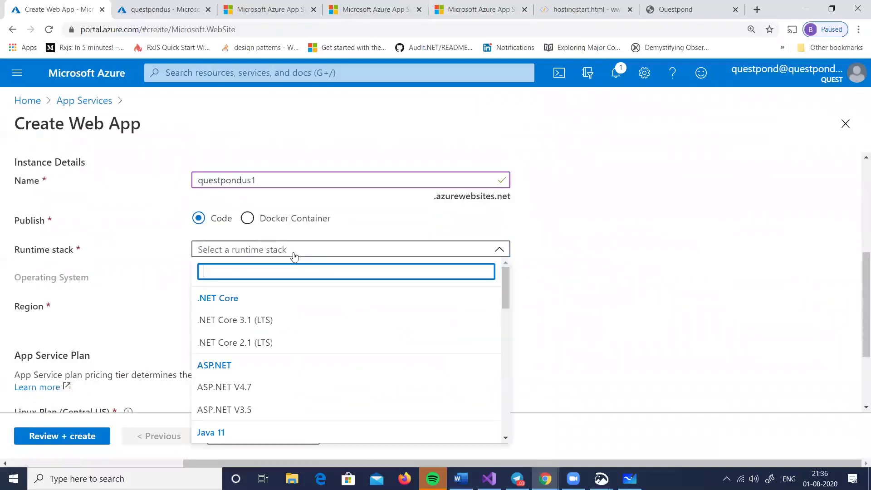
click(218, 316)
scroll(376, 274, down, 1)
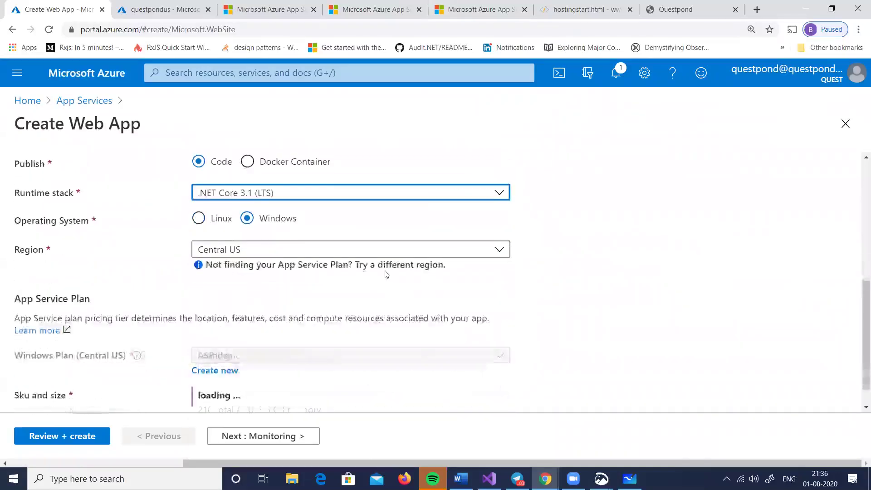
click(365, 254)
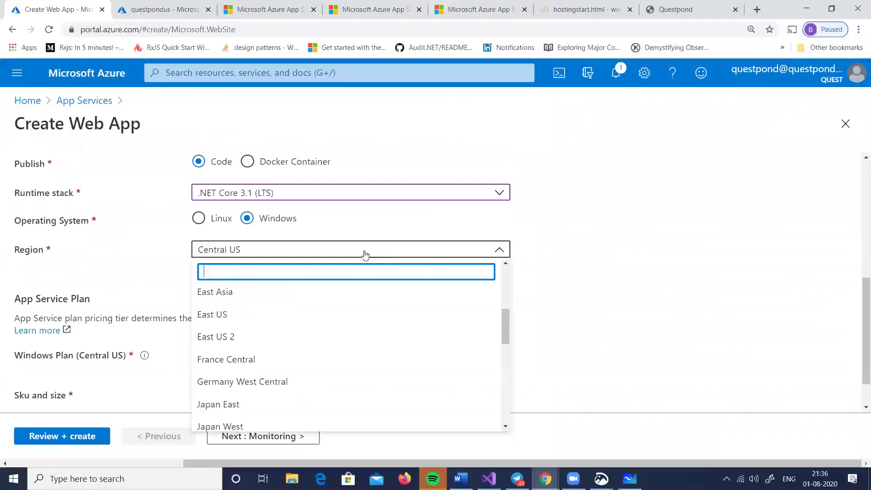
click(638, 264)
scroll(634, 269, down, 1)
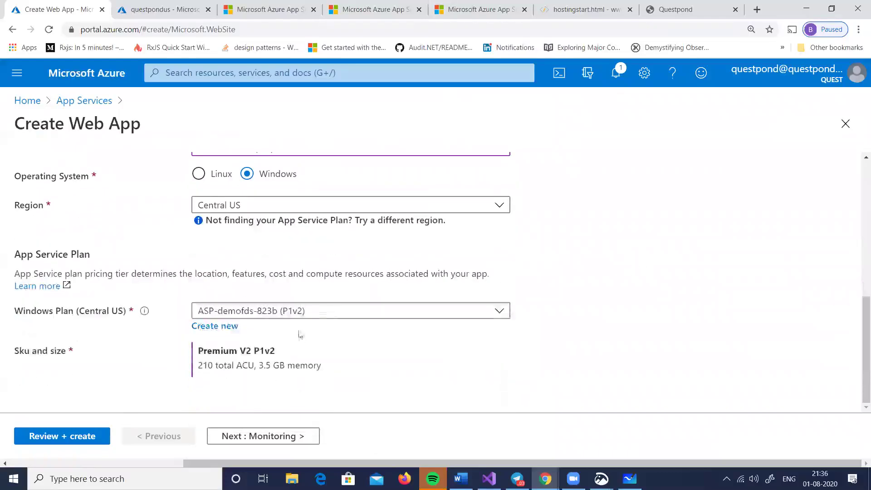
Create a new App Service plan named free for the web app and set its size to Free F1
click(295, 313)
click(295, 312)
click(225, 327)
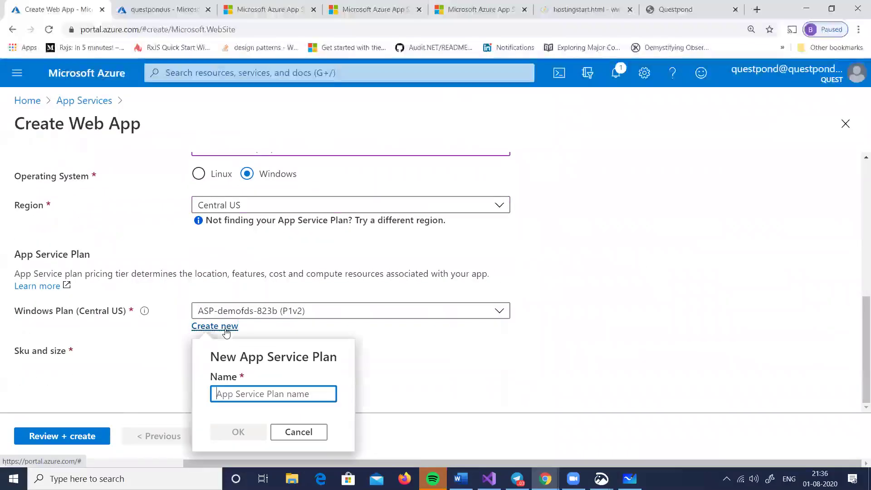
text(free)
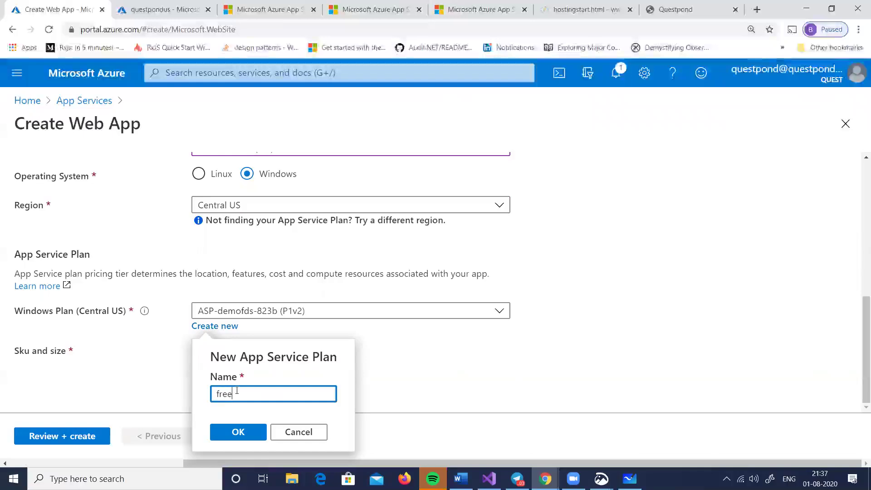
click(236, 431)
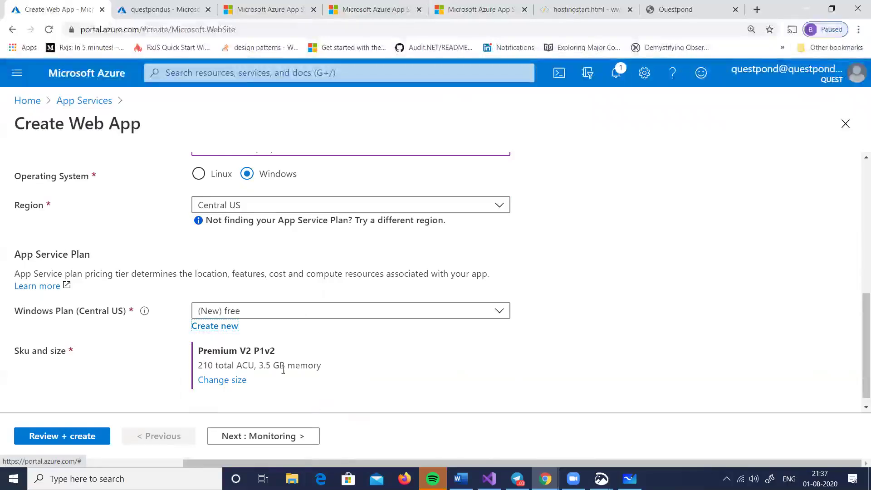
click(205, 379)
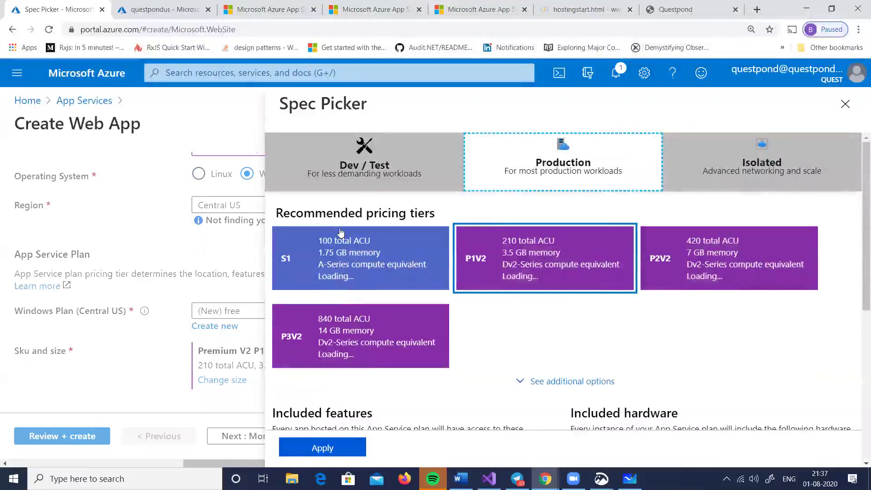
click(334, 447)
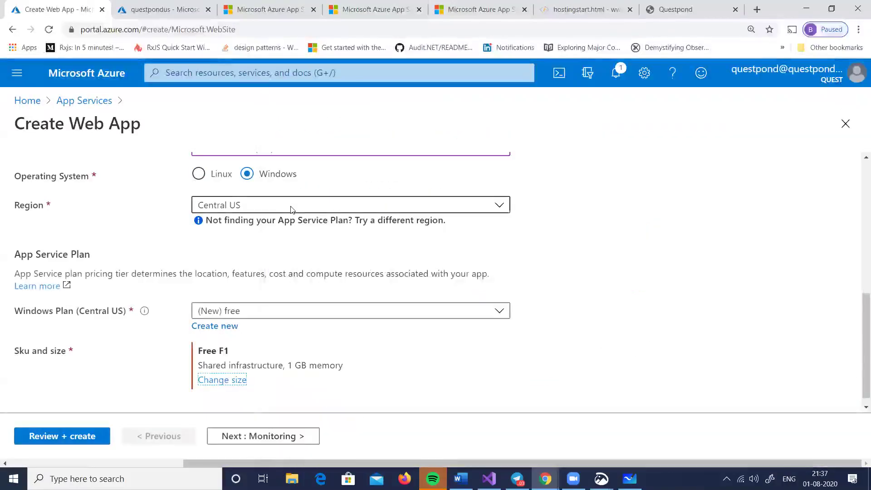
Change the web app's region to East US
click(291, 208)
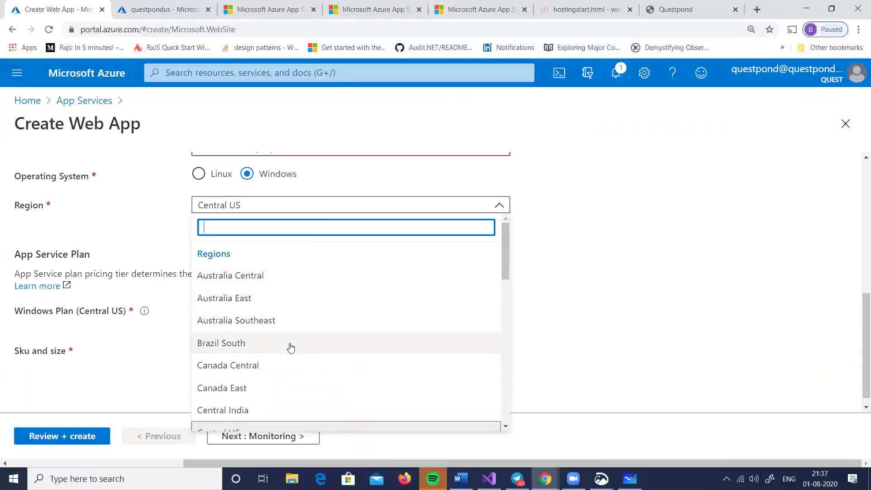
scroll(290, 346, down, 1)
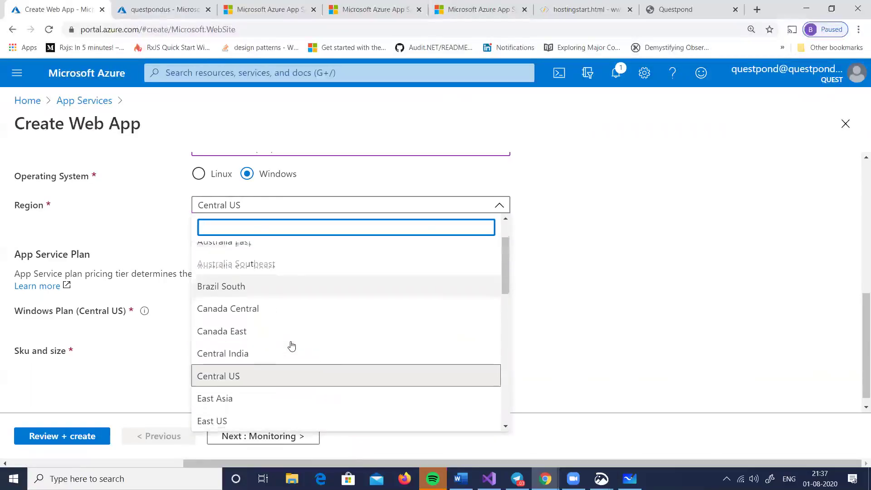
scroll(220, 364, down, 1)
click(222, 364)
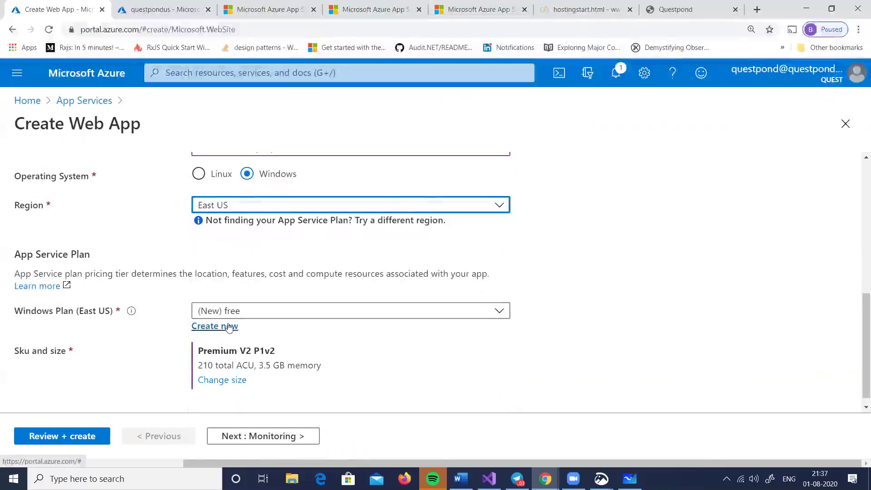
Set the East US plan's size to the Dev / Test tier Free F1, then review and create the web app
click(224, 380)
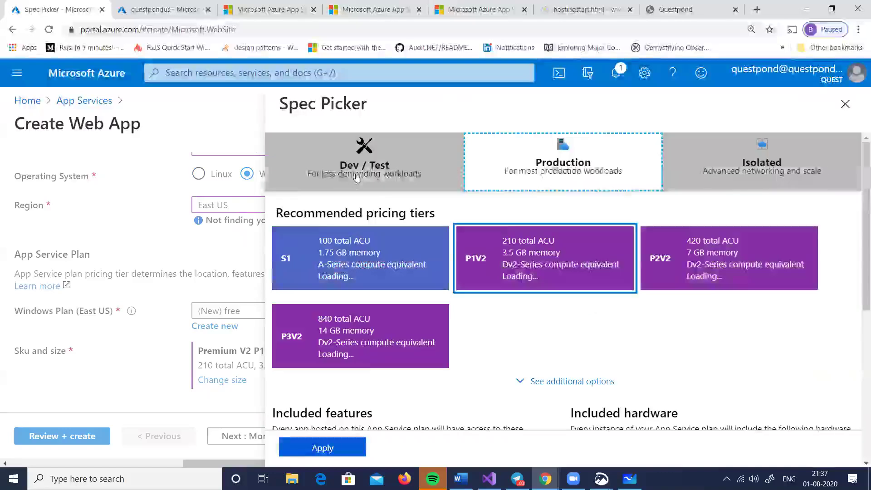
click(365, 159)
click(344, 249)
click(329, 449)
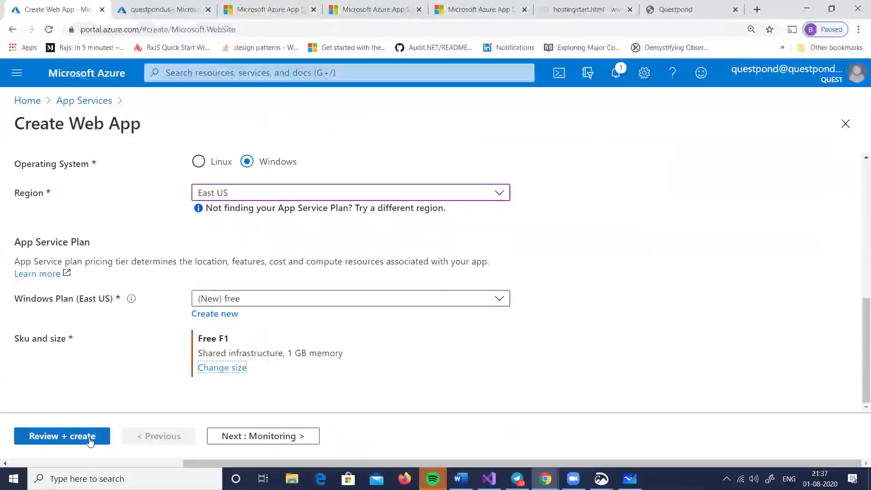
click(86, 436)
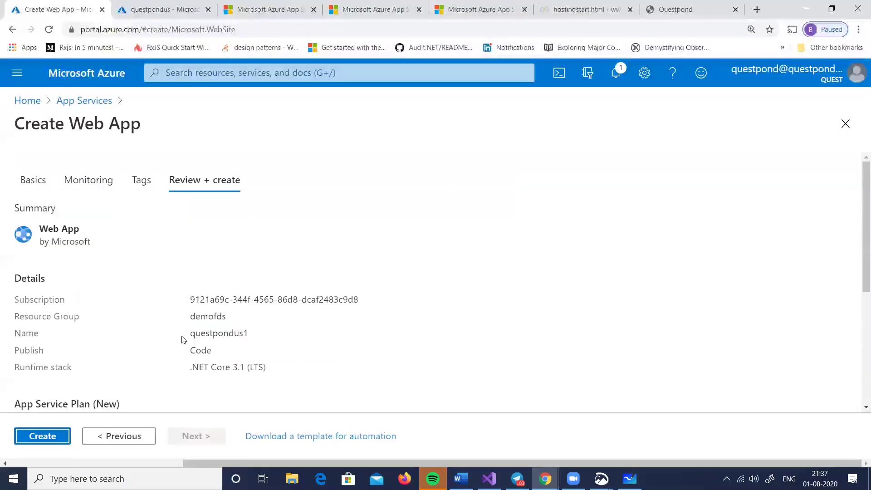
click(43, 436)
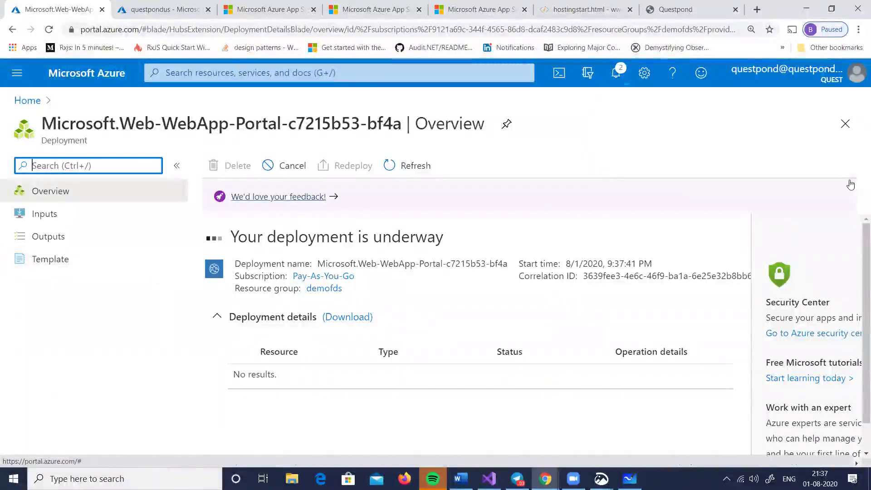
Leave the deployment page, check the deployment notification and refresh the App Services list to look for the new web app
click(845, 125)
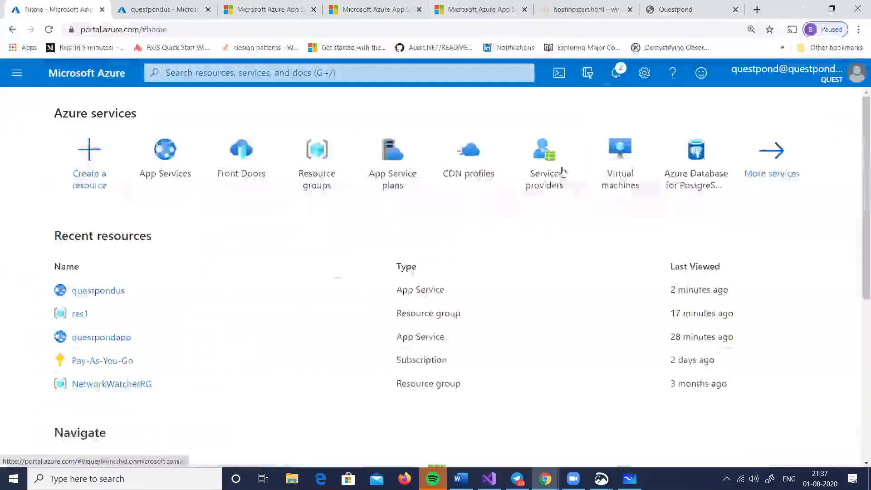
click(175, 189)
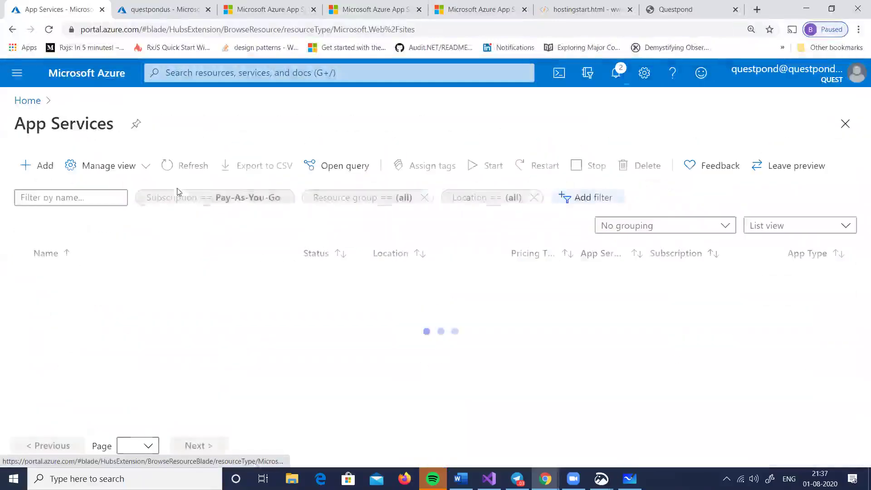
click(189, 167)
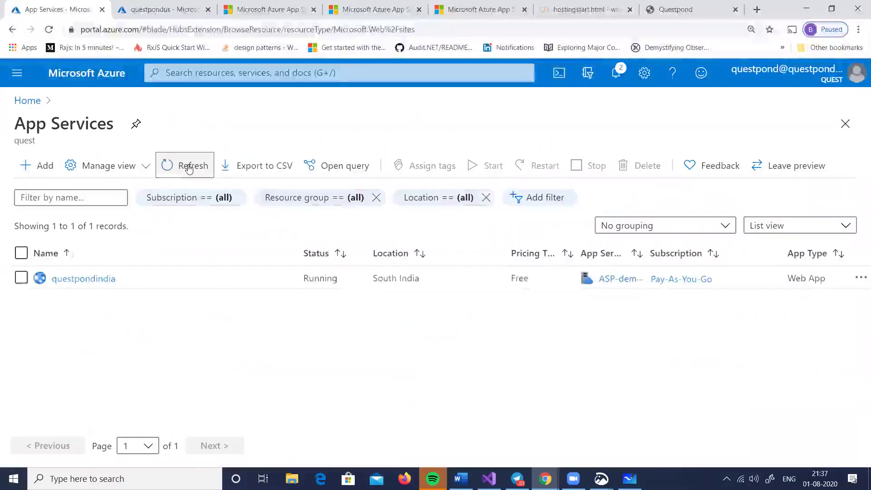
click(621, 78)
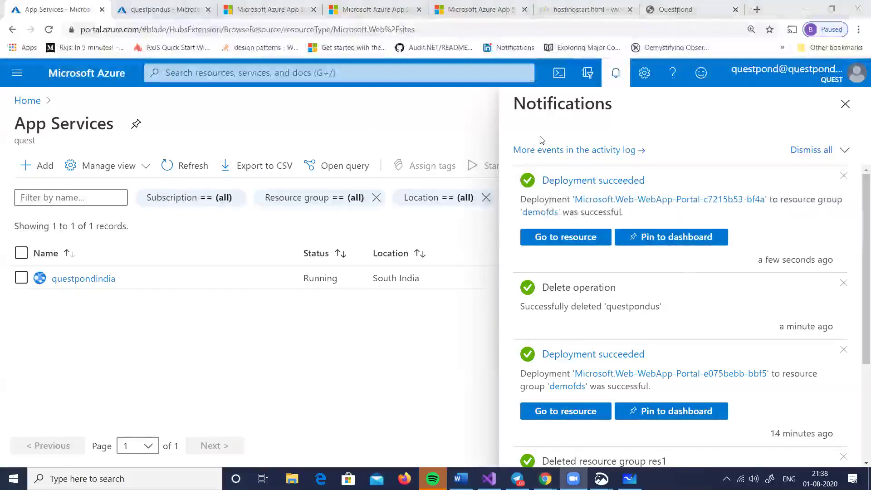
click(845, 103)
click(188, 168)
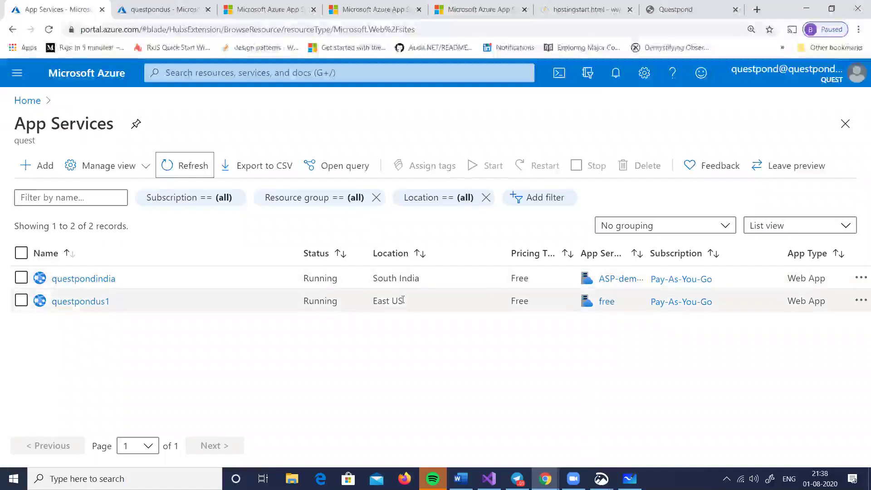
Find the Front Doors service and start a new Front Door in the demofds resource group
click(26, 100)
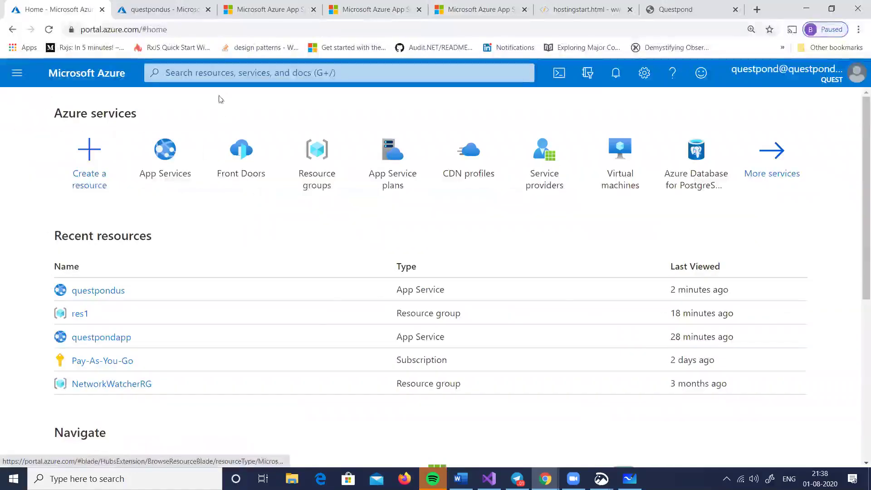
click(219, 74)
text(front)
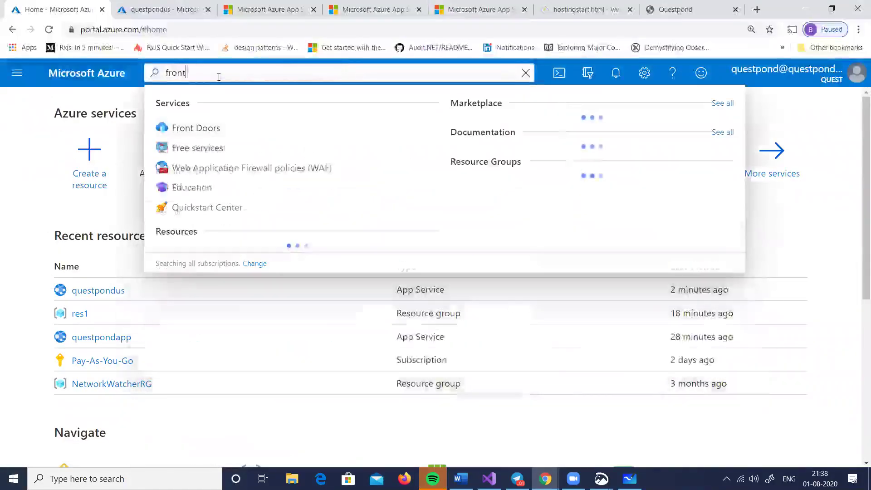
click(175, 126)
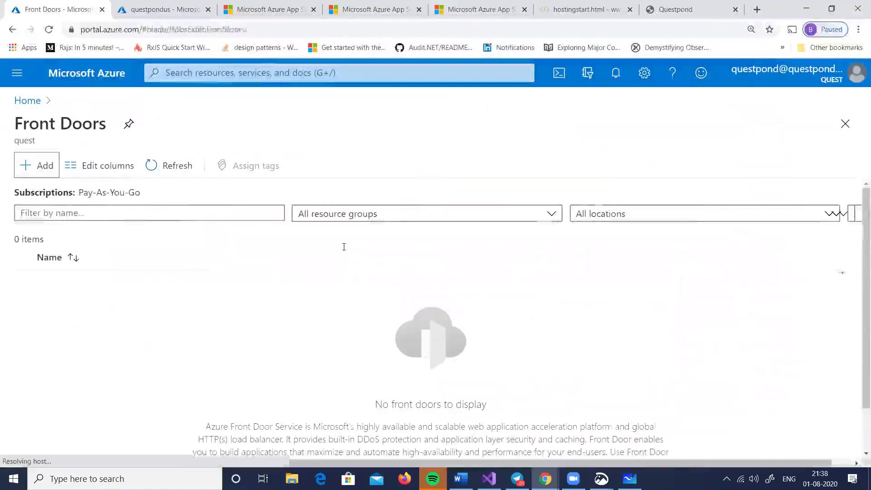
scroll(389, 279, down, 1)
click(307, 329)
click(227, 381)
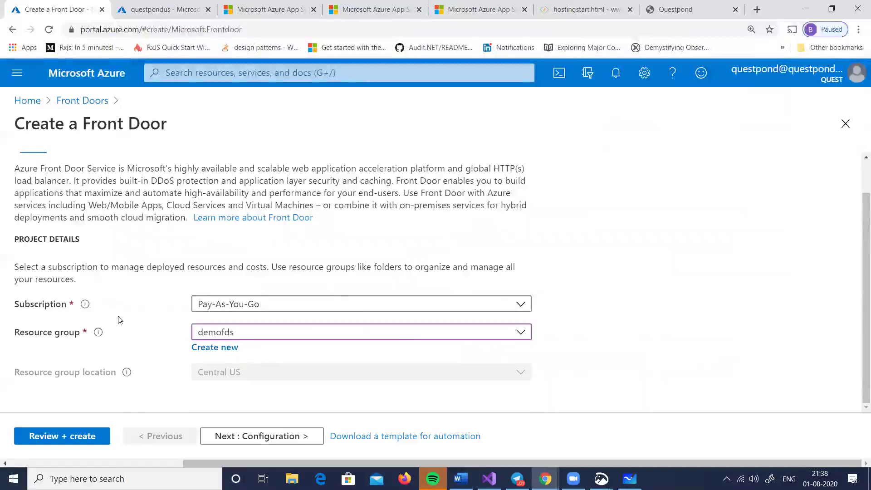
Add a frontend host named questpondfd to the Front Door configuration
scroll(136, 281, up, 1)
click(94, 180)
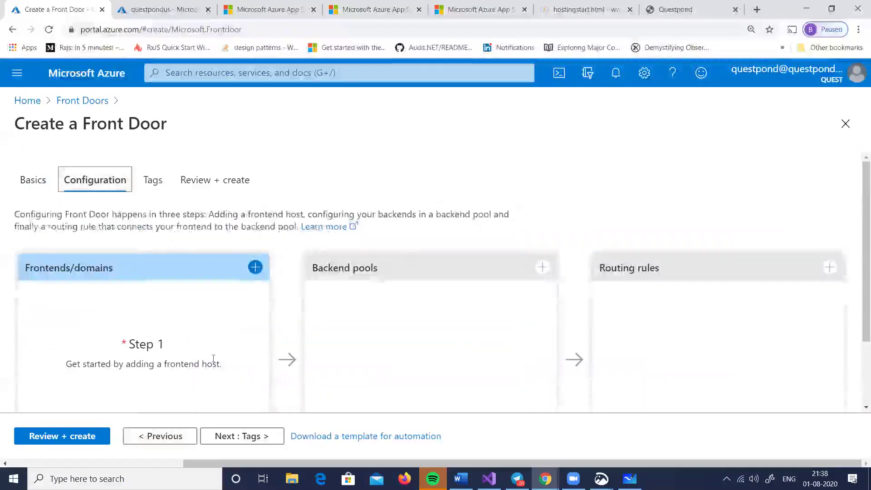
click(255, 267)
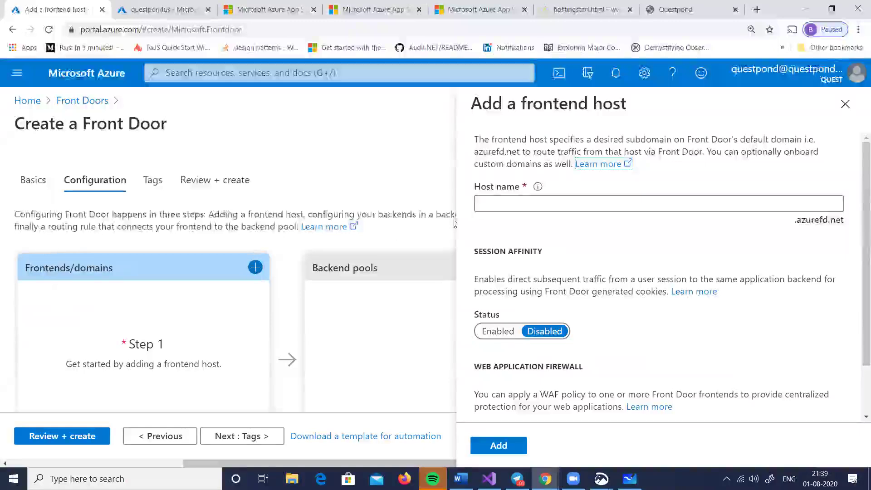
click(510, 202)
text(q)
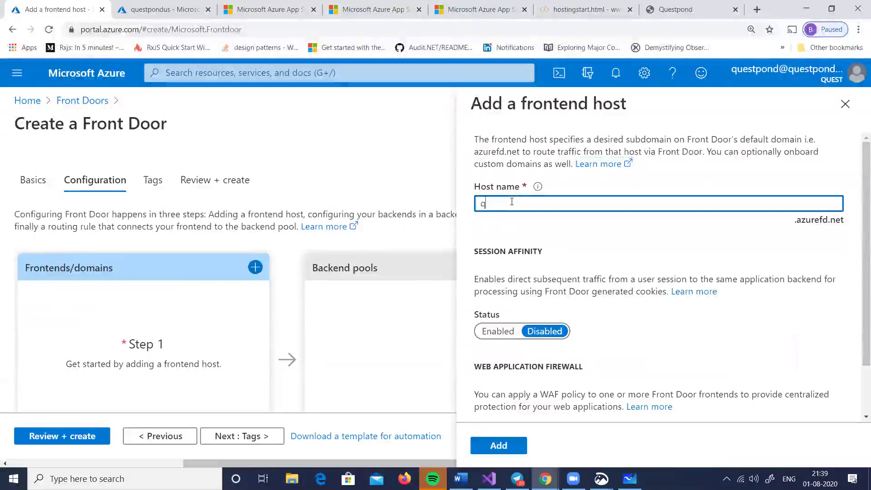
text(uestponfd)
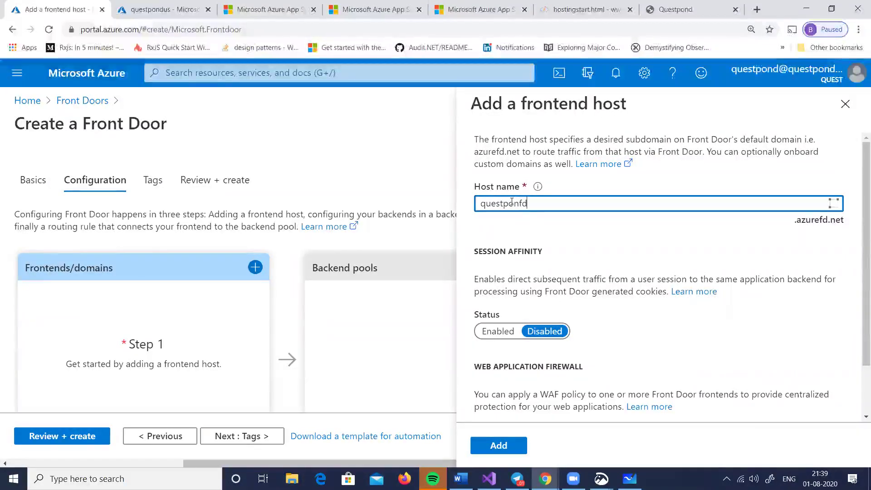
text(d)
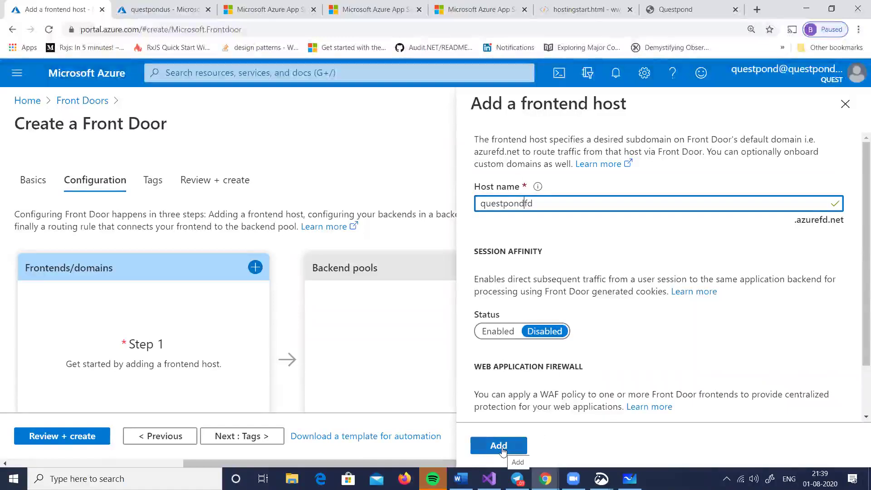
click(498, 445)
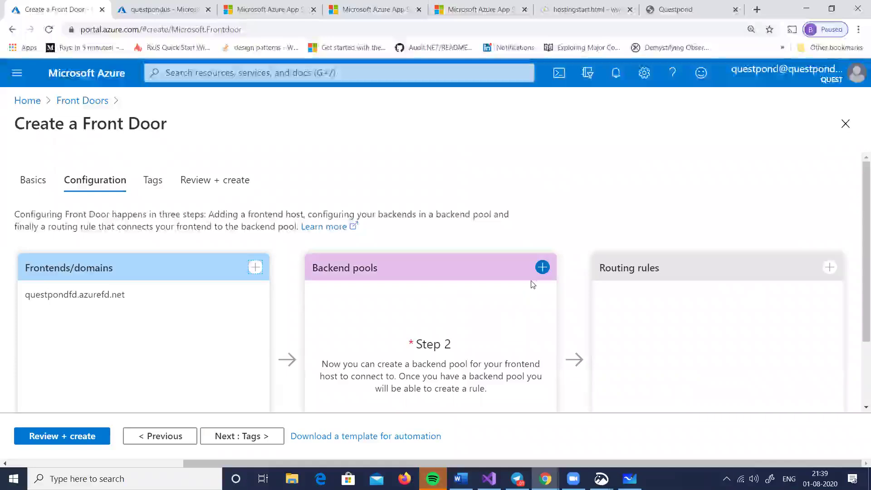
Start a backend pool for the frontend host and name it pool123
click(541, 268)
click(518, 194)
text(pool123)
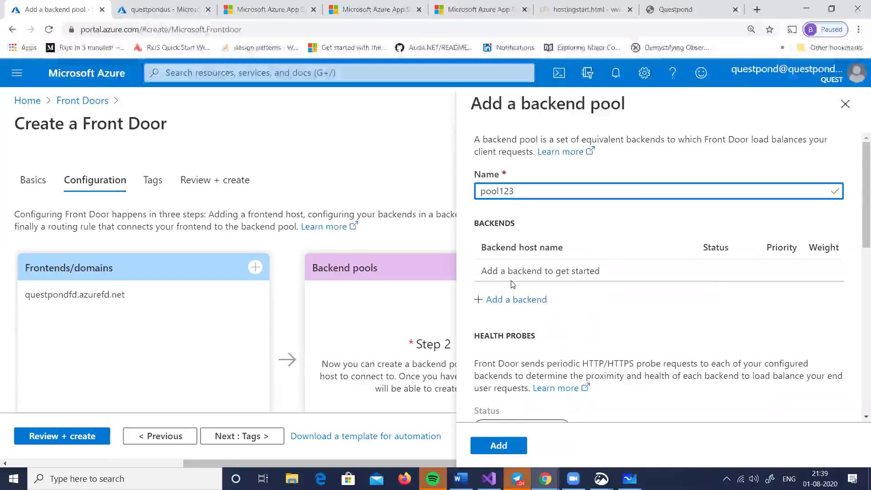
Add an App service backend with host name questpondindia.azurewebsites.net to pool123, keeping the default ports, priority and weight
click(512, 300)
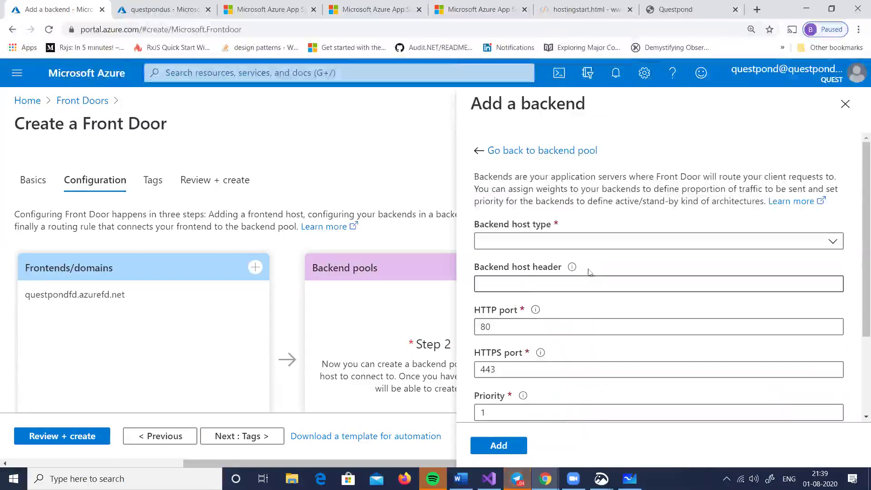
scroll(725, 268, down, 3)
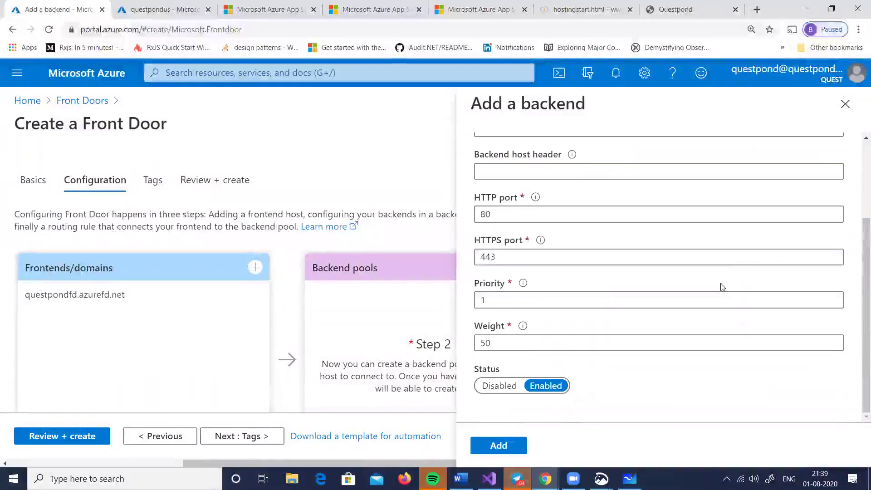
scroll(720, 284, up, 2)
click(658, 187)
click(634, 204)
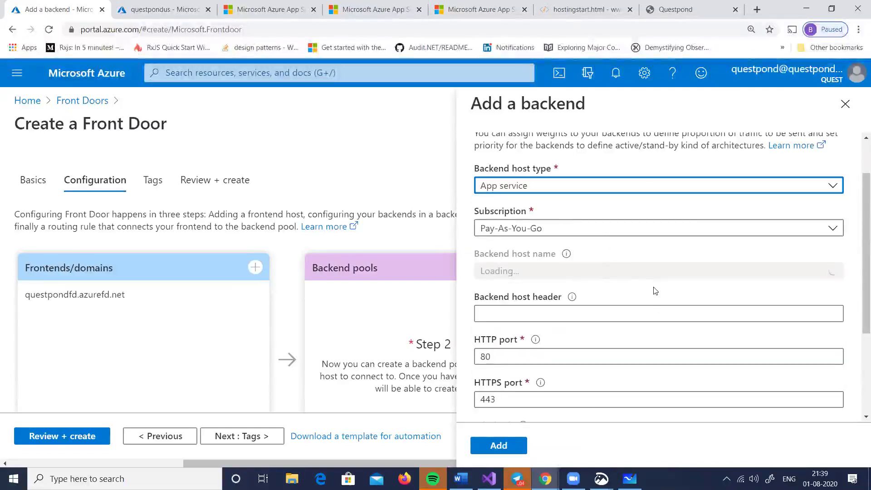
click(652, 273)
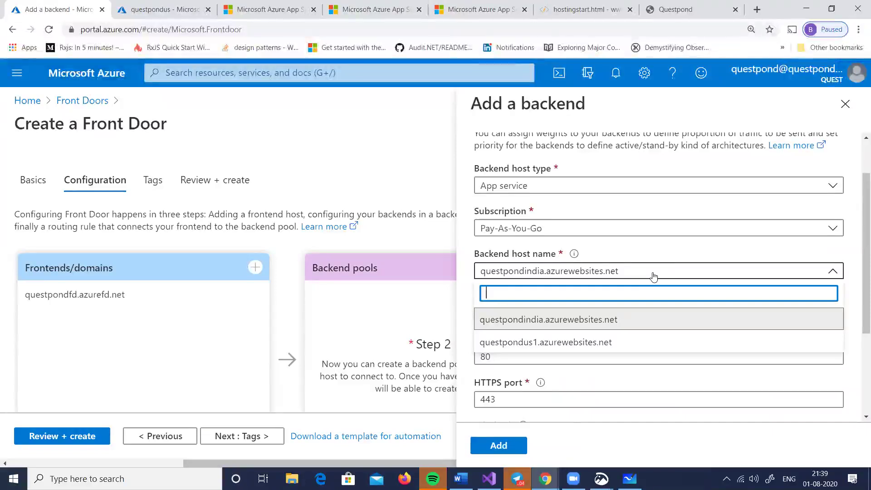
click(588, 319)
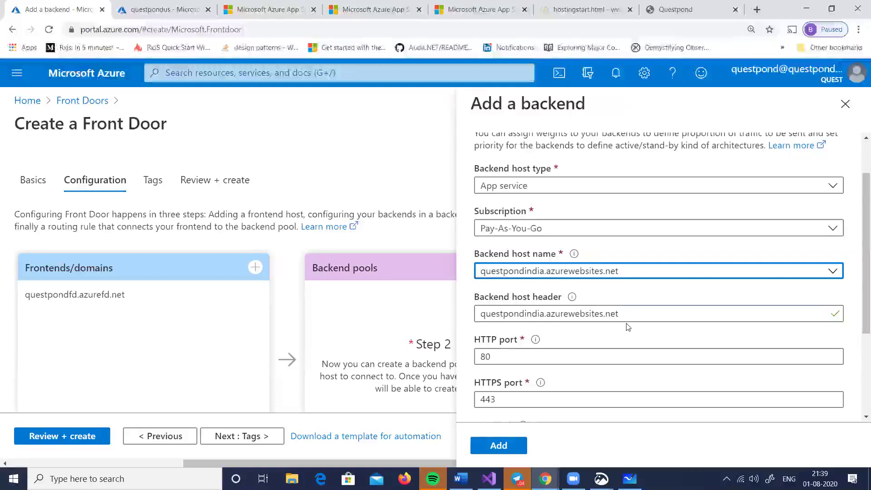
scroll(628, 327, down, 3)
click(498, 446)
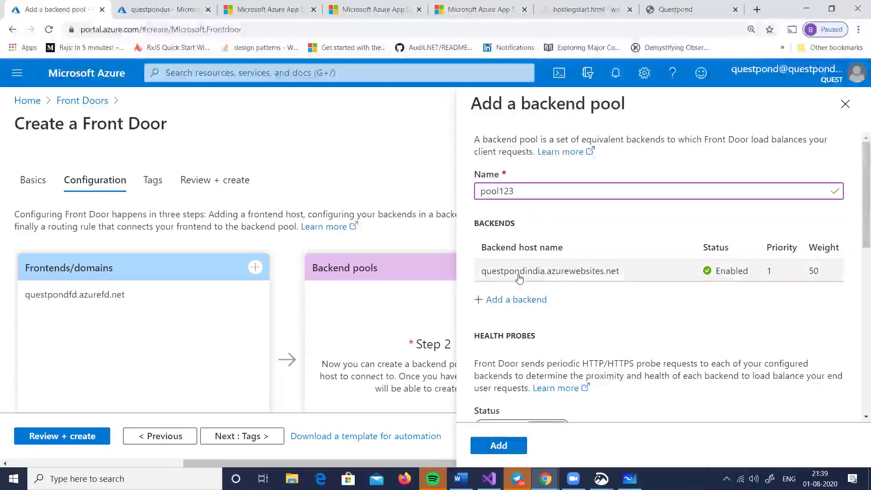
Add an App service backend with host name questpondus1.azurewebsites.net to pool123, keeping the default settings, and save the backend pool
click(527, 299)
scroll(608, 283, up, 3)
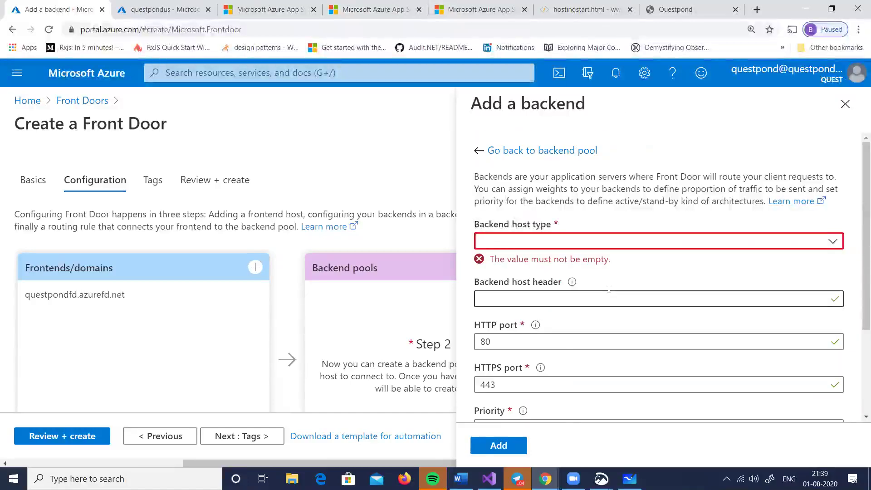
click(609, 299)
click(603, 326)
click(554, 399)
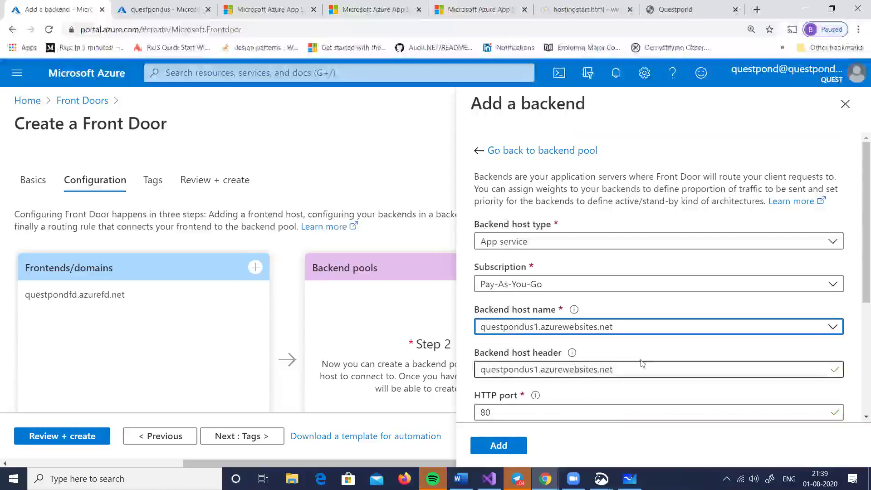
scroll(651, 344, down, 3)
click(495, 446)
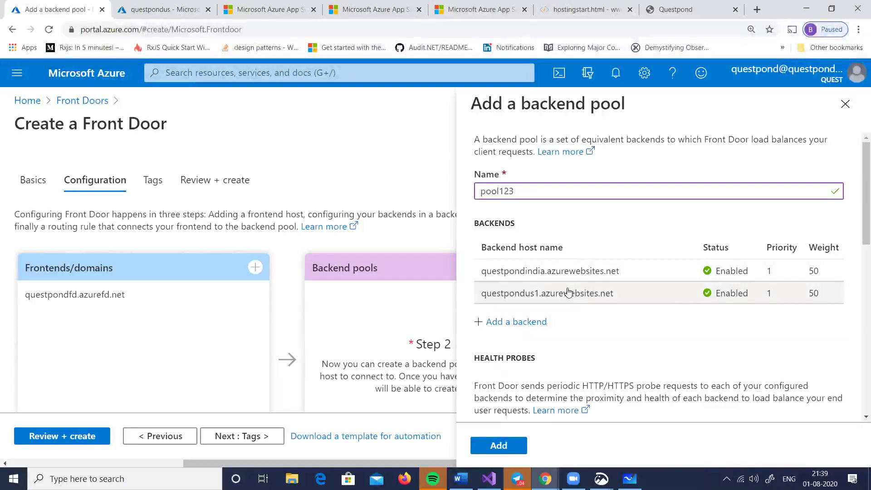
click(498, 447)
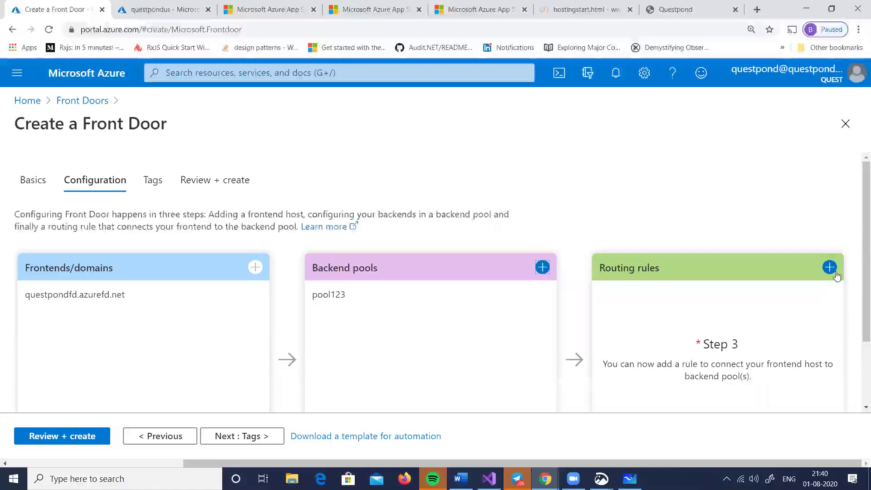
Add a routing rule named norule from questpondfd.azurefd.net to pool123, keeping the /* pattern, Forward route type and HTTPS only forwarding
click(830, 267)
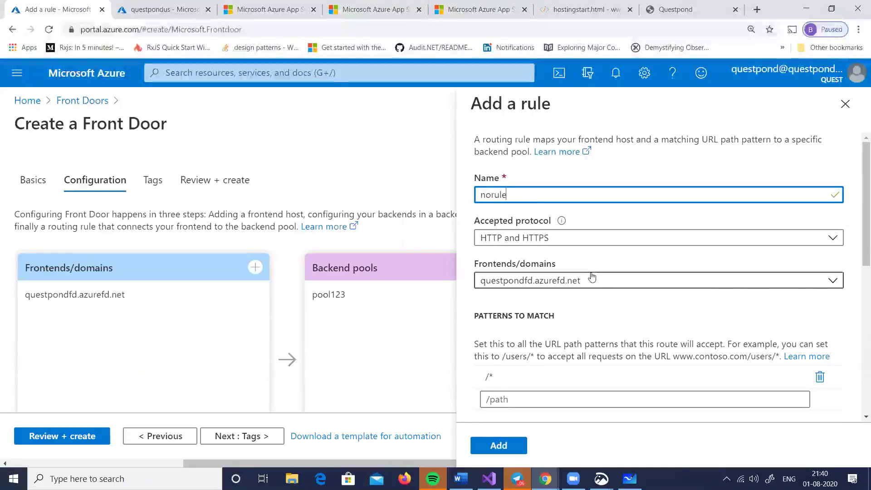
scroll(591, 277, down, 5)
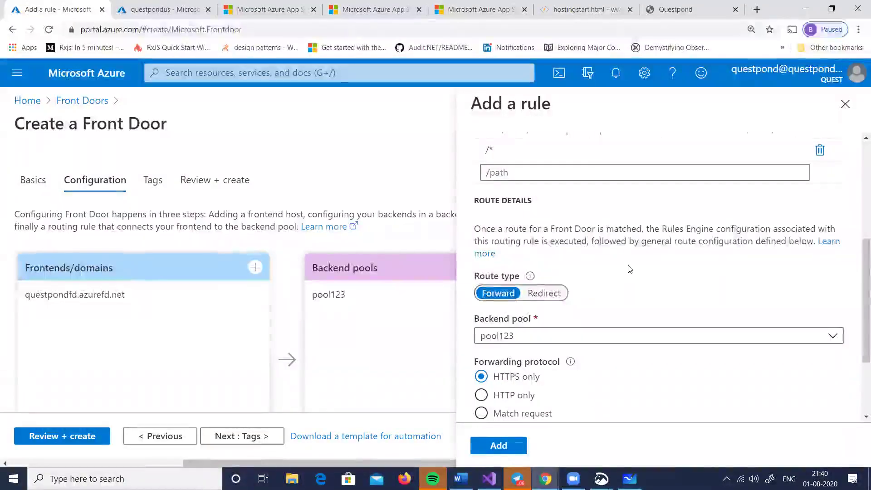
scroll(629, 269, up, 1)
scroll(629, 268, down, 4)
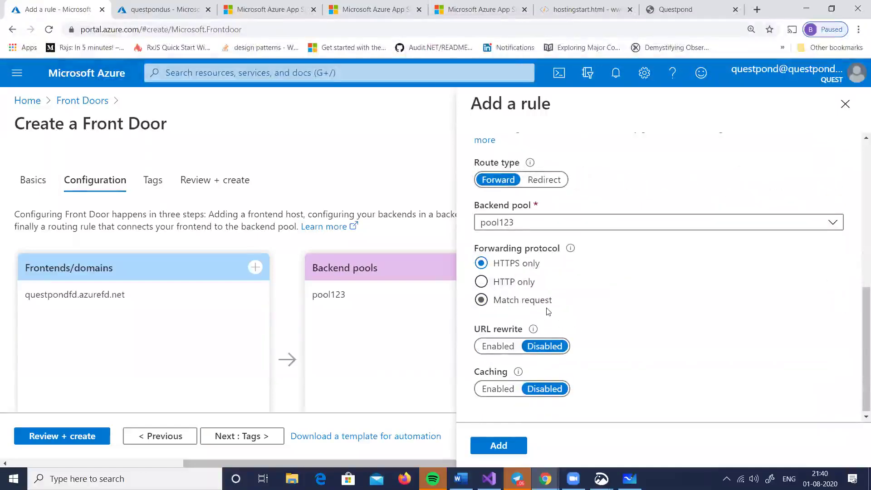
click(515, 444)
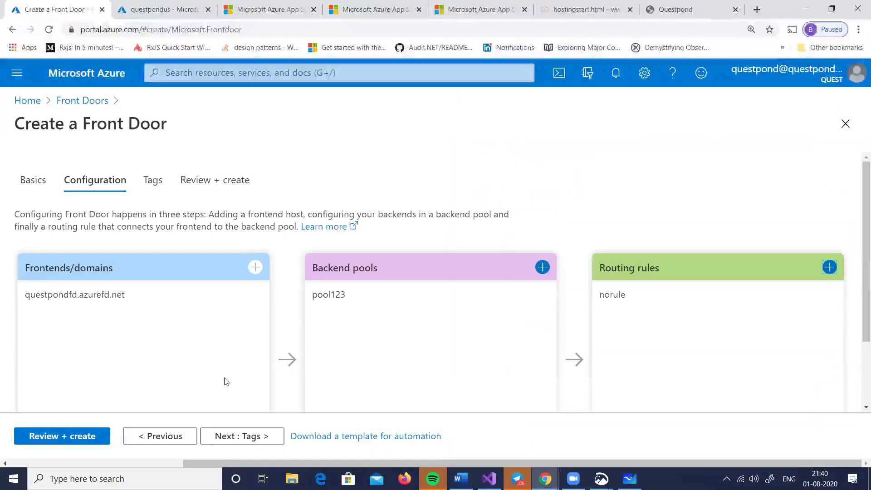
Review and create the questpondfd Front Door, follow its deployment, and open the deployed resource
click(56, 441)
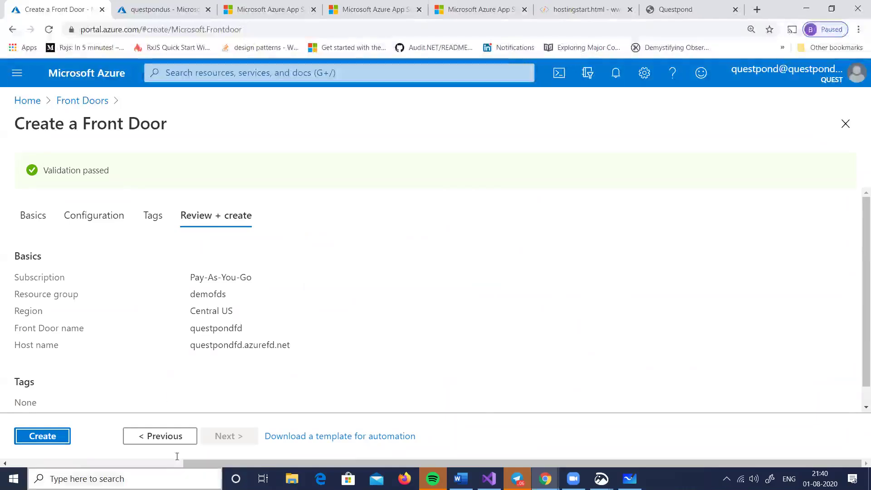
click(46, 437)
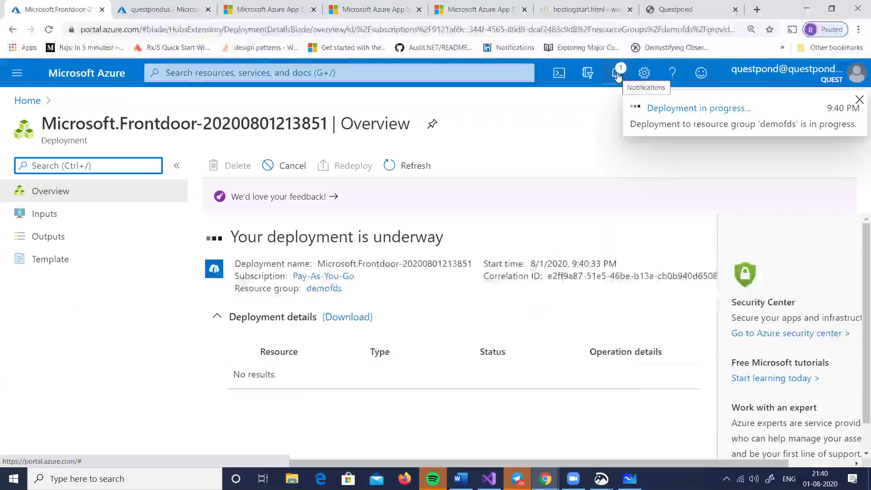
click(616, 74)
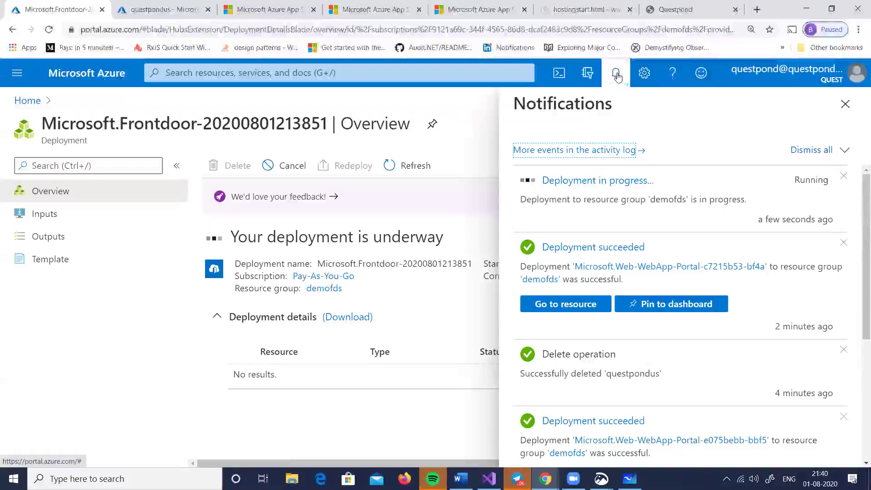
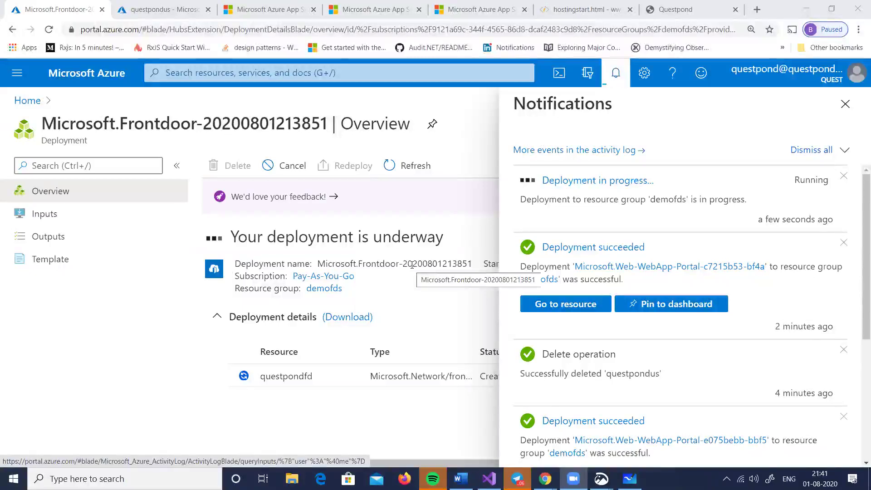
click(844, 104)
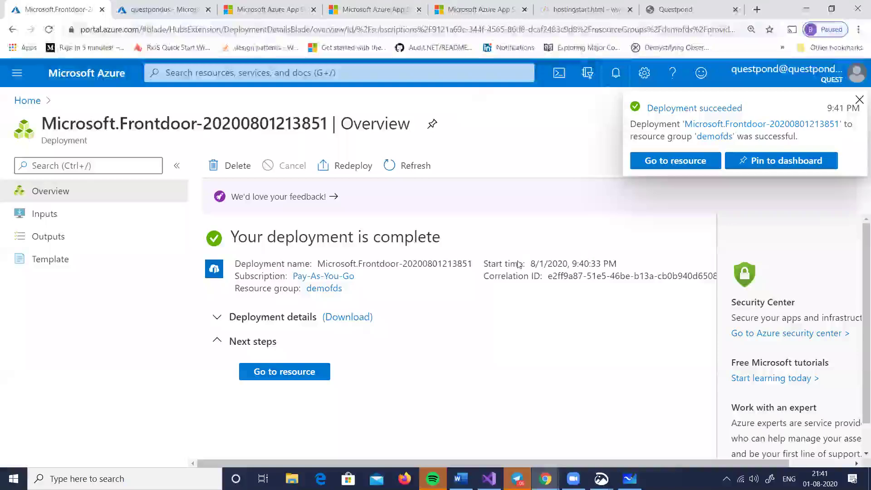
click(695, 165)
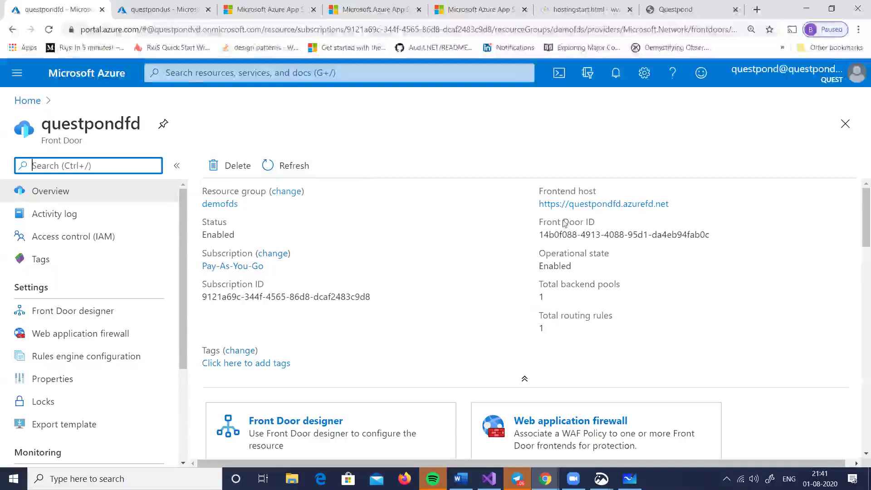
Browse the Front Door's frontend host, retry its address without the pages/404.html path, and close the page
click(620, 205)
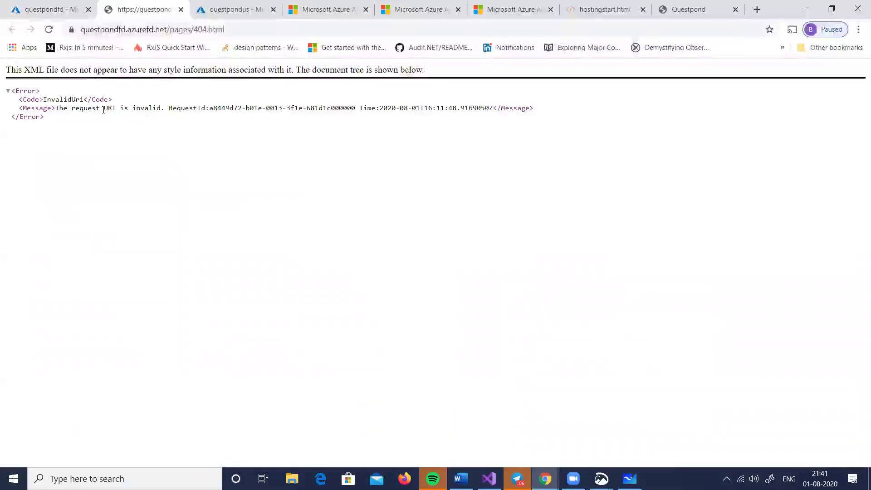
drag(104, 110, 151, 117)
click(156, 124)
click(48, 31)
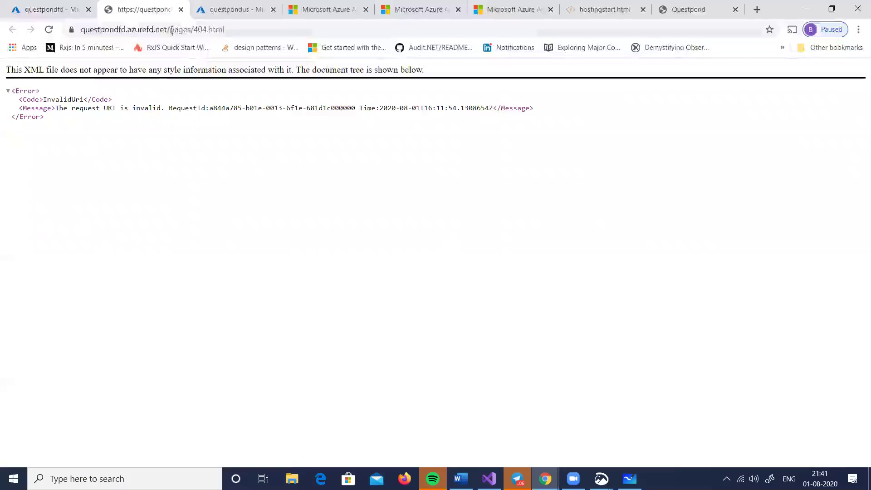
drag(172, 31, 224, 31)
key(BackSpace)
key(Return)
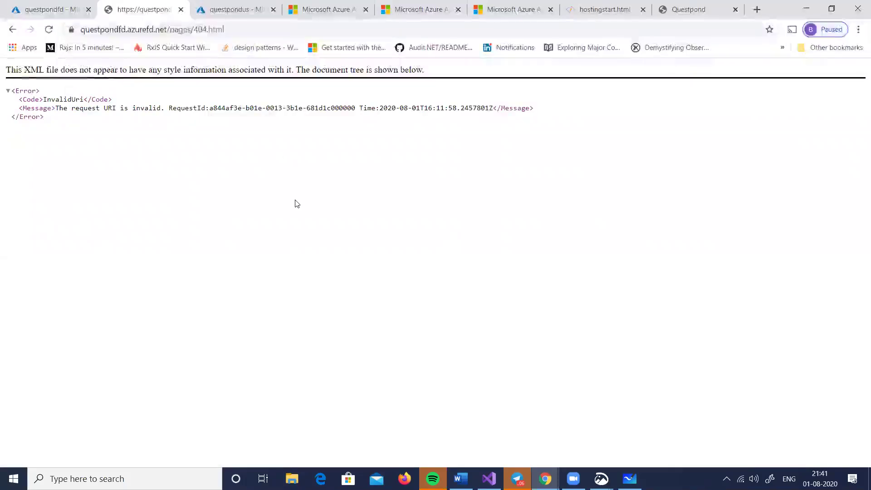
click(49, 29)
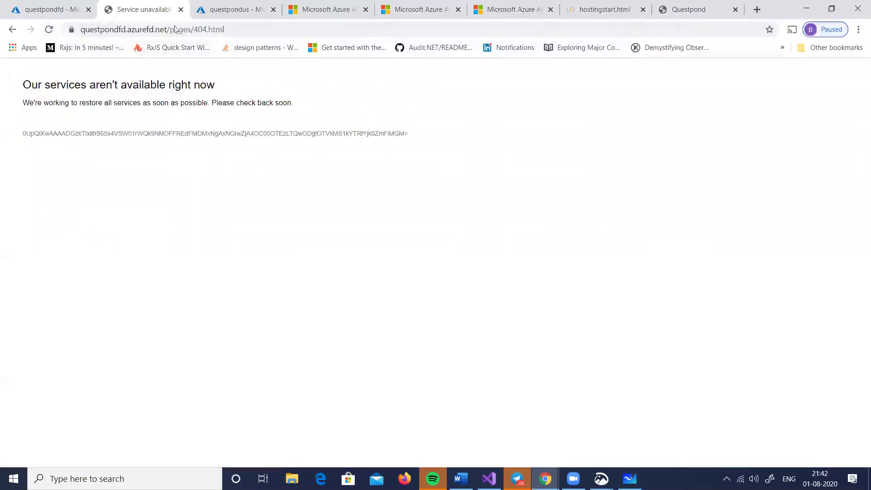
click(181, 10)
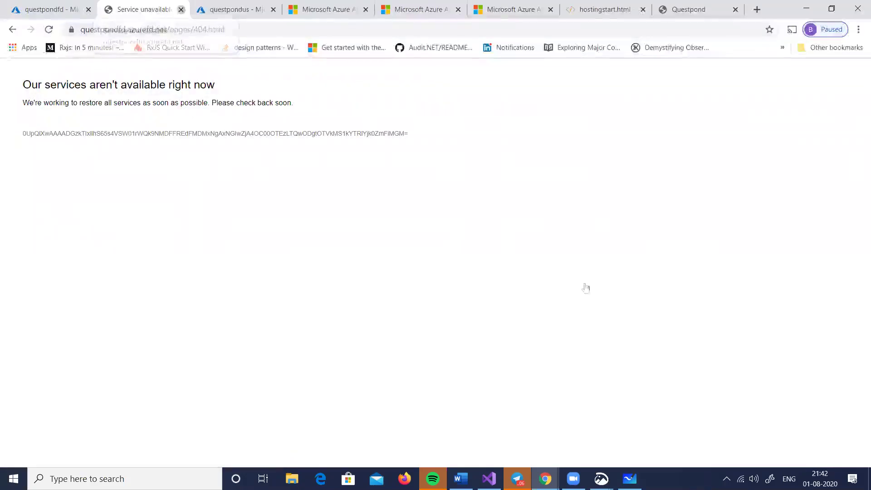
Reopen the frontend host from the questpondfd overview and reload it to check which backend answers
click(566, 250)
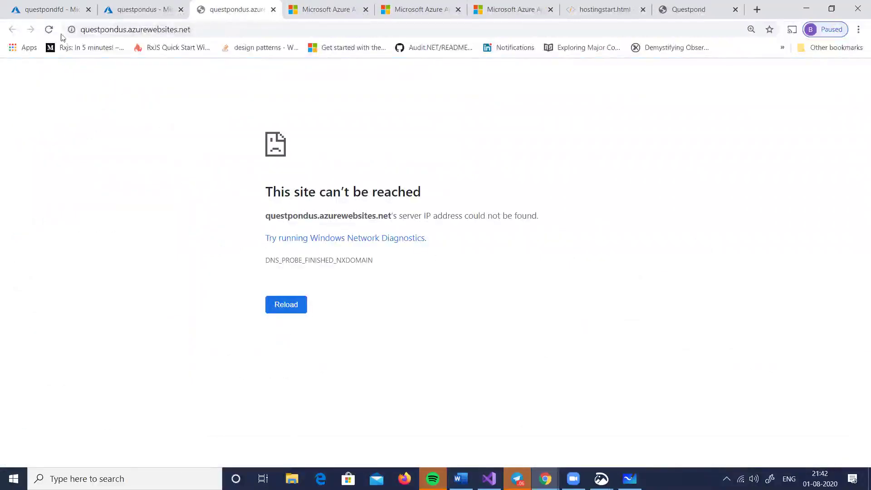
click(123, 13)
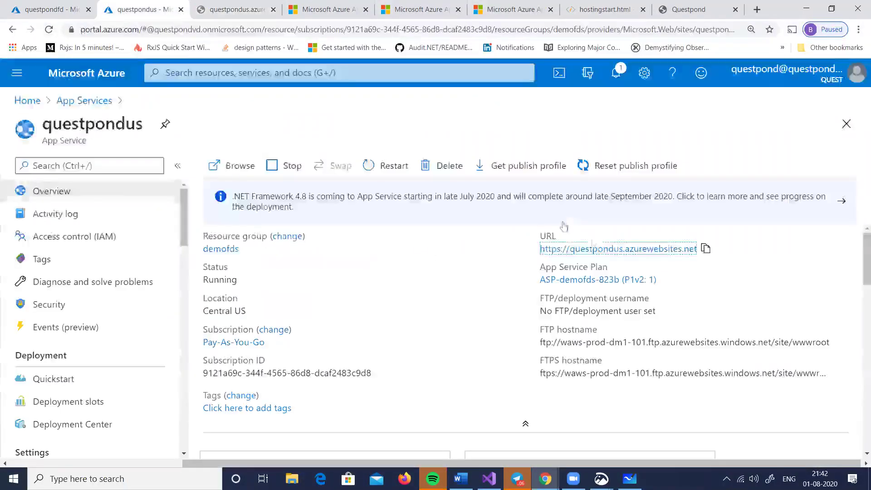
click(45, 10)
click(601, 204)
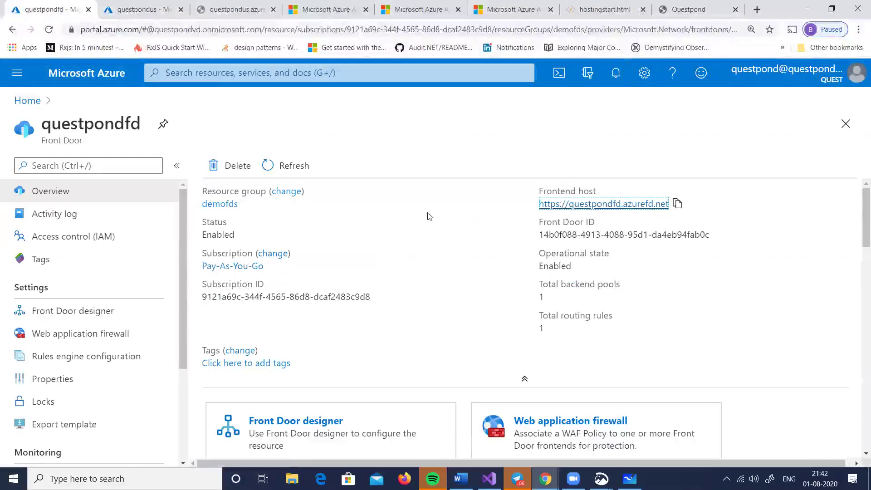
click(54, 33)
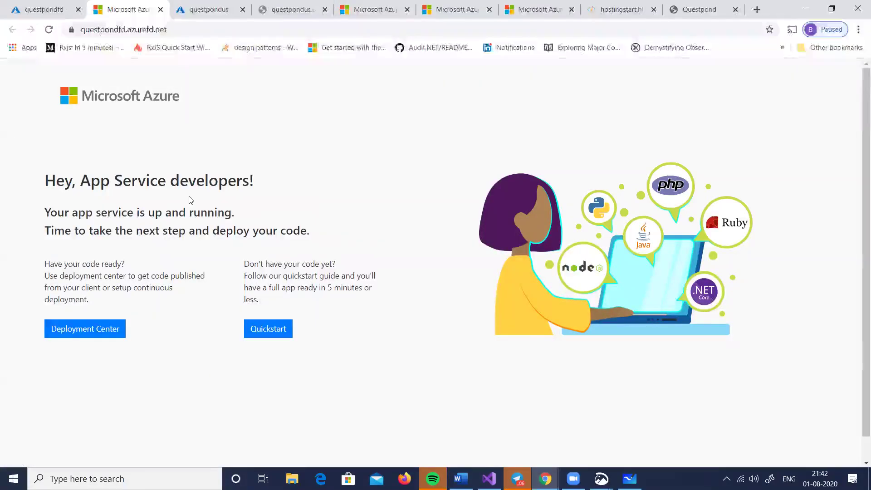
click(48, 31)
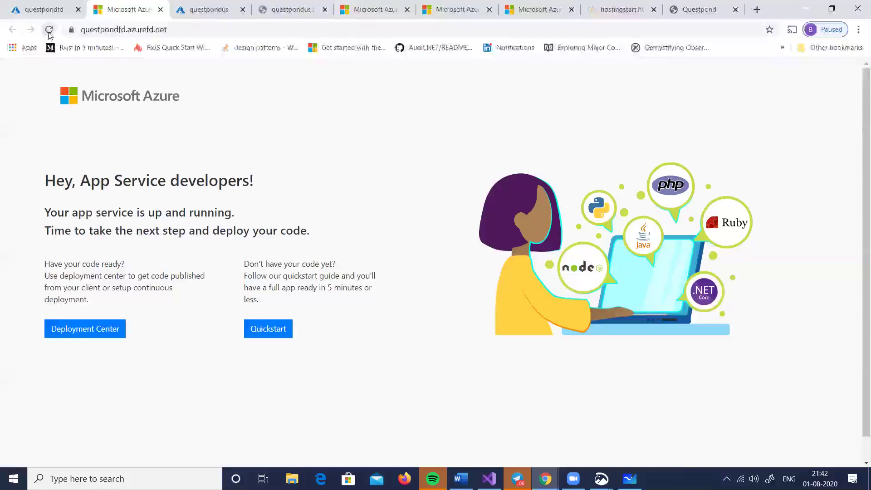
click(48, 31)
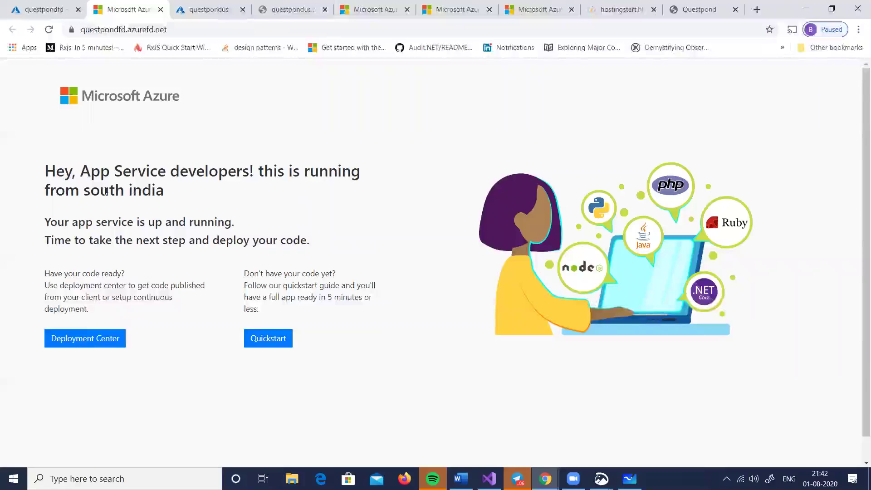
drag(80, 191, 150, 194)
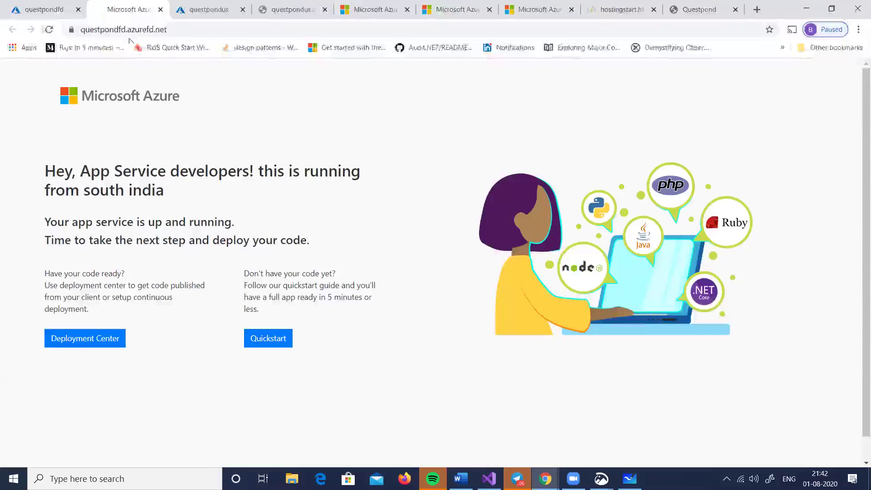
Load questpondfd.azurefd.net in an incognito window and reload it repeatedly to check how requests are distributed between the backends
click(135, 32)
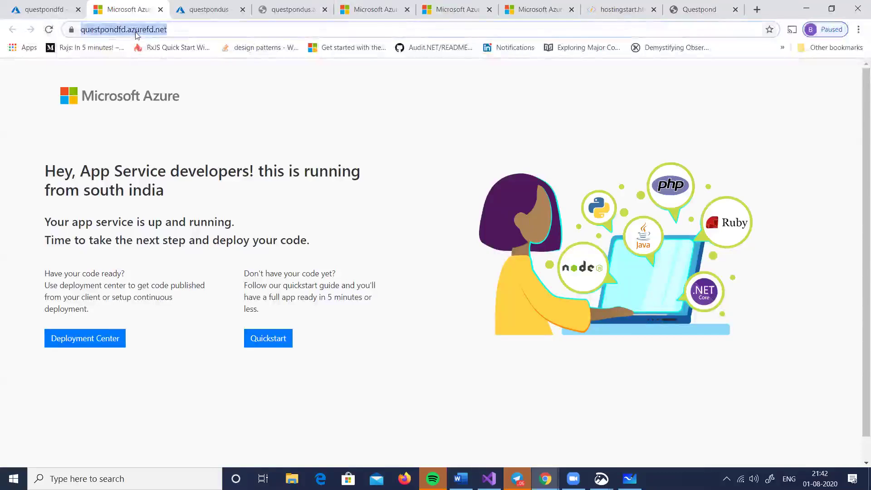
key(ctrl+c)
key(ctrl+shift+n)
key(ctrl+v)
key(Return)
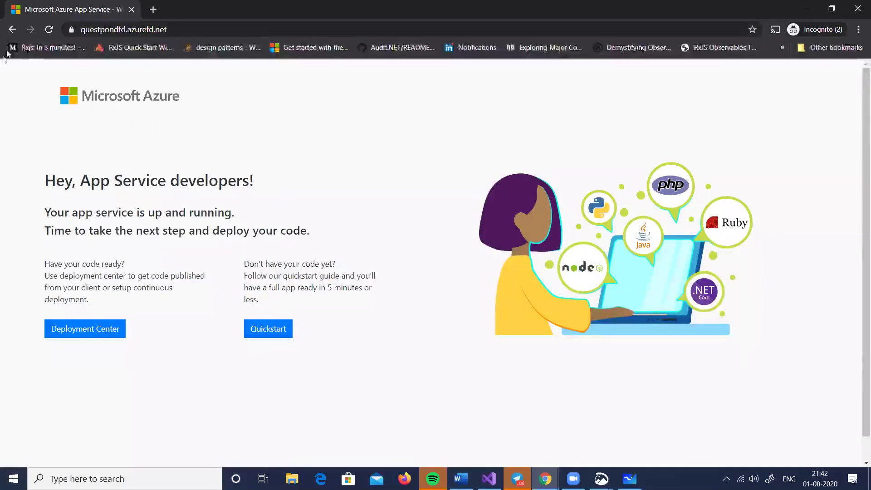
click(48, 32)
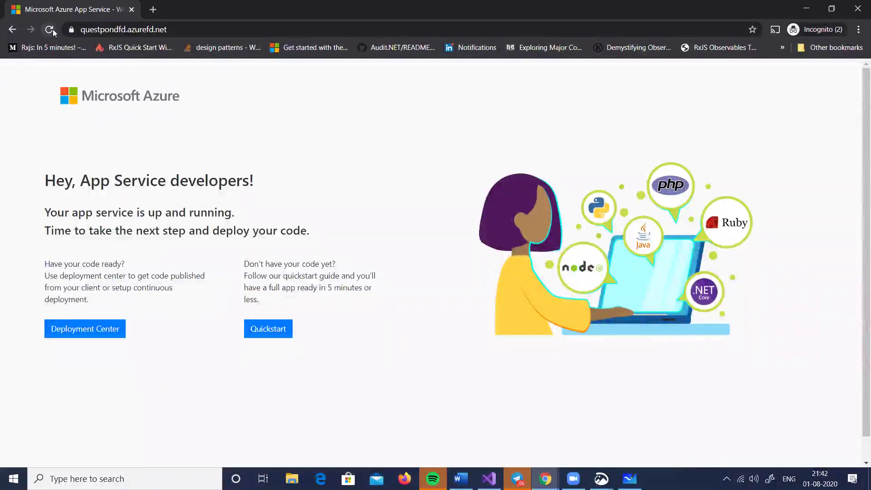
click(50, 29)
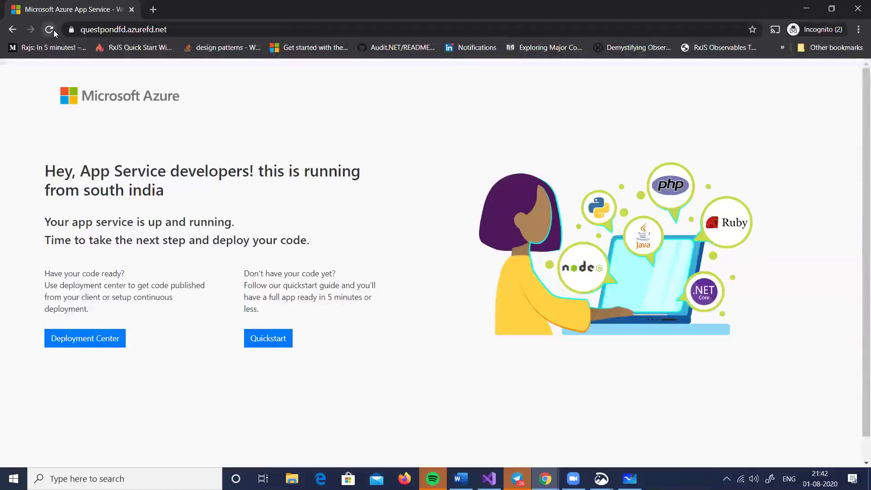
click(54, 31)
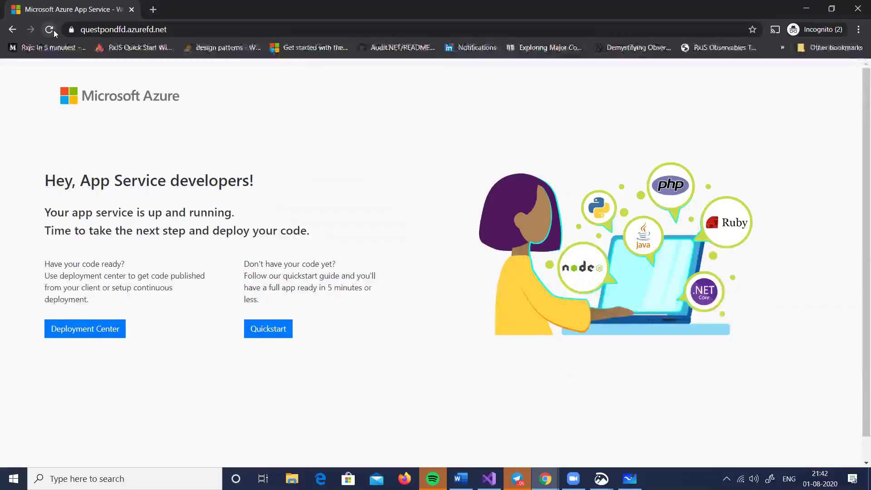
click(53, 31)
click(54, 31)
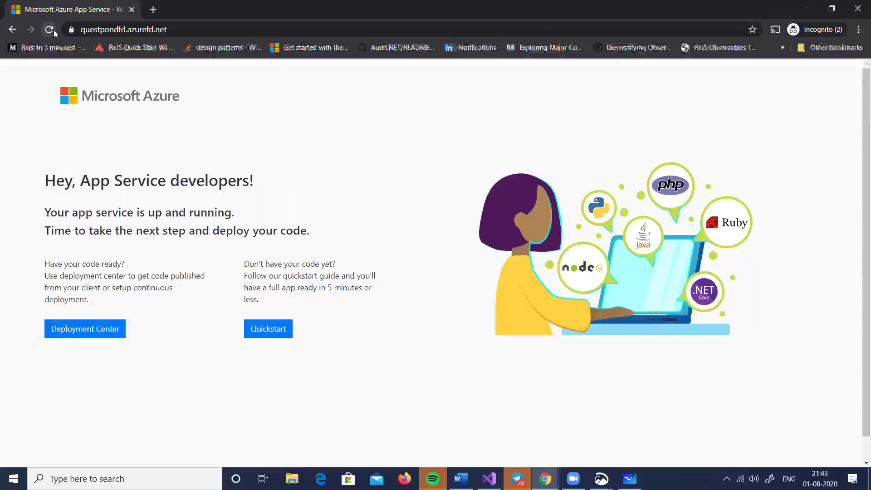
click(54, 30)
click(53, 30)
click(54, 31)
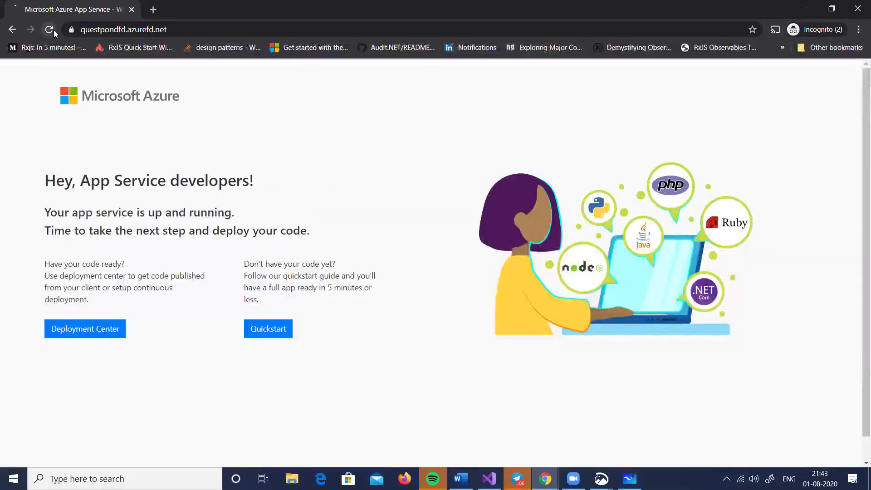
click(53, 31)
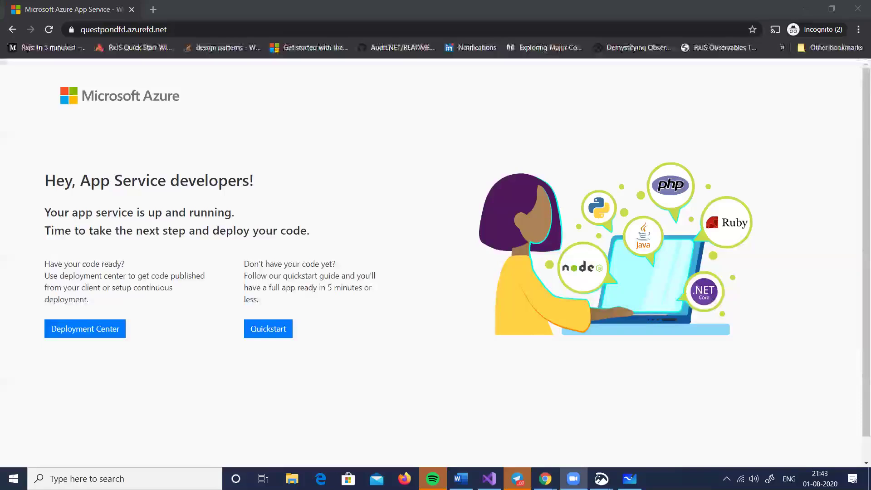
Switch to the AZ-204 Exam Questions with Aswers document in Word
click(463, 476)
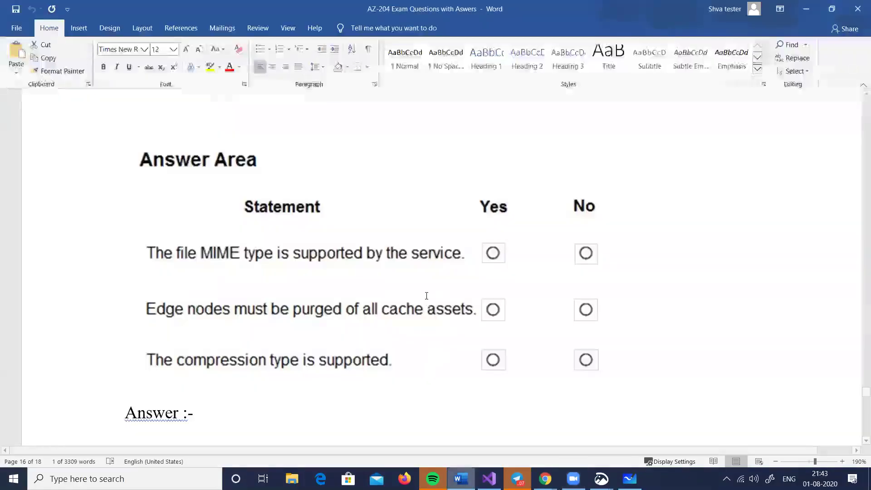
Capture question 19 on Azure Front Door compression from the Word document as a screen snip in Snip & Sketch and enlarge it for annotation
scroll(426, 295, up, 3)
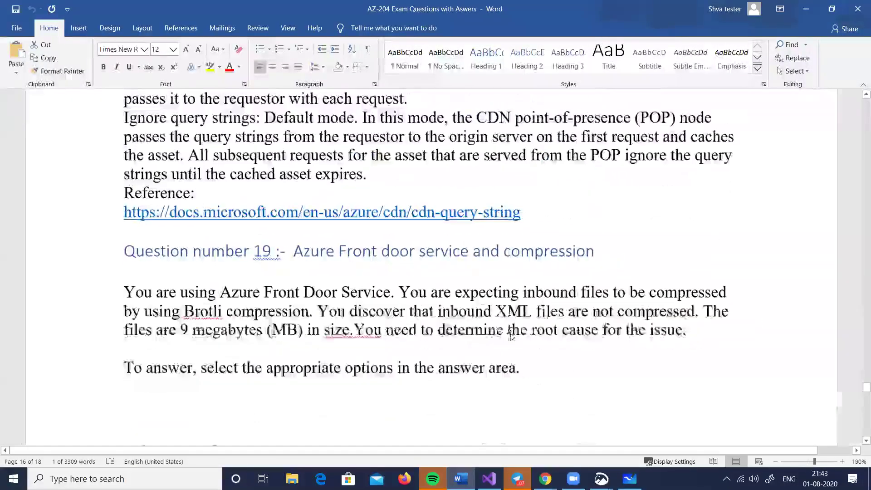
scroll(517, 340, down, 3)
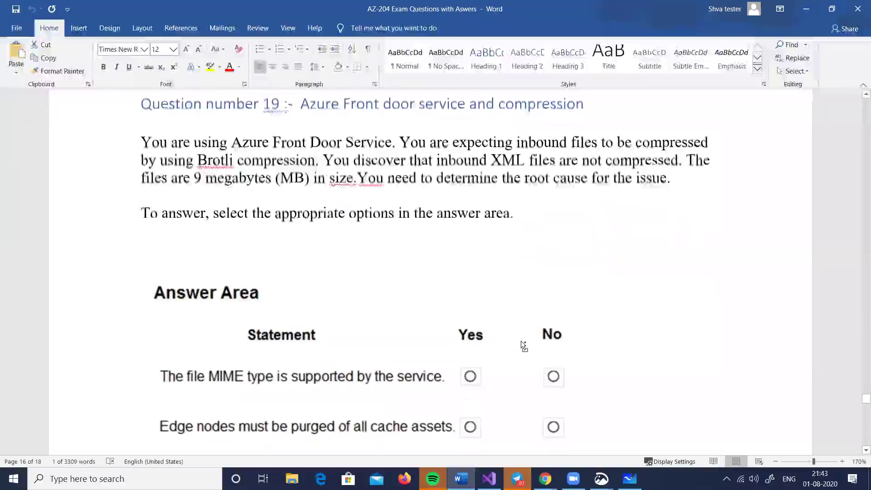
scroll(521, 341, down, 2)
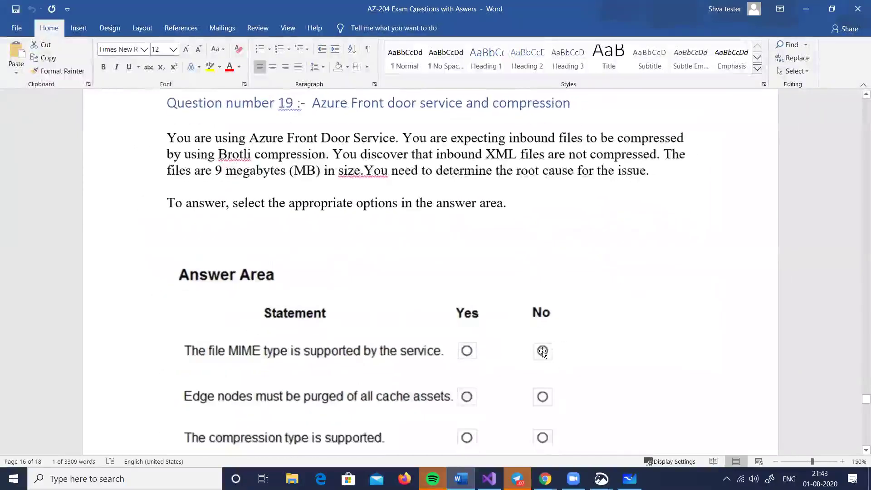
click(769, 479)
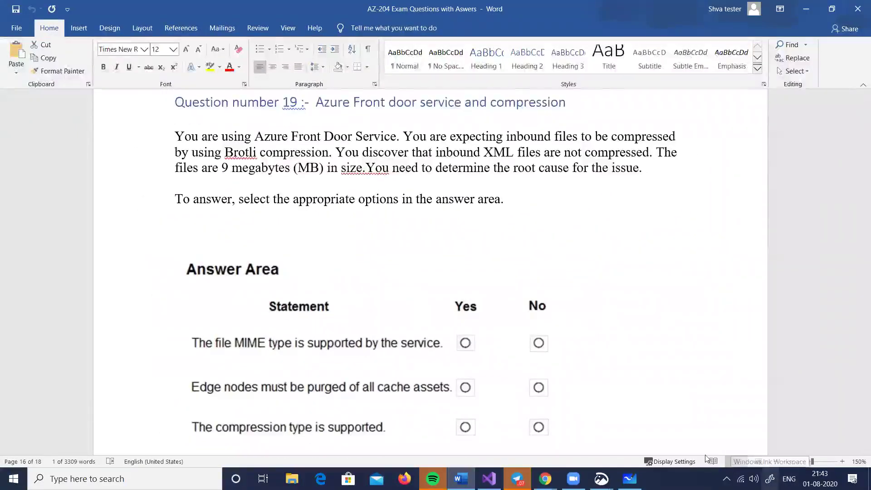
click(702, 449)
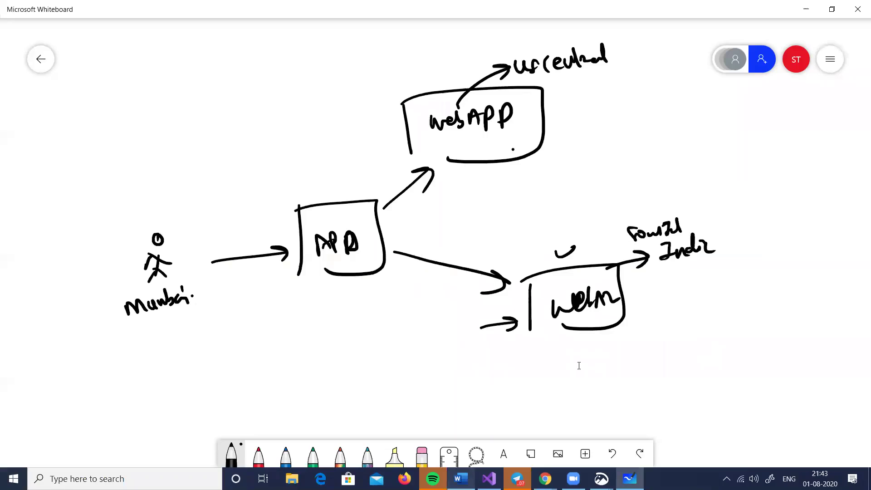
key(alt+Tab)
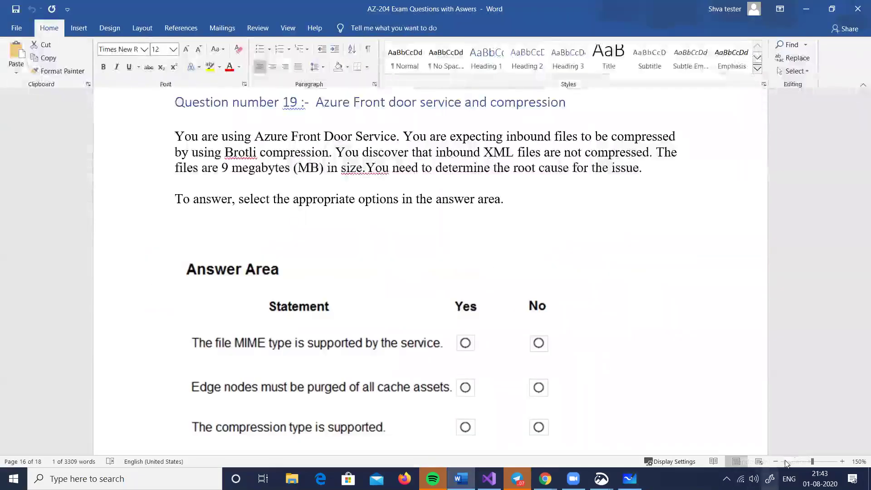
key(alt+Tab)
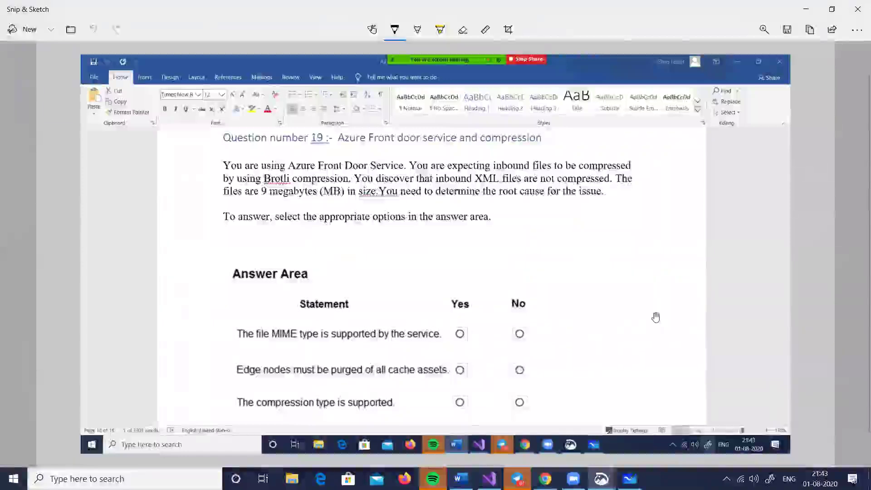
scroll(655, 316, up, 3)
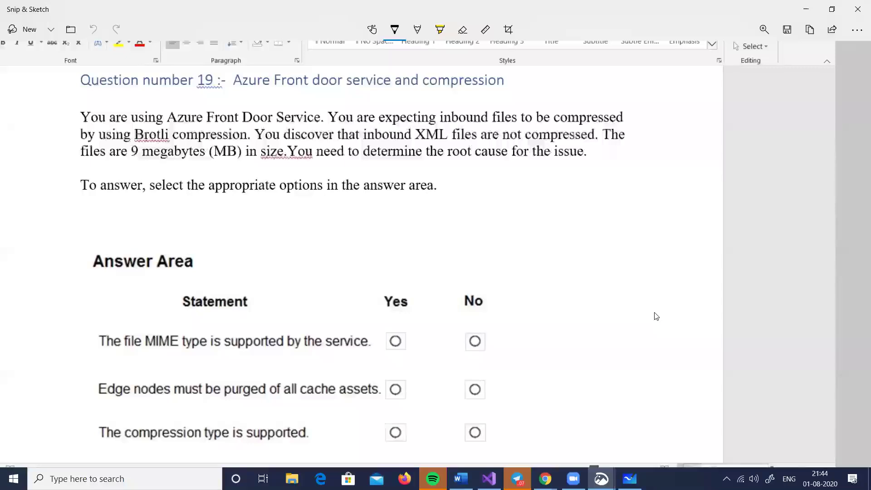
Underline "inbound files" and "Brotli compression" on the snip and handwrite Brotli and gzip notes beside the question
drag(459, 125, 501, 130)
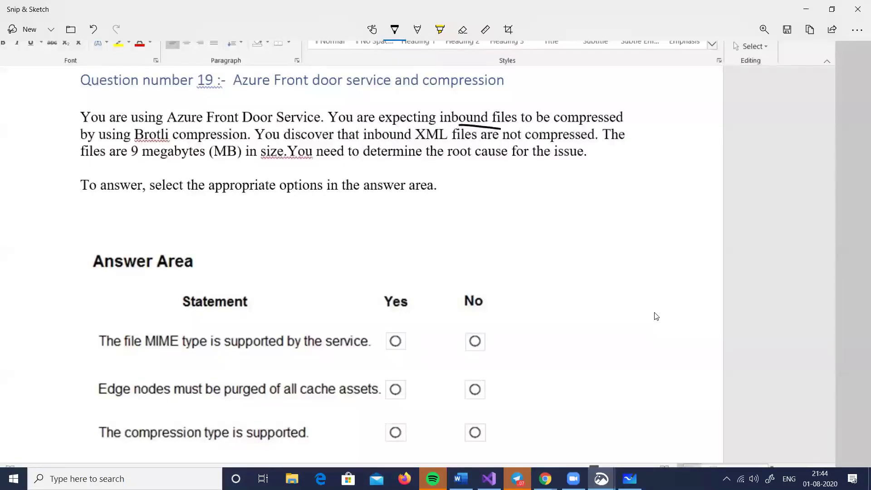
drag(138, 142, 190, 143)
mouse_move(509, 196)
mouse_down()
mouse_move(511, 214)
mouse_move(542, 190)
mouse_move(553, 205)
mouse_move(572, 198)
mouse_up()
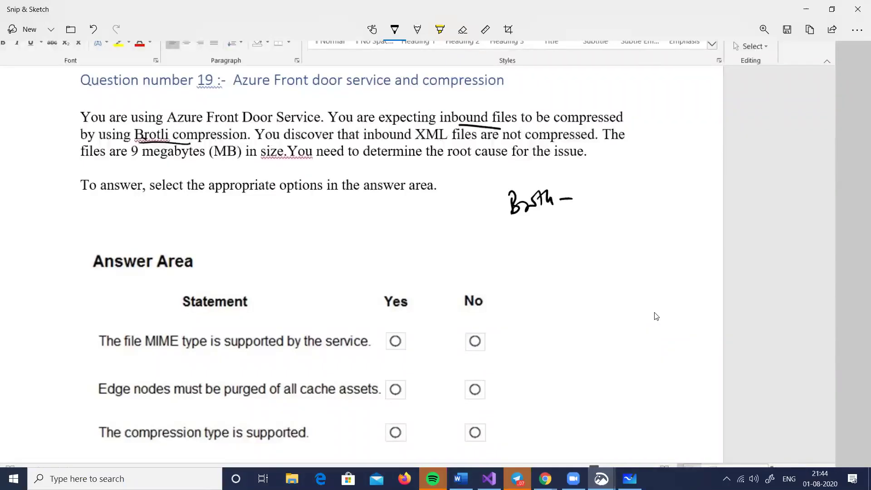
mouse_move(550, 227)
mouse_down()
mouse_move(543, 244)
mouse_move(575, 237)
mouse_up()
drag(573, 229, 573, 239)
drag(580, 227, 581, 243)
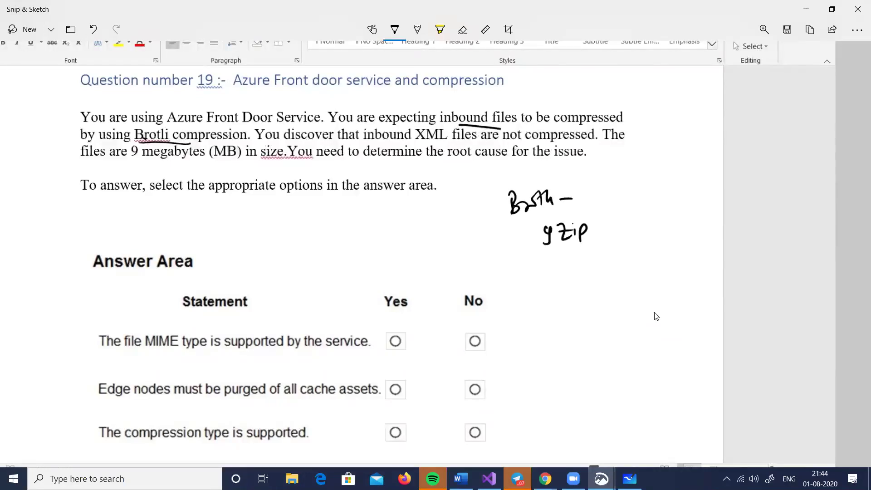
drag(589, 190, 592, 201)
drag(598, 195, 600, 195)
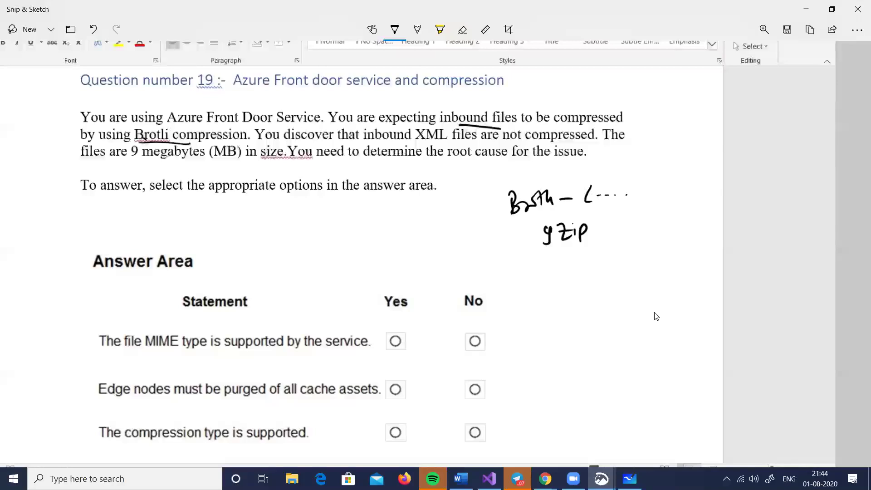
Draw an arrow to "Azure Front Door Service" and underline "megabytes (MB)" and "root cause" in the question text
drag(173, 89, 184, 108)
drag(143, 165, 246, 167)
drag(447, 162, 501, 166)
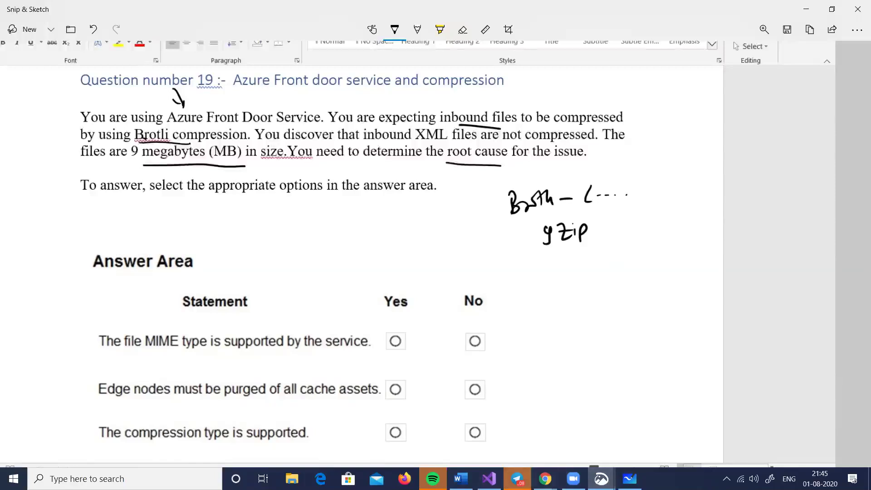
Switch to the Word document and copy the front-door-caching reference link below question 19's answers
mouse_move(460, 478)
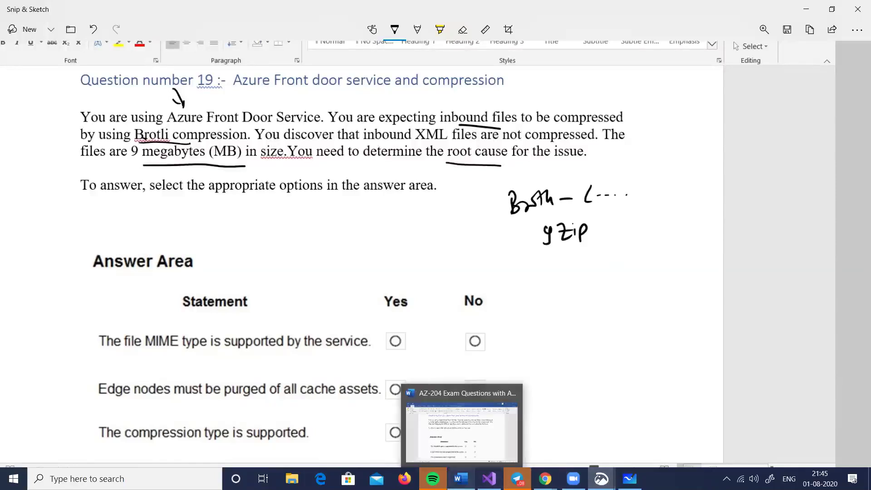
click(452, 388)
scroll(270, 357, down, 10)
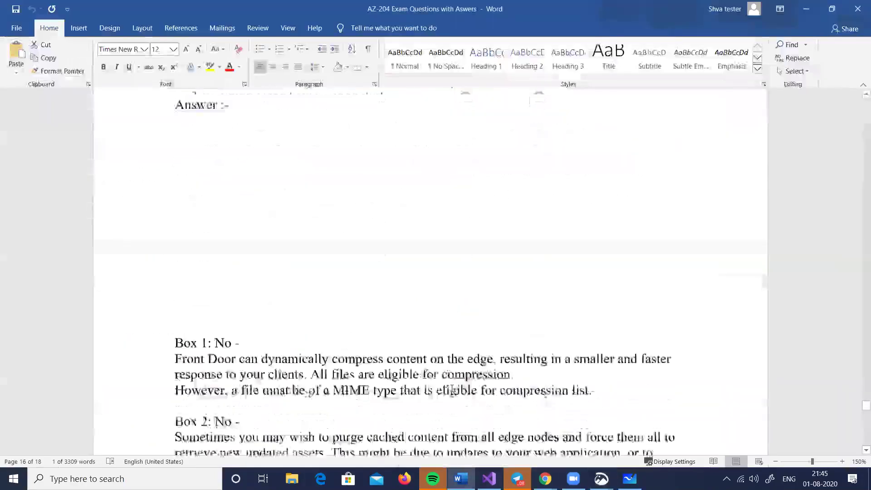
scroll(270, 356, down, 3)
drag(270, 357, 642, 342)
key(ctrl+c)
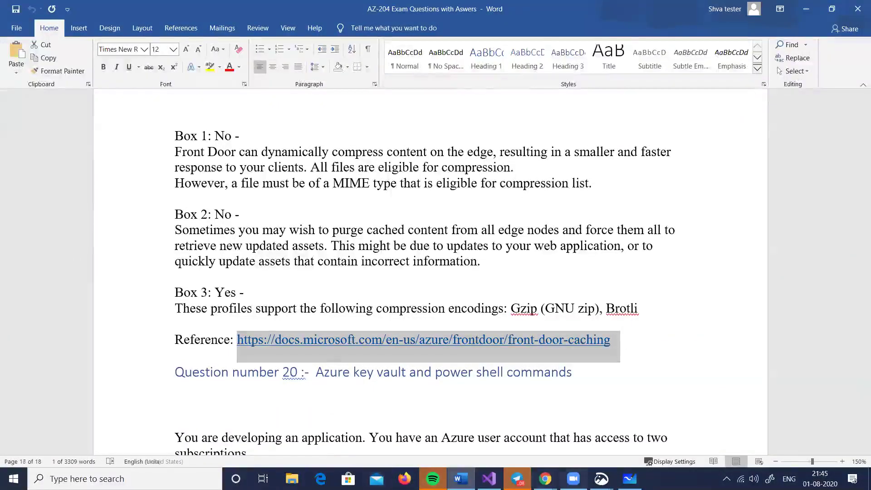
Switch to Chrome and open the copied front-door-caching documentation link
click(545, 478)
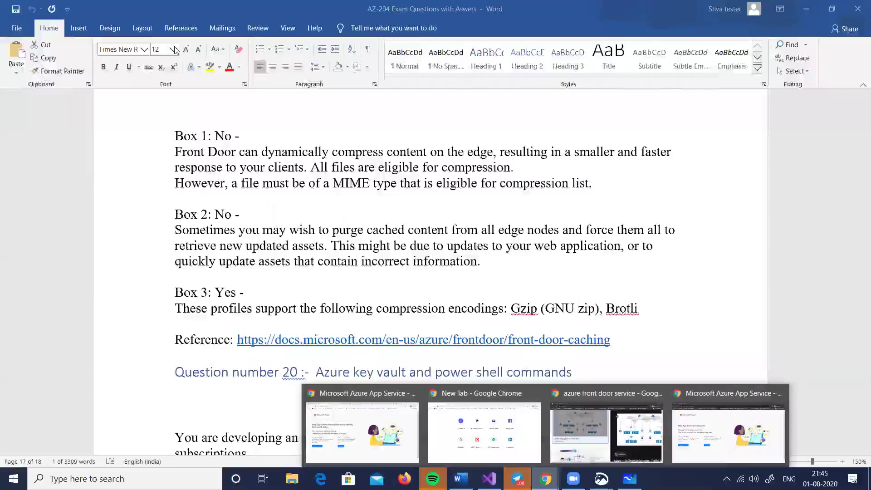
key(alt+Tab)
key(ctrl+v)
key(Return)
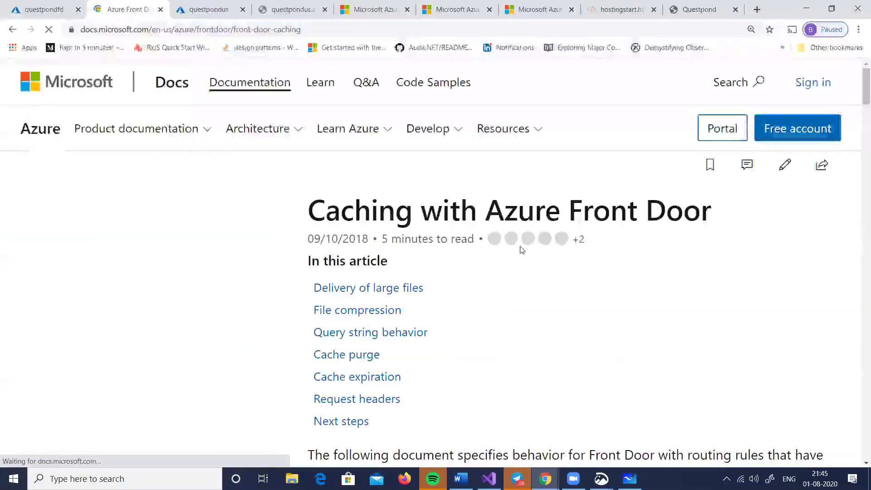
Examine the article's File compression section for the eligible MIME types, file size limits and supported compression encodings
scroll(520, 248, down, 3)
scroll(505, 135, up, 1)
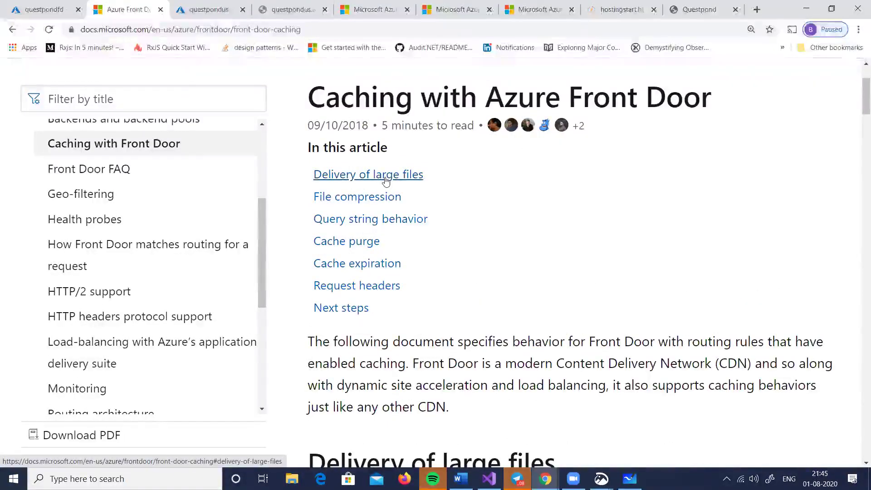
click(378, 203)
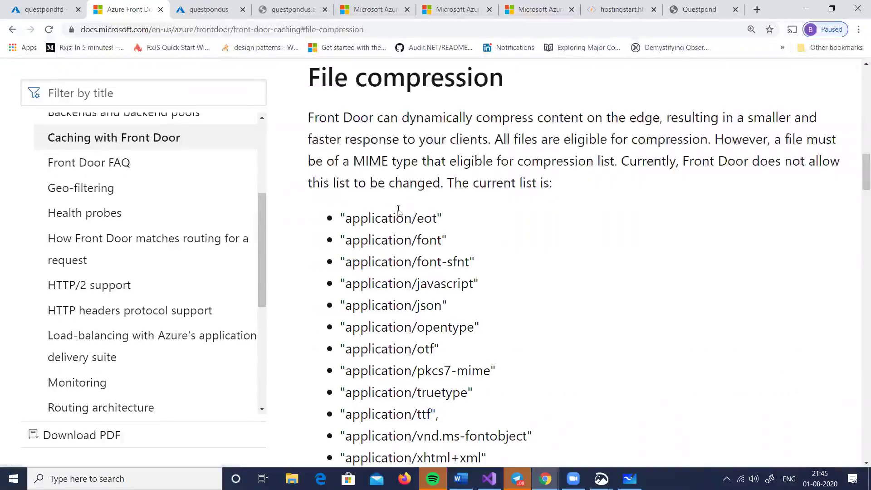
scroll(398, 208, up, 10)
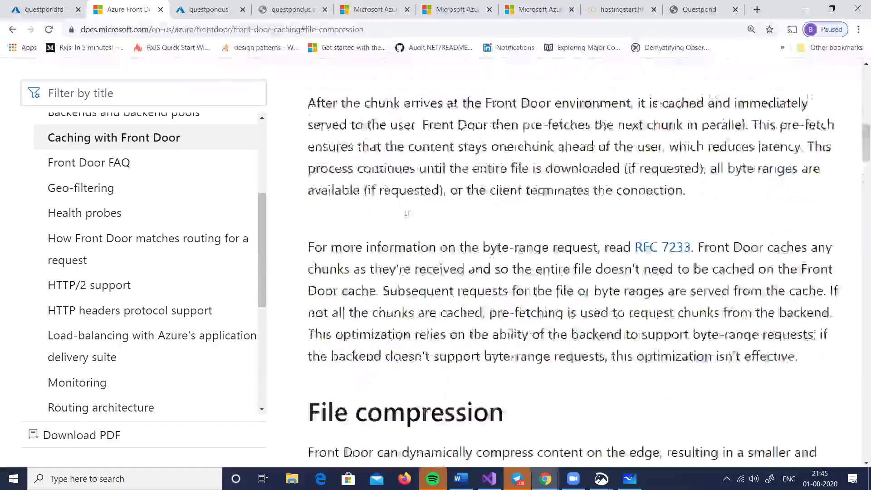
scroll(405, 212, up, 3)
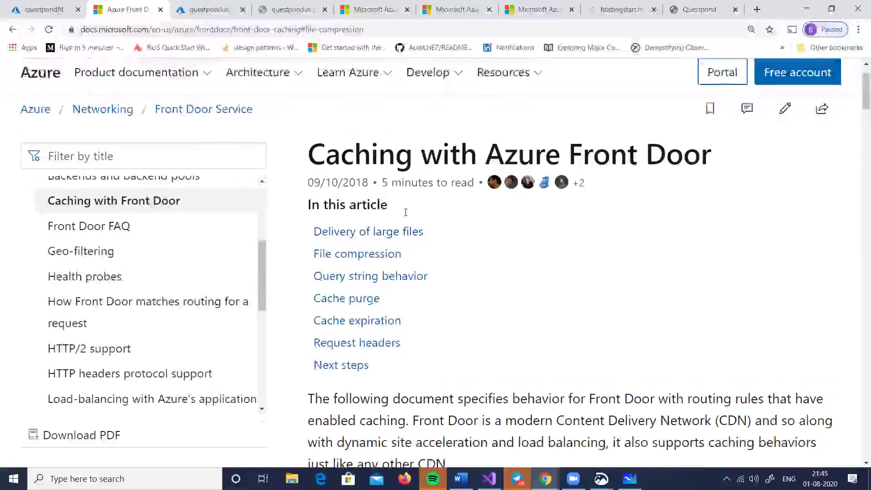
scroll(406, 230, down, 12)
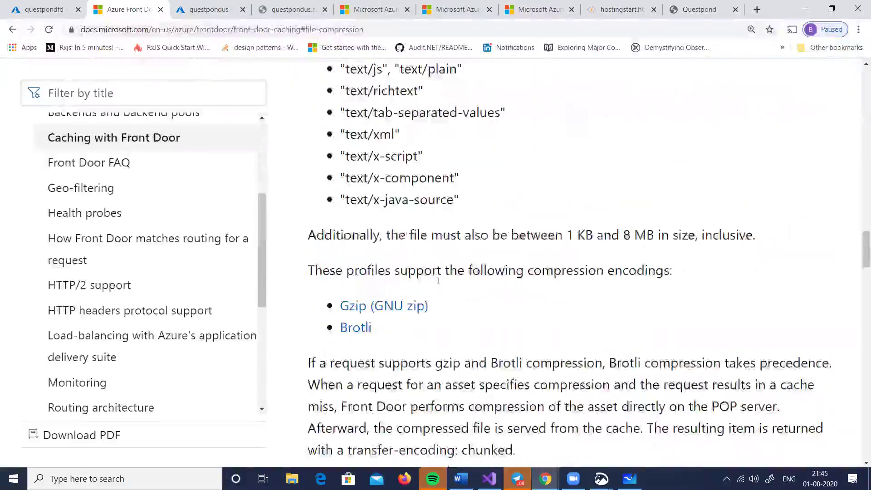
scroll(338, 235, down, 2)
drag(338, 232, 471, 229)
drag(339, 209, 429, 209)
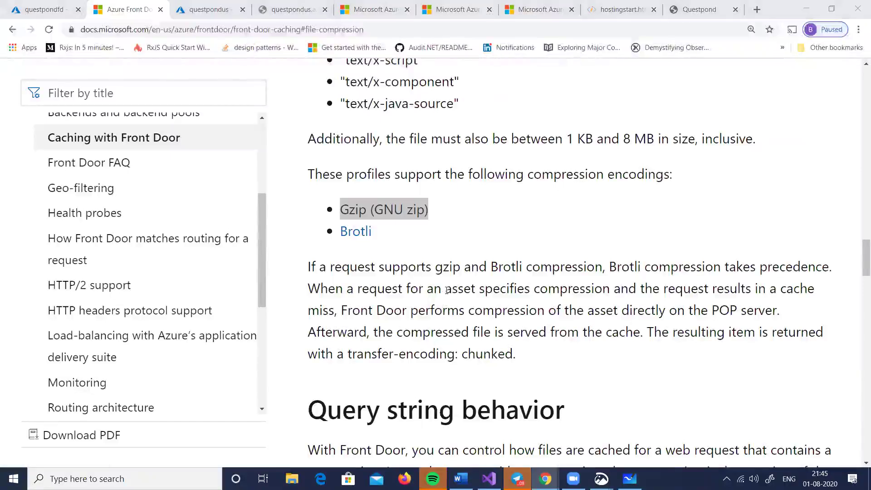
Review question 19's answers and statements in Word and compare them with the compression requirements in the Chrome documentation
key(alt+Tab)
scroll(461, 327, down, 3)
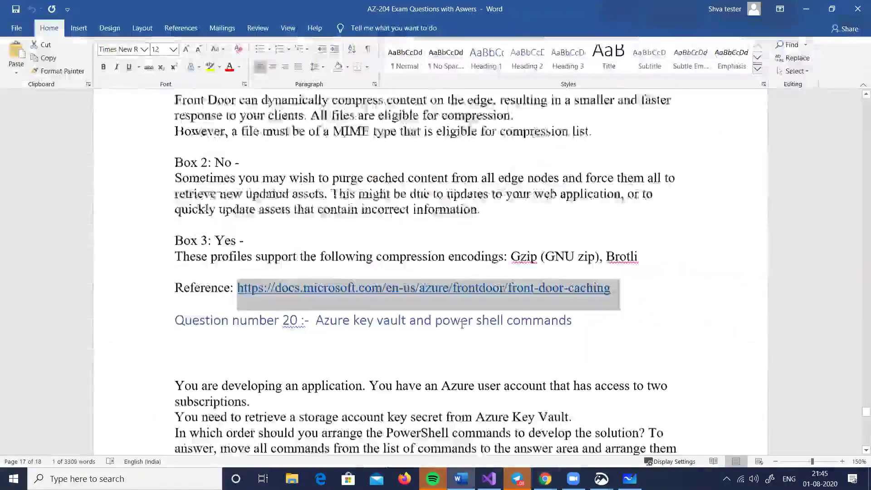
scroll(462, 324, down, 3)
scroll(461, 325, up, 2)
scroll(461, 324, up, 12)
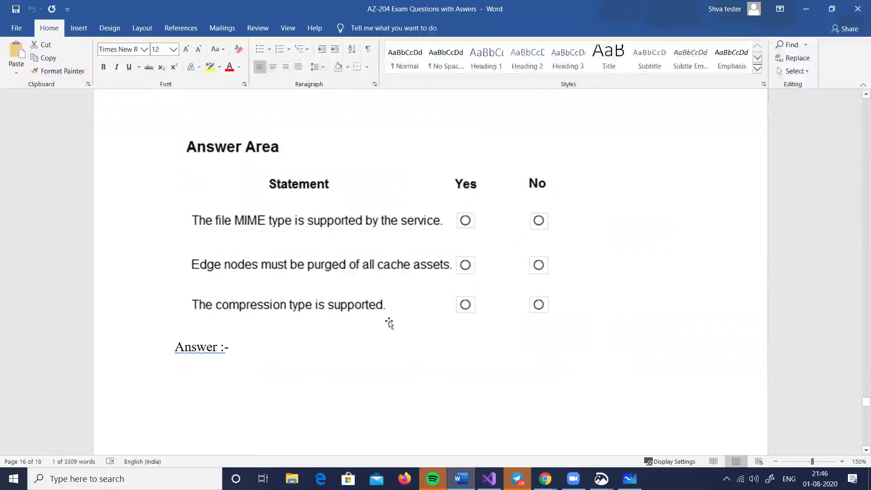
key(alt+Tab)
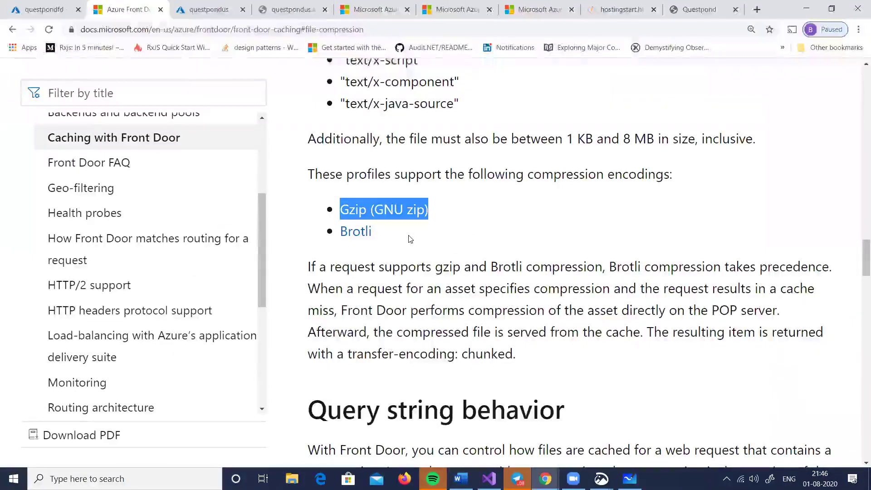
scroll(428, 252, up, 3)
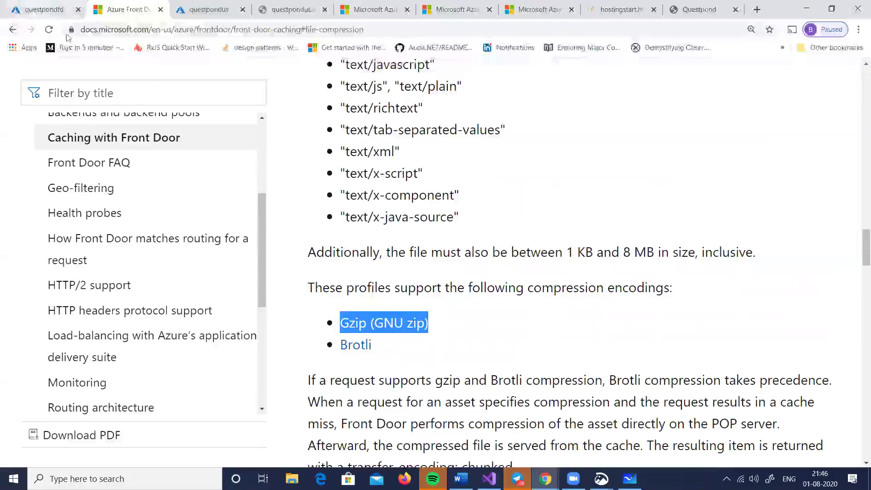
Search the Azure portal for "front", open the questpondfd Front Door and show its Front Door designer
click(41, 10)
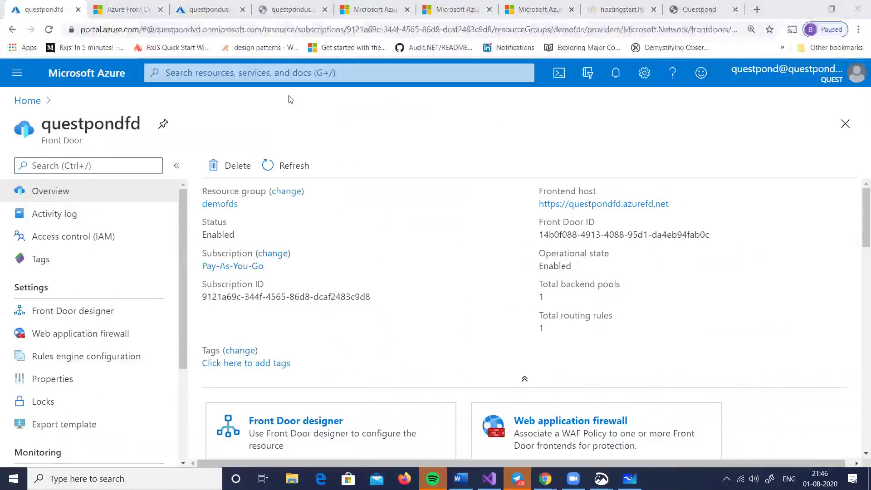
click(184, 72)
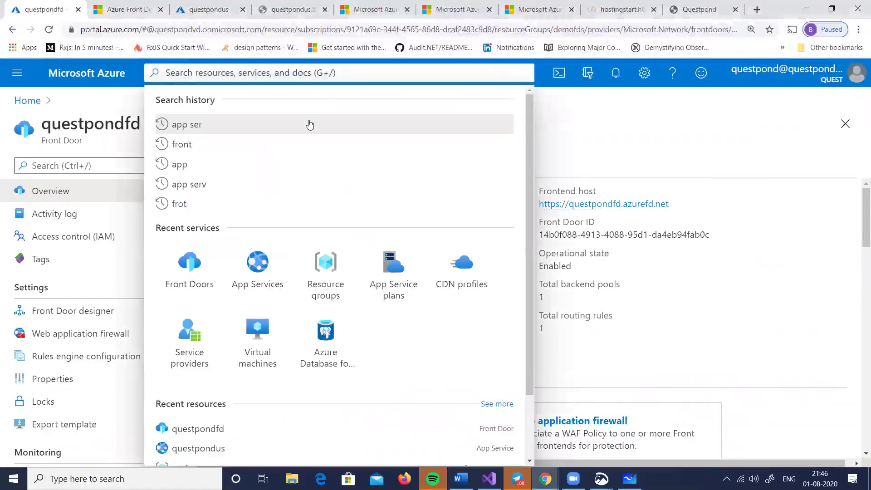
text(f)
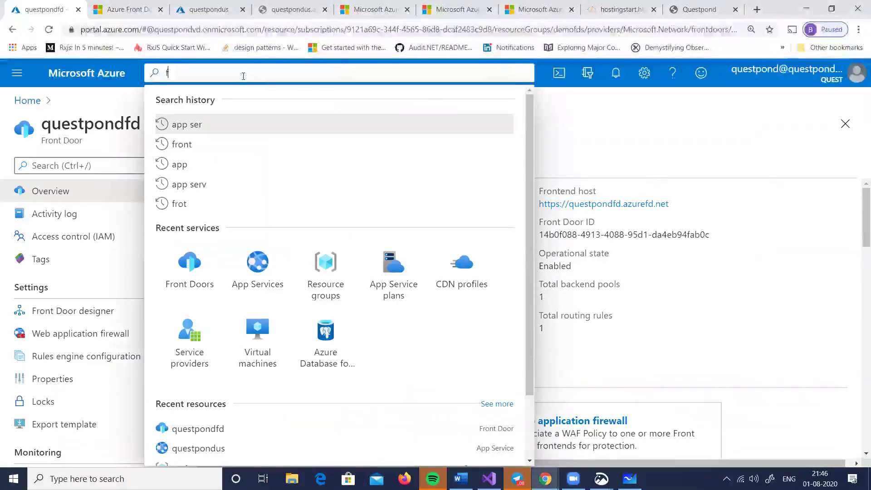
text(ront)
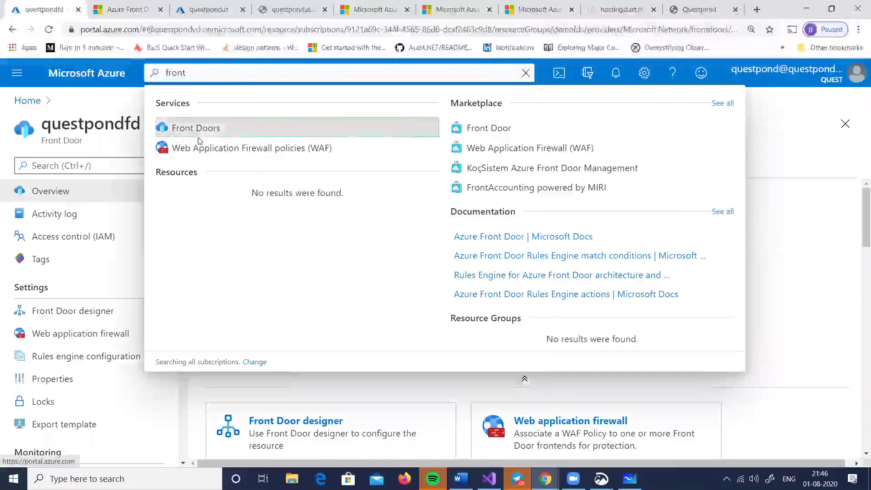
click(198, 136)
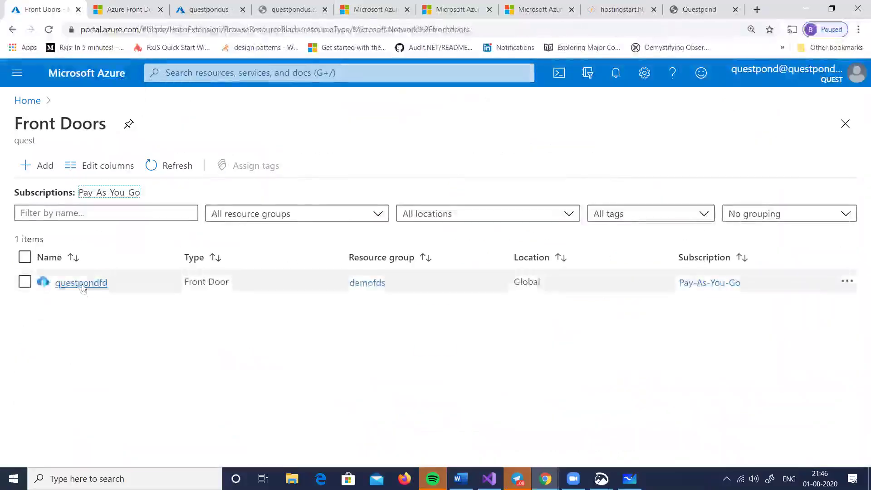
click(81, 283)
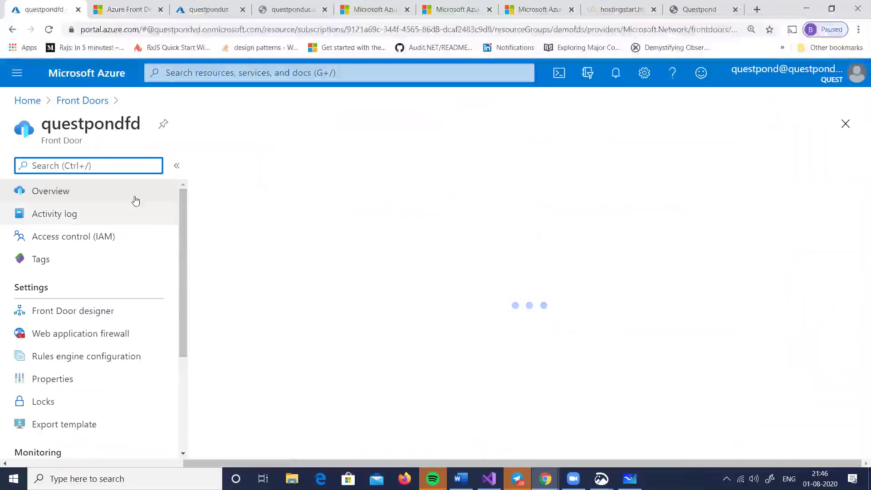
click(77, 316)
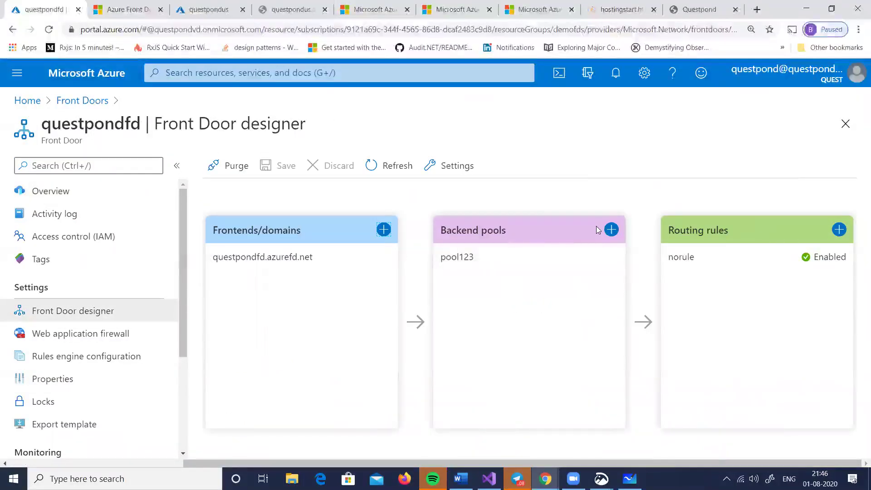
Review the backend host types available for a new questpondfd backend pool, try Storage, and close the form without adding it
click(609, 229)
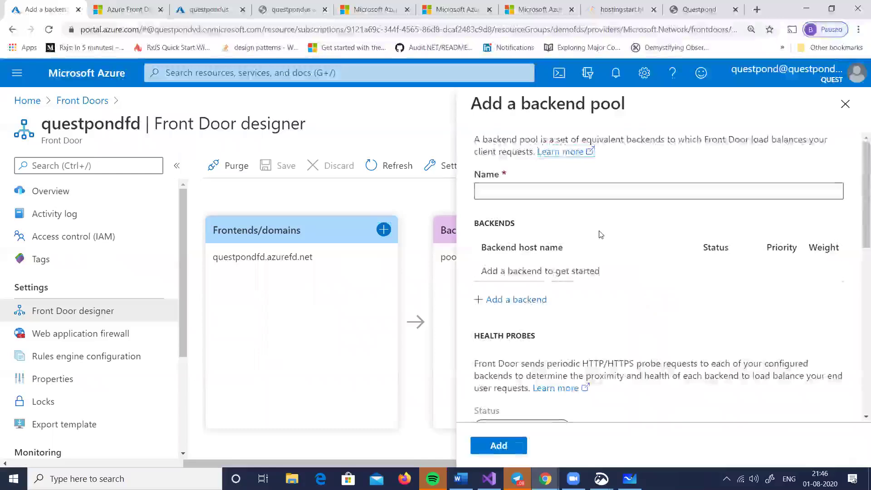
click(501, 302)
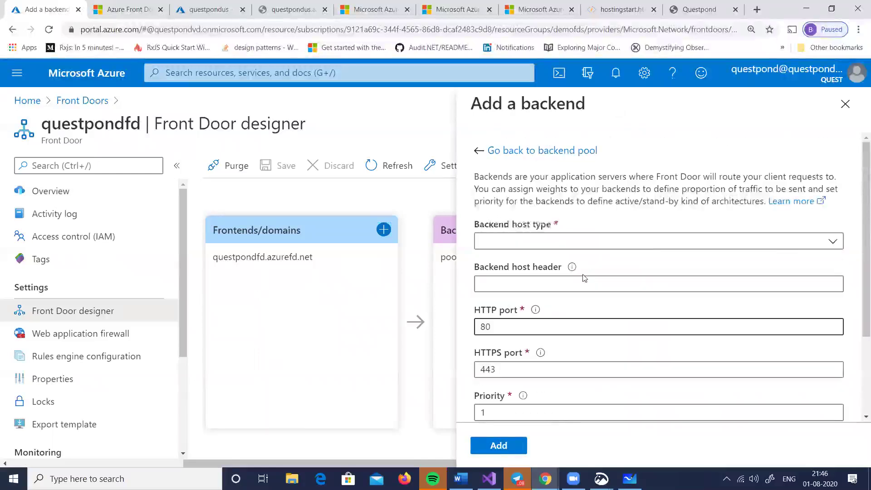
click(639, 241)
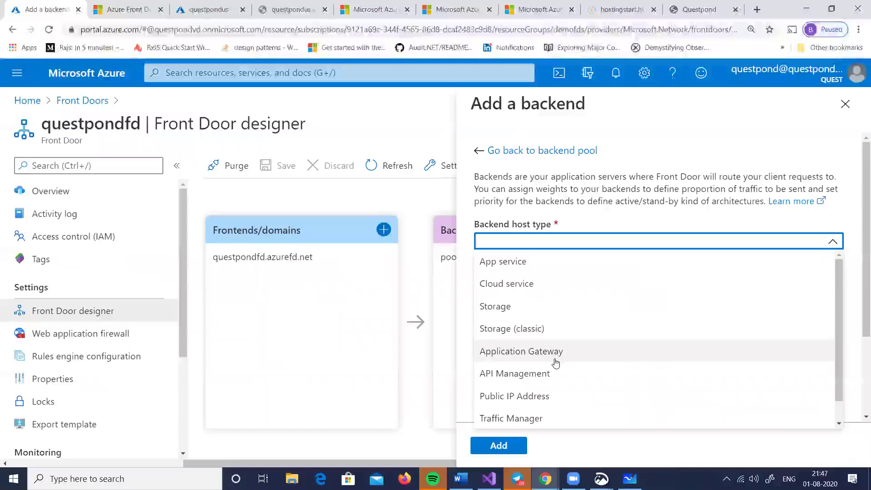
scroll(569, 363, down, 1)
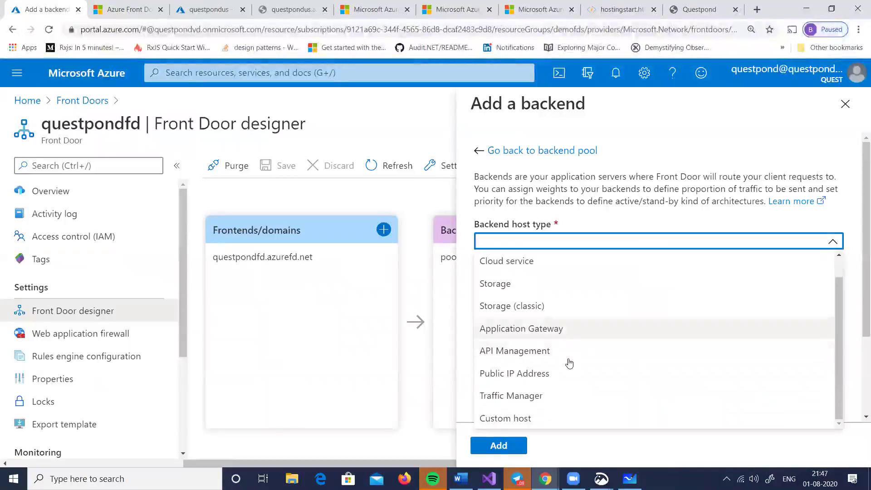
scroll(569, 363, up, 1)
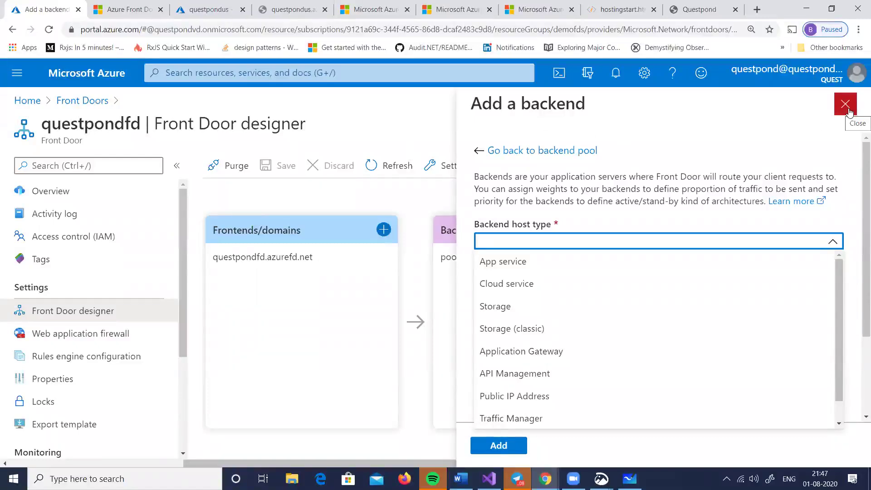
click(513, 307)
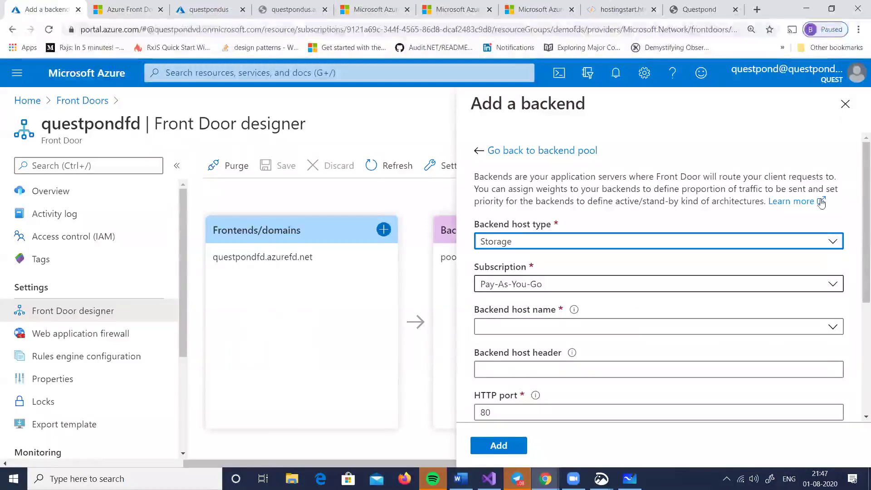
click(849, 107)
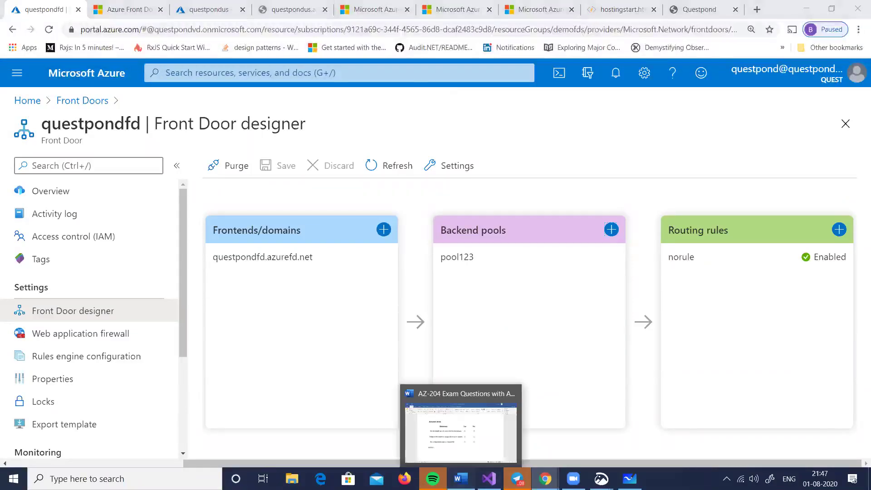
Switch to the AZ-204 exam questions in Word and show question 18 on Azure CDN expiry using URL
click(461, 478)
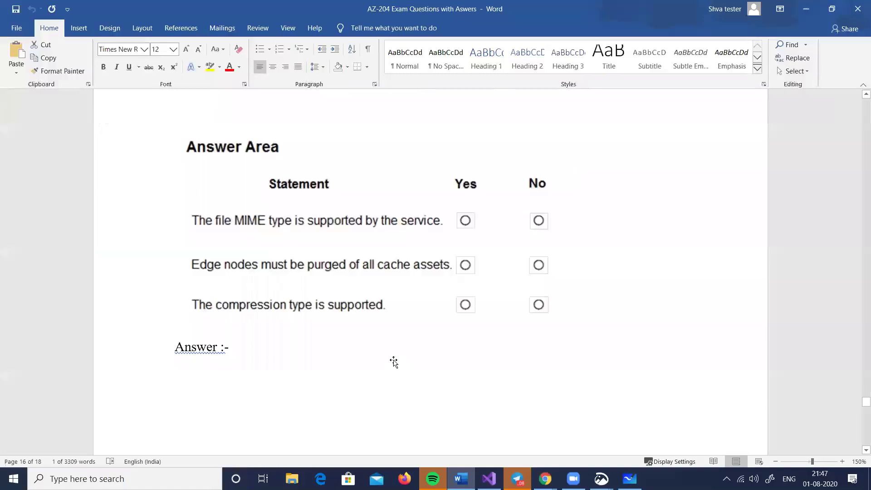
scroll(393, 361, up, 5)
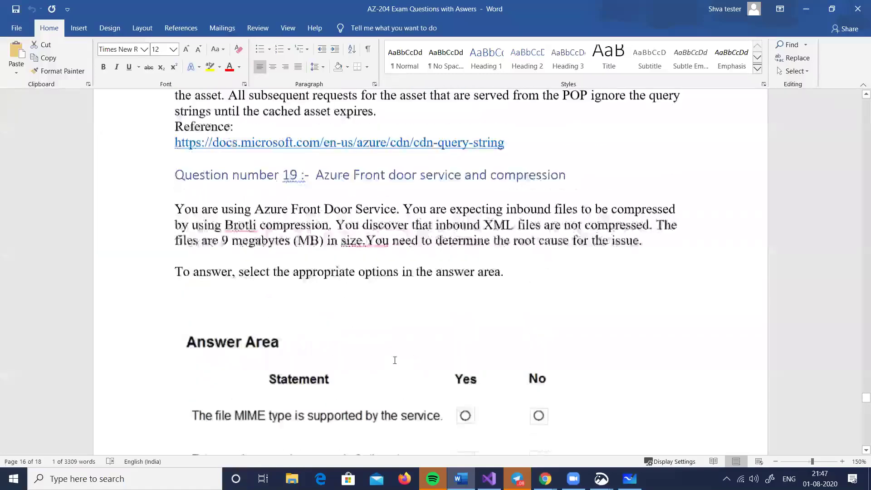
scroll(394, 360, up, 10)
scroll(395, 360, up, 4)
scroll(395, 360, down, 1)
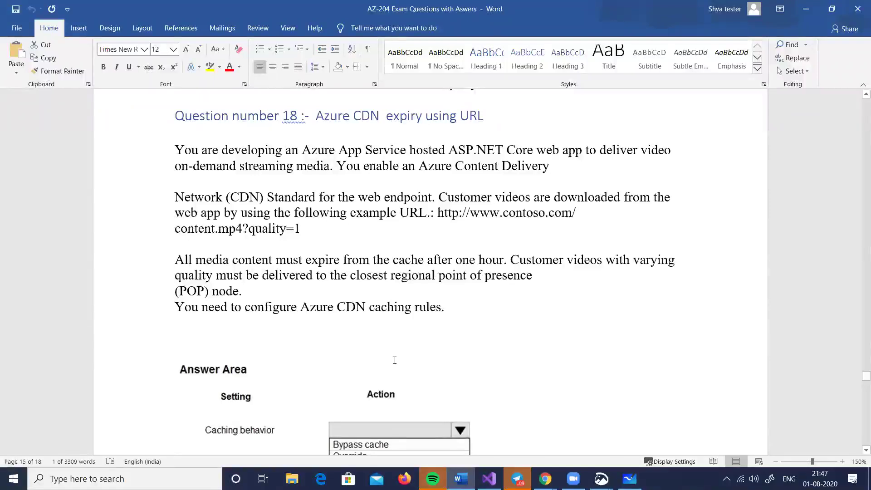
scroll(395, 360, up, 3)
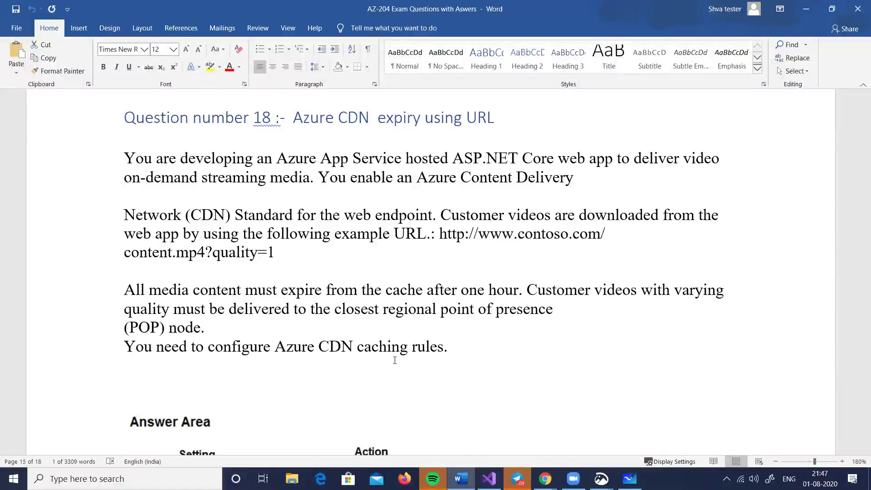
scroll(394, 360, down, 1)
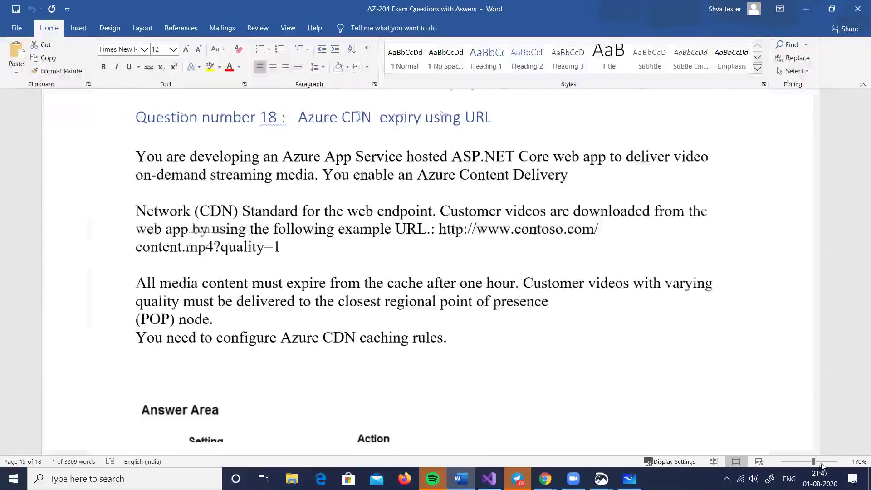
scroll(822, 466, down, 2)
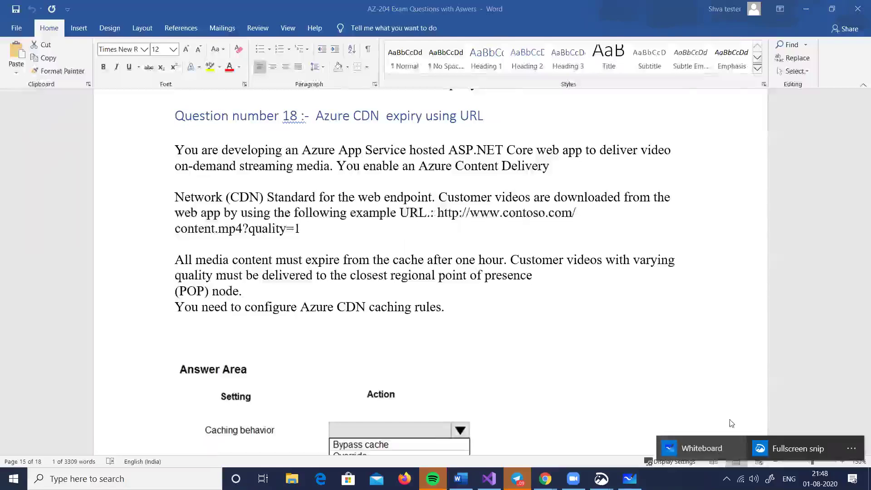
Open Microsoft Whiteboard with an empty canvas and draw a box labelled WA for the web app
click(701, 448)
click(835, 59)
click(683, 288)
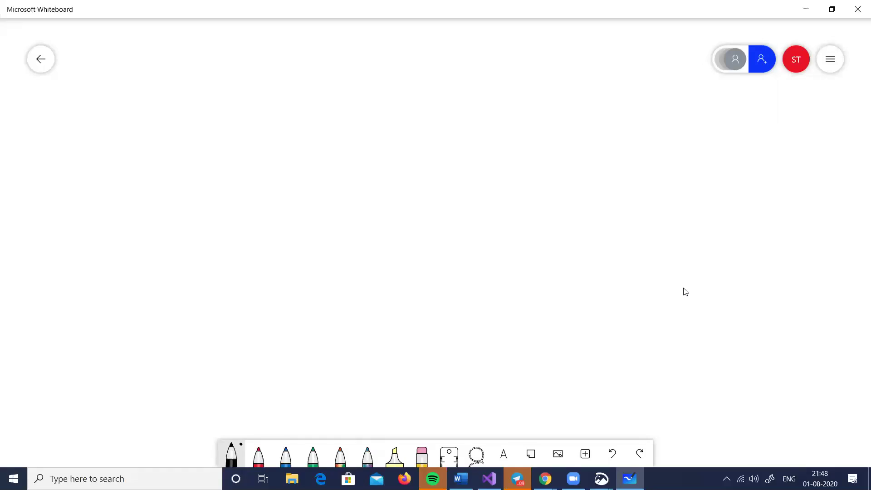
mouse_move(562, 179)
mouse_down()
mouse_move(569, 229)
mouse_move(609, 192)
mouse_up()
drag(609, 206, 624, 201)
drag(612, 200, 622, 198)
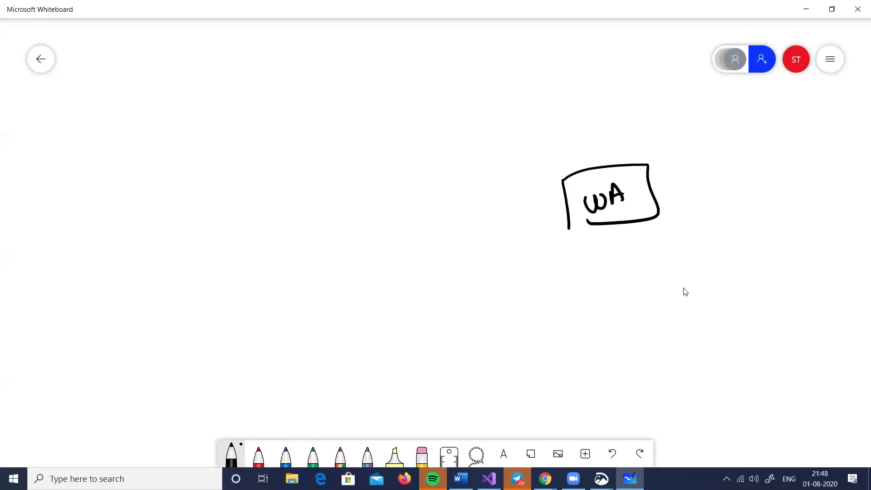
Write the India location label, mark the WA box as US, and draw a box labelled CDN beside India
mouse_move(114, 171)
mouse_down()
mouse_move(132, 184)
mouse_move(121, 190)
mouse_up()
drag(135, 177, 179, 171)
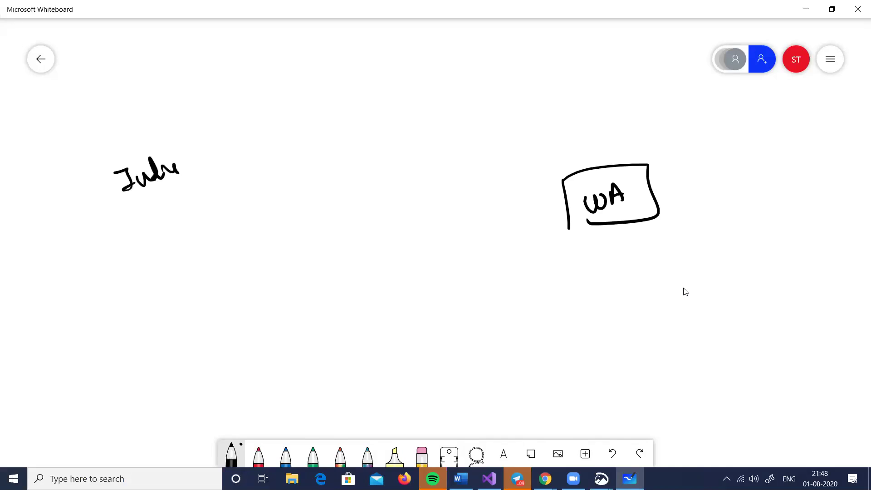
mouse_move(611, 133)
mouse_down()
mouse_move(624, 134)
mouse_move(628, 148)
mouse_up()
mouse_move(224, 147)
mouse_down()
mouse_move(229, 181)
mouse_move(263, 141)
mouse_move(245, 184)
mouse_up()
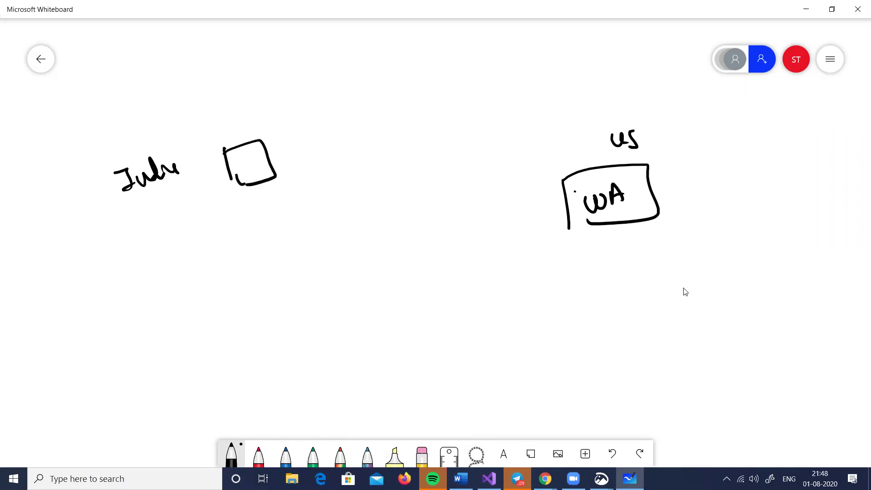
mouse_move(239, 109)
mouse_down()
mouse_move(240, 125)
mouse_move(247, 124)
mouse_up()
mouse_move(248, 109)
mouse_down()
mouse_move(247, 124)
mouse_move(275, 102)
mouse_up()
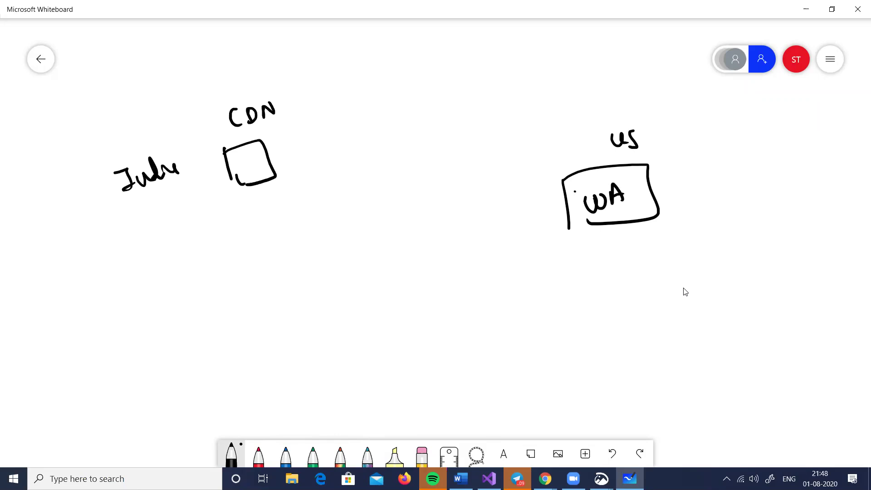
Add a second labelled location with its own CDN node box, and draw arrows connecting both CDN boxes with the WA box
mouse_move(231, 356)
mouse_down()
mouse_move(230, 378)
mouse_move(243, 360)
mouse_up()
drag(241, 365, 261, 379)
drag(294, 321, 300, 353)
drag(294, 320, 311, 345)
mouse_move(310, 298)
mouse_down()
mouse_move(303, 310)
mouse_move(327, 312)
mouse_up()
mouse_move(706, 235)
mouse_down()
mouse_move(632, 200)
mouse_move(653, 210)
mouse_up()
mouse_move(573, 184)
mouse_down()
mouse_move(548, 198)
mouse_move(271, 180)
mouse_move(280, 184)
mouse_up()
mouse_move(578, 199)
mouse_down()
mouse_move(563, 226)
mouse_move(378, 325)
mouse_up()
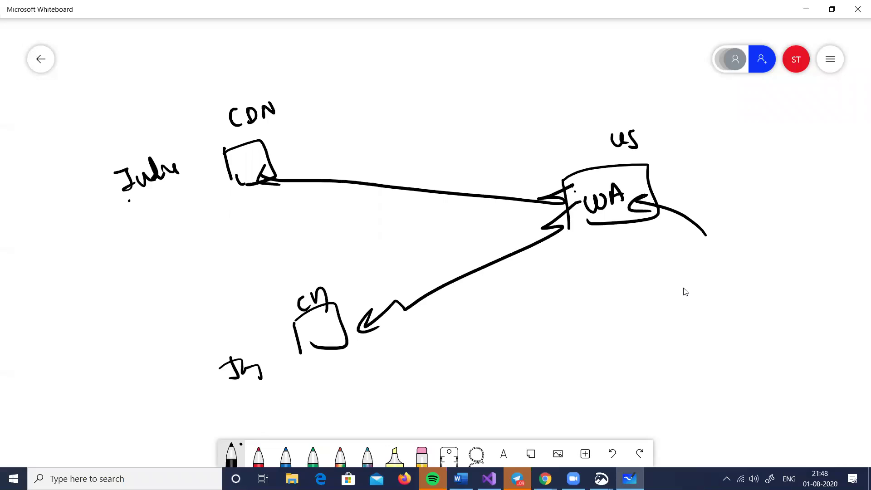
Draw stick-figure users with arrows towards the WA box and the lower CDN node, and close Whiteboard
mouse_move(778, 167)
mouse_down()
mouse_move(792, 205)
mouse_move(798, 197)
mouse_move(675, 200)
mouse_move(702, 205)
mouse_up()
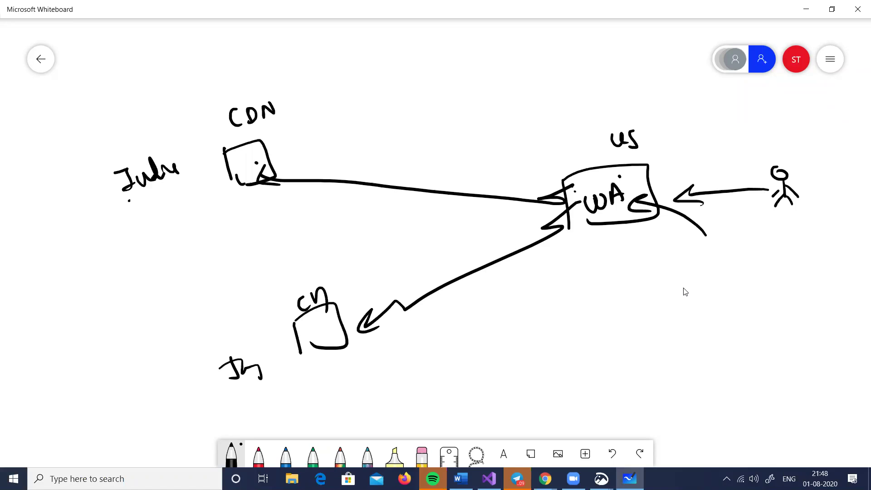
mouse_move(182, 332)
mouse_down()
mouse_move(185, 367)
mouse_move(175, 375)
mouse_up()
mouse_move(177, 353)
mouse_down()
mouse_move(169, 364)
mouse_move(247, 314)
mouse_move(272, 314)
mouse_move(260, 325)
mouse_up()
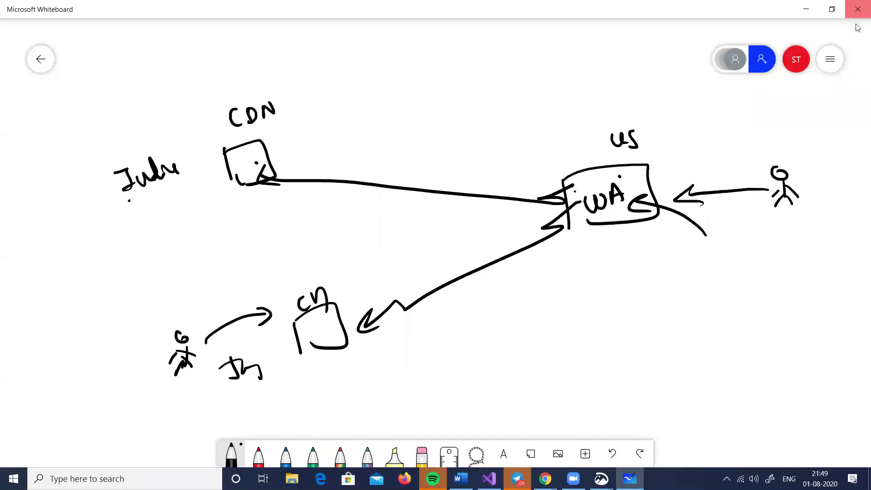
click(857, 9)
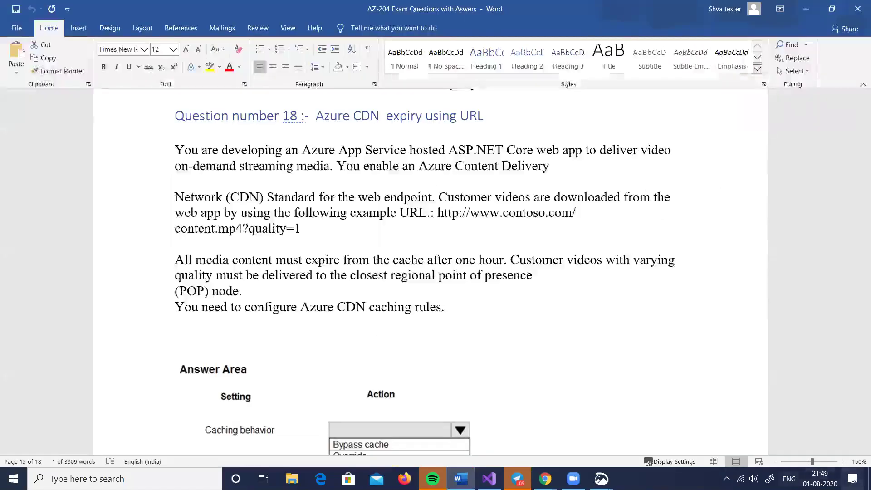
Capture question 18 as a fullscreen snip and enlarge it in Snip & Sketch for annotation
click(769, 479)
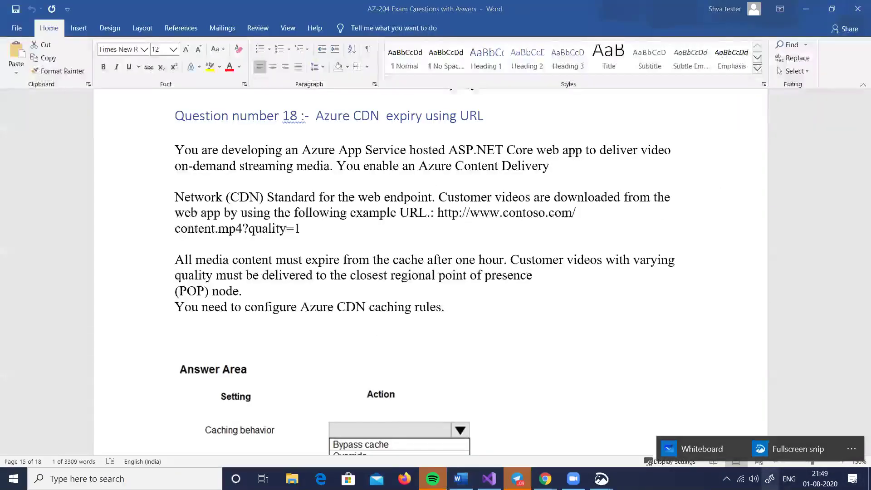
click(789, 448)
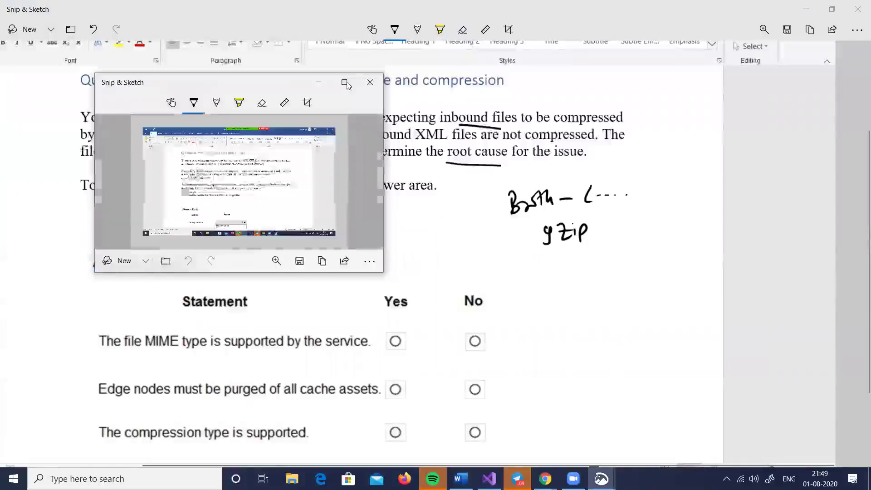
scroll(571, 312, up, 2)
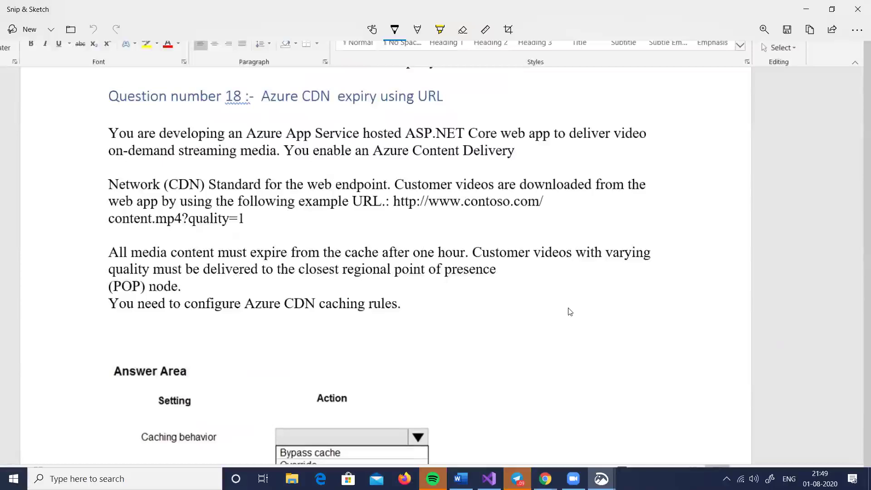
Underline "Azure CDN expiry using", "Service hosted ASP.NET Core web app" and the example URL, marking its quality value
drag(264, 108, 414, 105)
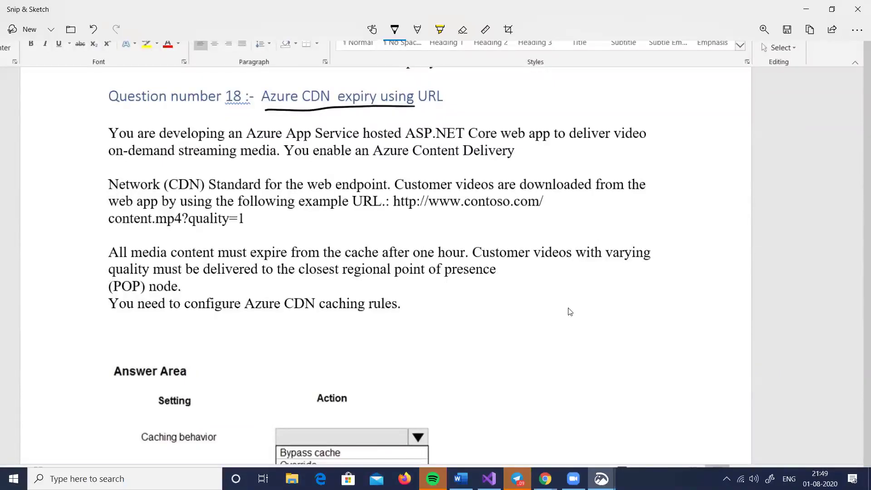
drag(320, 141, 544, 145)
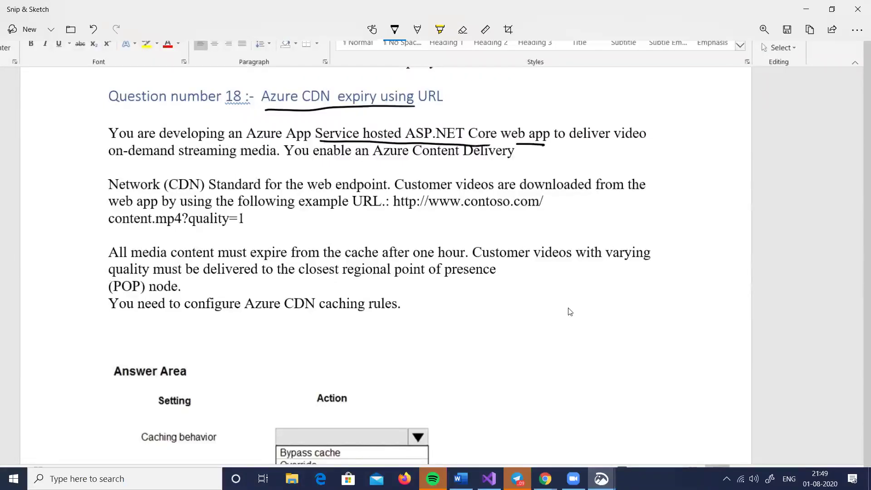
drag(400, 211, 533, 210)
drag(117, 226, 242, 223)
drag(239, 224, 250, 223)
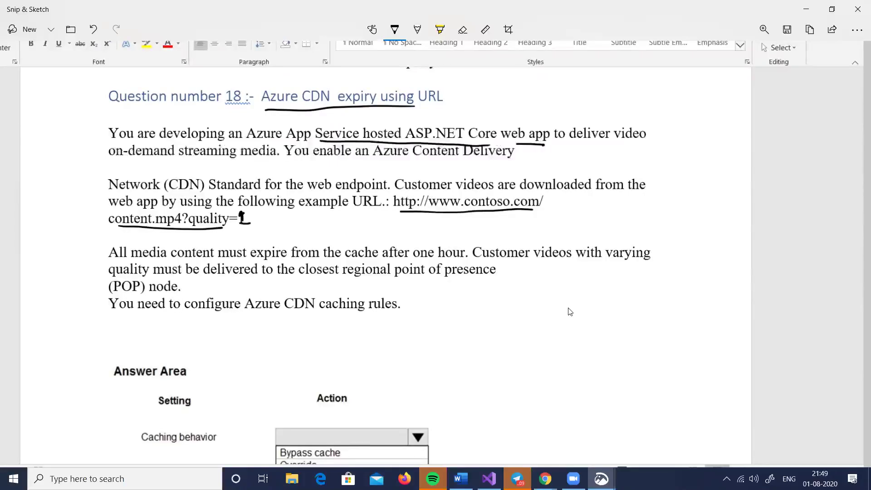
Handwrite the query string example "URL?X=1" in the blank space beside the caching rules sentence
mouse_move(480, 300)
mouse_down()
mouse_move(493, 312)
mouse_move(578, 311)
mouse_move(564, 312)
mouse_up()
click(555, 313)
drag(592, 302, 614, 311)
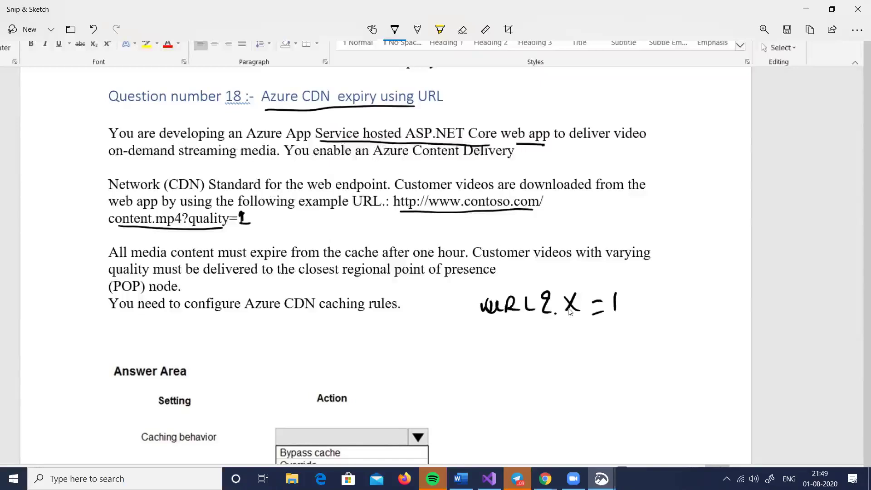
Underline the one-hour media expiry and "closest regional", circle "point of presence", and add a short handwritten note beside it
drag(181, 262, 206, 260)
drag(322, 259, 340, 259)
drag(406, 257, 428, 257)
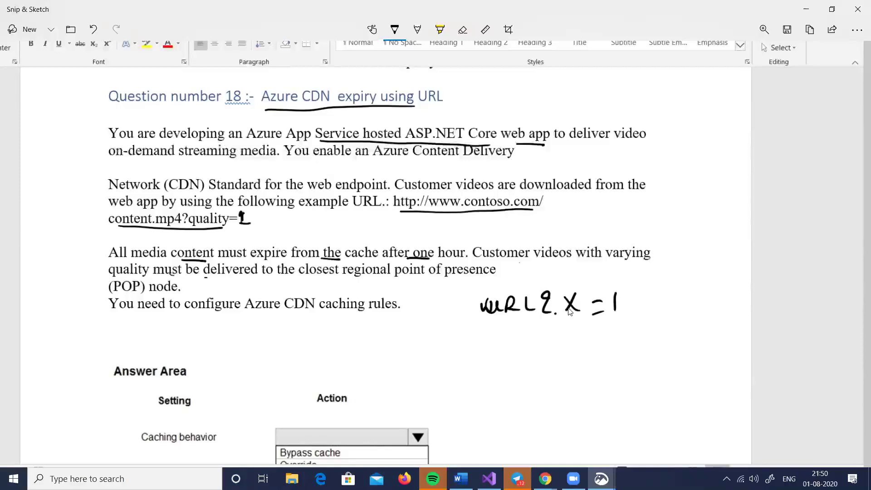
mouse_move(291, 278)
mouse_down()
mouse_move(408, 285)
mouse_move(426, 268)
mouse_move(415, 283)
mouse_move(397, 263)
mouse_move(493, 277)
mouse_move(426, 284)
mouse_up()
drag(519, 284, 551, 272)
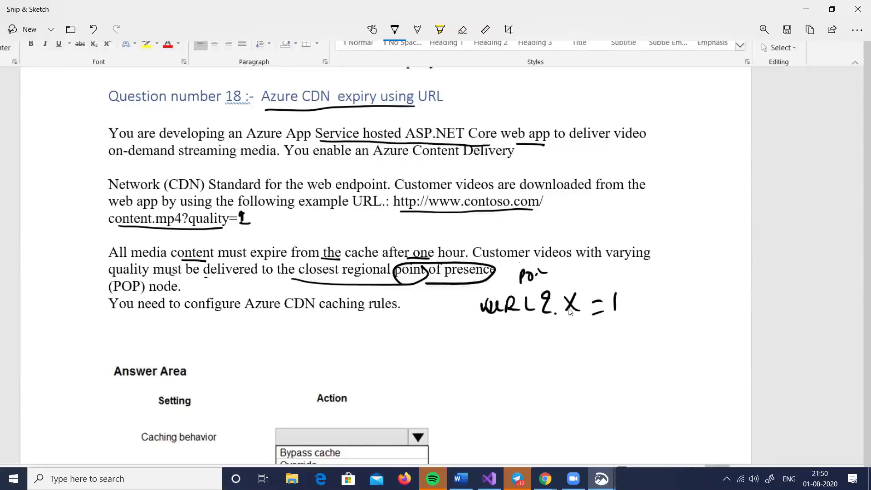
Switch back to the CDN diagram in Whiteboard and add "1hr" and query string notes beside the upper CDN box
key(alt+Tab)
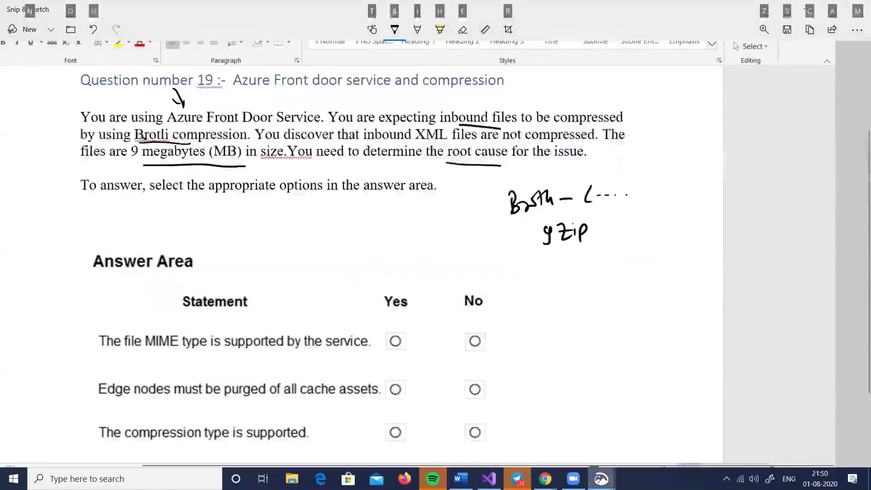
mouse_move(601, 479)
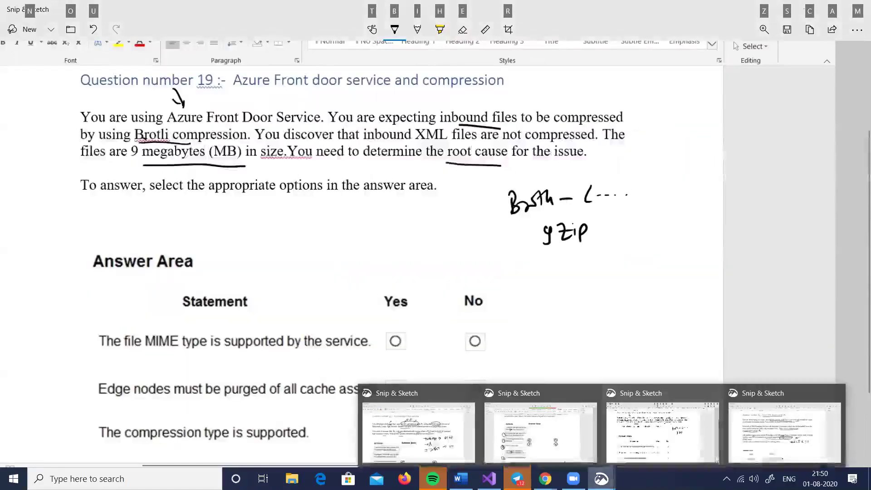
click(769, 478)
click(696, 448)
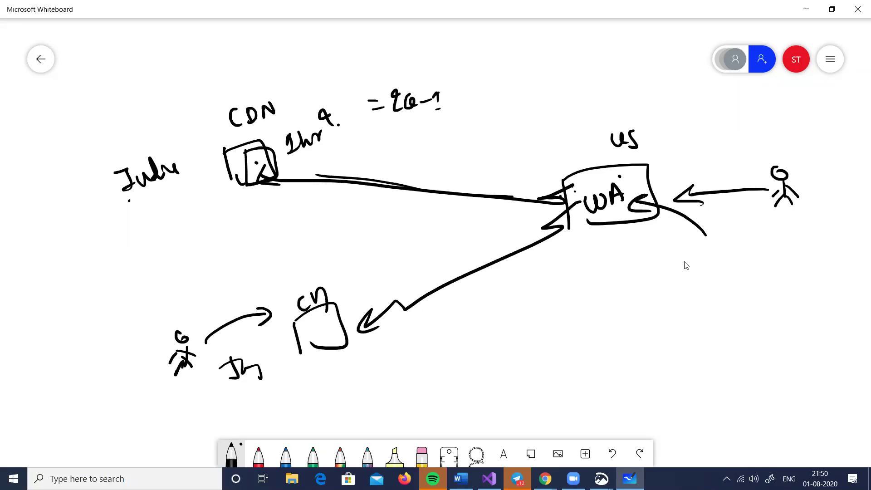
Handwrite "URL" above the CDN diagram, underline the "1hr" note, mark the lower CDN label, and link the web app to the upper CDN box
mouse_move(474, 70)
mouse_down()
mouse_move(491, 85)
mouse_move(504, 83)
mouse_up()
drag(509, 68, 518, 80)
drag(297, 157, 319, 149)
drag(299, 161, 317, 156)
drag(338, 299, 348, 294)
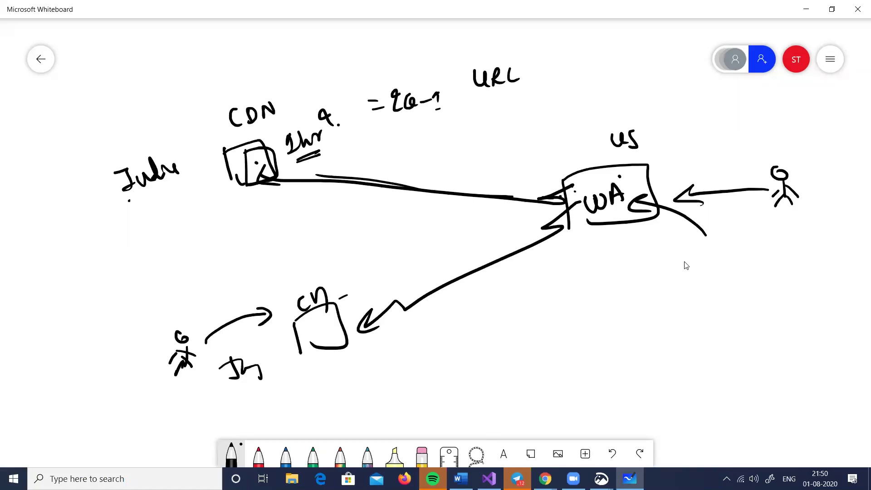
mouse_move(562, 201)
mouse_down()
mouse_move(358, 160)
mouse_move(274, 169)
mouse_move(279, 159)
mouse_move(291, 171)
mouse_up()
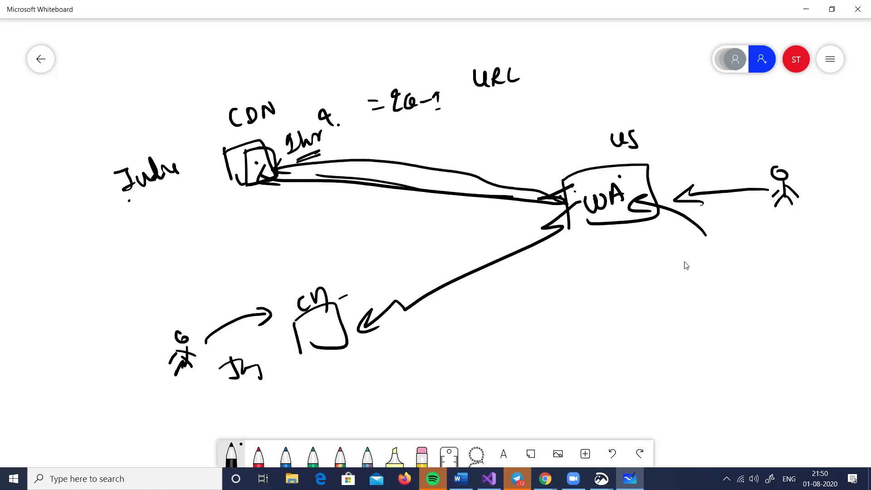
Switch to the Word document and capture question 18's whole answer area as a fullscreen snip
key(alt+Tab)
scroll(511, 267, down, 5)
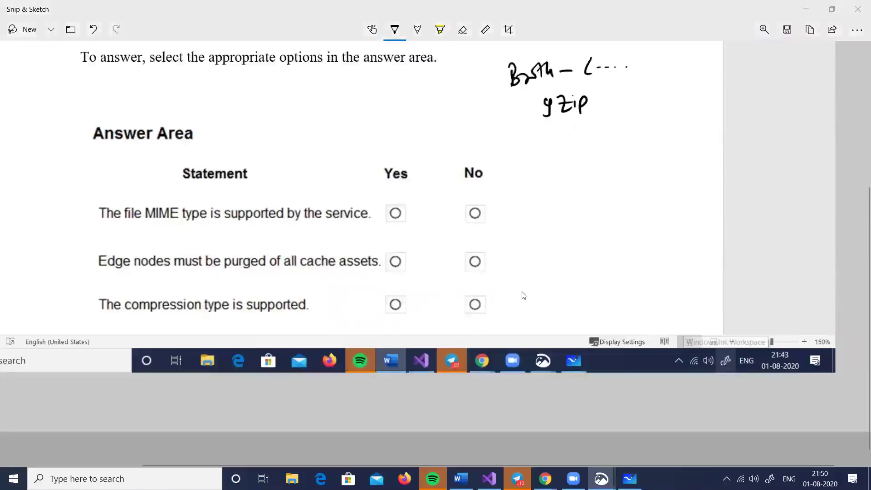
key(alt+Tab)
key(alt+Tab)
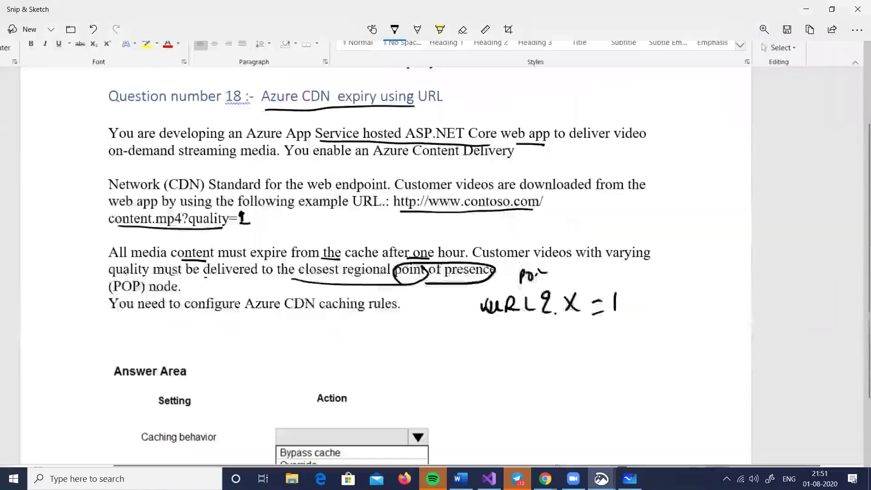
key(alt+Tab)
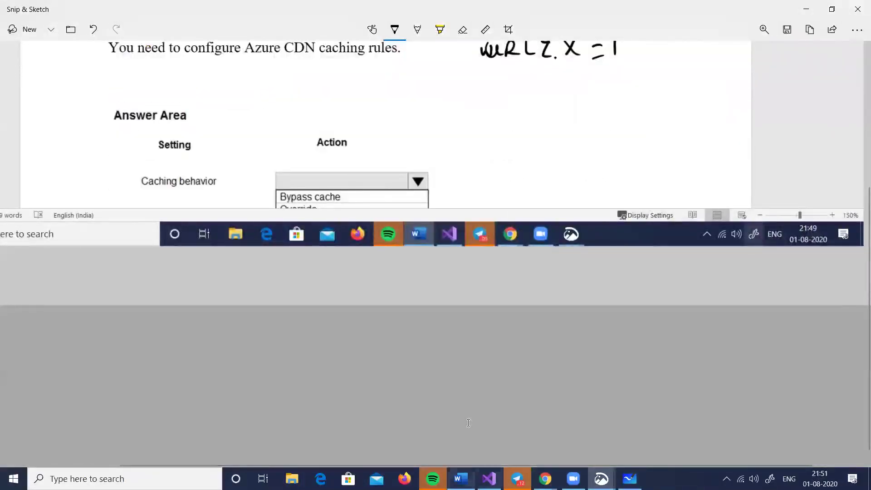
click(460, 478)
scroll(535, 345, down, 5)
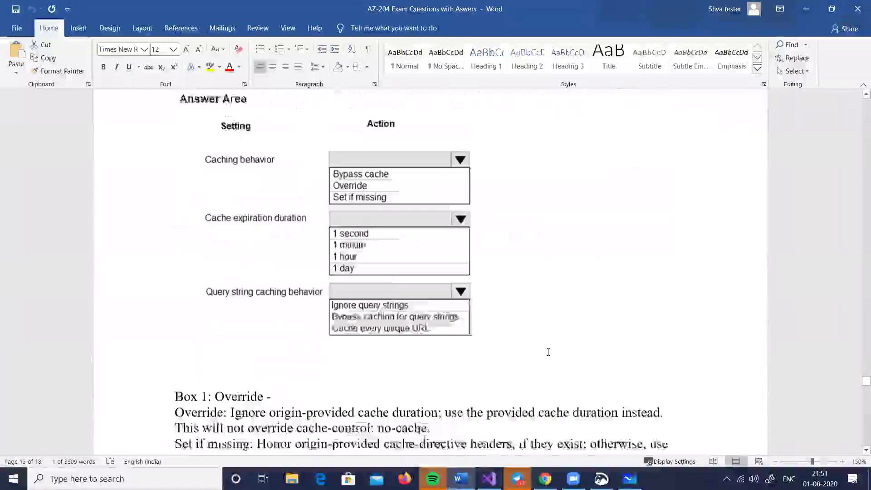
scroll(547, 345, up, 2)
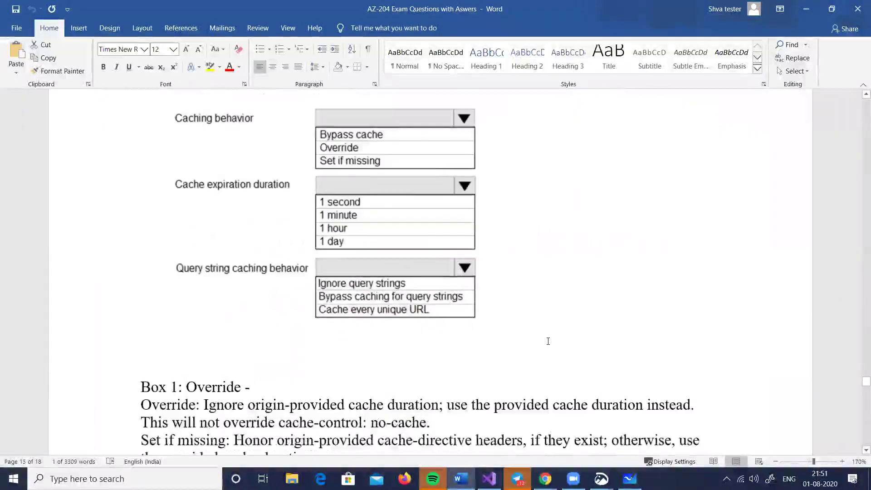
scroll(548, 341, up, 3)
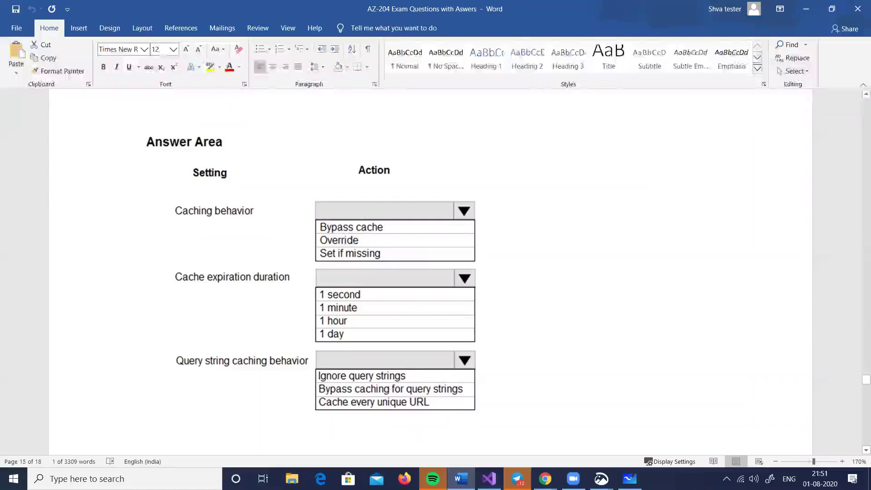
click(769, 479)
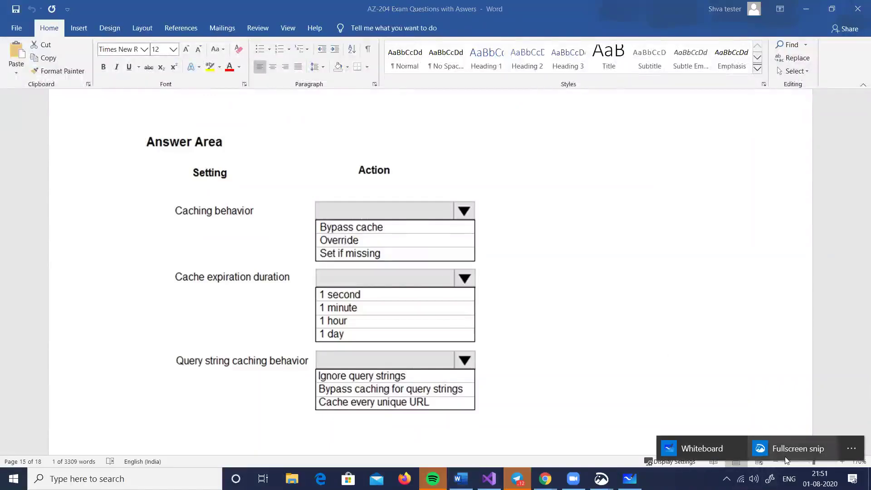
click(787, 458)
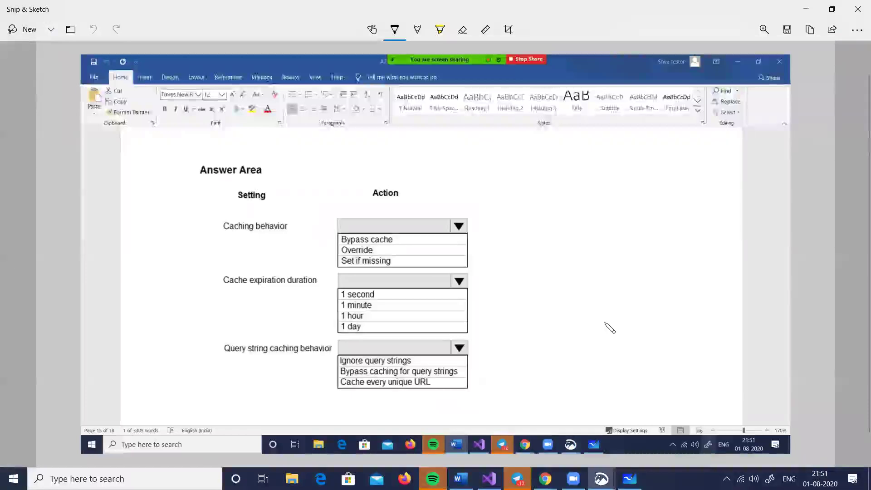
scroll(608, 325, up, 2)
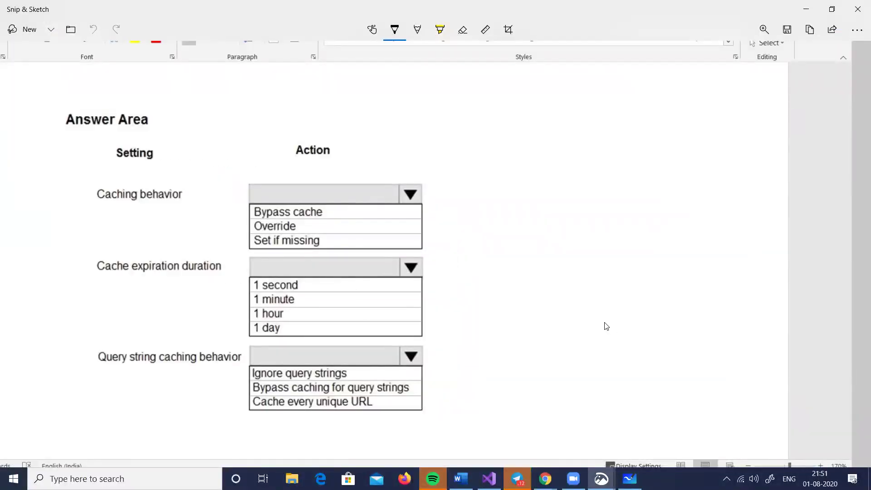
Mark the answers on the snip: tick and underline Override, tick 1 hour, and underline "Cache every unique URL"
drag(308, 224, 325, 222)
drag(290, 315, 309, 312)
drag(265, 411, 369, 409)
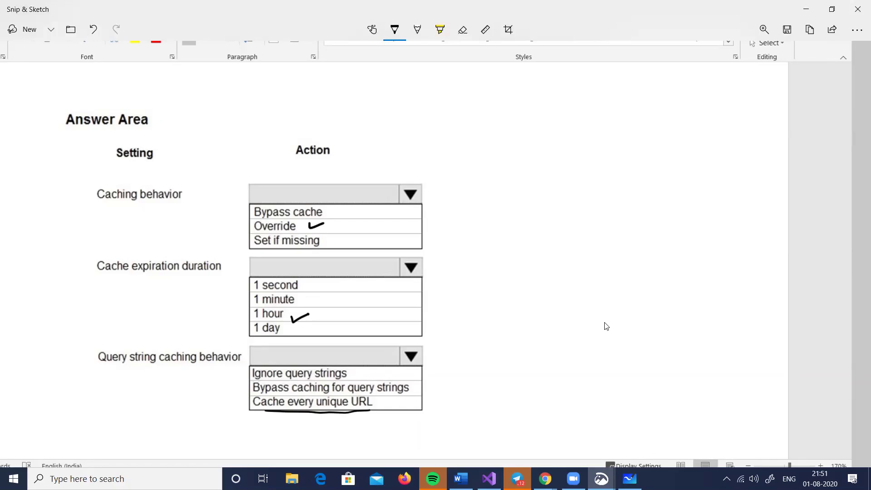
drag(260, 233, 290, 233)
Handwrite "Override, 1hour, Cache Unique URL" in the blank space beside the answer options, and close the snip to return to Word
mouse_move(494, 224)
mouse_down()
mouse_move(522, 236)
mouse_move(572, 225)
mouse_move(568, 249)
mouse_up()
mouse_move(600, 221)
mouse_down()
mouse_move(613, 233)
mouse_move(631, 212)
mouse_move(653, 223)
mouse_move(678, 215)
mouse_move(684, 251)
mouse_up()
mouse_move(631, 286)
mouse_down()
mouse_move(620, 299)
mouse_move(690, 298)
mouse_move(742, 278)
mouse_move(766, 283)
mouse_up()
drag(683, 324, 728, 323)
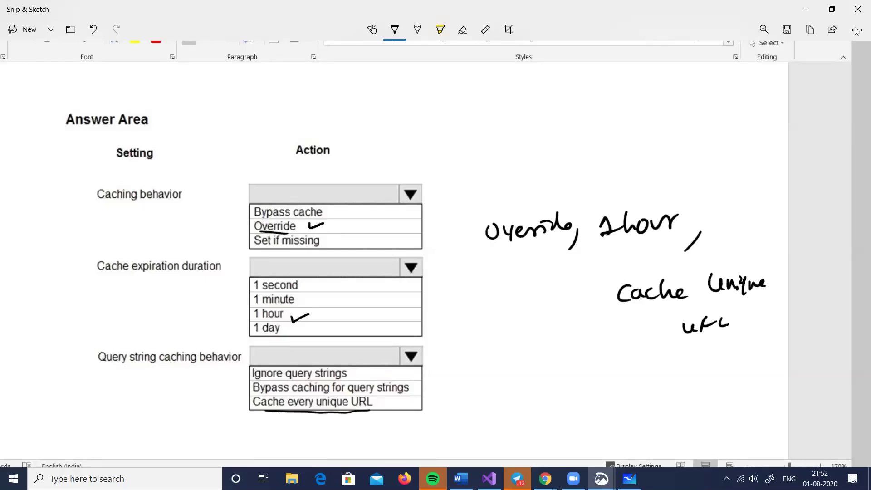
click(857, 9)
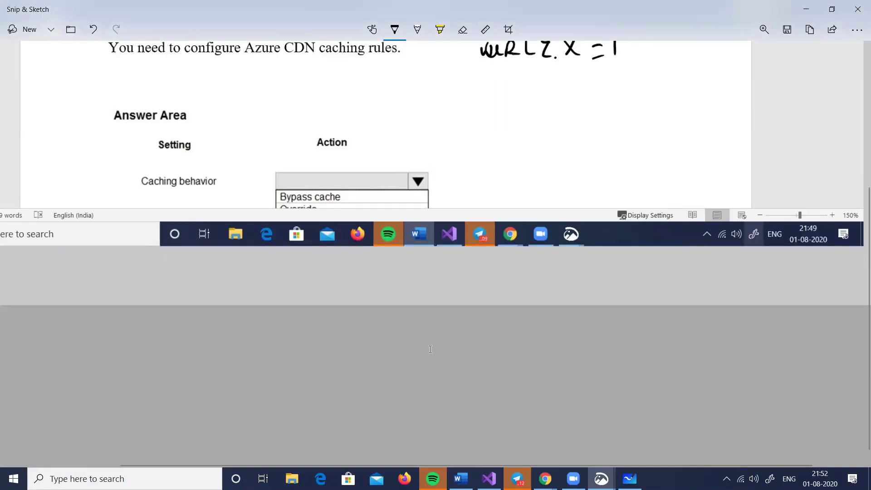
key(alt+F4)
Go back over the telemetry question and question 17 in the document, selecting the word "Autoscaling" in the question 17 heading
scroll(430, 349, up, 3)
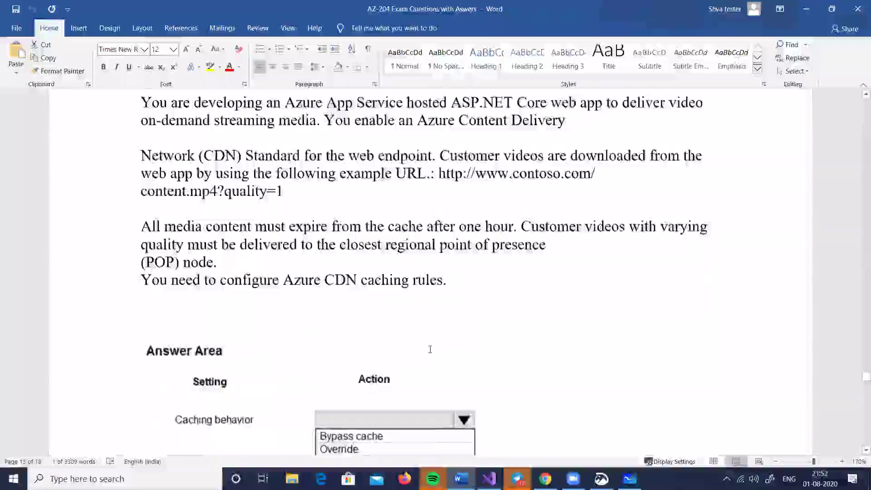
scroll(430, 349, up, 10)
scroll(430, 348, up, 3)
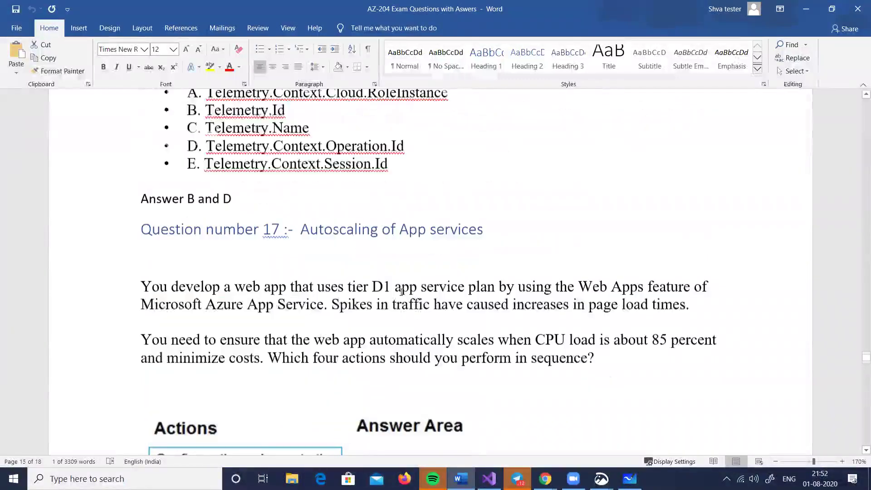
scroll(396, 269, up, 3)
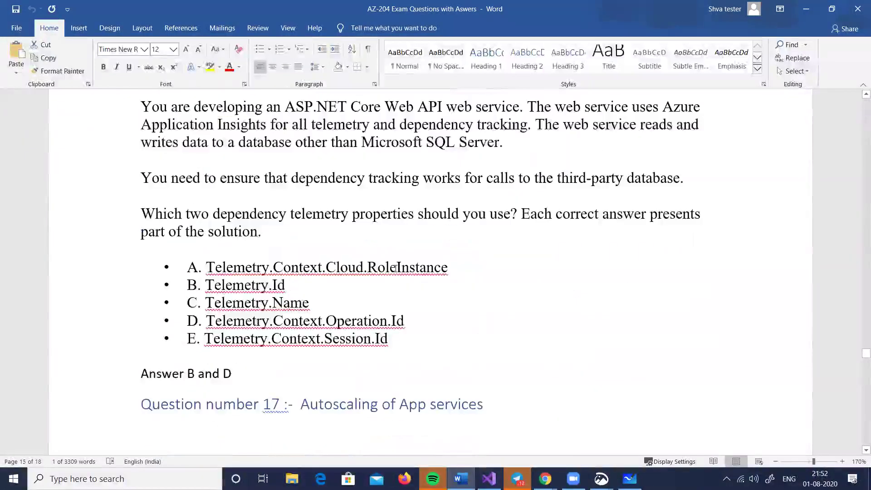
scroll(395, 269, down, 1)
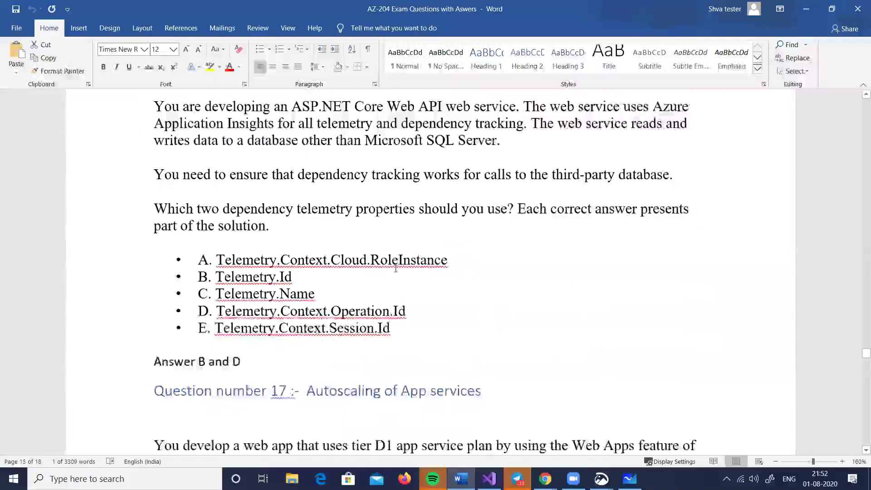
scroll(395, 268, down, 4)
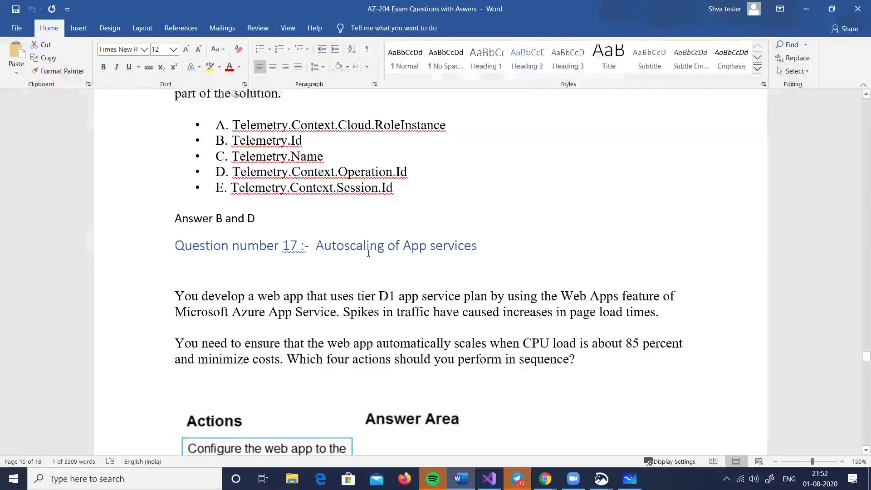
scroll(375, 260, up, 1)
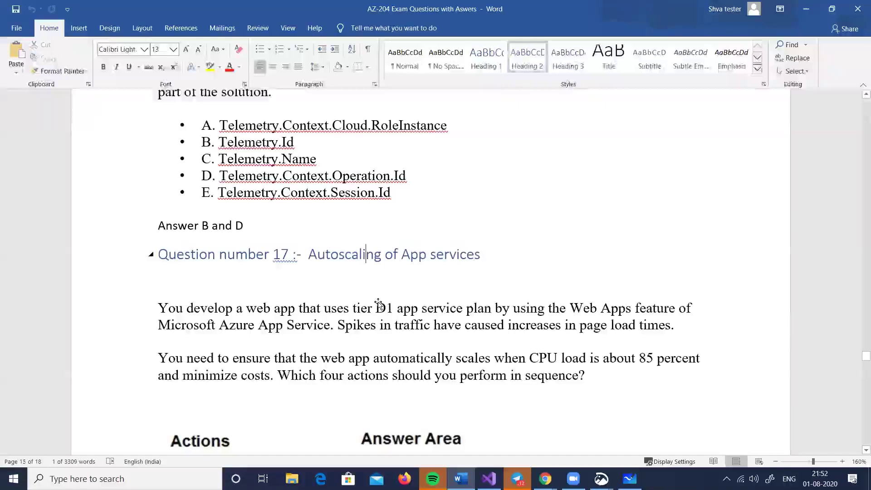
double_click(324, 253)
Review question 17's actions and answer steps and question 18's explanation, down to question 19 on Azure Front Door compression
scroll(378, 303, down, 1)
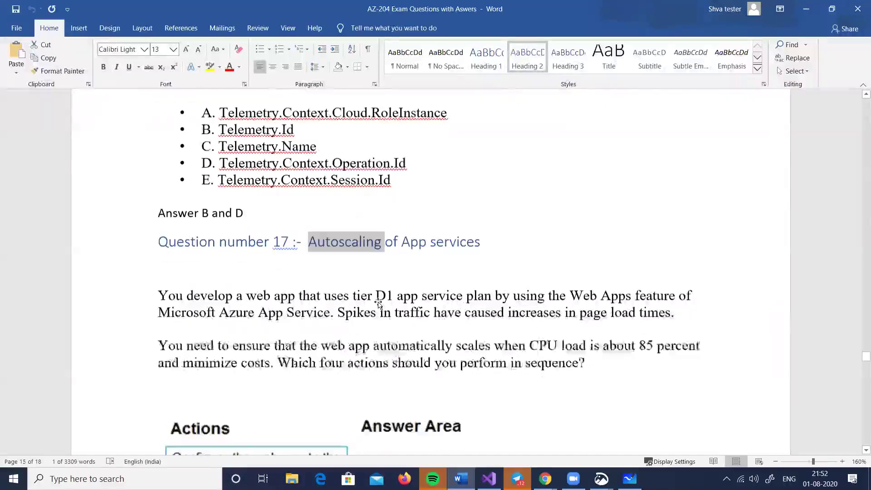
scroll(378, 303, down, 5)
scroll(379, 300, down, 1)
scroll(379, 300, down, 1)
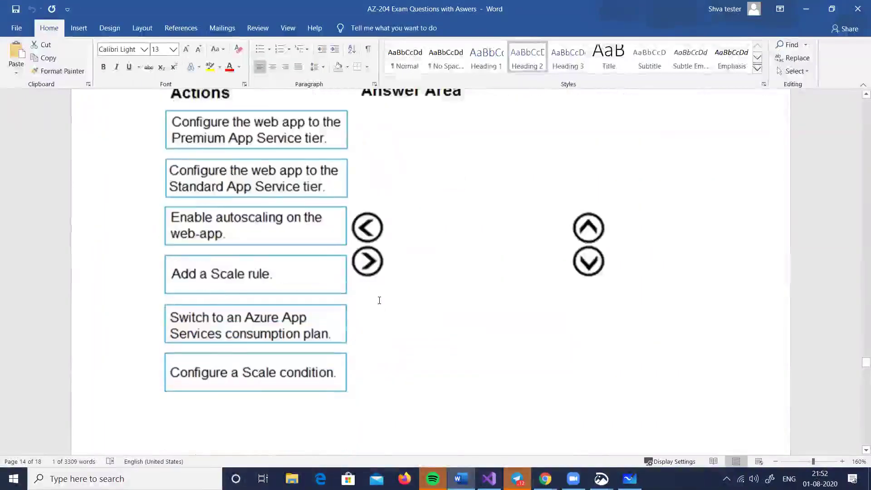
scroll(379, 300, down, 6)
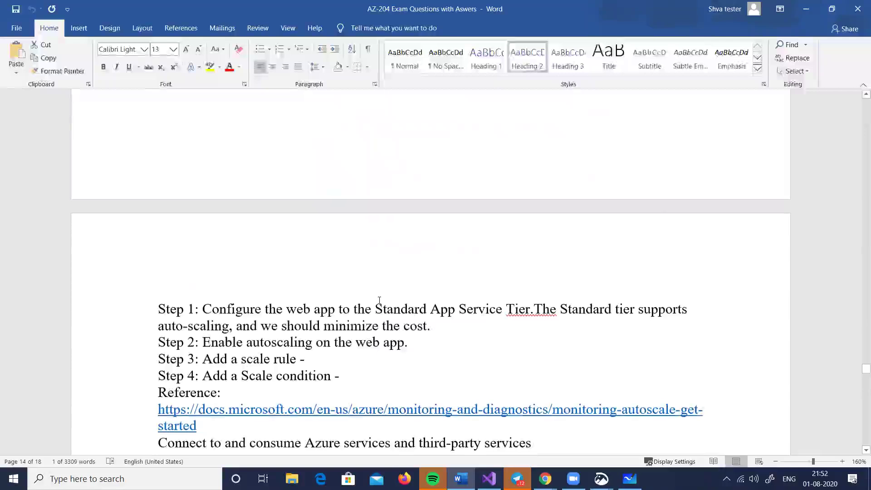
scroll(379, 300, down, 3)
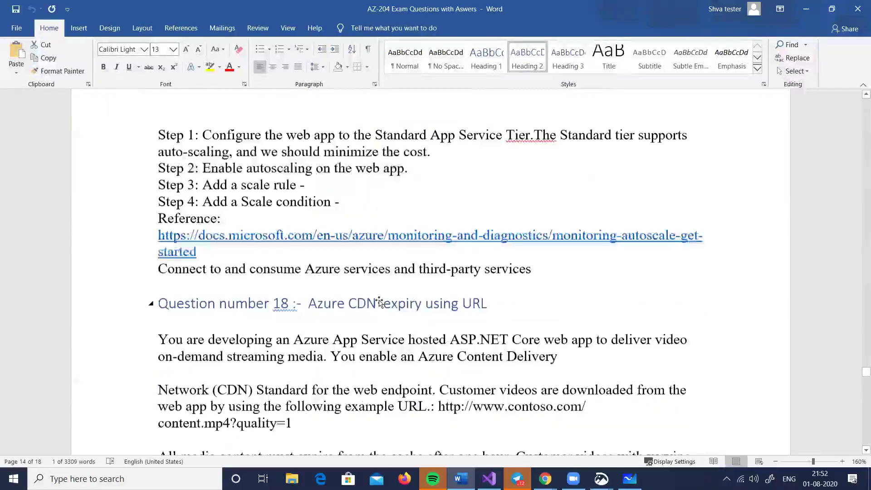
scroll(379, 301, down, 2)
scroll(379, 302, down, 6)
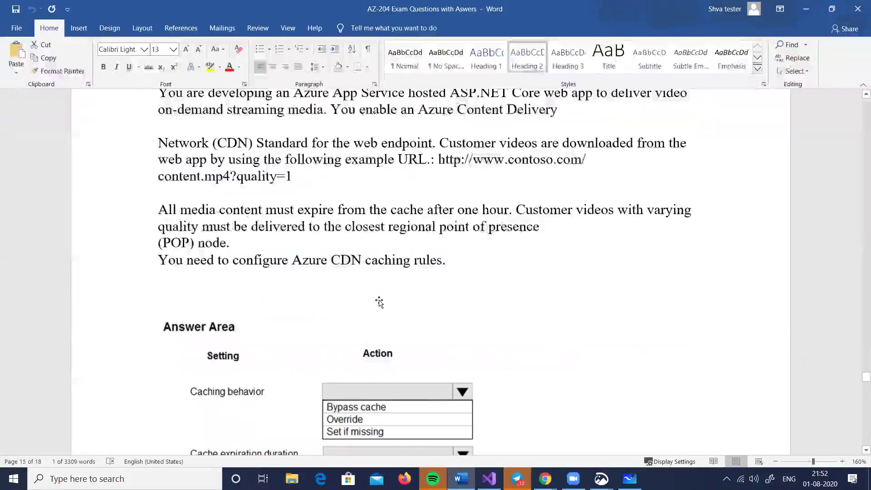
scroll(379, 302, down, 4)
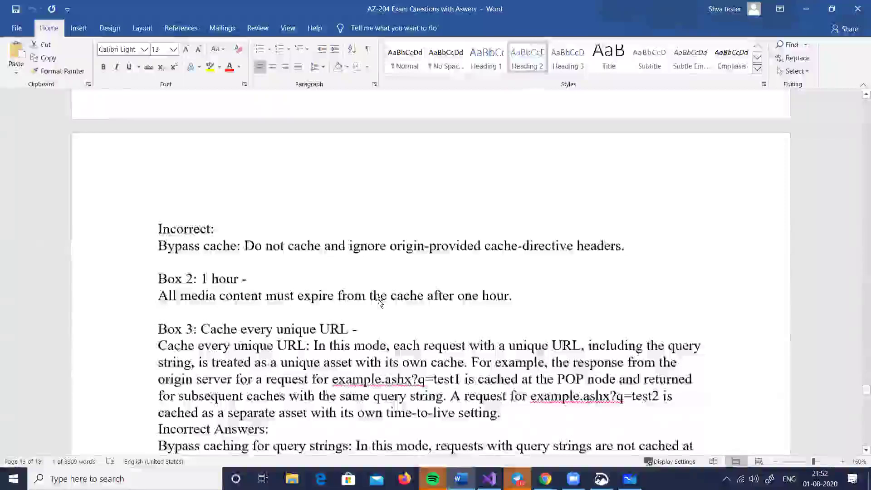
scroll(379, 302, down, 1)
scroll(379, 301, down, 8)
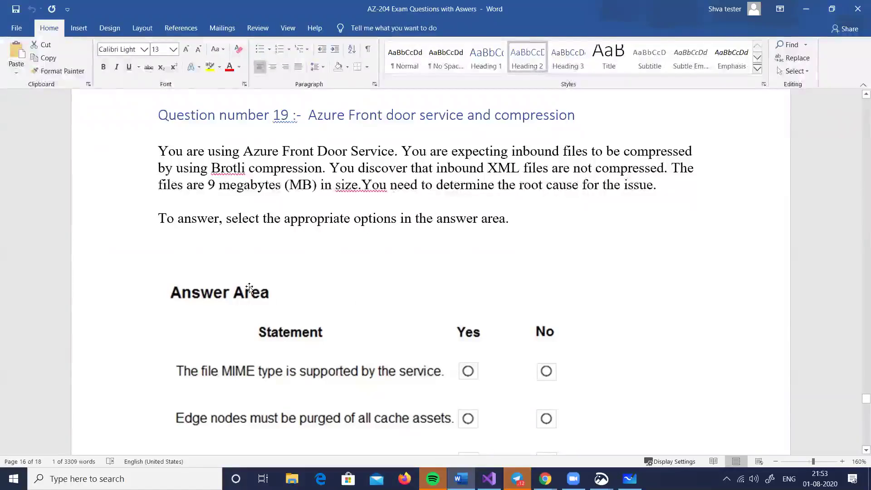
Read question 19's three answer area statements and its description, selecting the word "Brotli"
scroll(355, 297, down, 2)
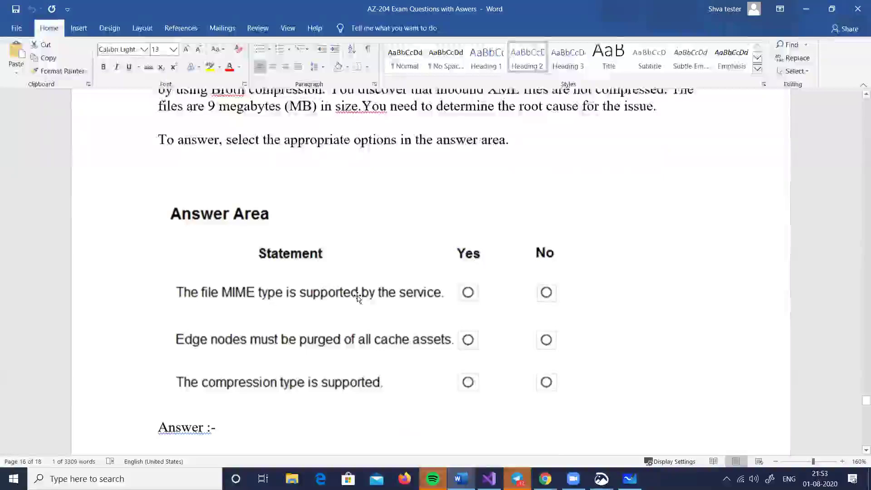
scroll(239, 227, down, 1)
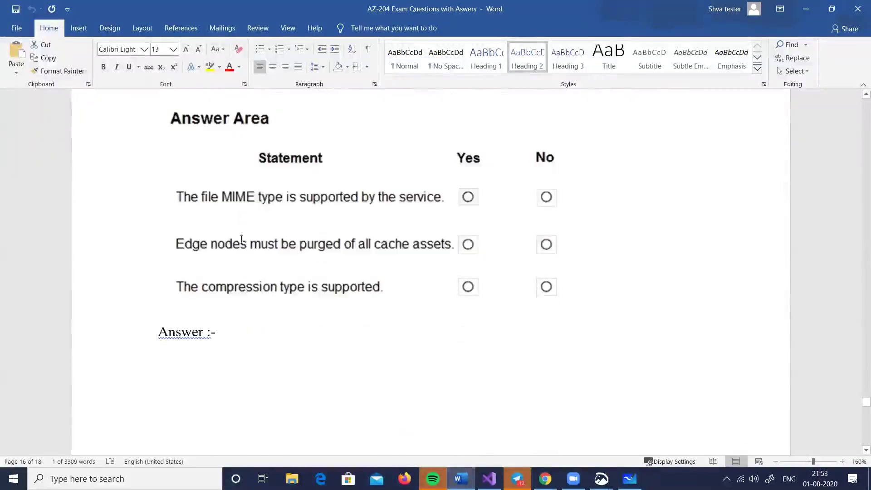
scroll(244, 242, up, 2)
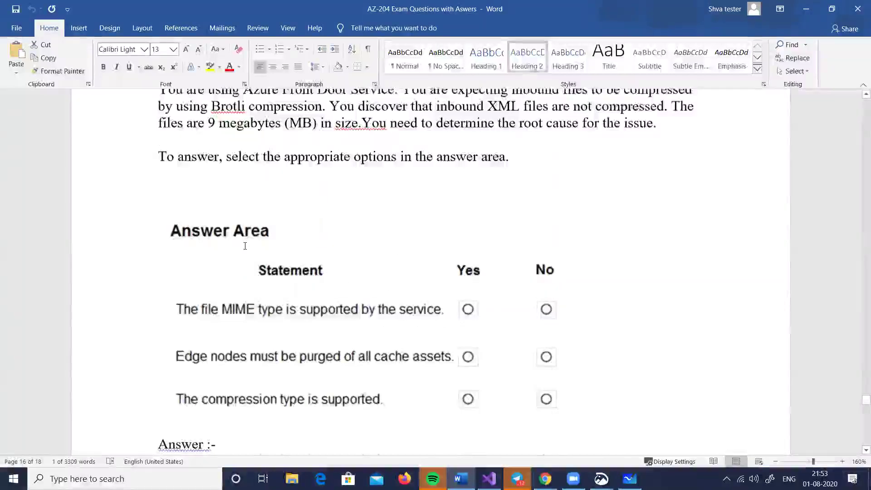
scroll(245, 246, up, 1)
scroll(245, 246, up, 1)
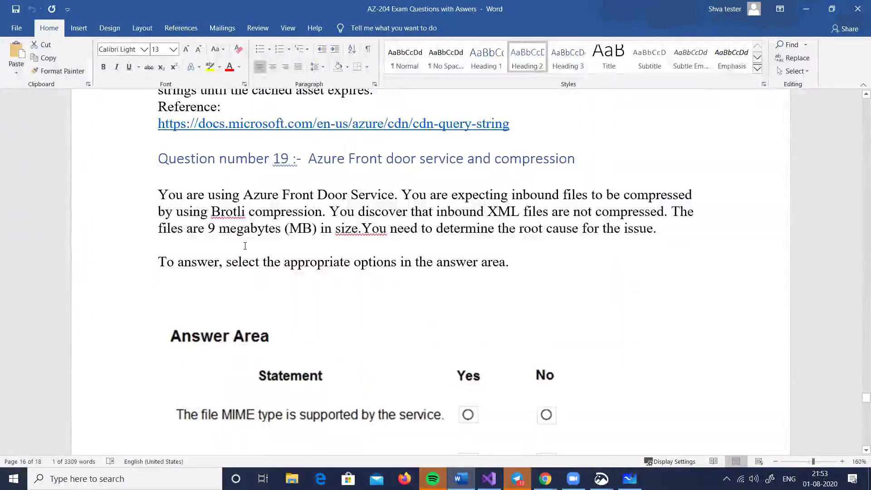
double_click(228, 211)
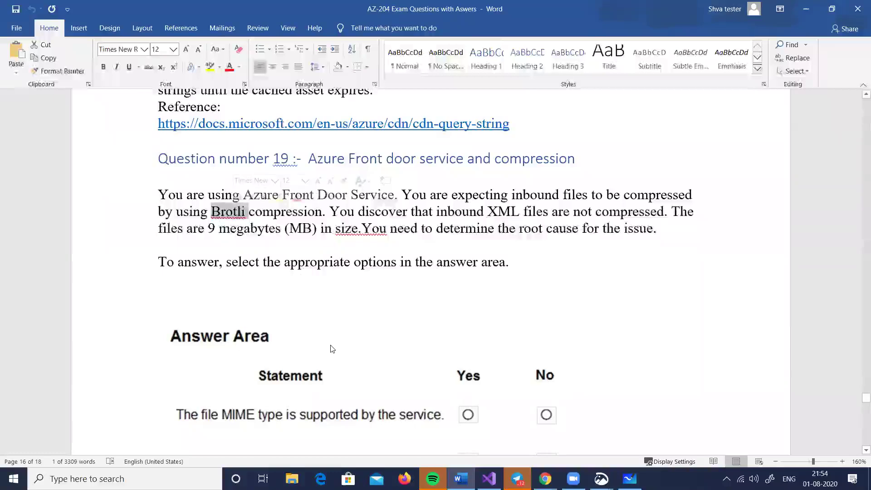
Switch to the Chrome browser and search Google for "brotli compression"
key(alt+Tab)
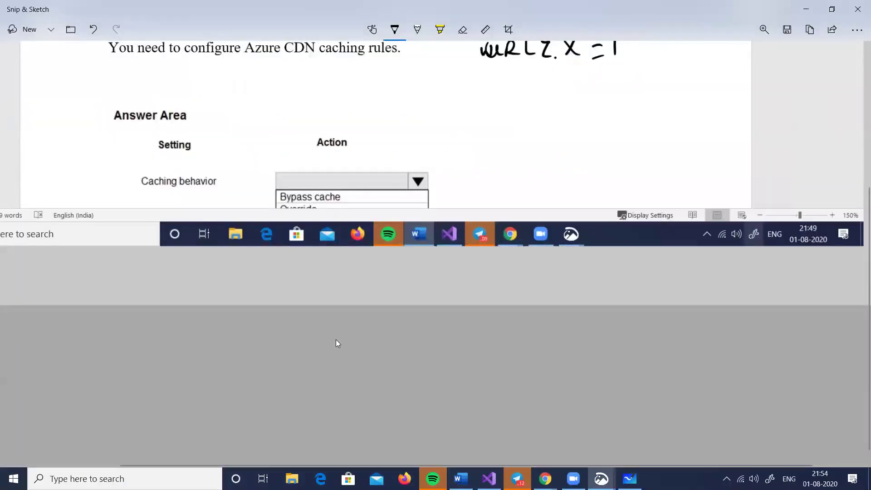
key(alt+Tab)
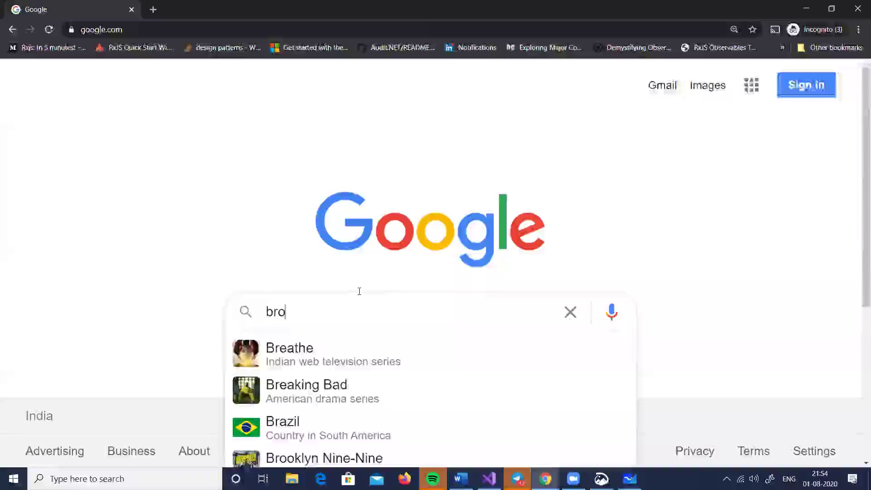
text(tli compression)
key(Return)
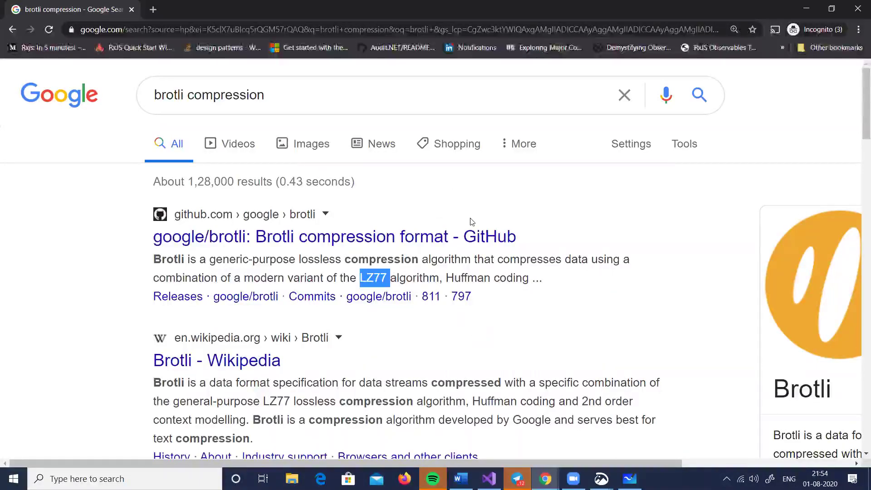
Switch back to the Word document and look over question 19's answer boxes on Front Door compression
key(alt+Tab)
key(alt+Tab)
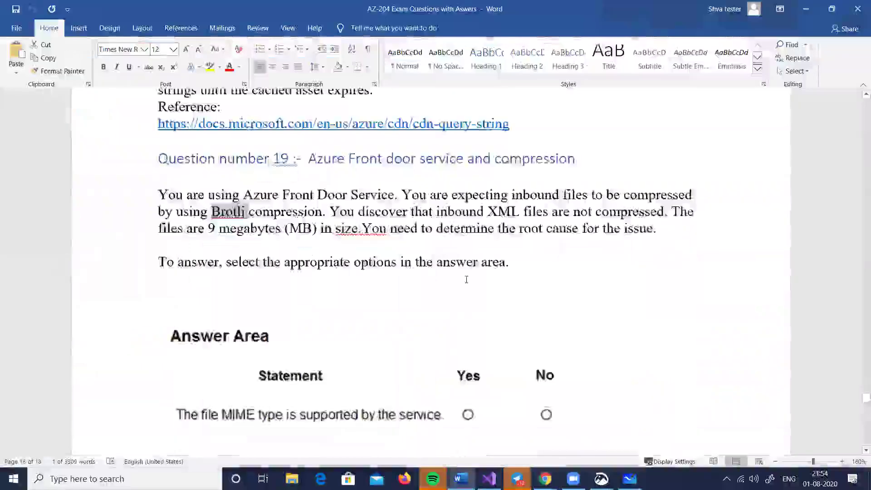
scroll(466, 279, down, 10)
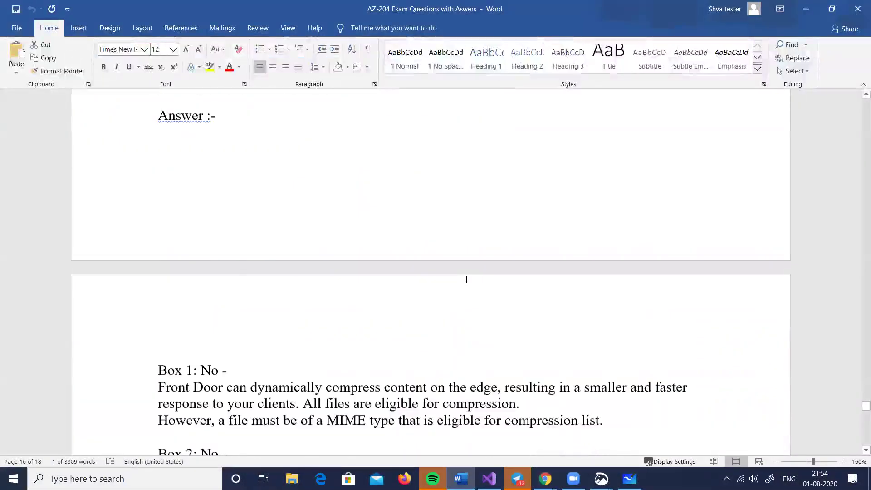
scroll(466, 278, down, 5)
scroll(466, 278, up, 5)
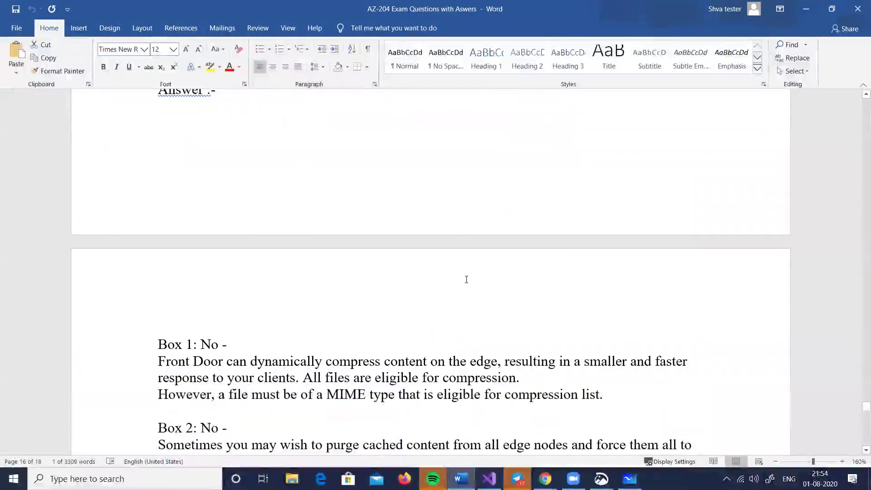
scroll(466, 281, up, 10)
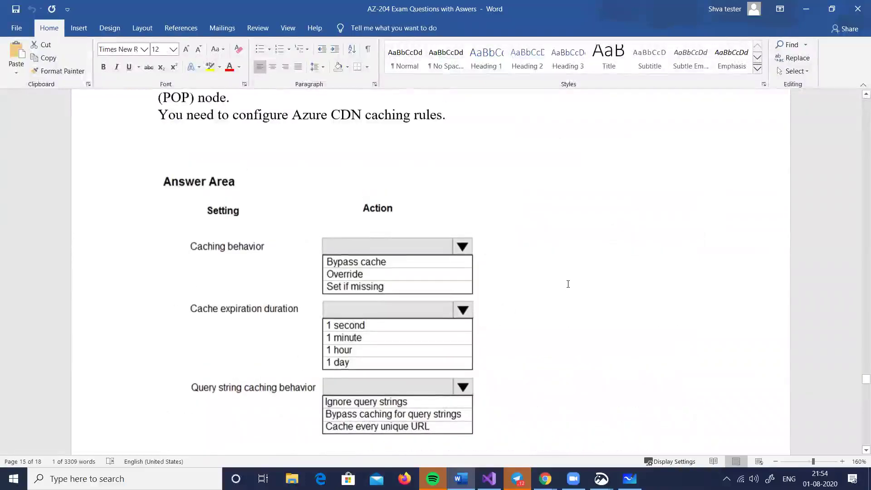
scroll(467, 202, up, 3)
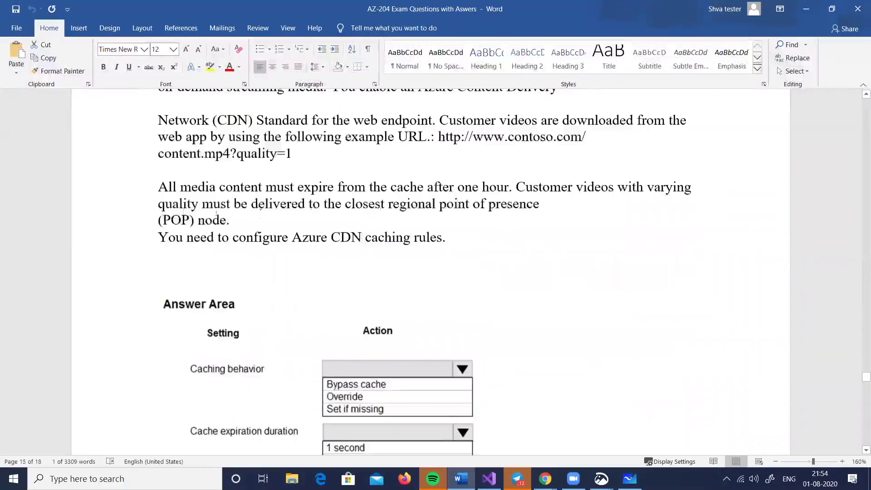
shift+click(300, 210)
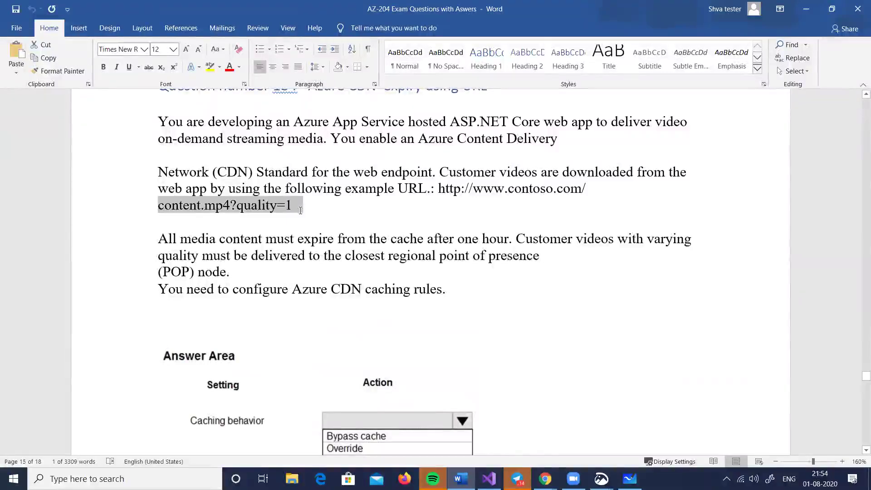
key(Right)
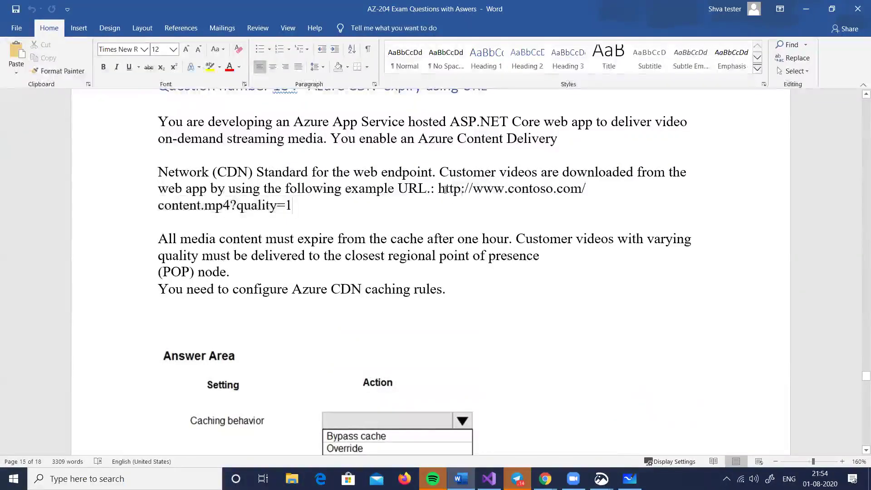
shift+click(446, 189)
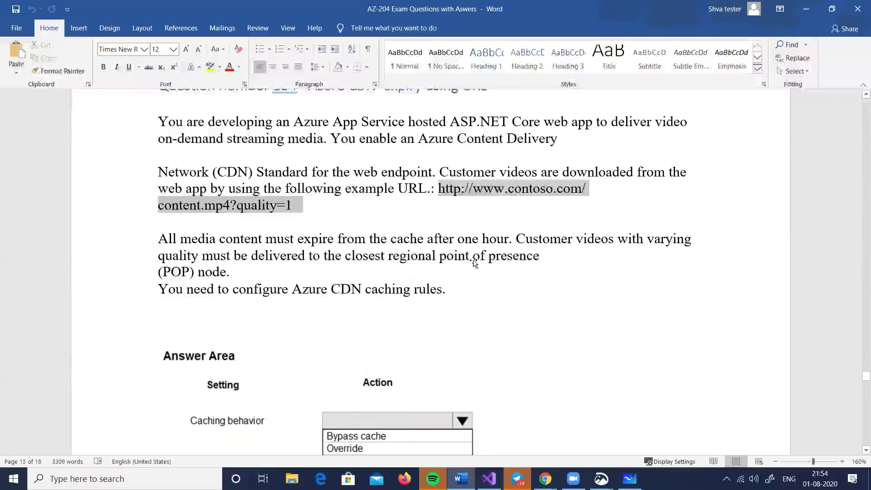
Reread question 18's answer area and description, selecting the words "Standard" and "web" in the CDN endpoint sentence
scroll(474, 263, down, 3)
scroll(417, 338, down, 2)
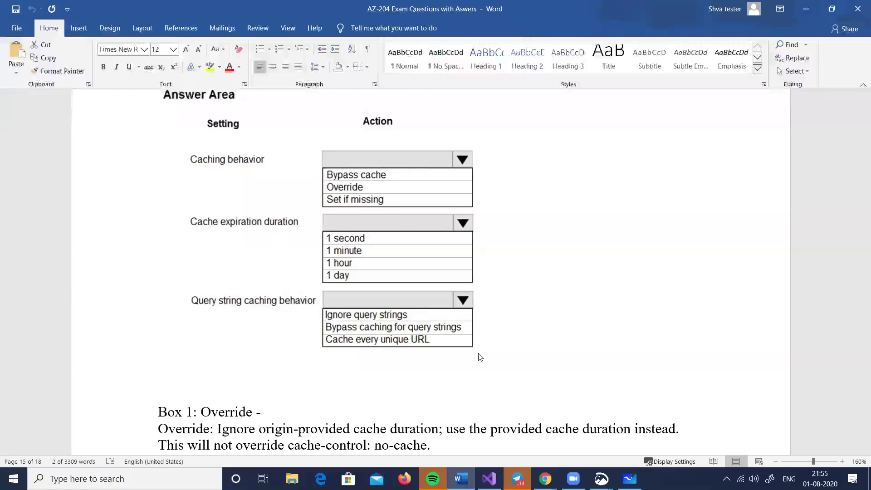
scroll(480, 357, up, 6)
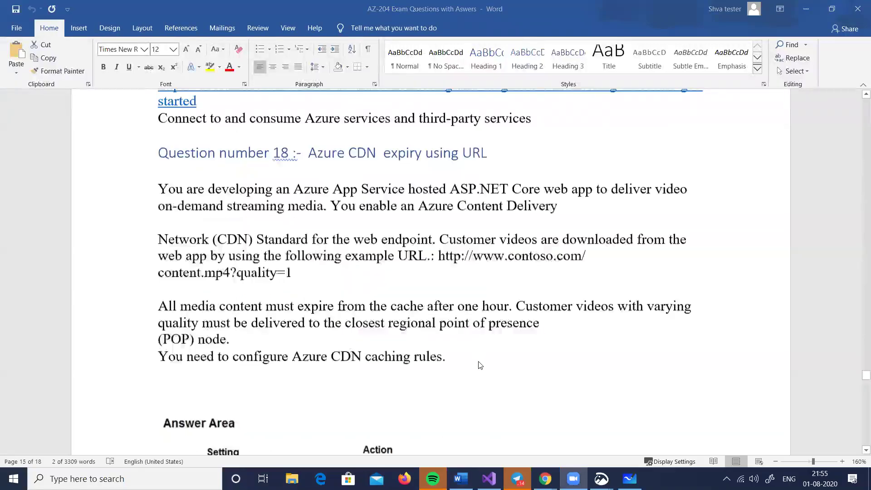
scroll(480, 364, up, 4)
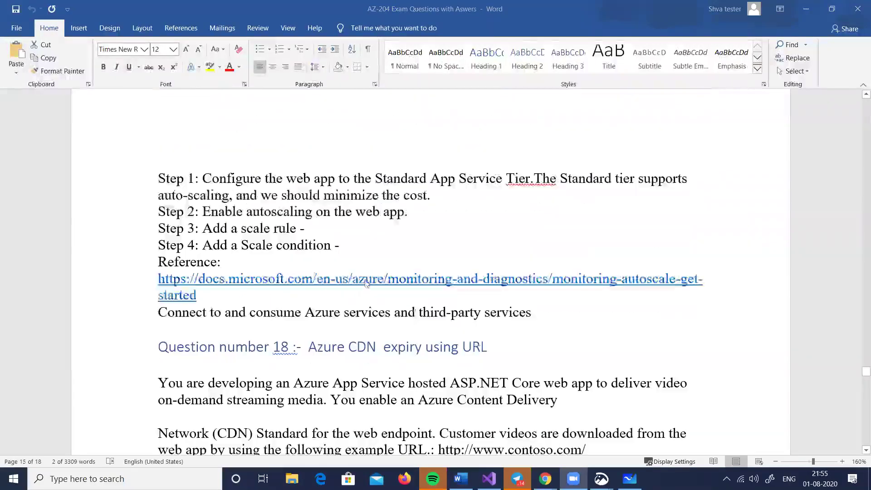
scroll(312, 279, down, 3)
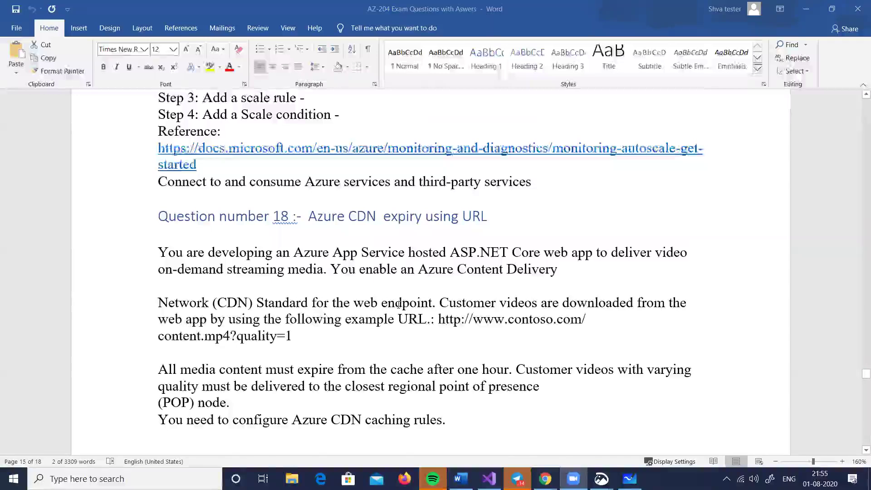
click(238, 304)
double_click(279, 304)
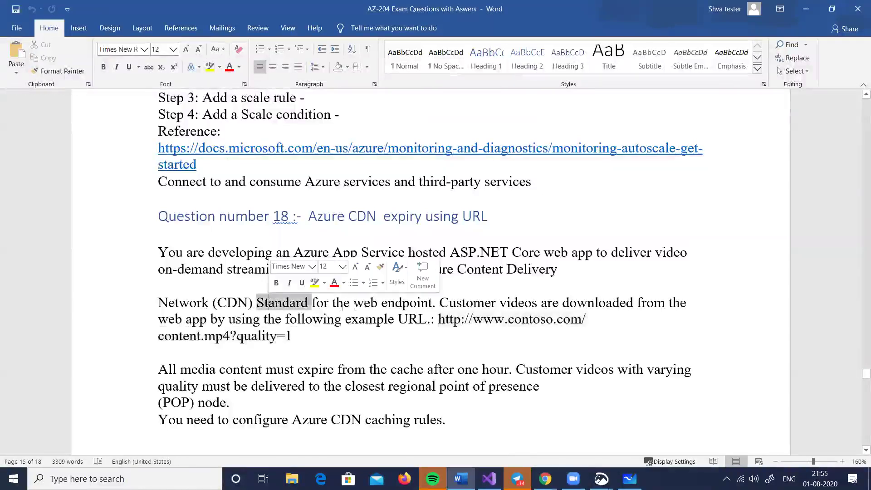
double_click(359, 308)
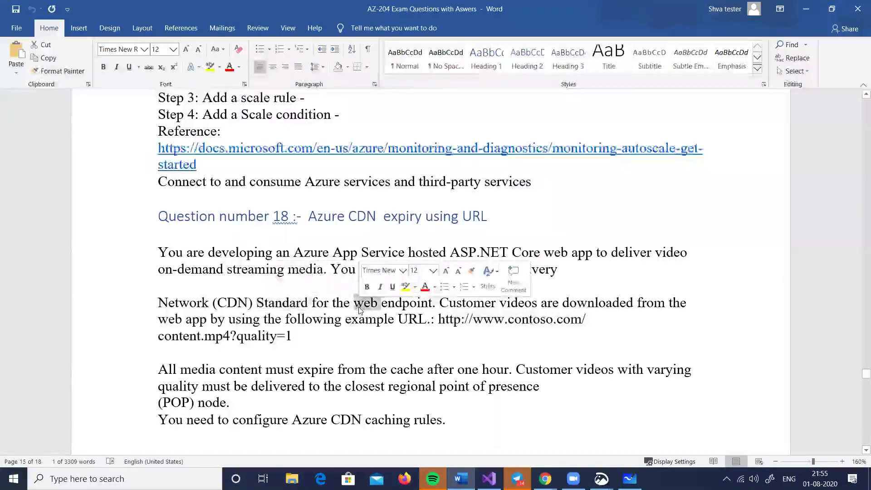
click(343, 340)
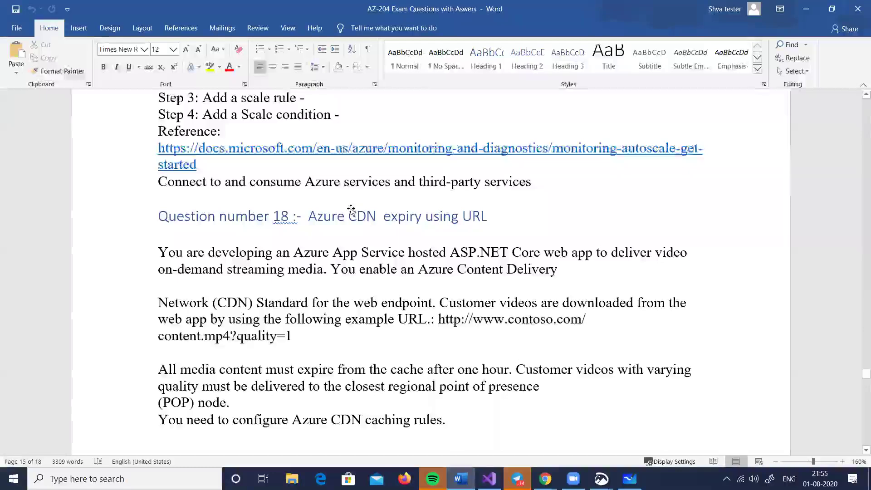
Review question 18's options for caching behavior, cache expiration duration and query string caching behavior
scroll(369, 333, down, 6)
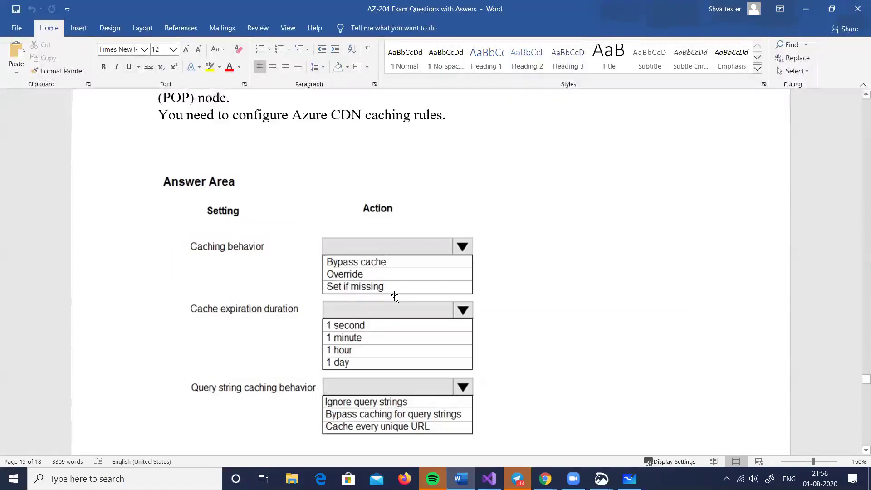
scroll(363, 313, down, 1)
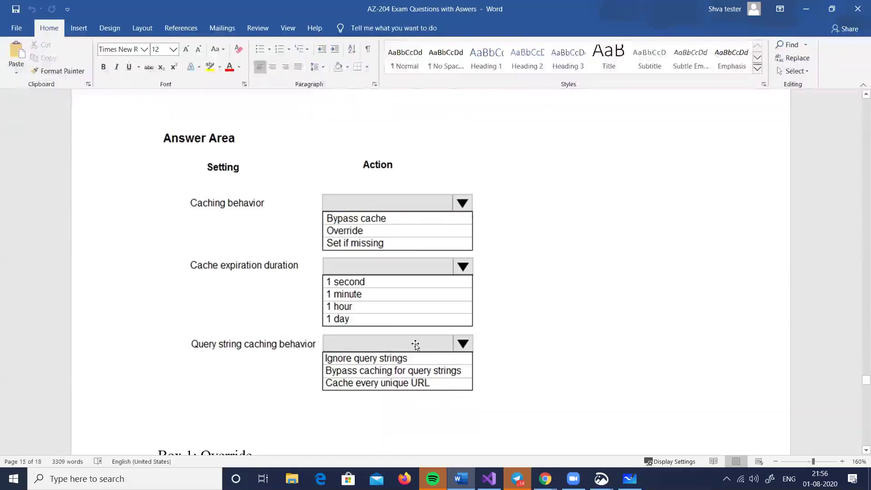
scroll(416, 345, up, 3)
scroll(415, 345, down, 3)
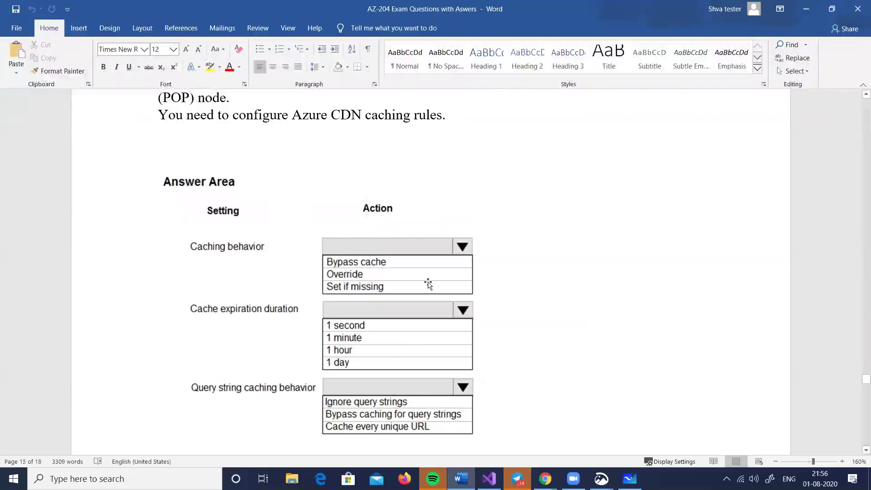
scroll(433, 281, up, 2)
scroll(655, 124, down, 2)
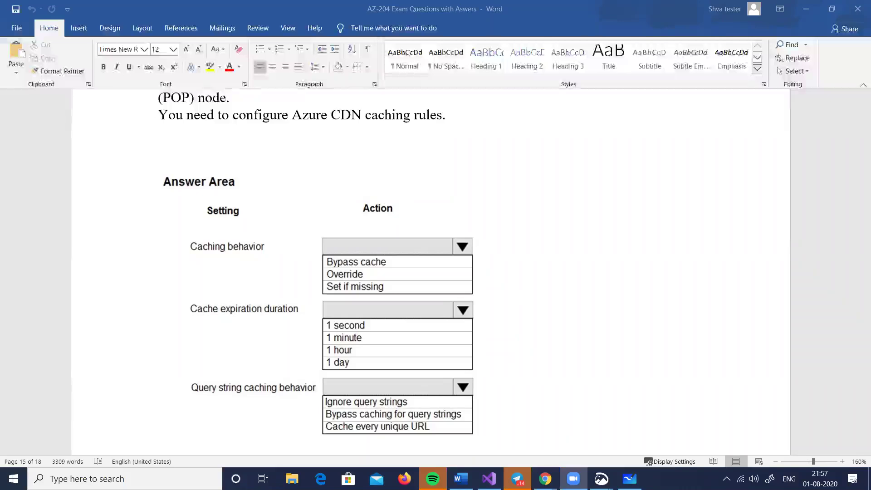
Switch to Chrome, open an incognito window and search Google for "azure front door"
mouse_move(532, 468)
click(419, 412)
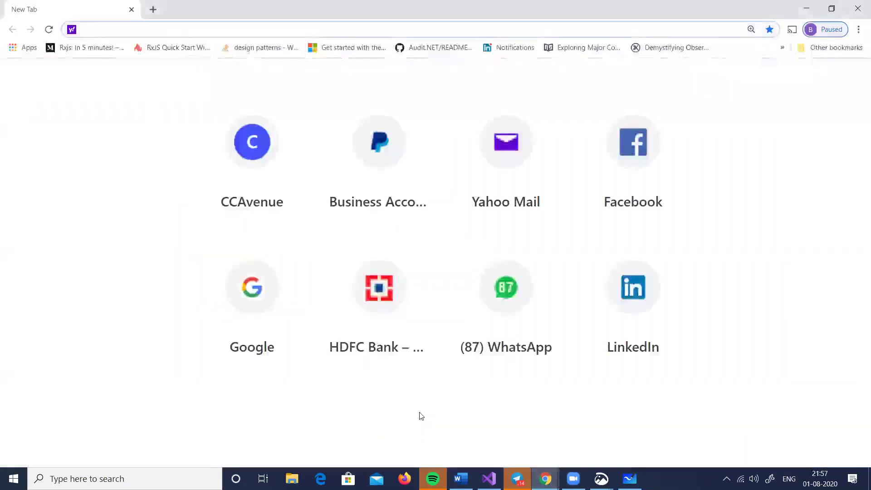
key(ctrl+shift+n)
text(google.com)
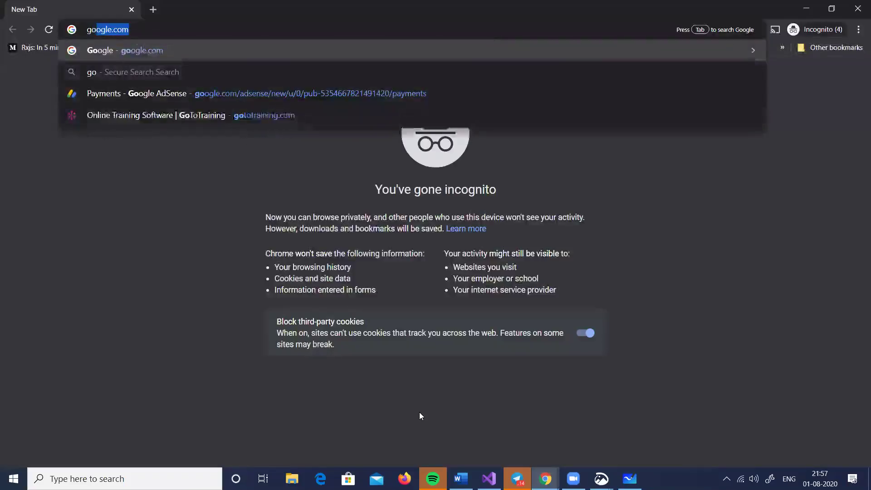
key(Return)
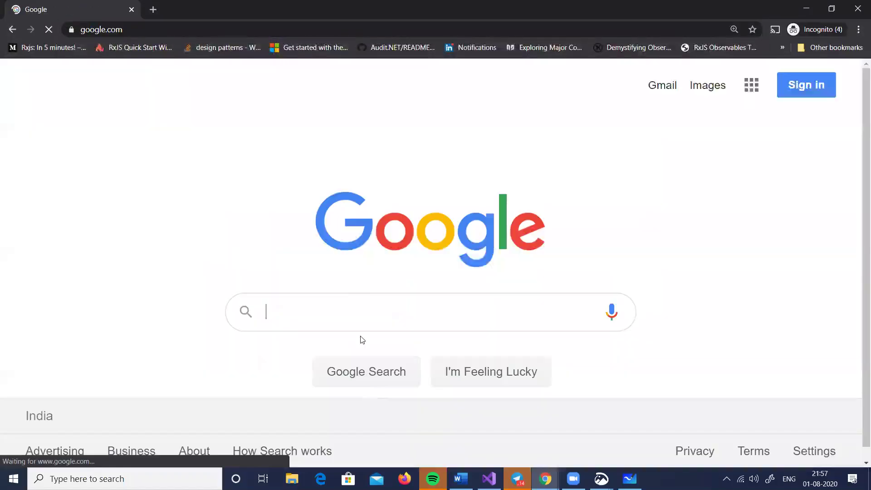
text(azure front door)
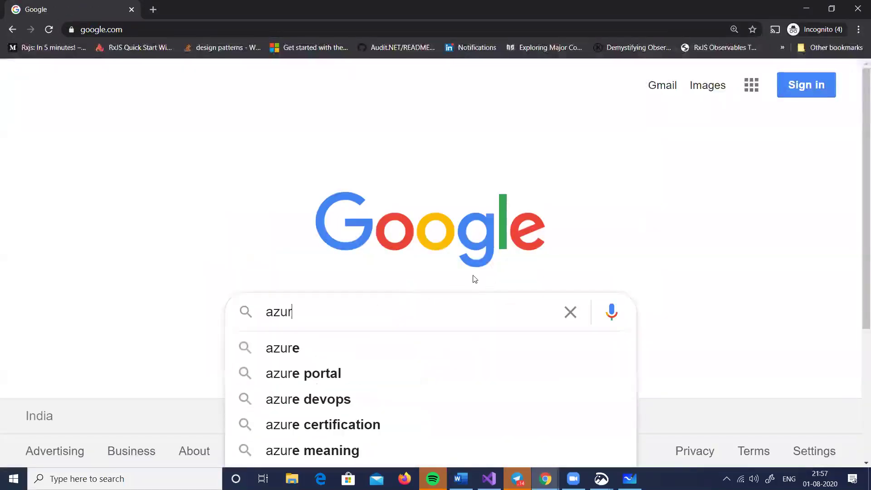
key(Return)
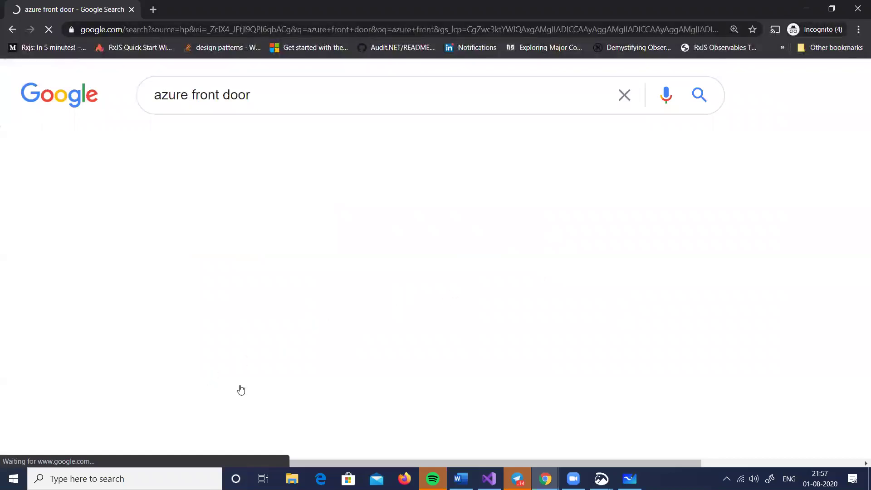
Skim the Azure Front Door search results and open the "Azure Front Door | Microsoft Azure" page
scroll(311, 316, down, 2)
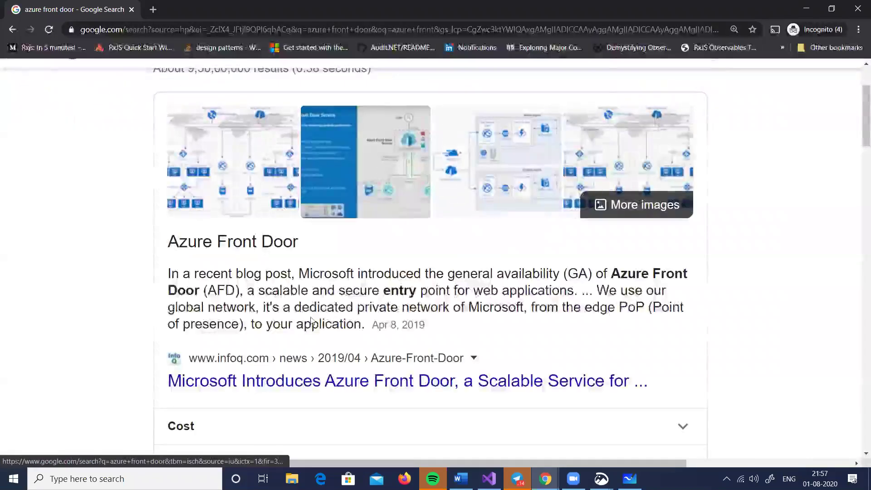
drag(455, 274, 543, 274)
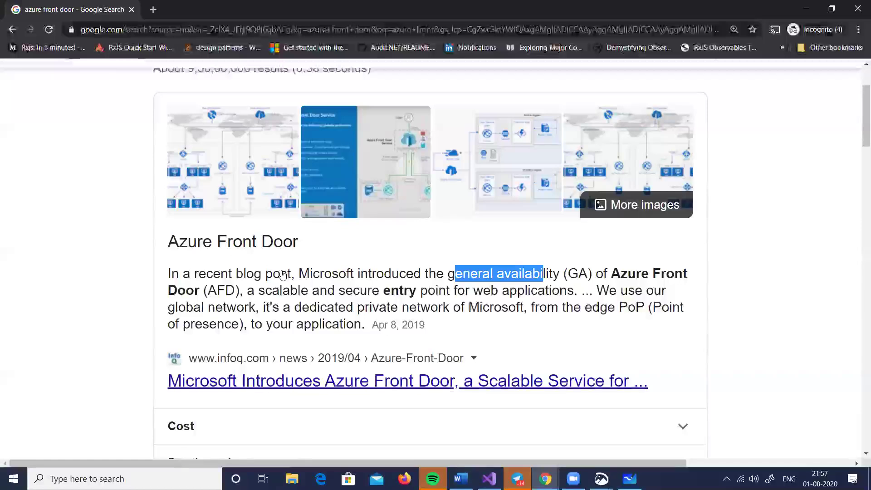
scroll(282, 274, down, 4)
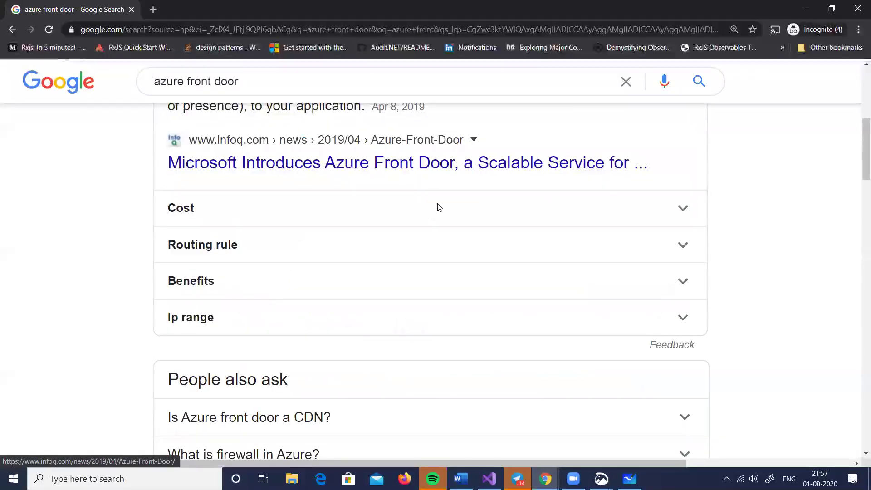
scroll(442, 209, down, 6)
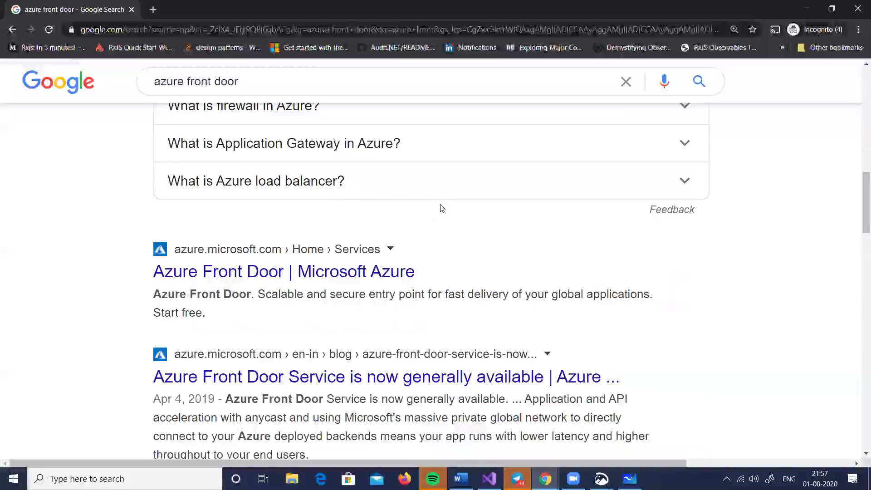
click(399, 271)
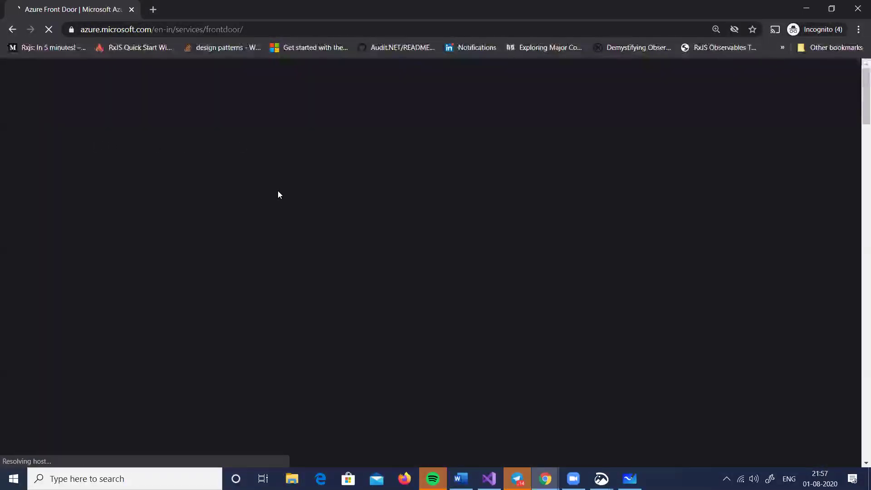
Examine the Azure Front Door feature list, selecting the web application firewall, global HTTP load balancing and central control plane entries
scroll(473, 250, down, 5)
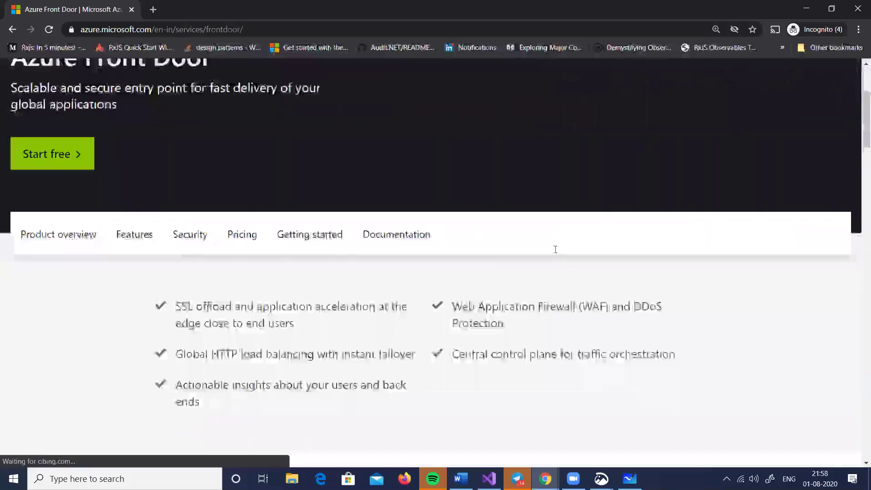
drag(452, 250, 555, 249)
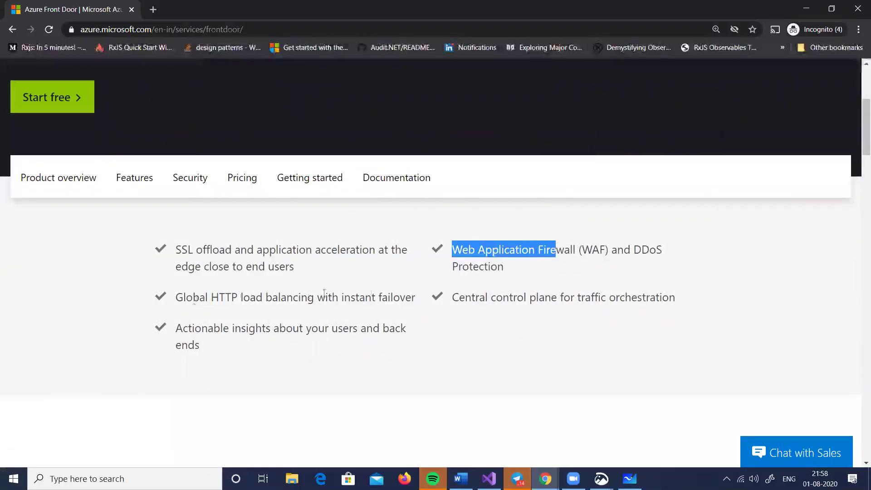
drag(186, 298, 332, 298)
drag(408, 288, 405, 297)
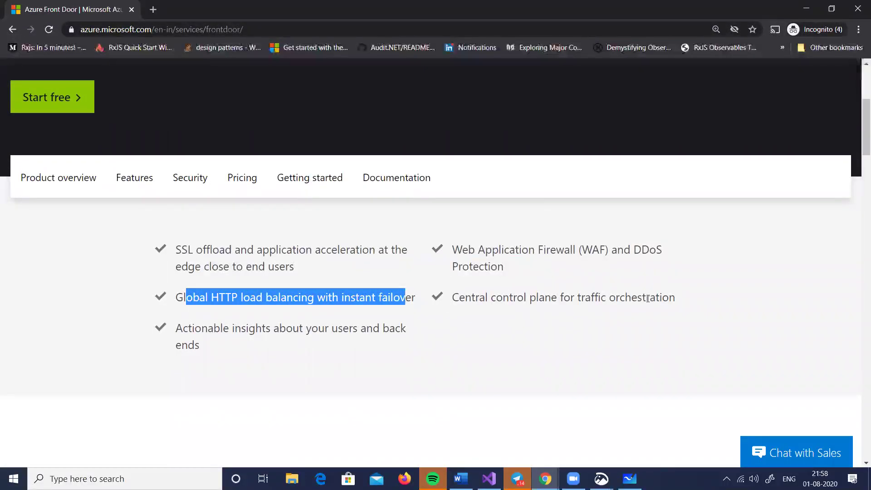
drag(659, 298, 464, 300)
scroll(443, 313, down, 2)
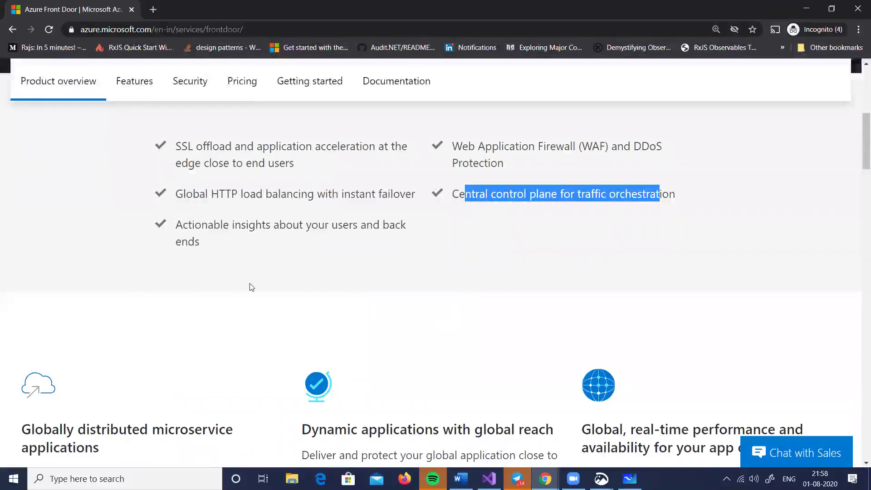
scroll(251, 287, down, 5)
scroll(250, 293, up, 7)
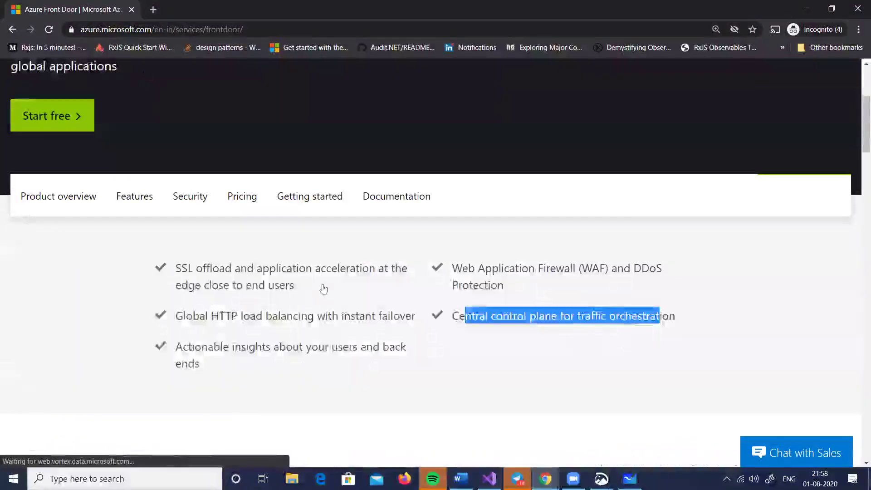
scroll(323, 289, down, 1)
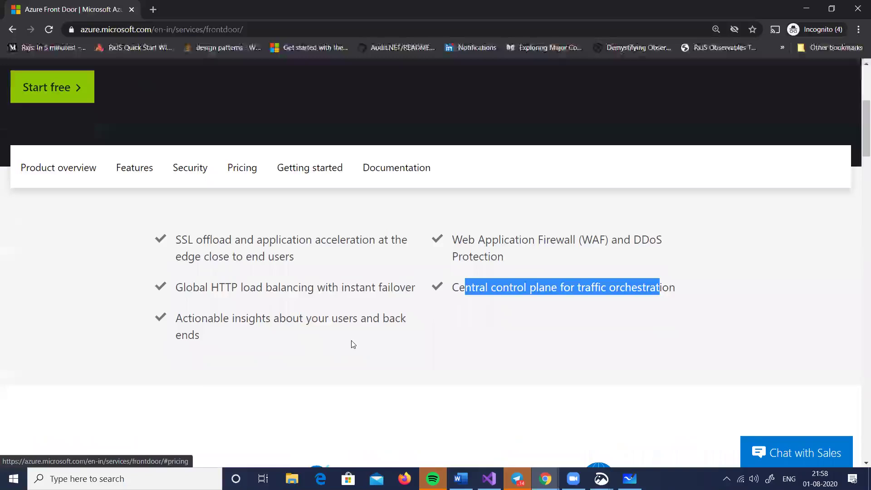
Open the detailed Front Door pricing page and examine its billing dimensions, outbound data transfer rates by zone, routing rules and inbound data transfer pricing
scroll(362, 291, down, 3)
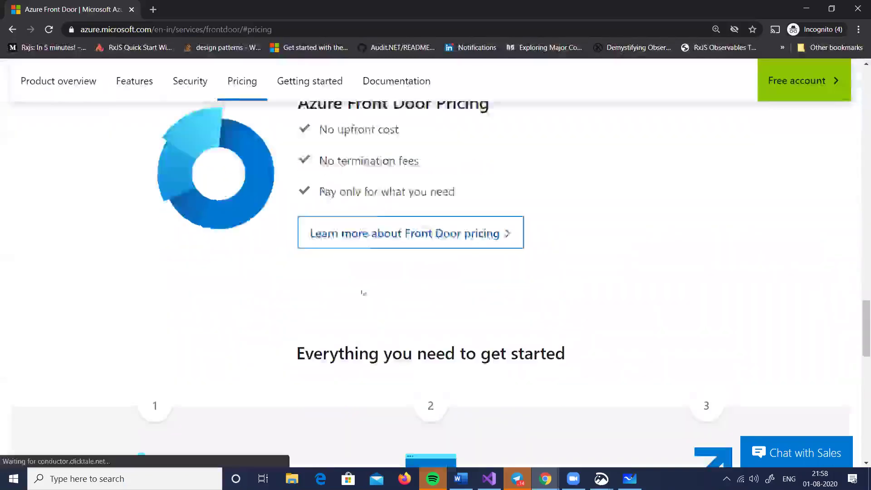
click(376, 190)
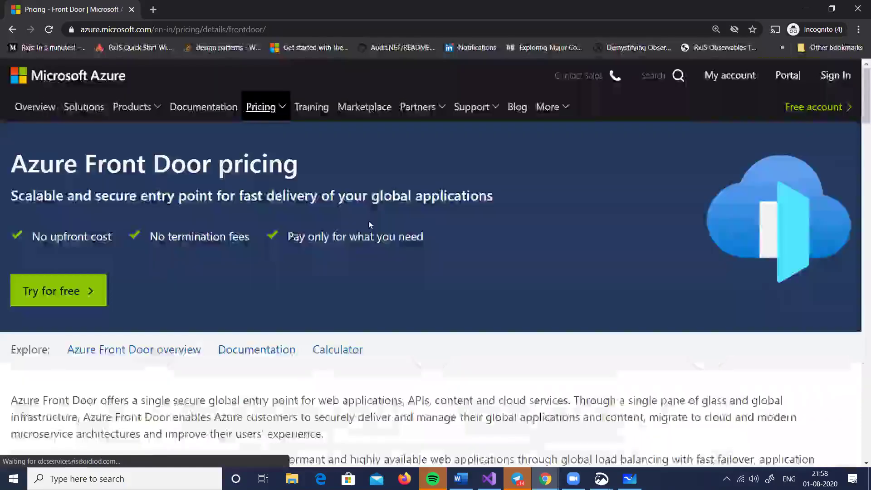
scroll(235, 218, down, 5)
scroll(236, 220, down, 3)
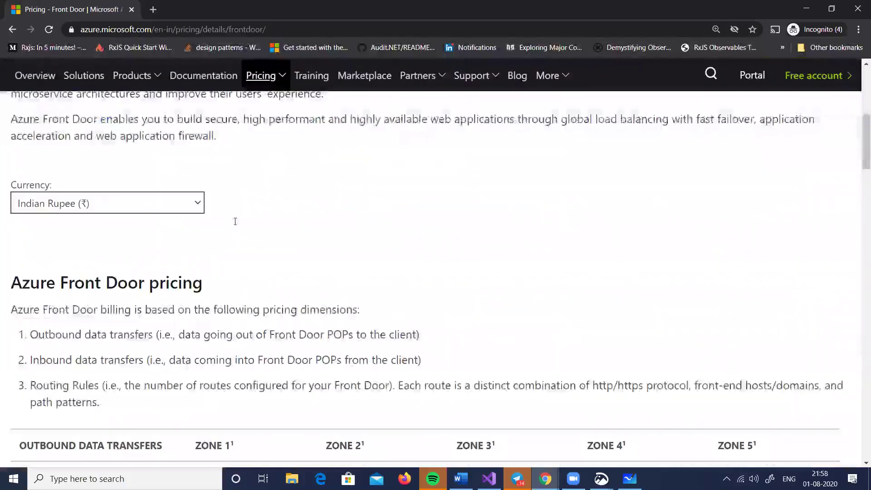
scroll(281, 248, down, 3)
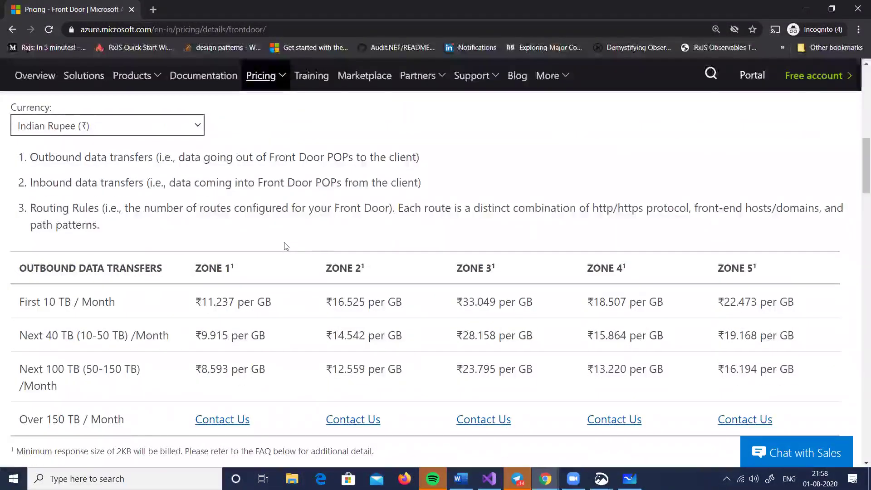
scroll(285, 247, down, 3)
scroll(286, 247, down, 1)
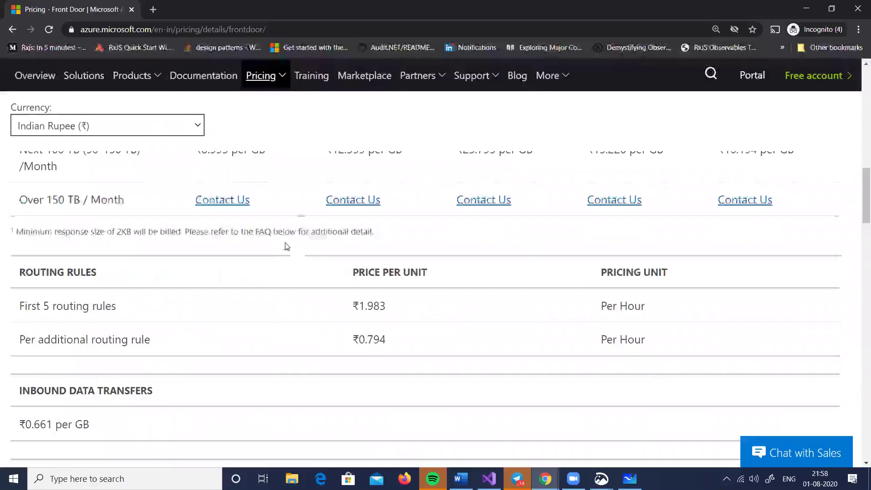
scroll(286, 247, up, 4)
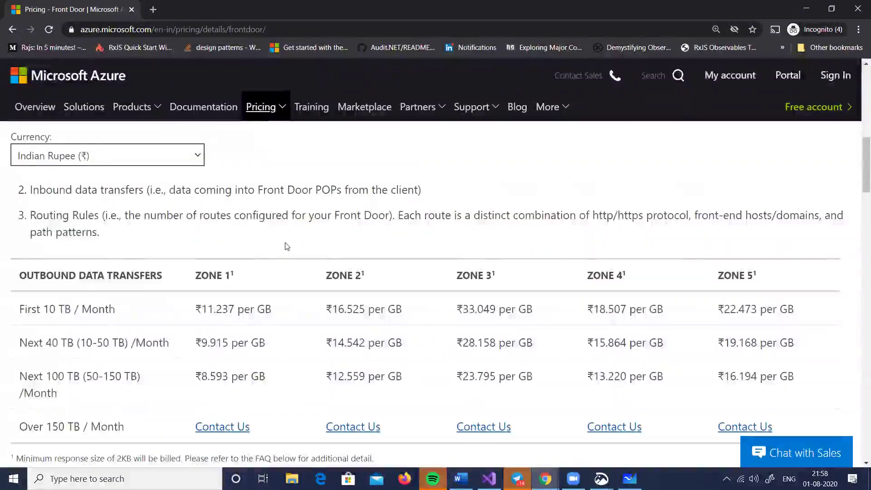
scroll(286, 246, down, 1)
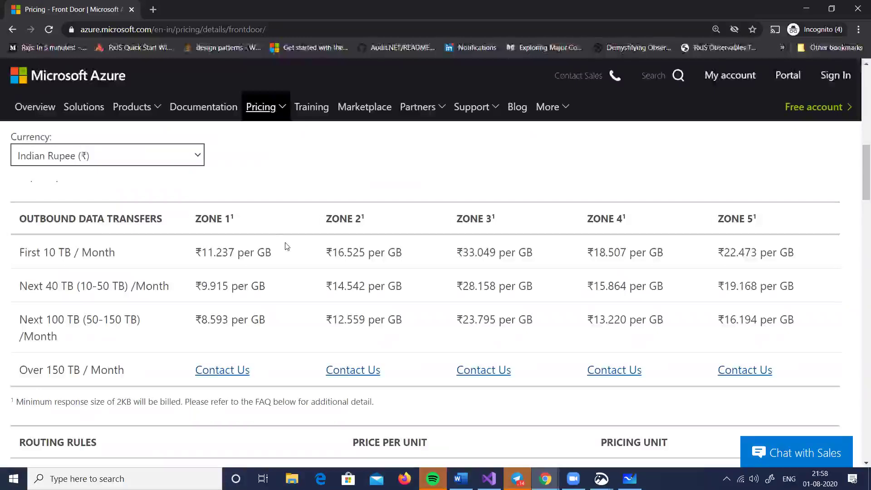